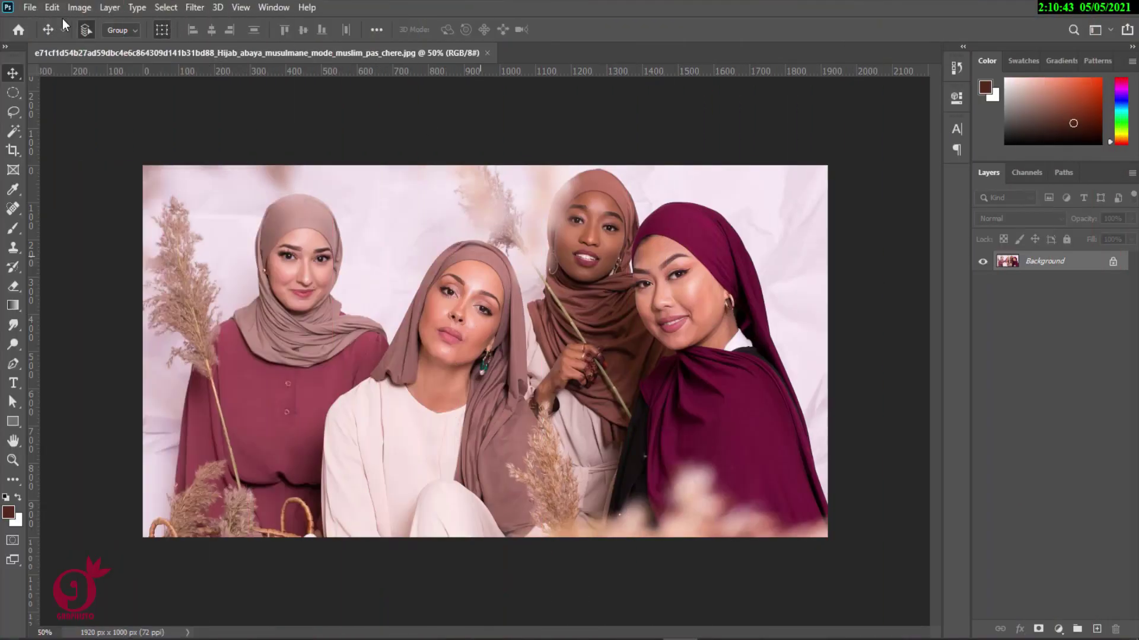
Create a new blank white 1080 × 1080 px document at 70 ppi
{"action": "left_click", "coordinate": [30, 7]}
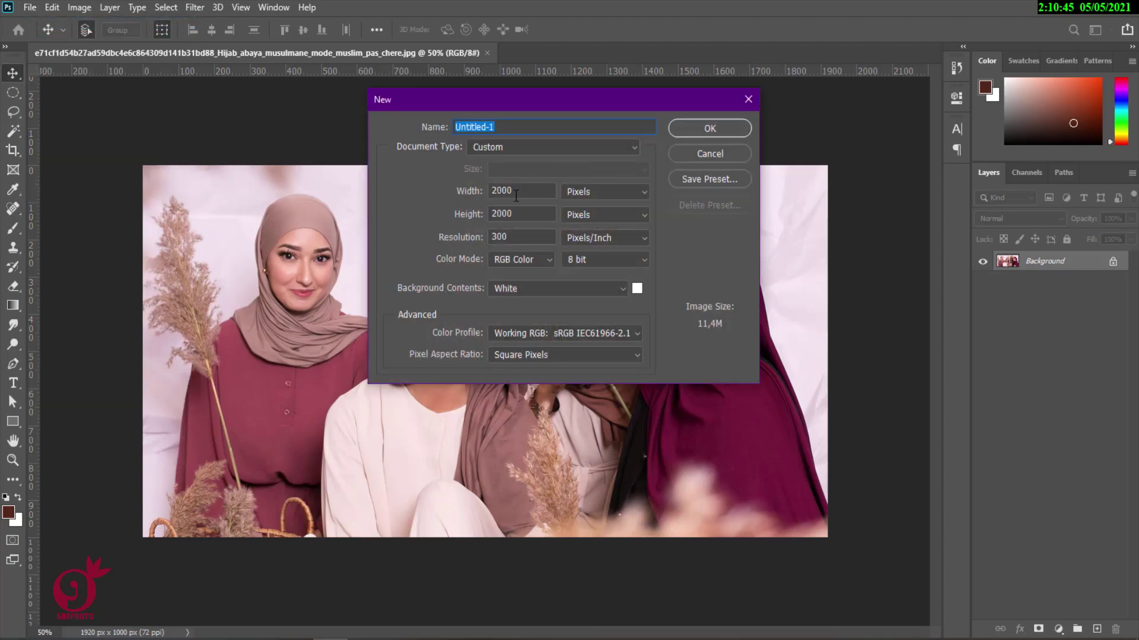
{"action": "key", "text": "Tab"}
{"action": "type", "text": "18"}
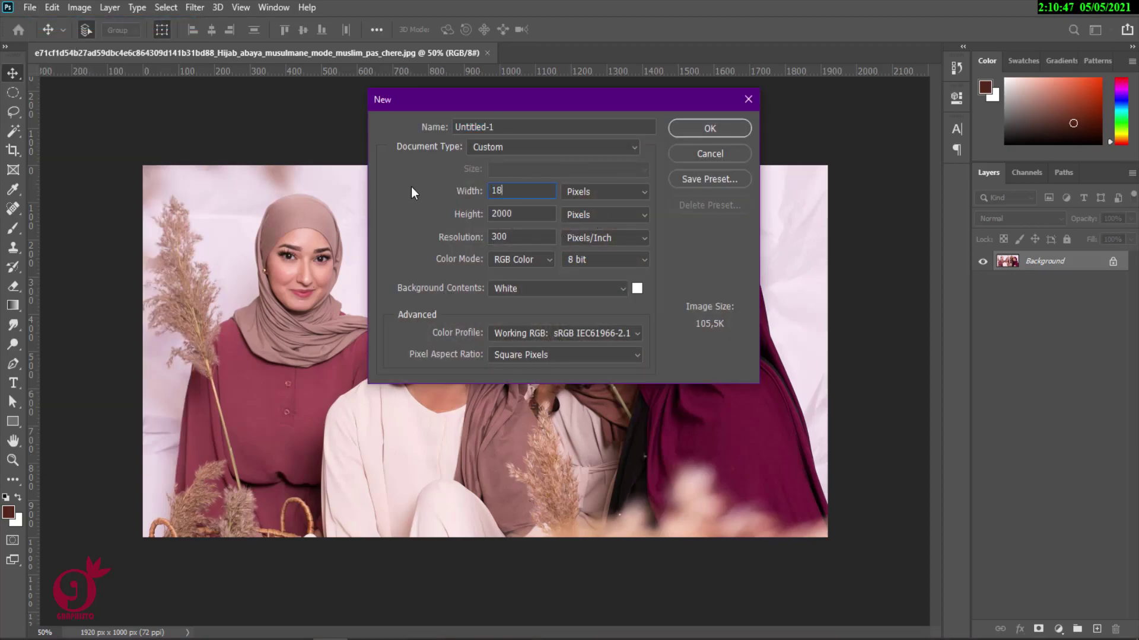
{"action": "key", "text": "BackSpace"}
{"action": "type", "text": "080"}
{"action": "type", "text": "108"}
{"action": "type", "text": "0"}
{"action": "key", "text": "Tab"}
{"action": "type", "text": "70"}
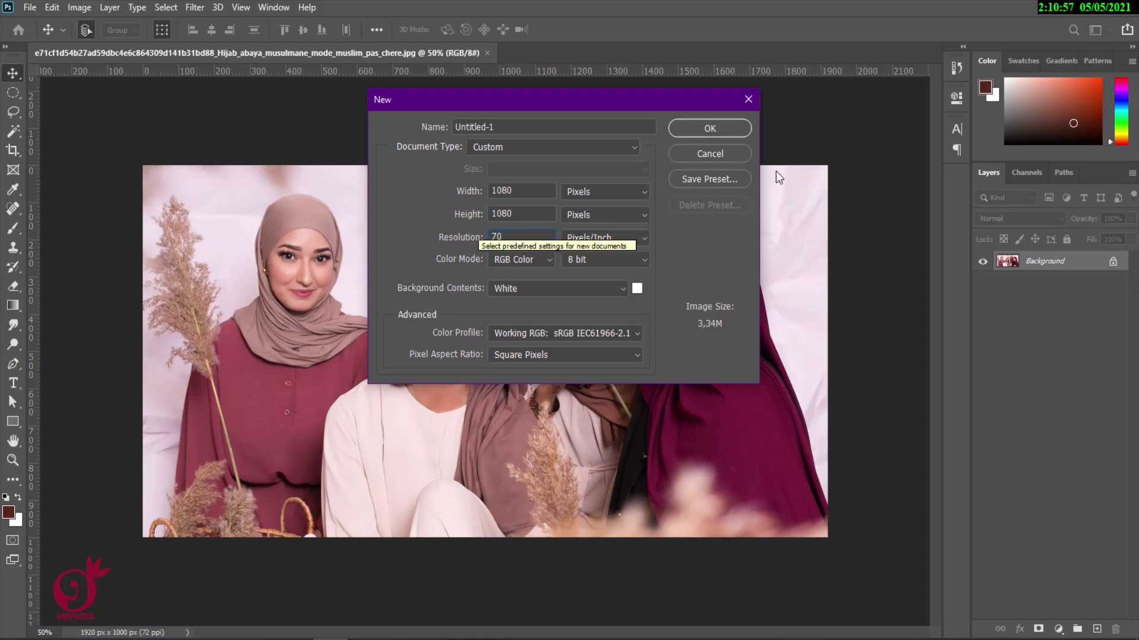
{"action": "left_click", "coordinate": [720, 130]}
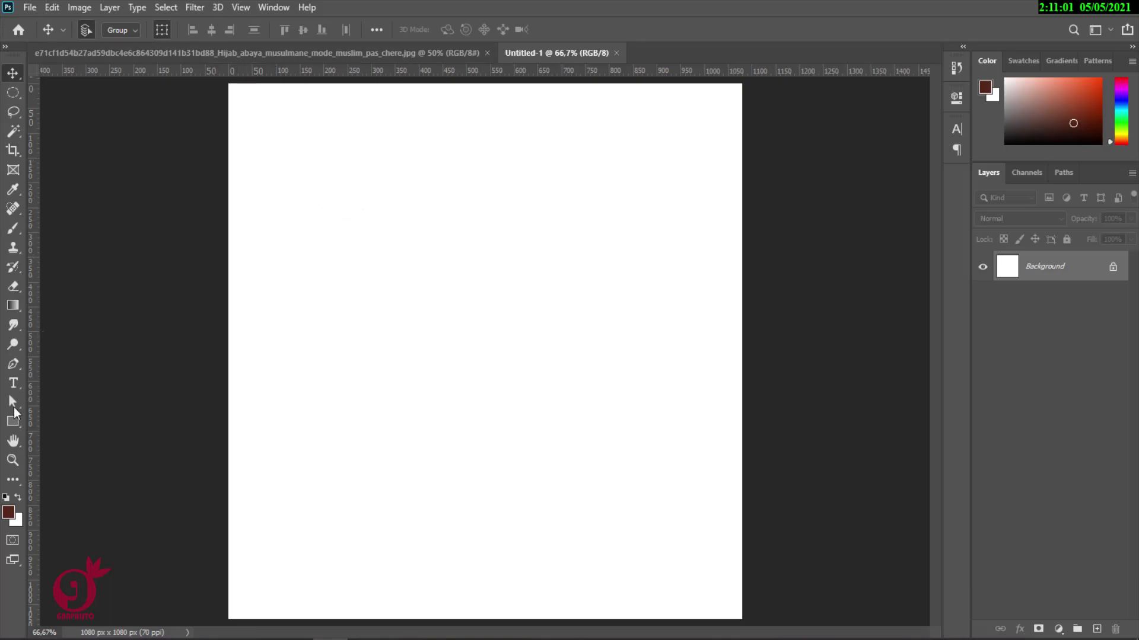
Draw a 290 × 290 px light grey rectangle with the Rectangle Tool
{"action": "left_click", "coordinate": [13, 423]}
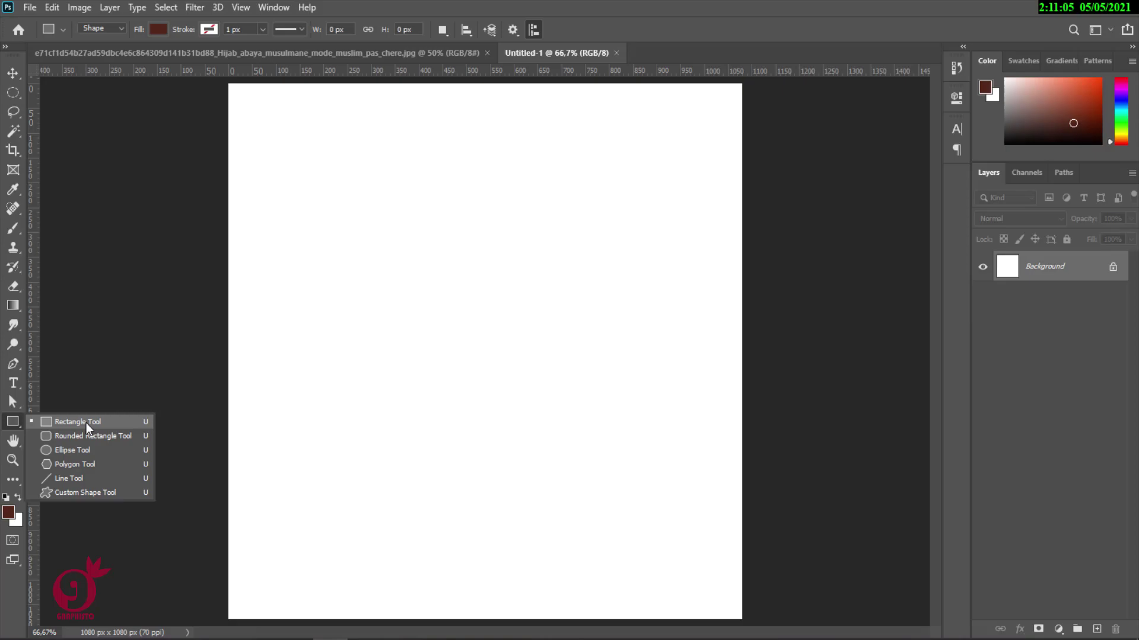
{"action": "left_click", "coordinate": [87, 423]}
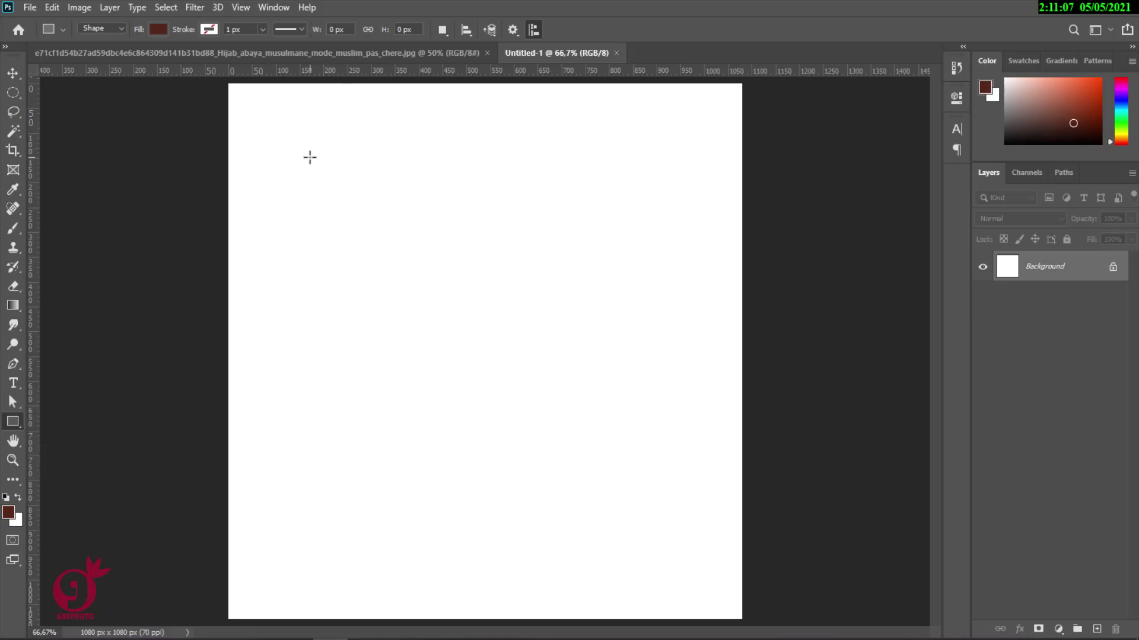
{"action": "left_click", "coordinate": [8, 511]}
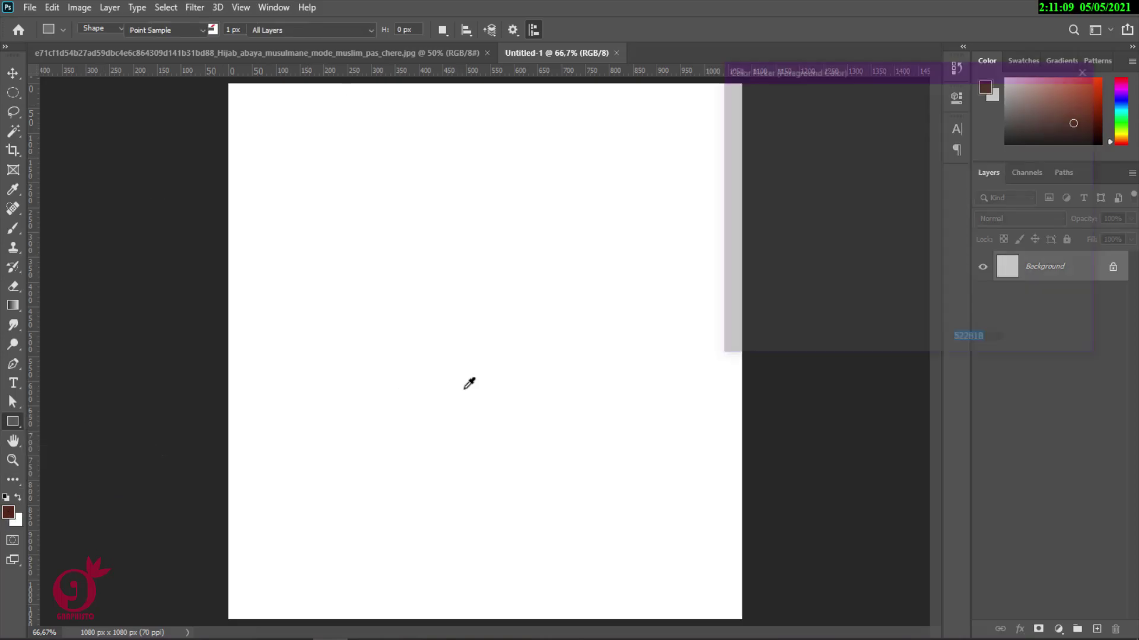
{"action": "left_click", "coordinate": [742, 173]}
{"action": "left_click_drag", "start_coordinate": [734, 158], "coordinate": [730, 181]}
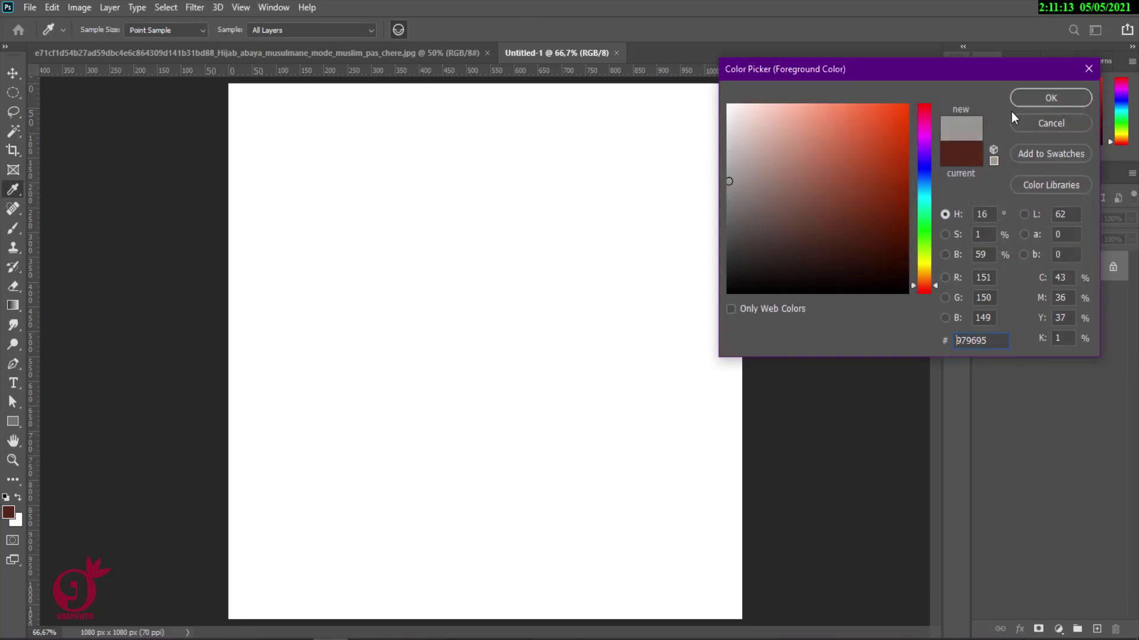
{"action": "left_click", "coordinate": [1023, 98]}
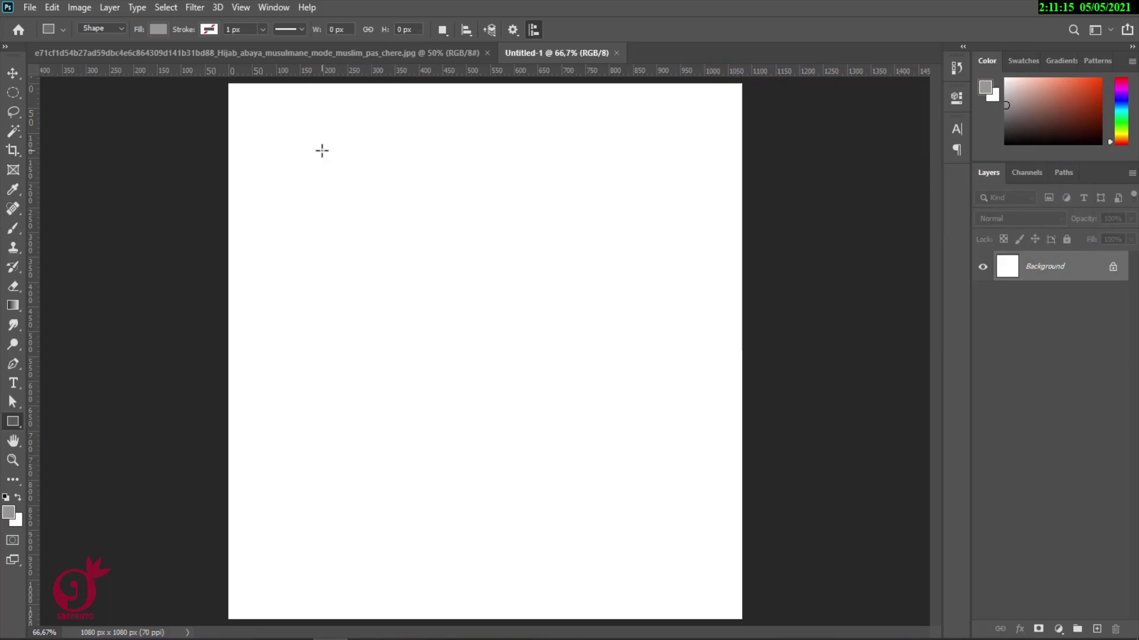
{"action": "left_click_drag", "start_coordinate": [321, 151], "coordinate": [468, 294]}
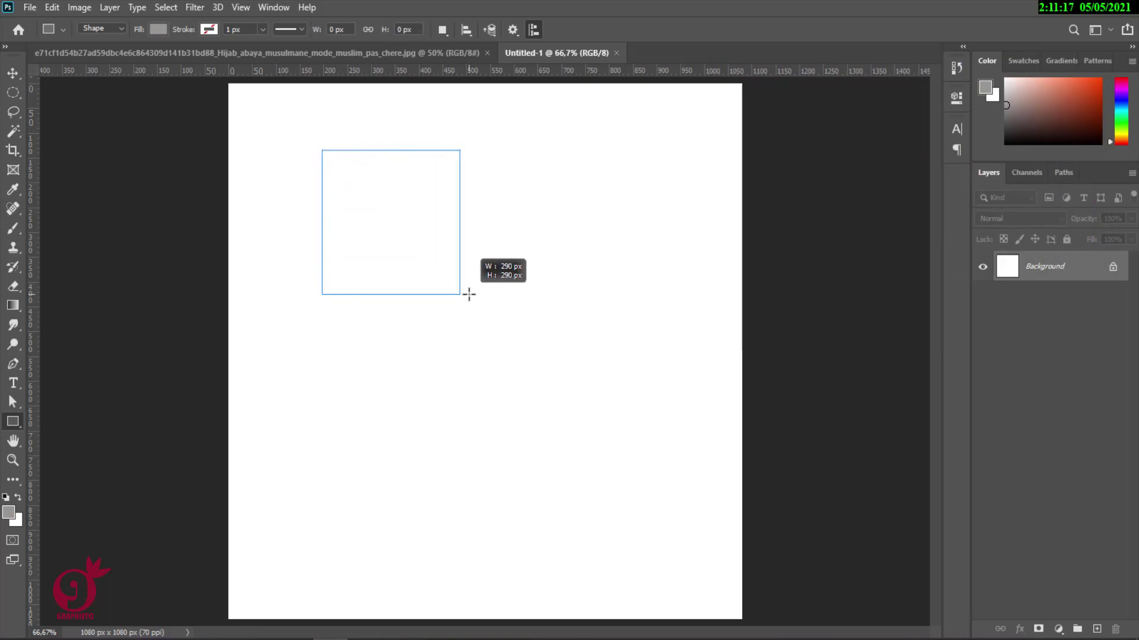
{"action": "left_click_drag", "start_coordinate": [469, 295], "coordinate": [468, 295]}
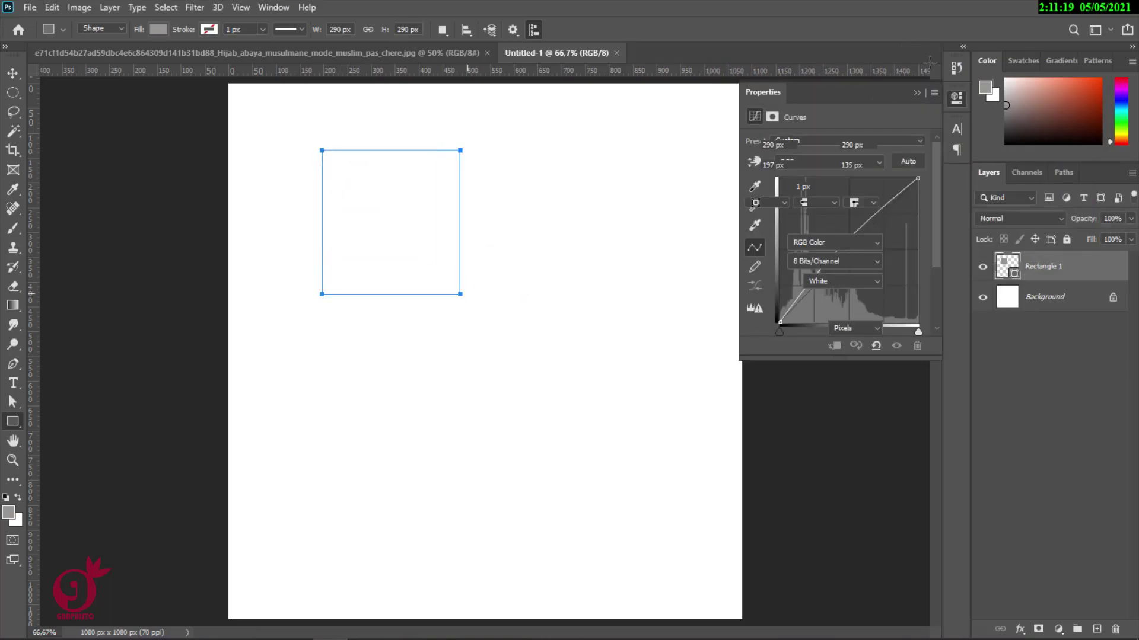
Move the square to the top-left corner and Alt-drag two copies to its right
{"action": "left_click", "coordinate": [916, 93]}
{"action": "key", "text": "v"}
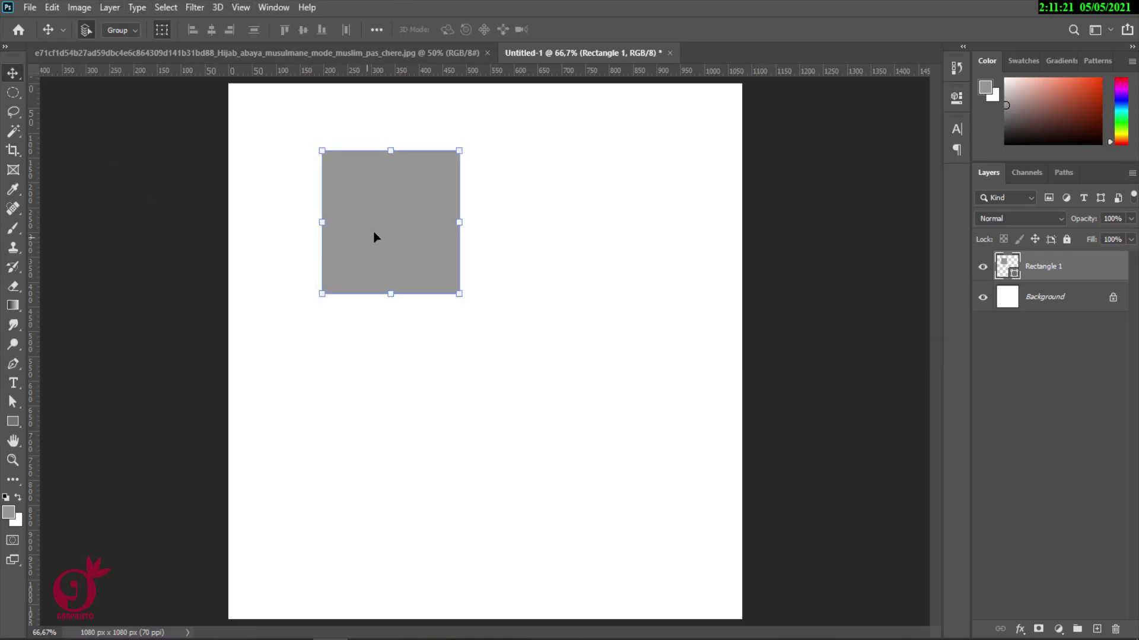
{"action": "left_click_drag", "start_coordinate": [374, 236], "coordinate": [300, 175]}
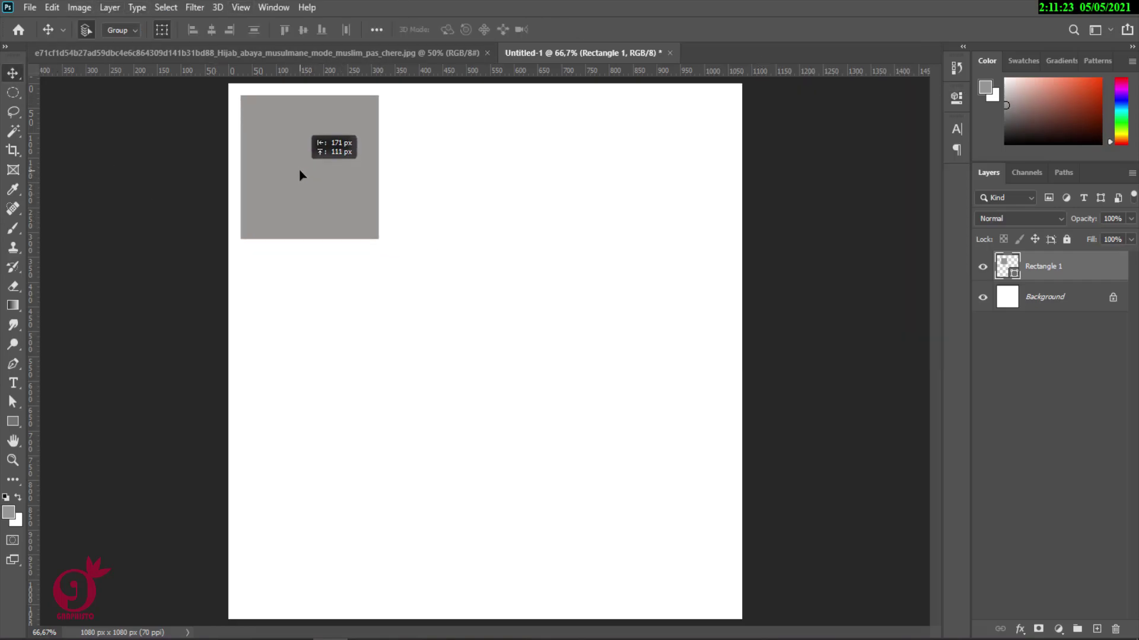
{"action": "left_click_drag", "start_coordinate": [338, 193], "coordinate": [454, 152]}
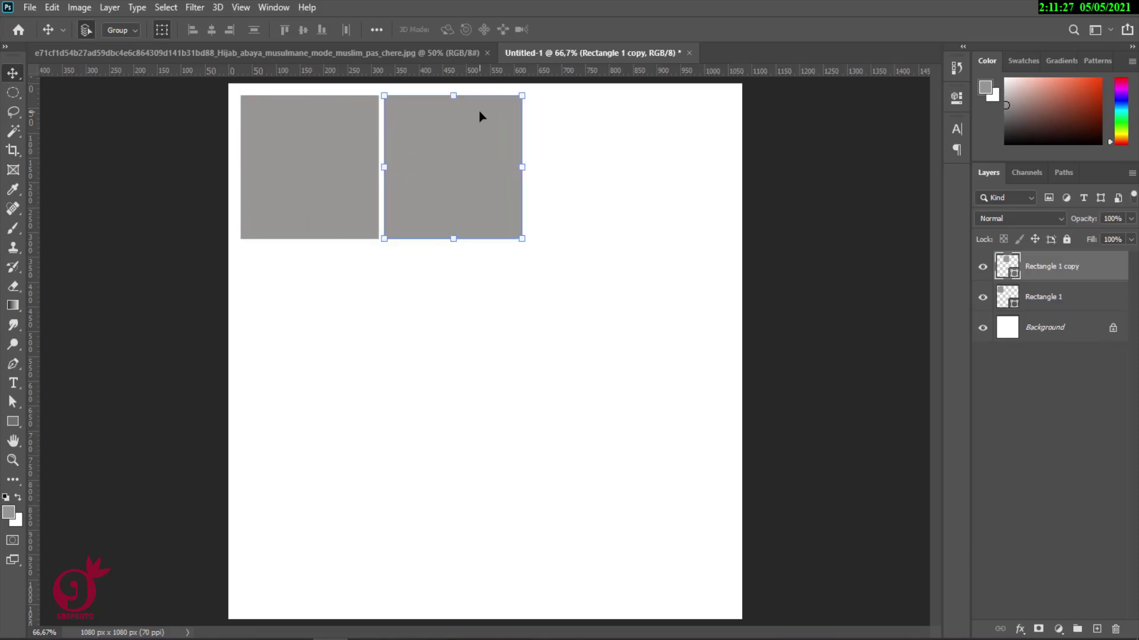
{"action": "key", "text": "shift+Left"}
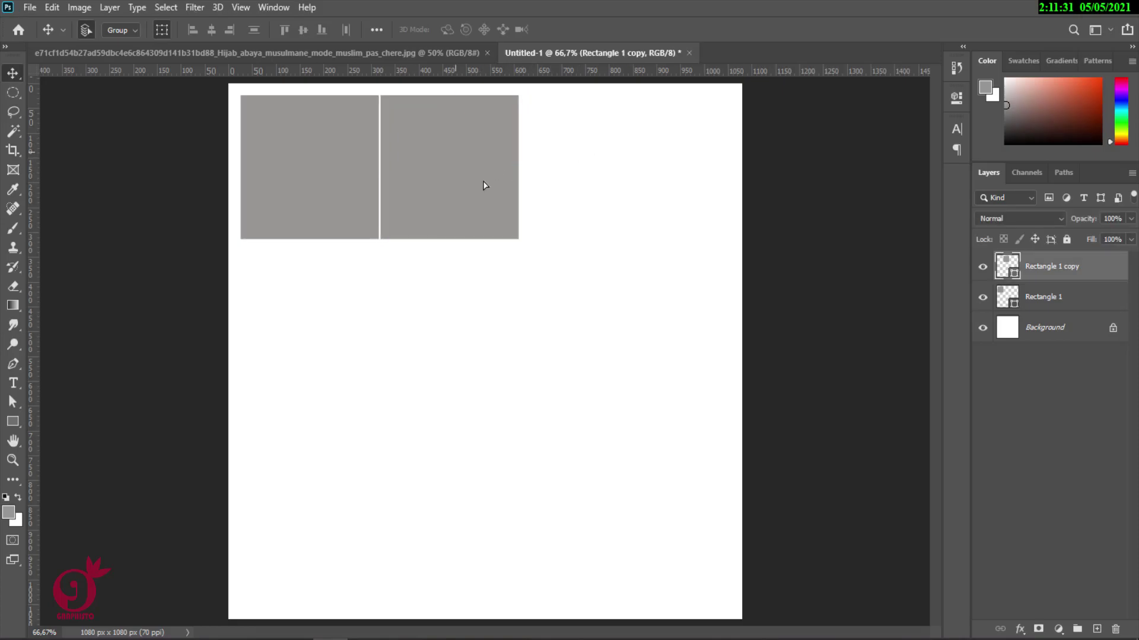
{"action": "left_click_drag", "start_coordinate": [478, 183], "coordinate": [600, 155]}
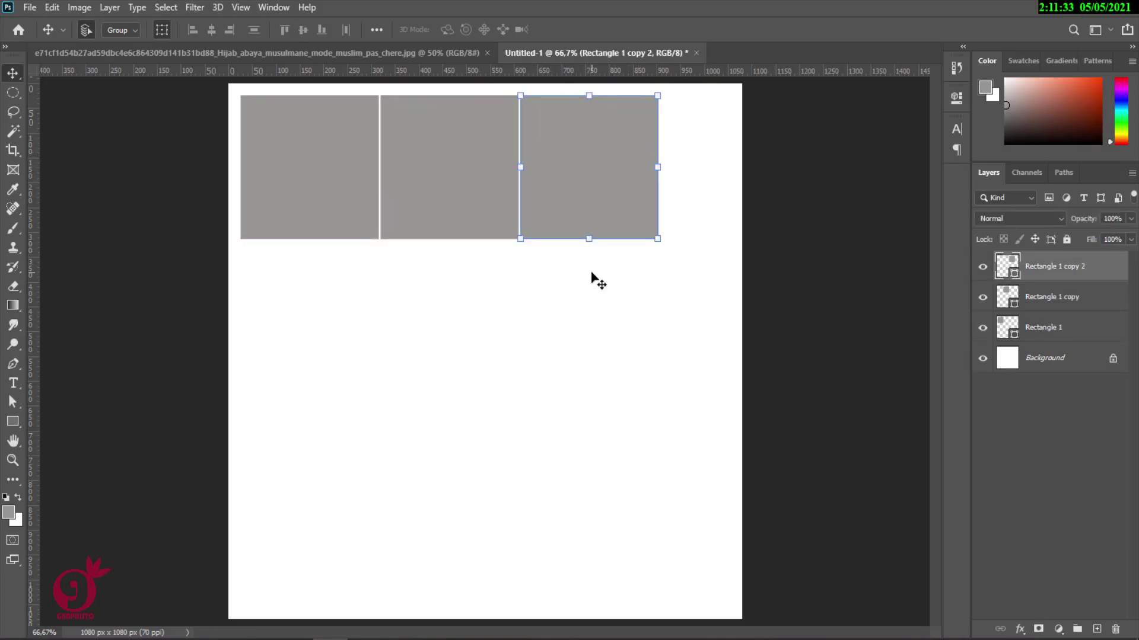
{"action": "left_click", "coordinate": [590, 279]}
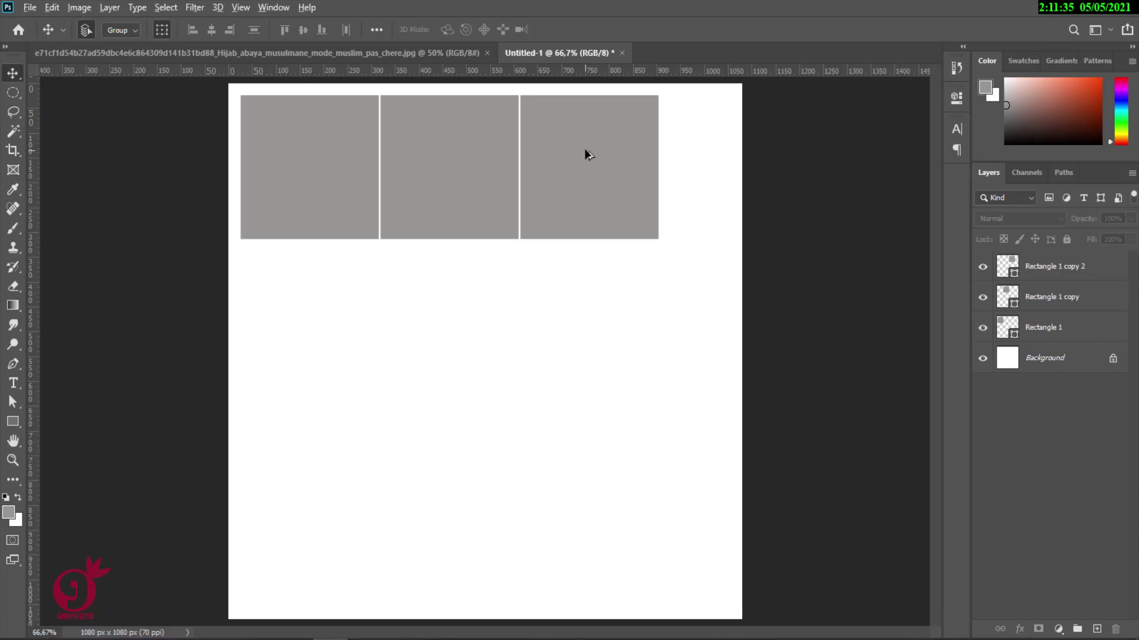
Duplicate squares into a lower row and a fourth column to complete the 2×4 grid
{"action": "left_click_drag", "start_coordinate": [585, 154], "coordinate": [587, 300]}
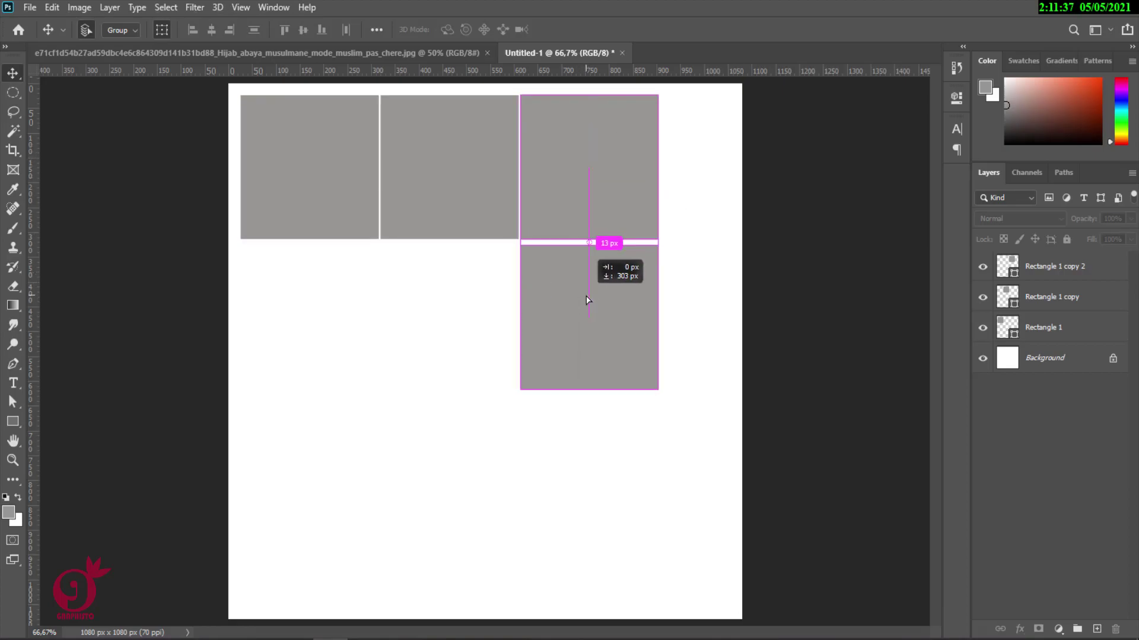
{"action": "left_click_drag", "start_coordinate": [587, 300], "coordinate": [587, 300]}
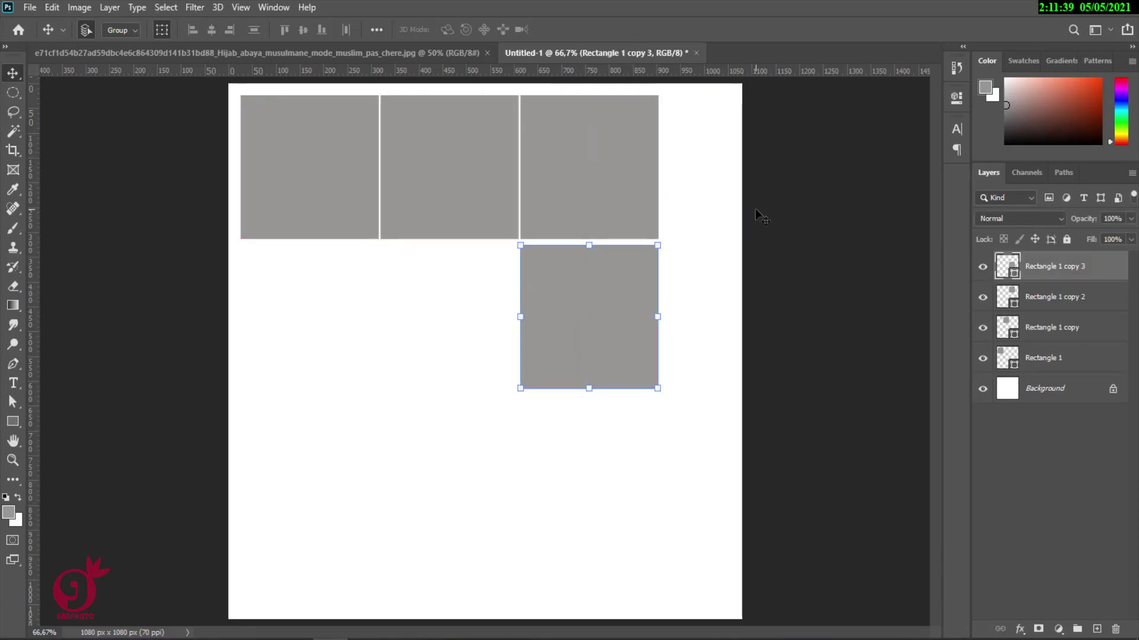
{"action": "key", "text": "Up"}
{"action": "key", "text": "Up"}
{"action": "key", "text": "Up"}
{"action": "key", "text": "Up"}
{"action": "key", "text": "Up"}
{"action": "key", "text": "Up"}
{"action": "key", "text": "Up"}
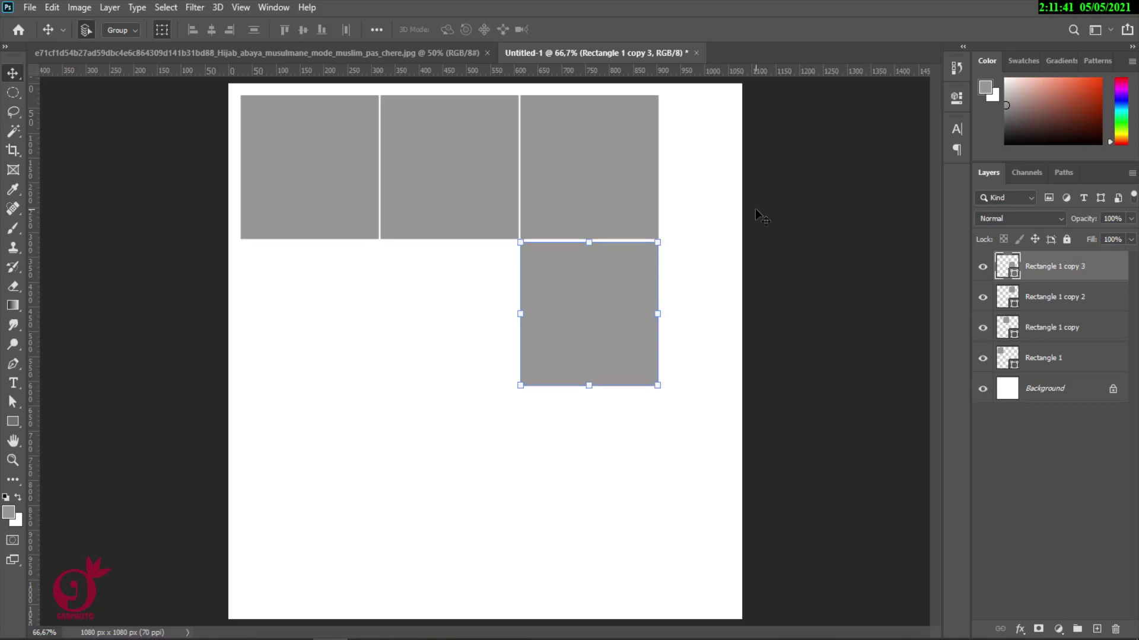
{"action": "key", "text": "Up"}
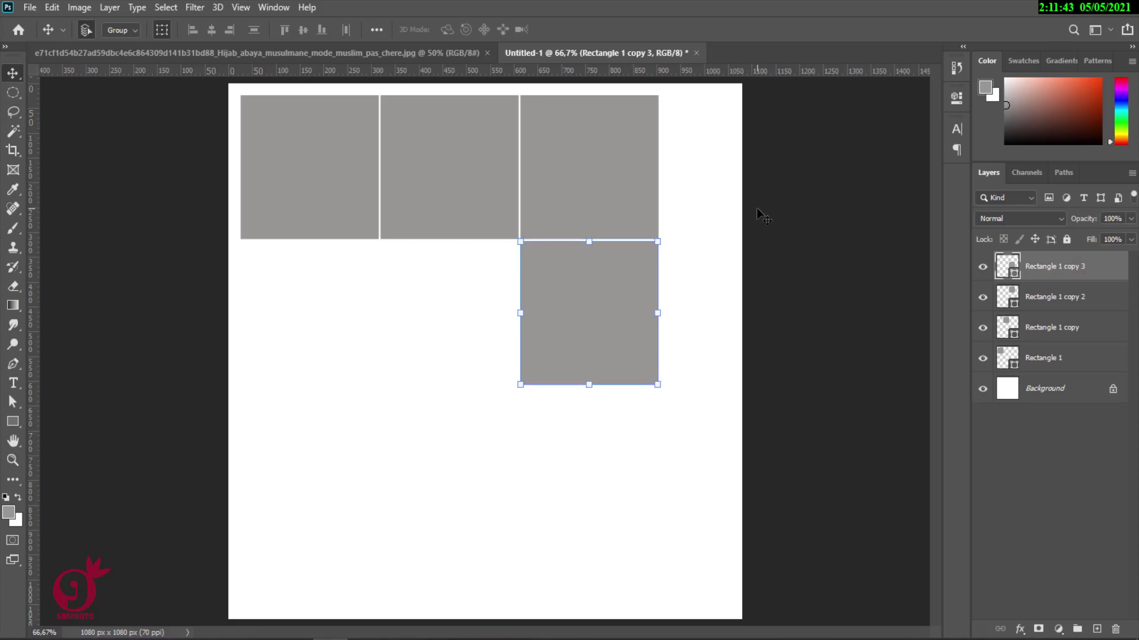
{"action": "left_click_drag", "start_coordinate": [574, 311], "coordinate": [315, 295]}
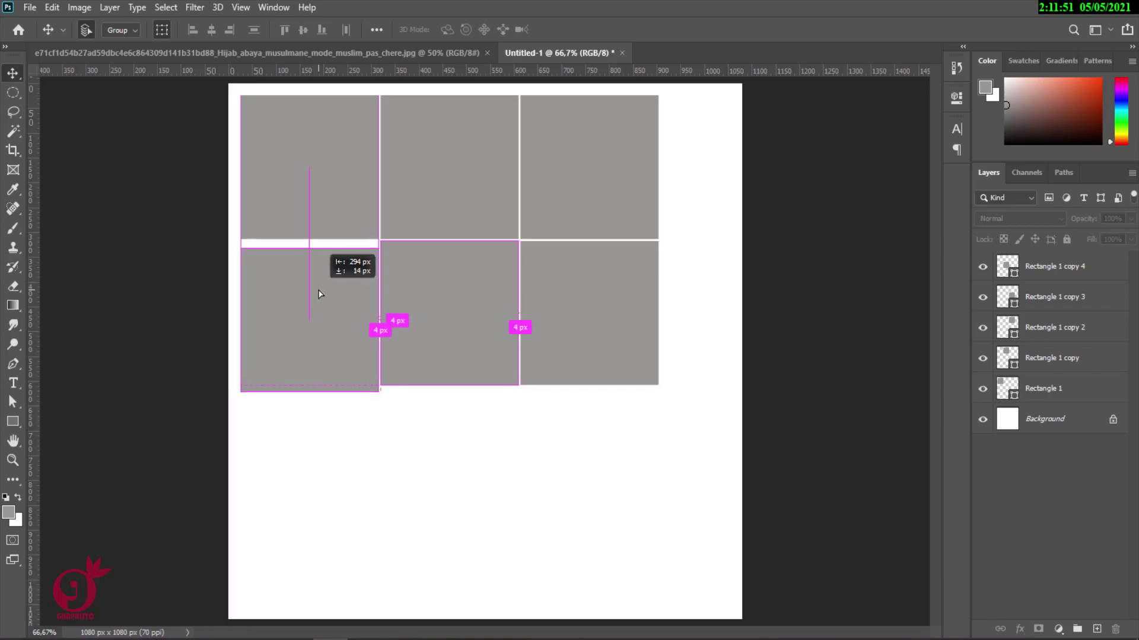
{"action": "left_click_drag", "start_coordinate": [315, 295], "coordinate": [318, 292]}
{"action": "left_click", "coordinate": [549, 305]}
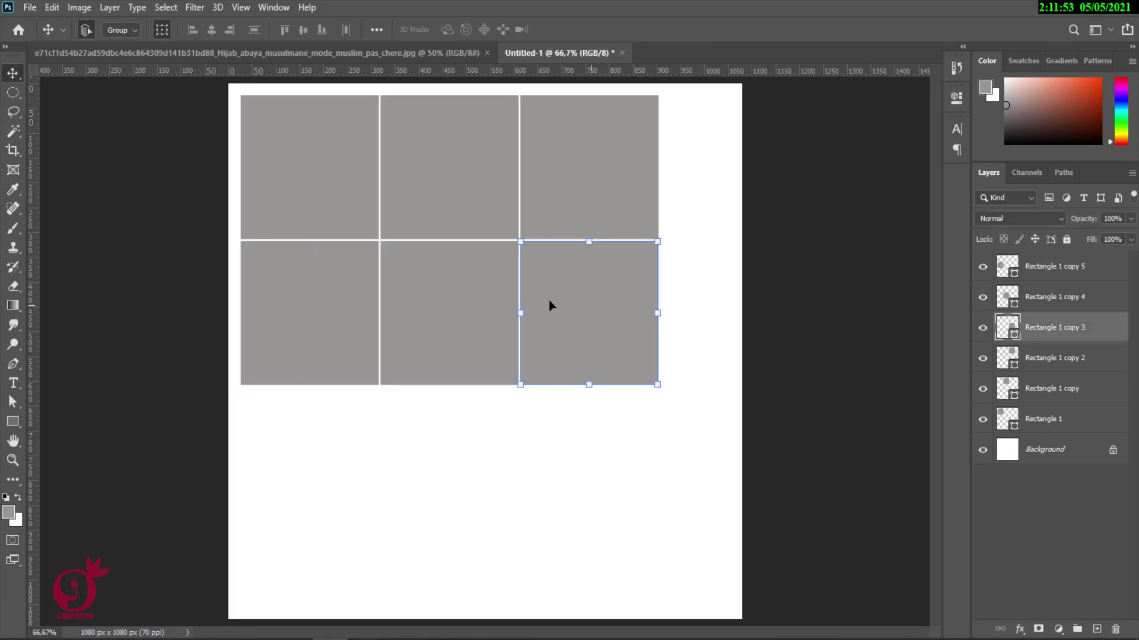
{"action": "left_click", "coordinate": [608, 185]}
{"action": "mouse_move", "coordinate": [585, 160]}
{"action": "left_mouse_down"}
{"action": "mouse_move", "coordinate": [731, 163]}
{"action": "mouse_move", "coordinate": [715, 332]}
{"action": "left_mouse_up"}
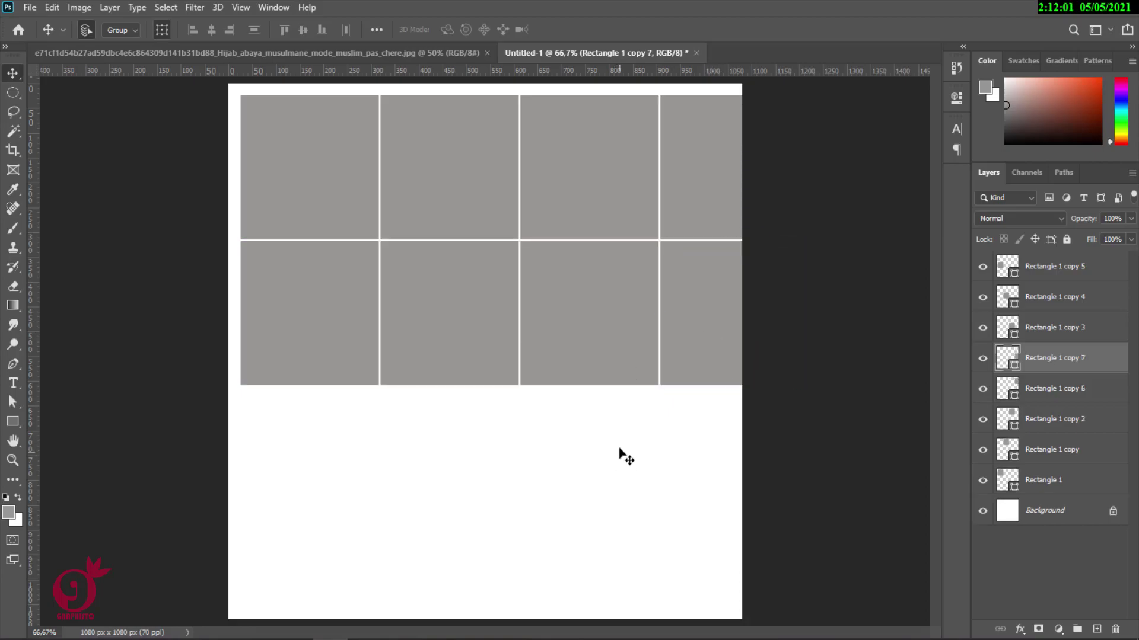
Merge all eight rectangle layers with Merge Shapes and move the grid lower
{"action": "left_click", "coordinate": [695, 206]}
{"action": "left_click", "coordinate": [339, 172]}
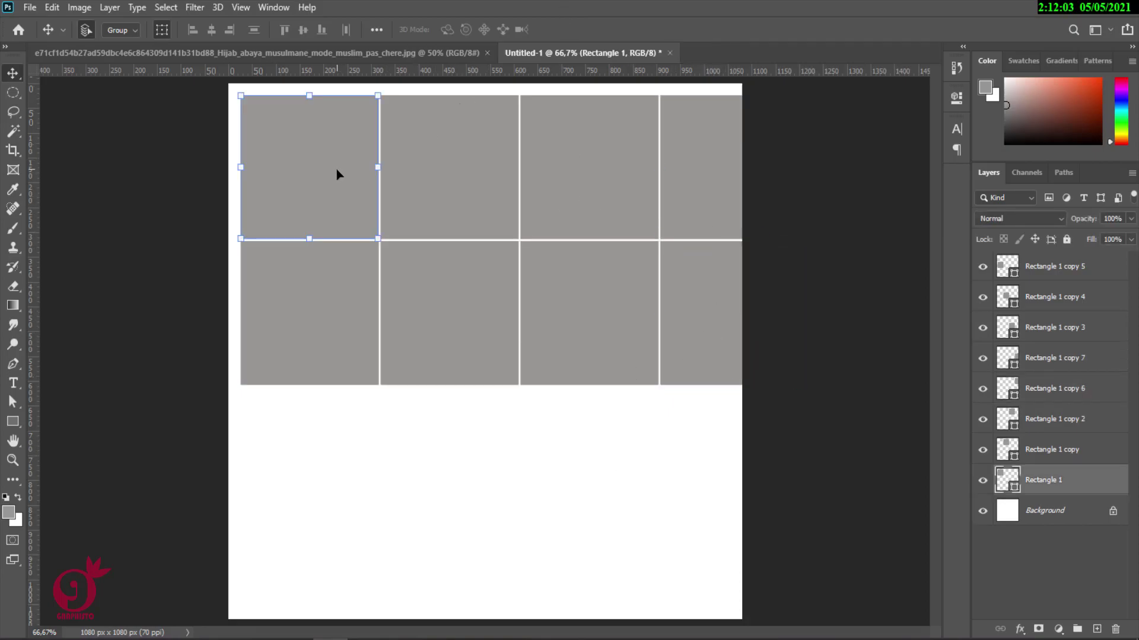
{"action": "left_click", "coordinate": [356, 304], "text": "shift"}
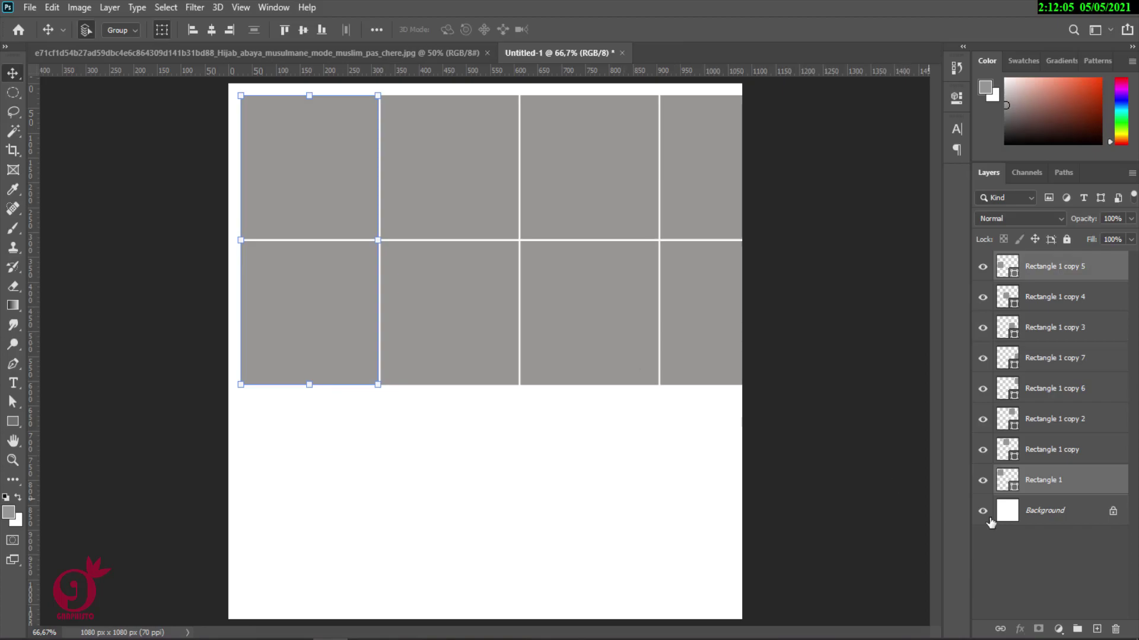
{"action": "left_click", "coordinate": [1064, 486]}
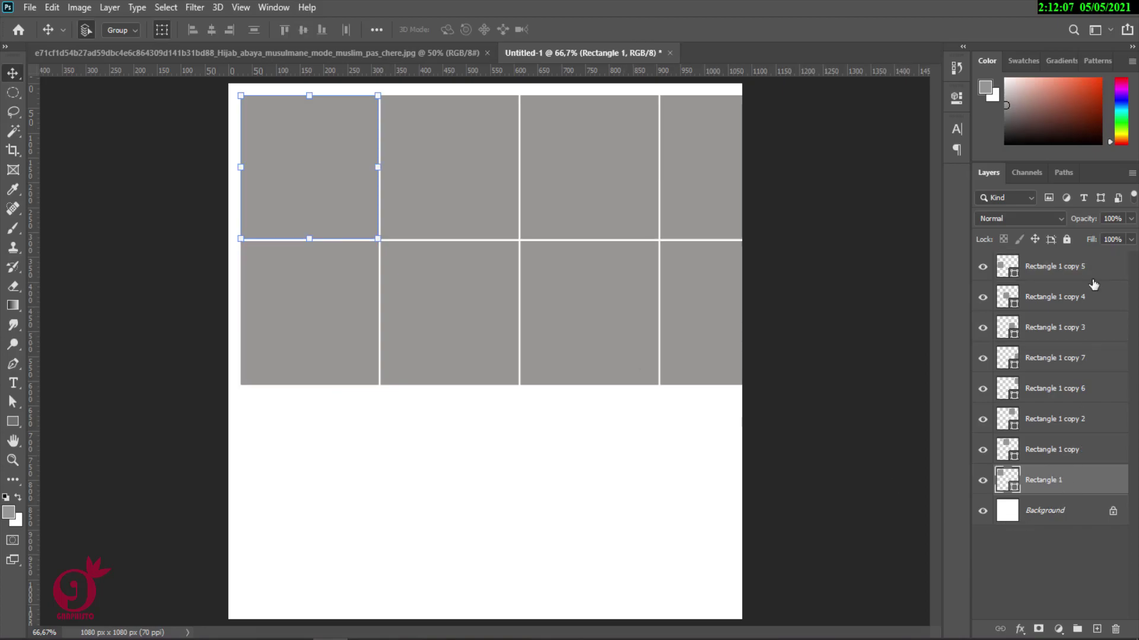
{"action": "left_click", "coordinate": [1066, 268], "text": "shift"}
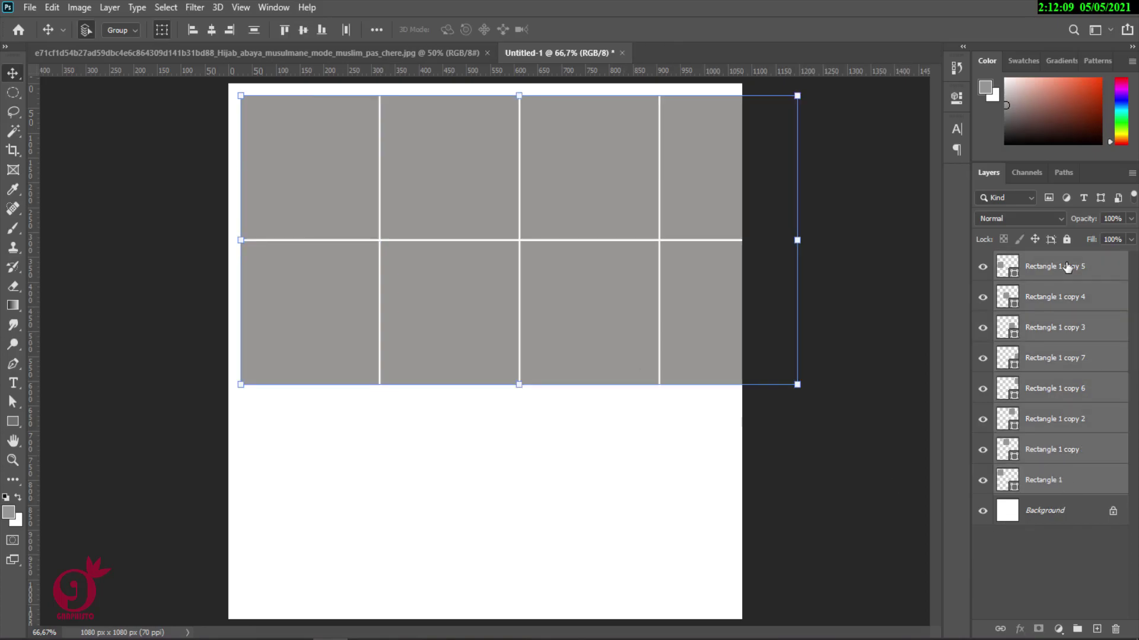
{"action": "right_click", "coordinate": [1067, 268]}
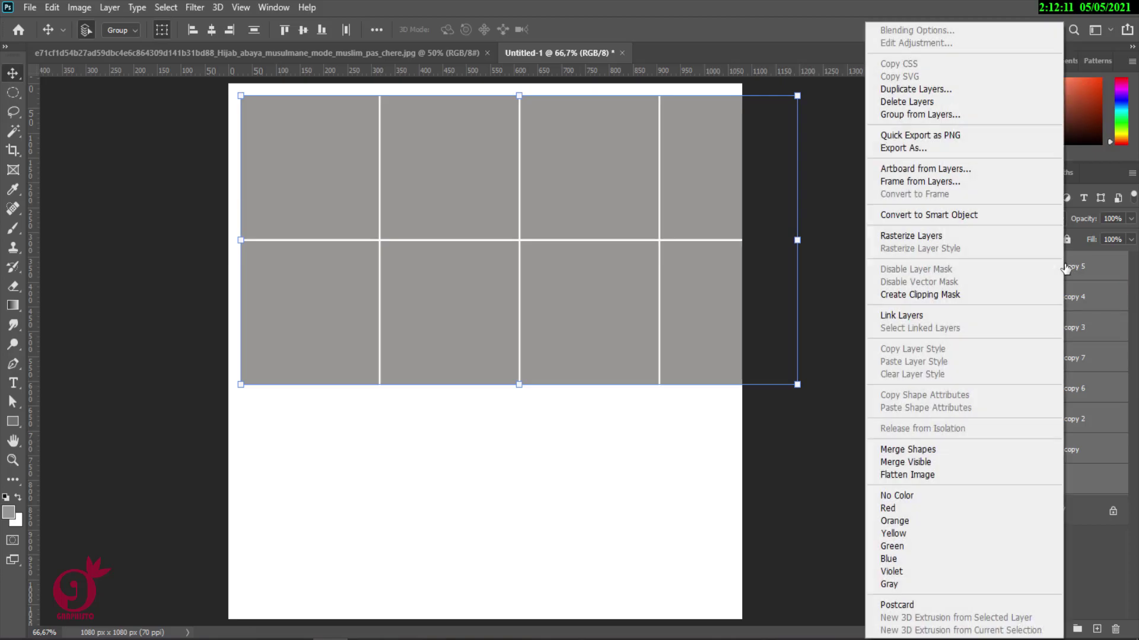
{"action": "left_click", "coordinate": [933, 450]}
{"action": "left_click_drag", "start_coordinate": [569, 170], "coordinate": [545, 206]}
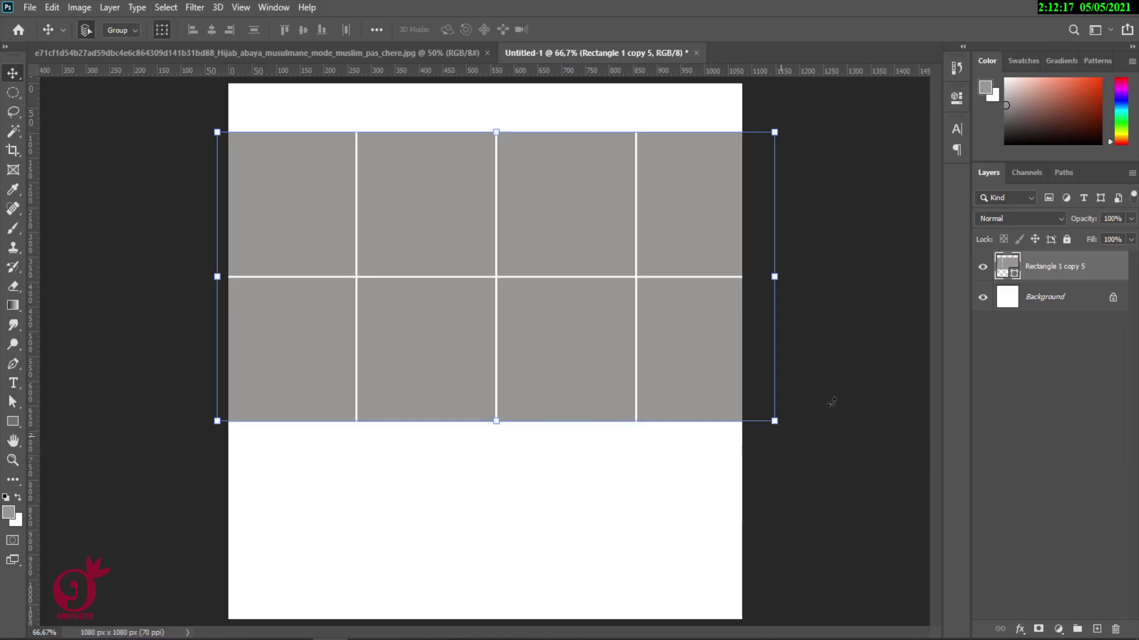
Rotate and enlarge the grid panel beyond the canvas edges with Free Transform
{"action": "left_click_drag", "start_coordinate": [831, 402], "coordinate": [872, 219]}
{"action": "left_click_drag", "start_coordinate": [554, 218], "coordinate": [482, 171]}
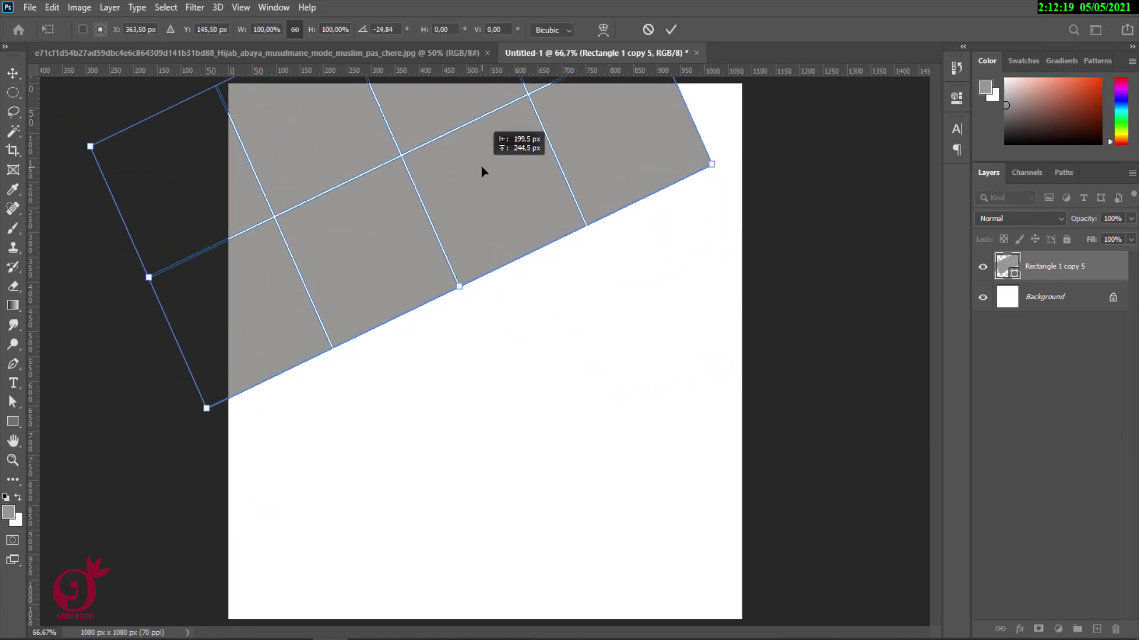
{"action": "mouse_move", "coordinate": [712, 164]}
{"action": "left_mouse_down"}
{"action": "mouse_move", "coordinate": [848, 254]}
{"action": "mouse_move", "coordinate": [755, 237]}
{"action": "left_mouse_up"}
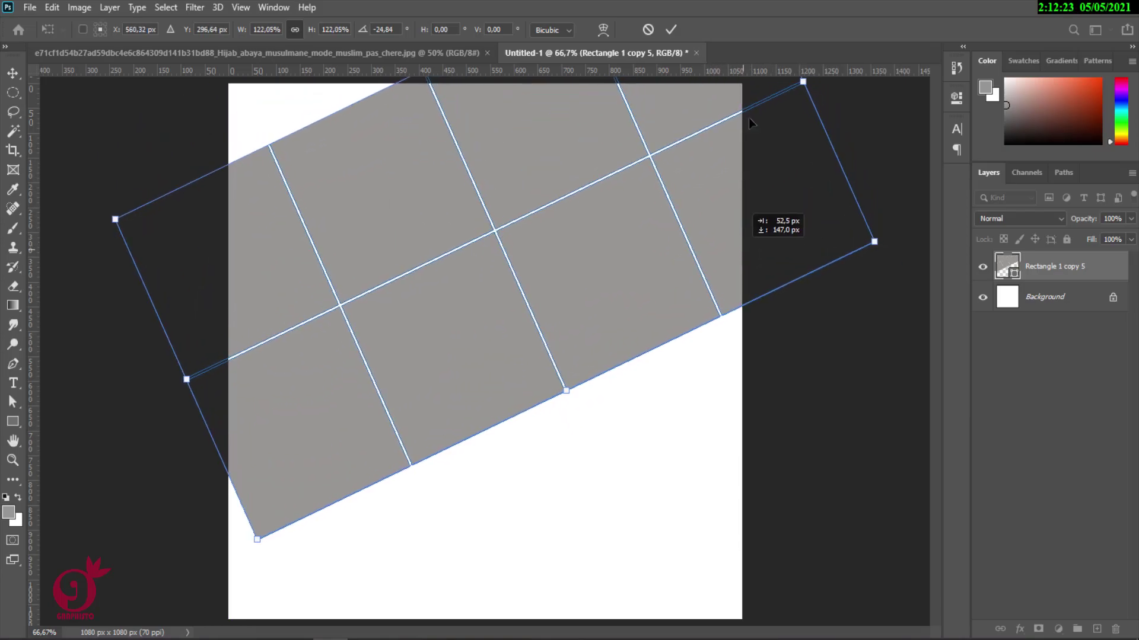
{"action": "left_click", "coordinate": [671, 29]}
{"action": "key", "text": "ctrl+minus"}
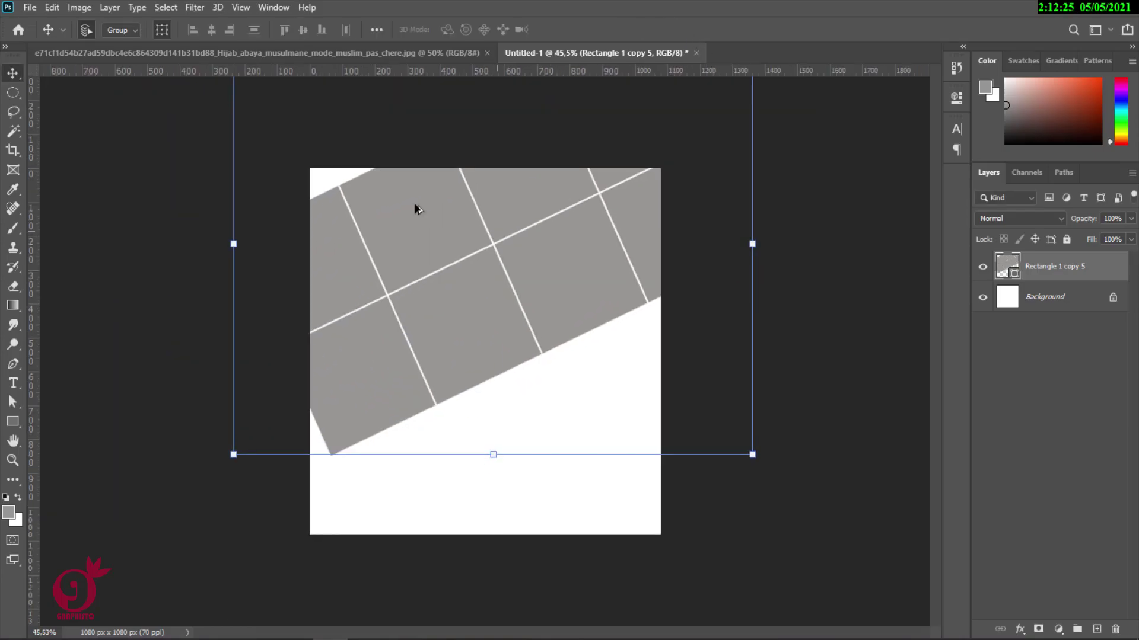
Reposition the grid panel and rotate it about 9.4° across the canvas top
{"action": "left_click_drag", "start_coordinate": [407, 327], "coordinate": [389, 294]}
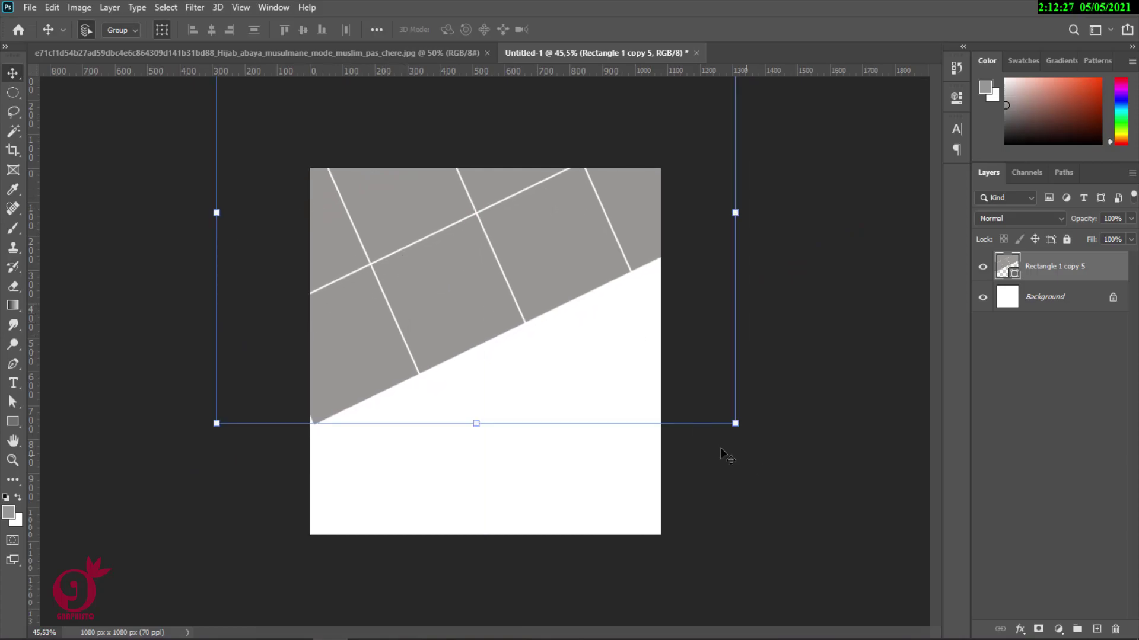
{"action": "left_click_drag", "start_coordinate": [745, 429], "coordinate": [735, 495]}
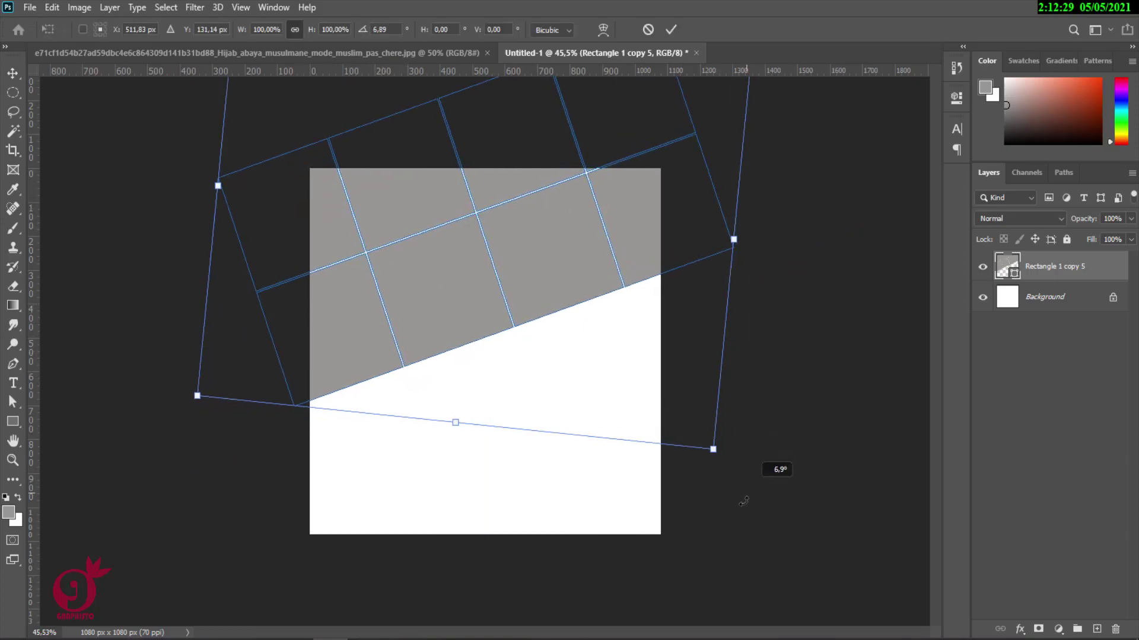
{"action": "left_click_drag", "start_coordinate": [677, 287], "coordinate": [606, 223]}
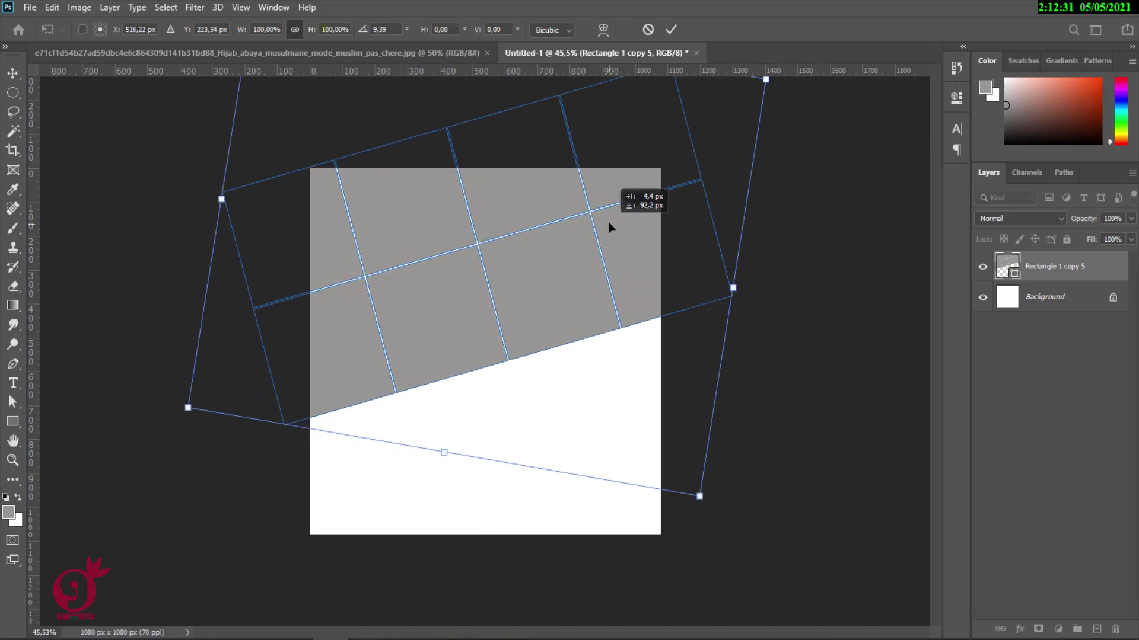
{"action": "left_click", "coordinate": [669, 28]}
{"action": "scroll", "coordinate": [522, 273], "scroll_direction": "down", "scroll_amount": 1}
{"action": "scroll", "coordinate": [510, 290], "scroll_direction": "up", "scroll_amount": 2}
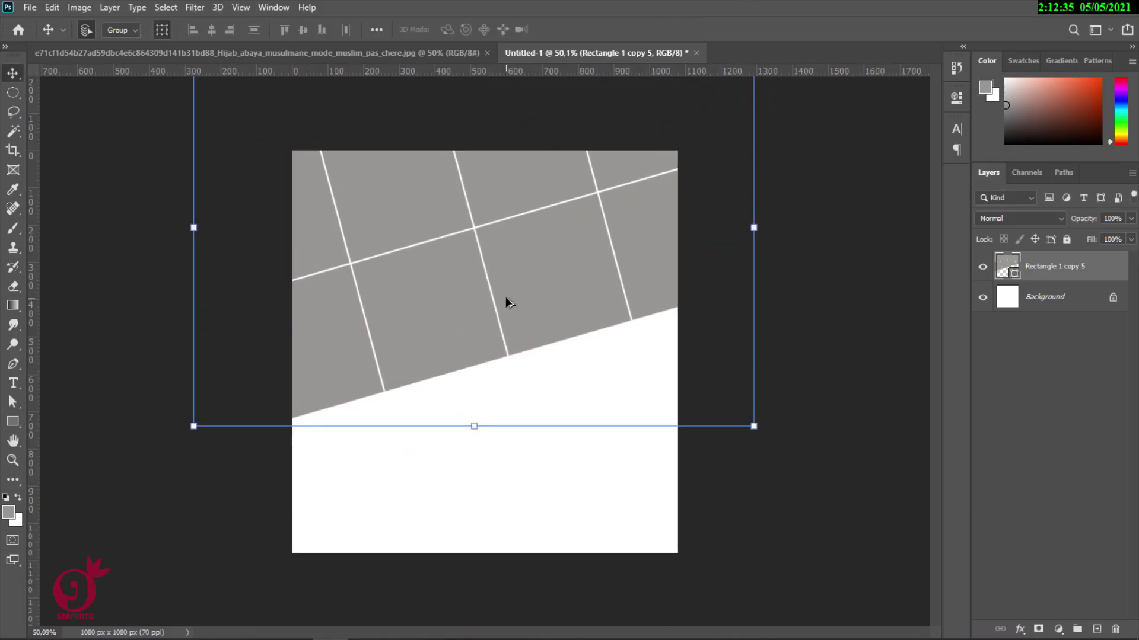
{"action": "scroll", "coordinate": [507, 293], "scroll_direction": "up", "scroll_amount": 1}
{"action": "left_click", "coordinate": [353, 52]}
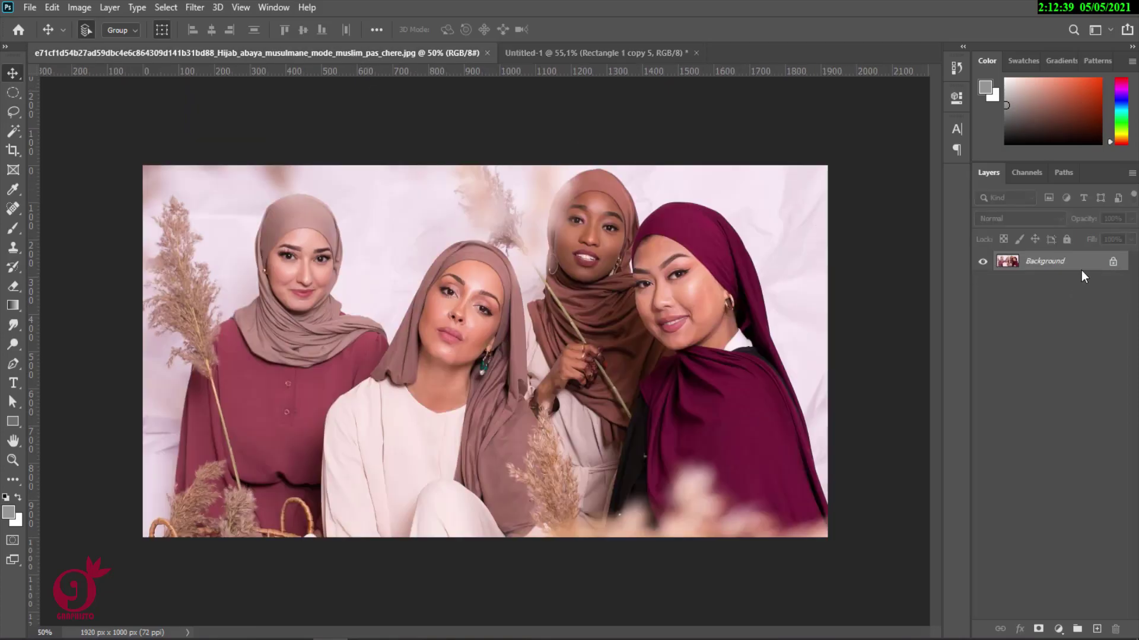
Unlock the photo's Background, drag it into Untitled-1, and scale it to 76.69%
{"action": "left_click", "coordinate": [1113, 264]}
{"action": "mouse_move", "coordinate": [554, 242]}
{"action": "left_mouse_down"}
{"action": "mouse_move", "coordinate": [580, 60]}
{"action": "mouse_move", "coordinate": [507, 259]}
{"action": "mouse_move", "coordinate": [534, 301]}
{"action": "left_mouse_up"}
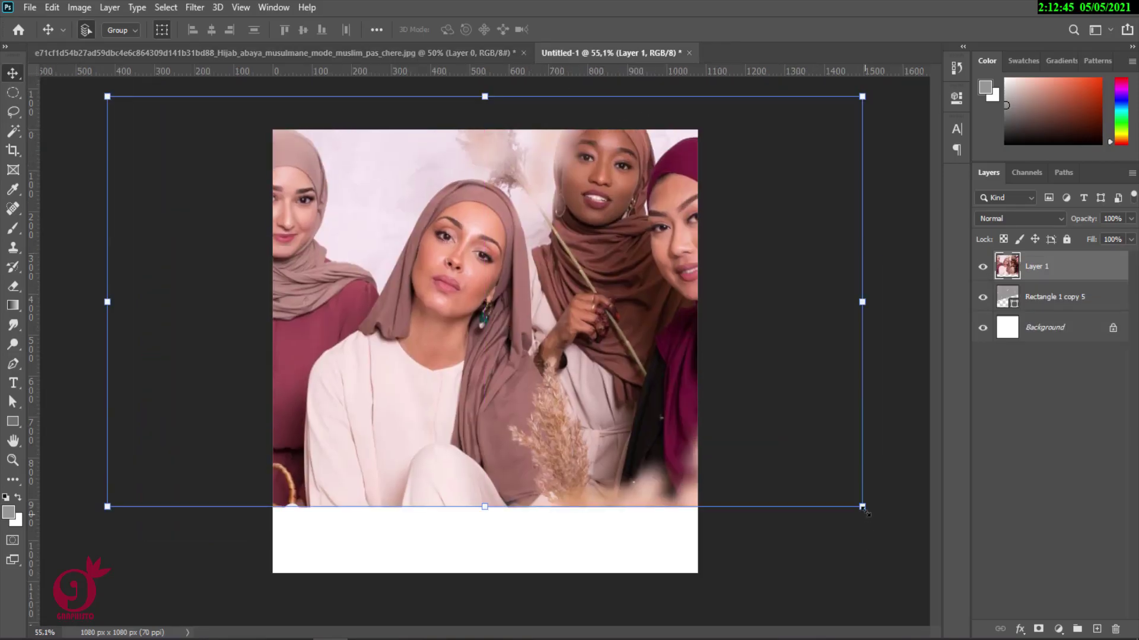
{"action": "left_click_drag", "start_coordinate": [863, 509], "coordinate": [692, 415]}
{"action": "mouse_move", "coordinate": [612, 352]}
{"action": "left_mouse_down"}
{"action": "mouse_move", "coordinate": [675, 343]}
{"action": "mouse_move", "coordinate": [656, 352]}
{"action": "left_mouse_up"}
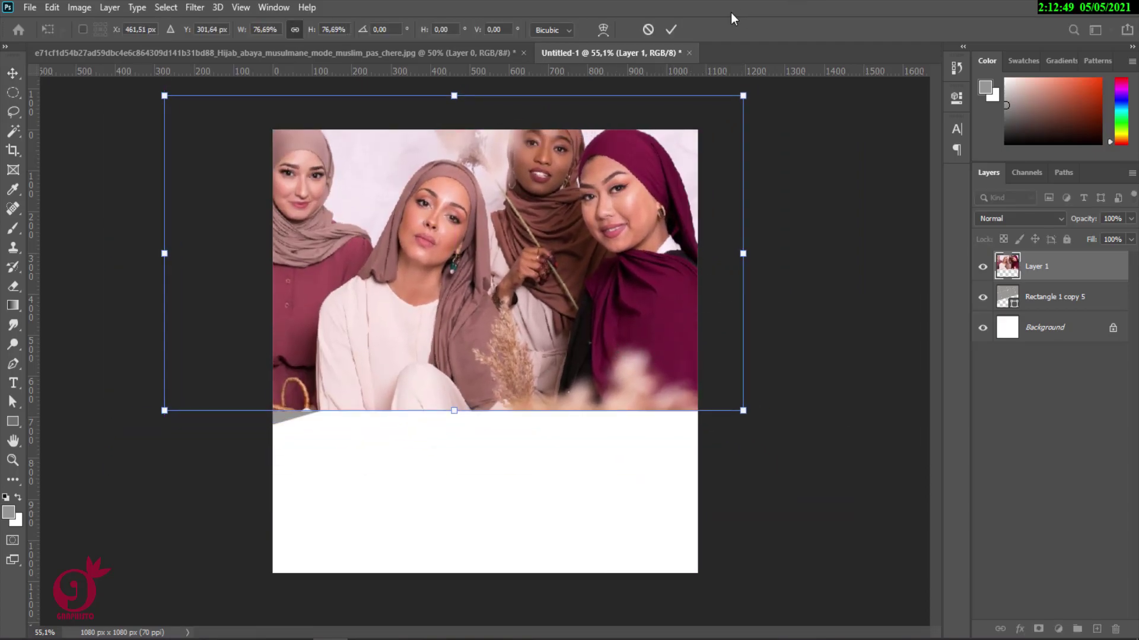
{"action": "left_click", "coordinate": [671, 29]}
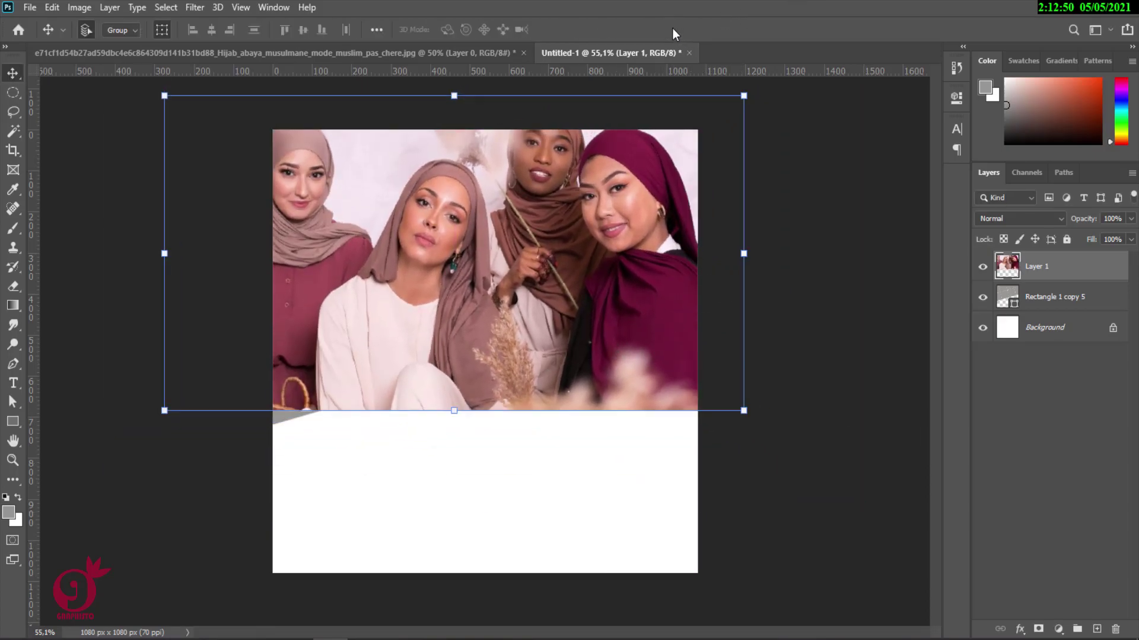
Flip the photo horizontally, reposition it, and clip it to the grid panel
{"action": "left_click", "coordinate": [53, 7]}
{"action": "mouse_move", "coordinate": [74, 347]}
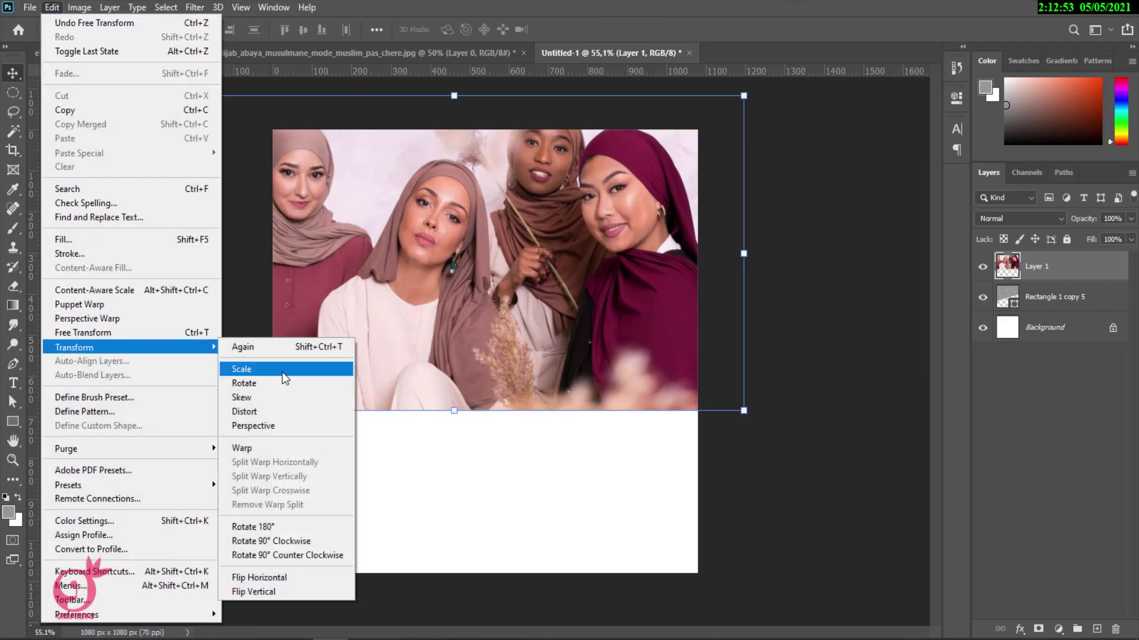
{"action": "left_click", "coordinate": [308, 580]}
{"action": "left_click_drag", "start_coordinate": [555, 293], "coordinate": [512, 283]}
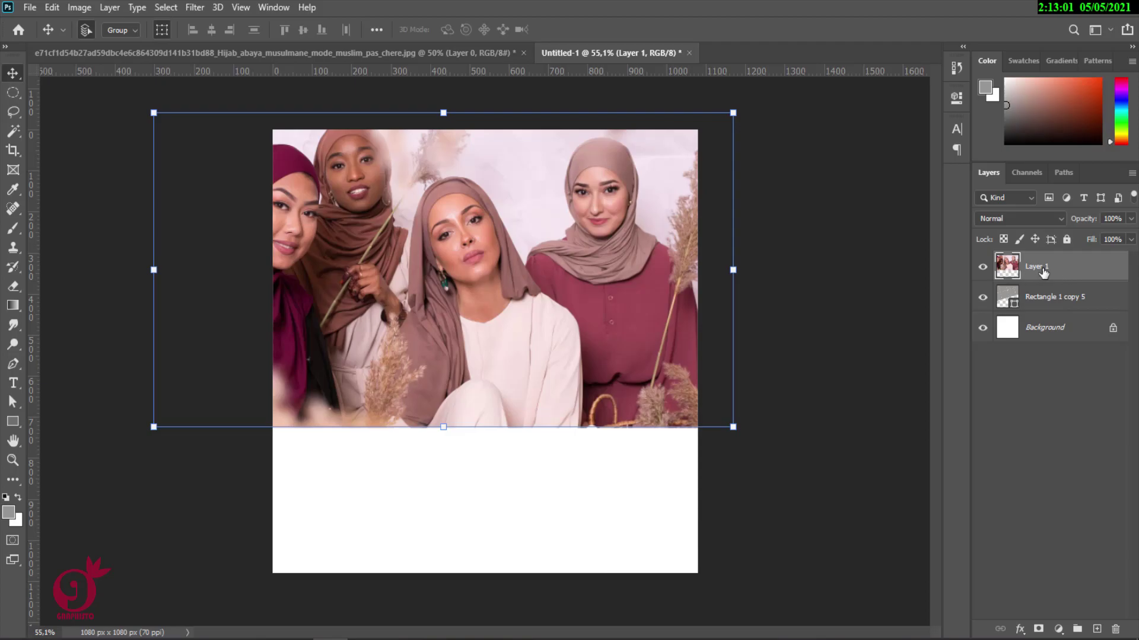
{"action": "right_click", "coordinate": [1081, 273]}
{"action": "left_click", "coordinate": [980, 300]}
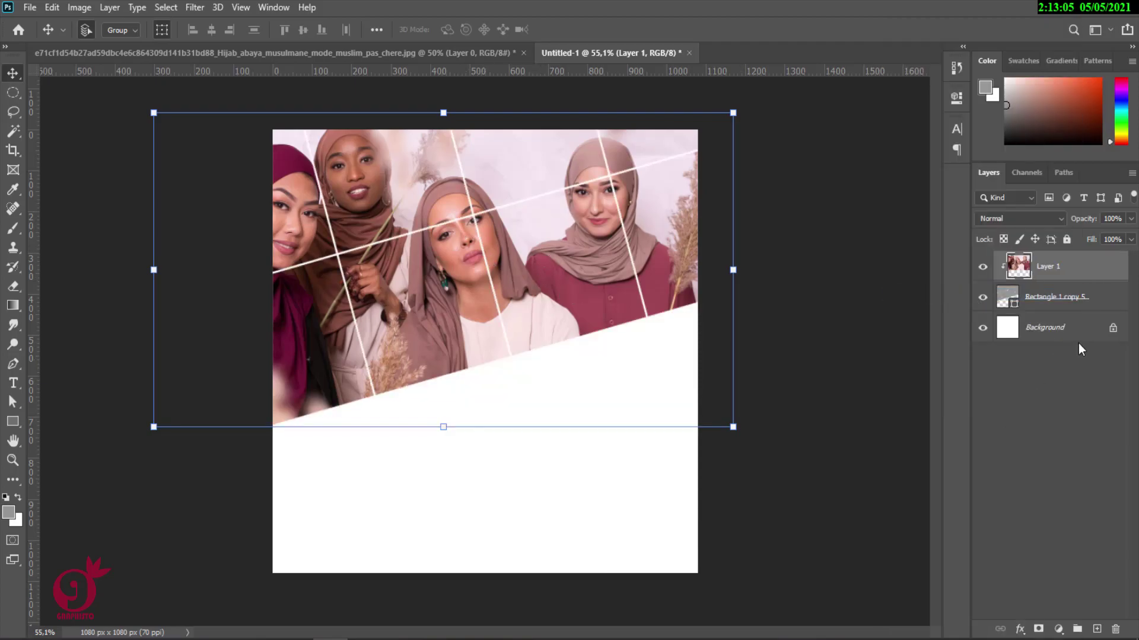
{"action": "left_click", "coordinate": [1112, 329]}
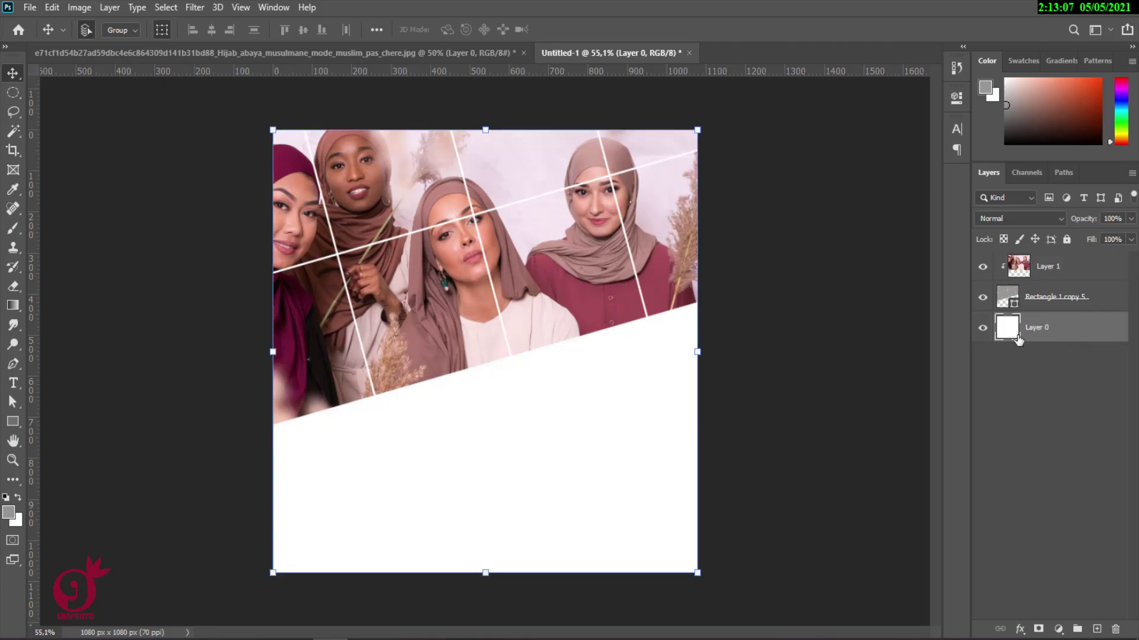
Sample the maroon a04854 from a dress as the foreground colour
{"action": "left_click", "coordinate": [9, 514]}
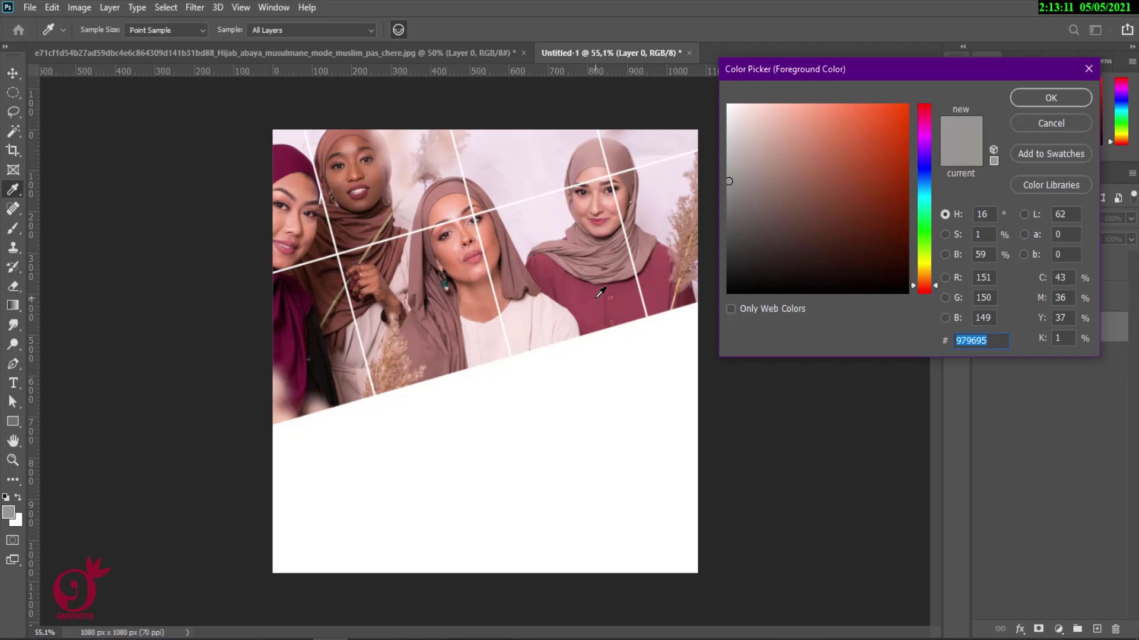
{"action": "left_click", "coordinate": [665, 311]}
{"action": "left_click", "coordinate": [1042, 95]}
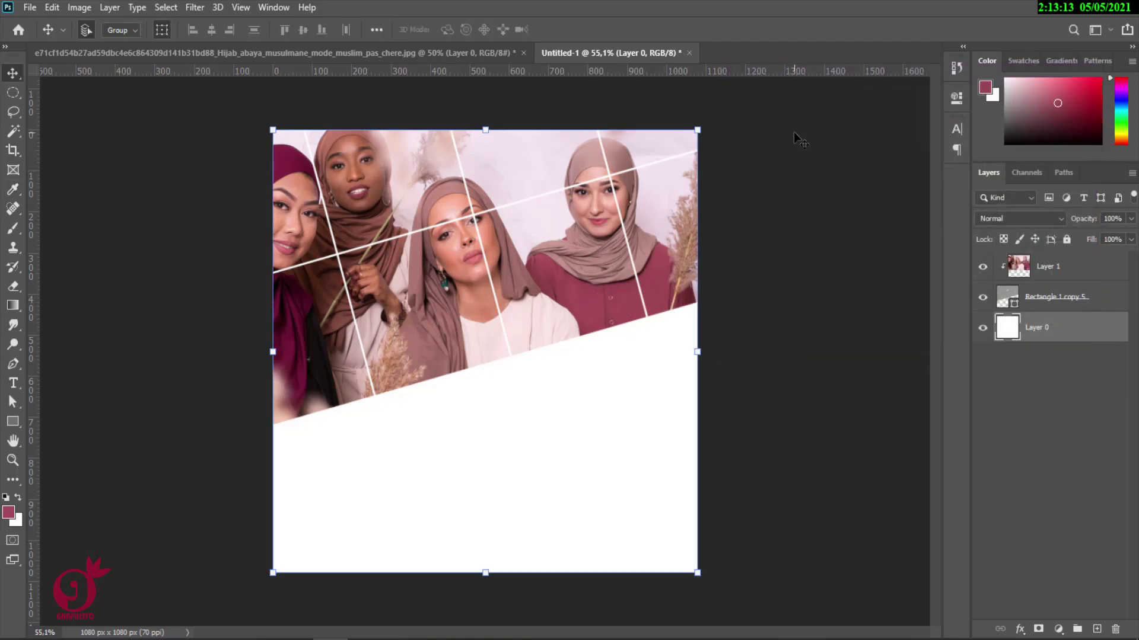
{"action": "left_click", "coordinate": [53, 8]}
{"action": "left_click", "coordinate": [9, 512]}
{"action": "left_click_drag", "start_coordinate": [991, 345], "coordinate": [955, 340]}
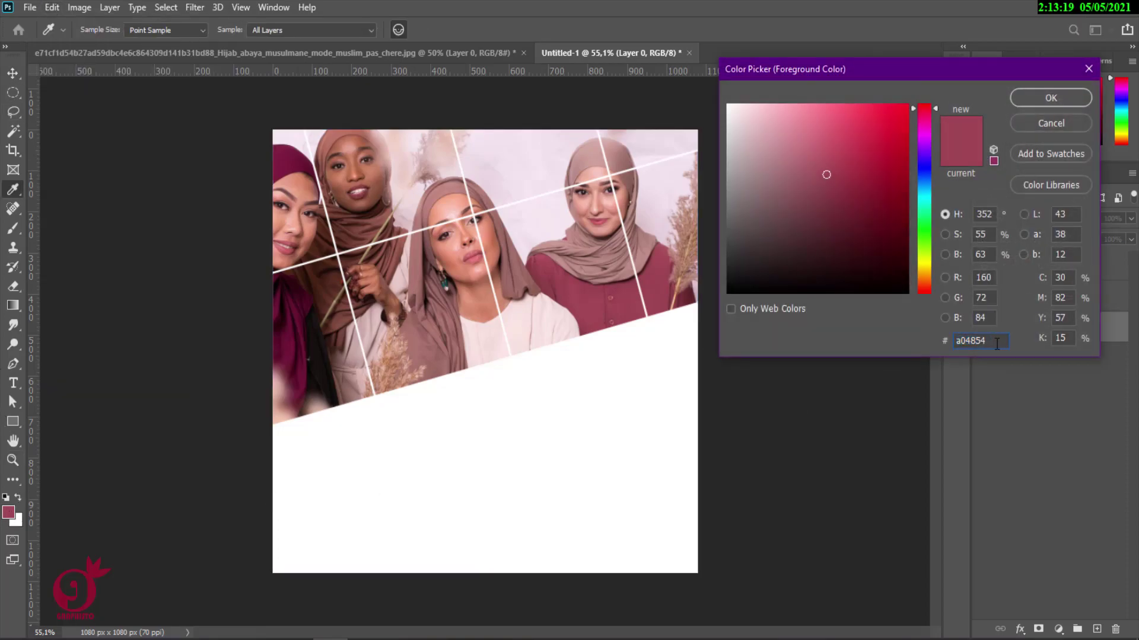
{"action": "left_click", "coordinate": [1001, 341]}
{"action": "double_click", "coordinate": [1002, 340]}
{"action": "left_click", "coordinate": [1051, 99]}
{"action": "key", "text": "v"}
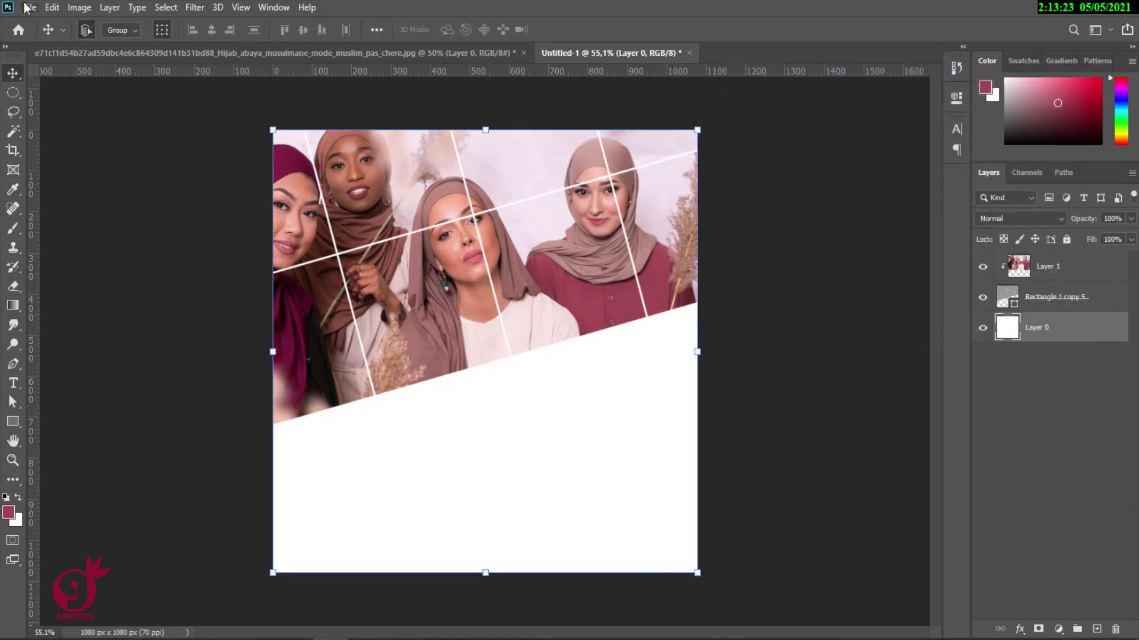
Fill Layer 0 with the maroon foreground colour
{"action": "left_click", "coordinate": [52, 7]}
{"action": "left_click", "coordinate": [63, 239]}
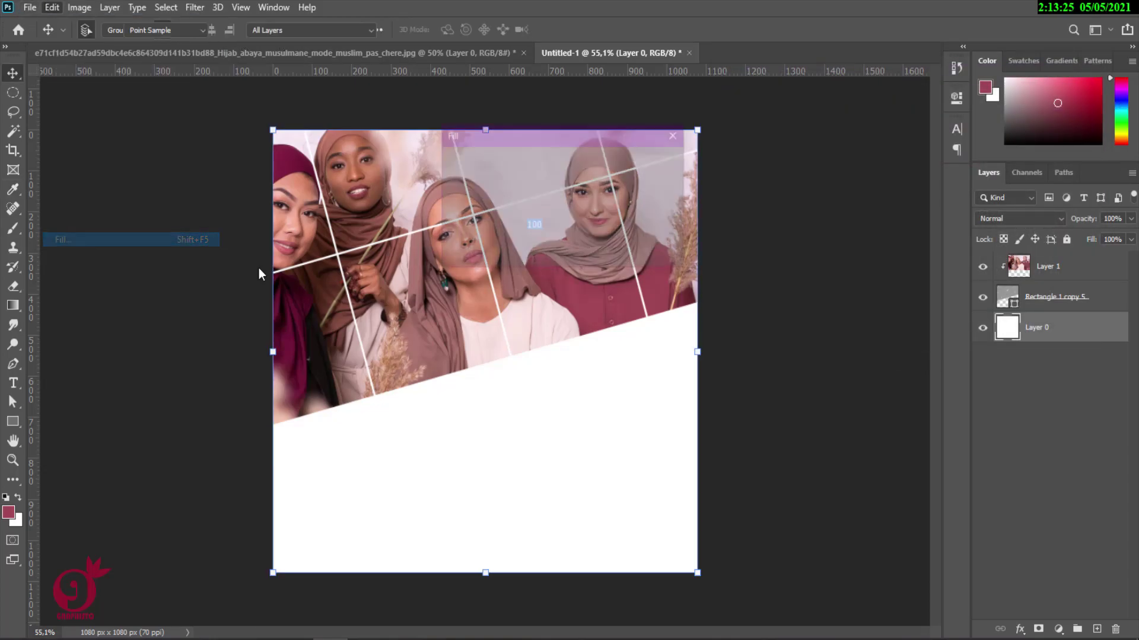
{"action": "left_click", "coordinate": [648, 169]}
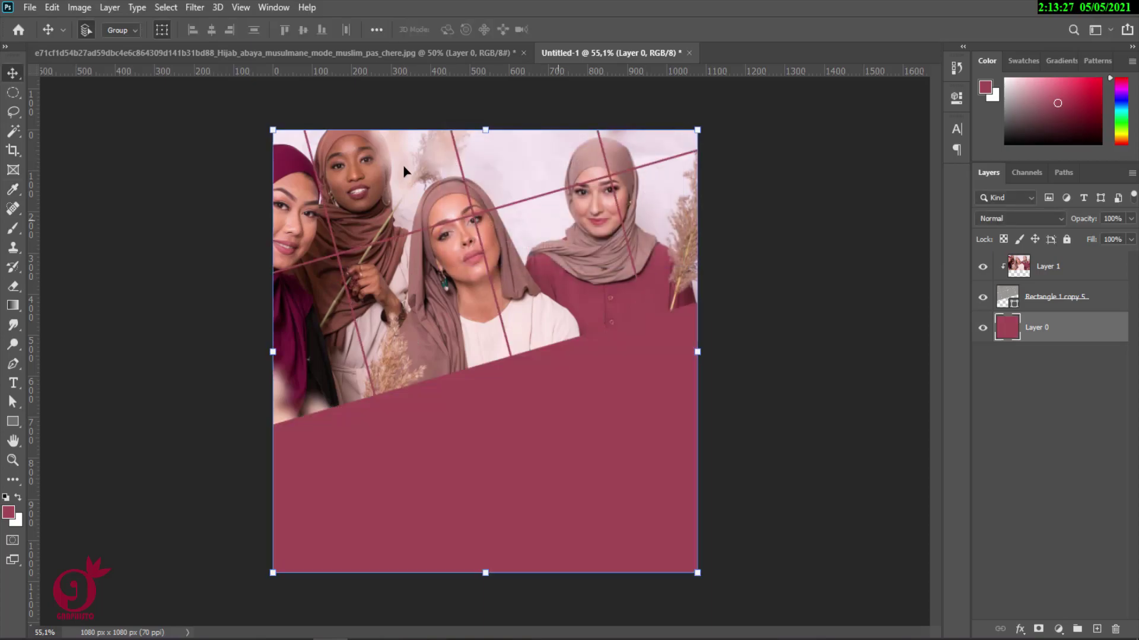
{"action": "left_click", "coordinate": [585, 274]}
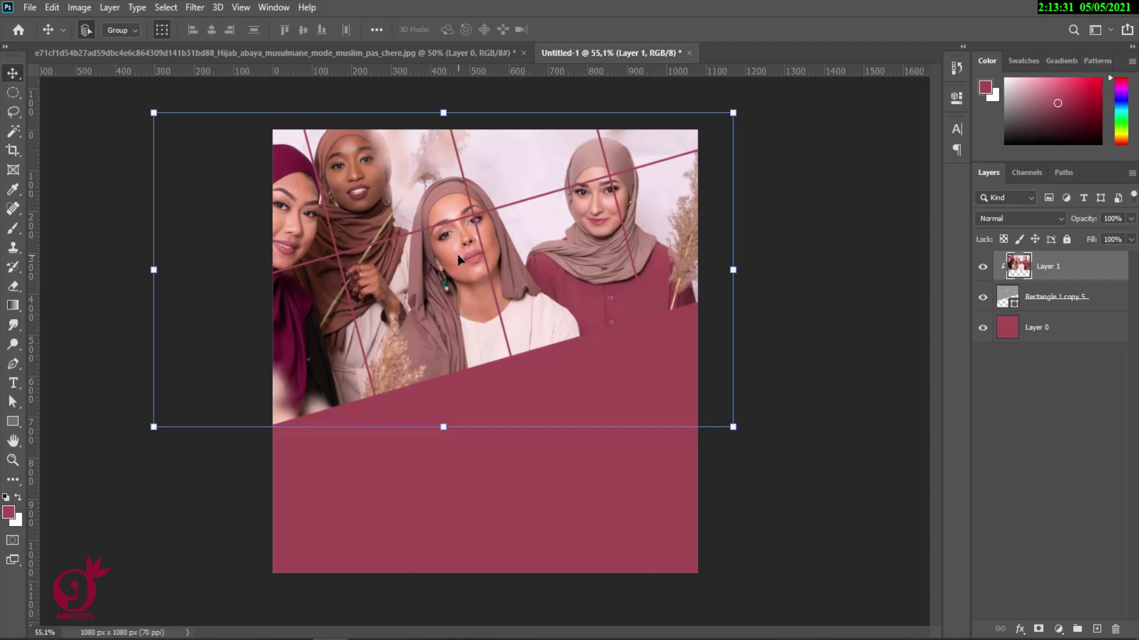
Set up the Pen tool in Shape mode with a light pink d0a39e fill
{"action": "left_click", "coordinate": [14, 366]}
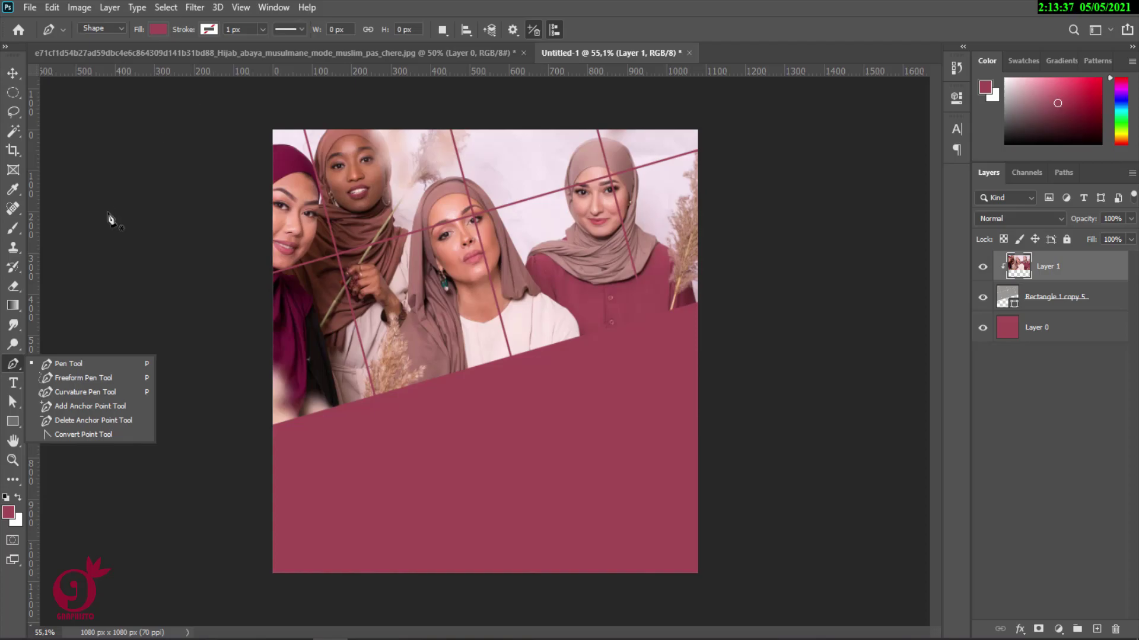
{"action": "left_click", "coordinate": [84, 359]}
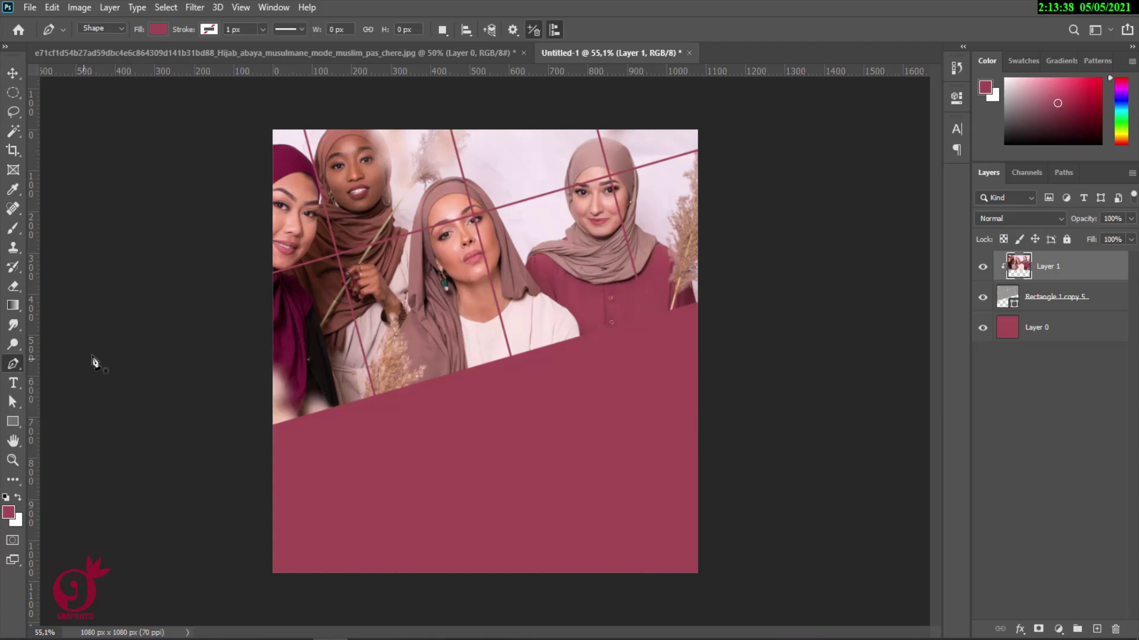
{"action": "left_click", "coordinate": [8, 514]}
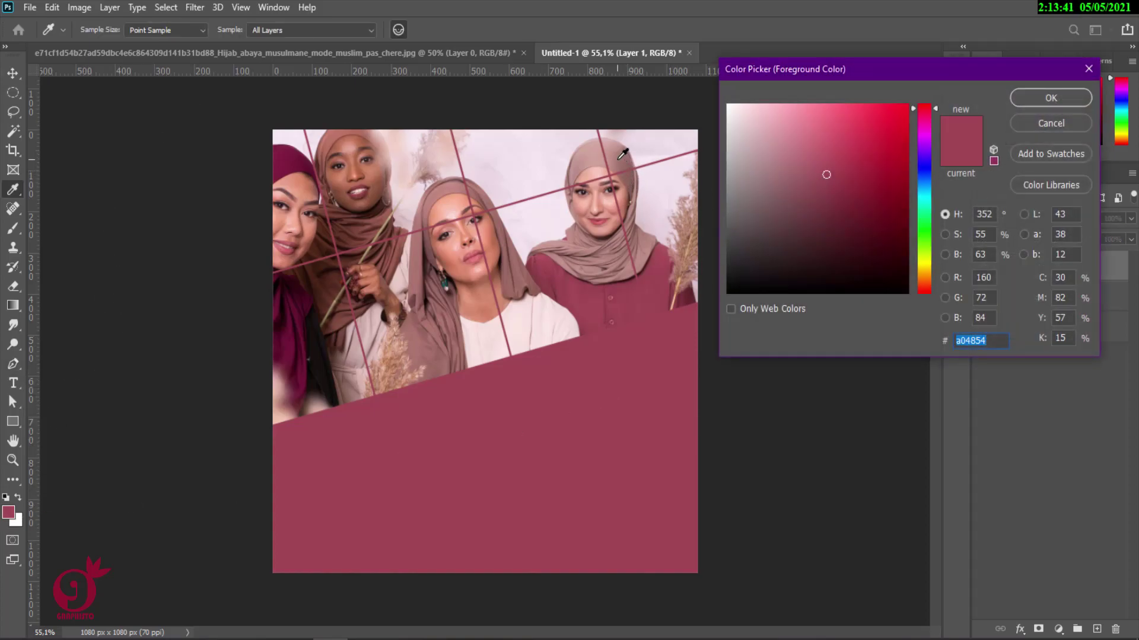
{"action": "left_click_drag", "start_coordinate": [619, 158], "coordinate": [663, 157]}
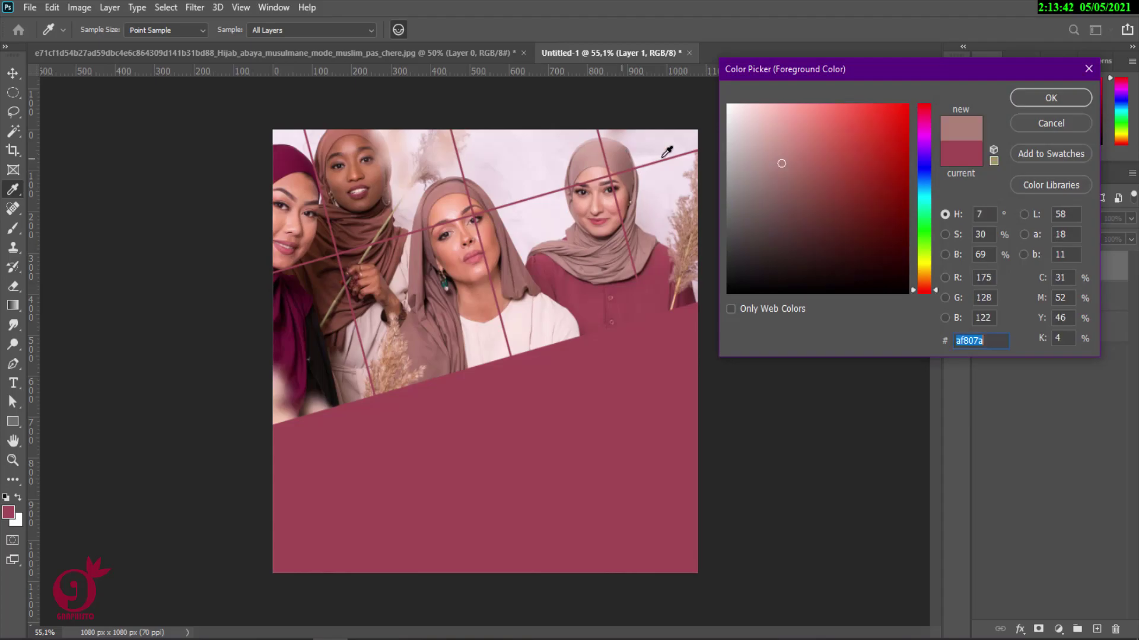
{"action": "left_click", "coordinate": [593, 156]}
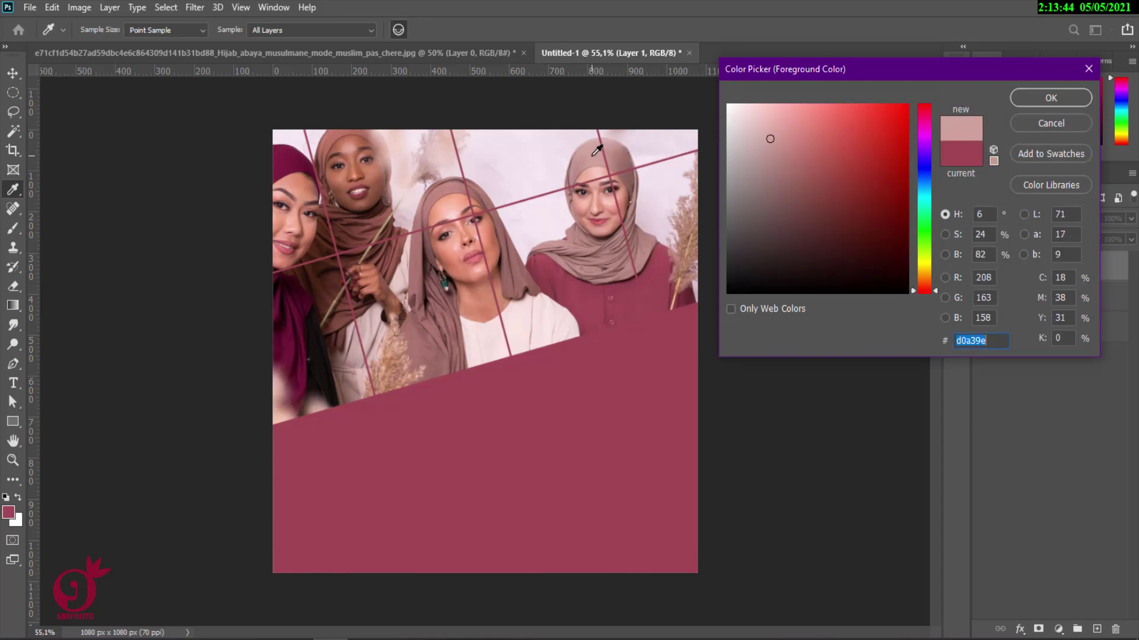
{"action": "left_click", "coordinate": [1021, 100]}
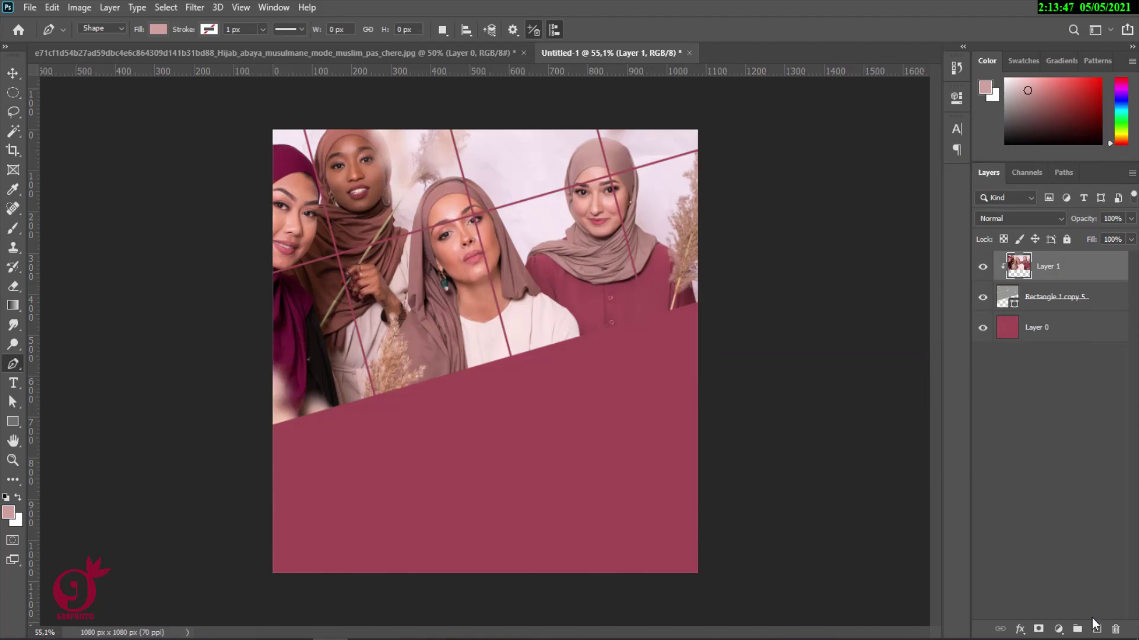
{"action": "left_click", "coordinate": [1097, 629]}
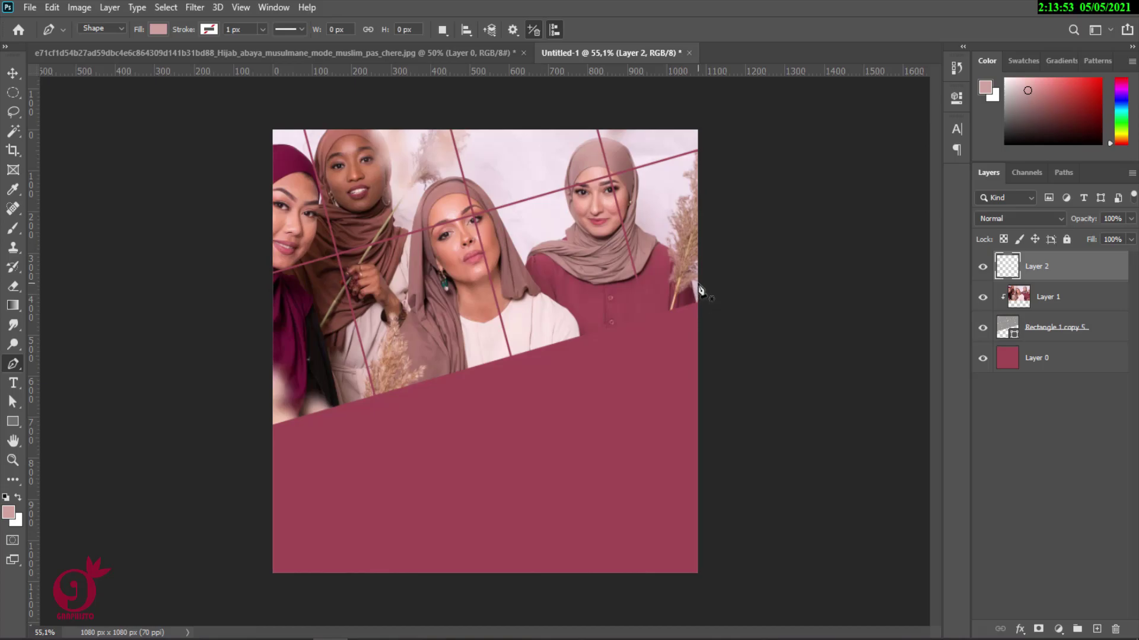
Draw the thin pink V-shaped band from the right canvas edge to the left and back
{"action": "left_click", "coordinate": [697, 283]}
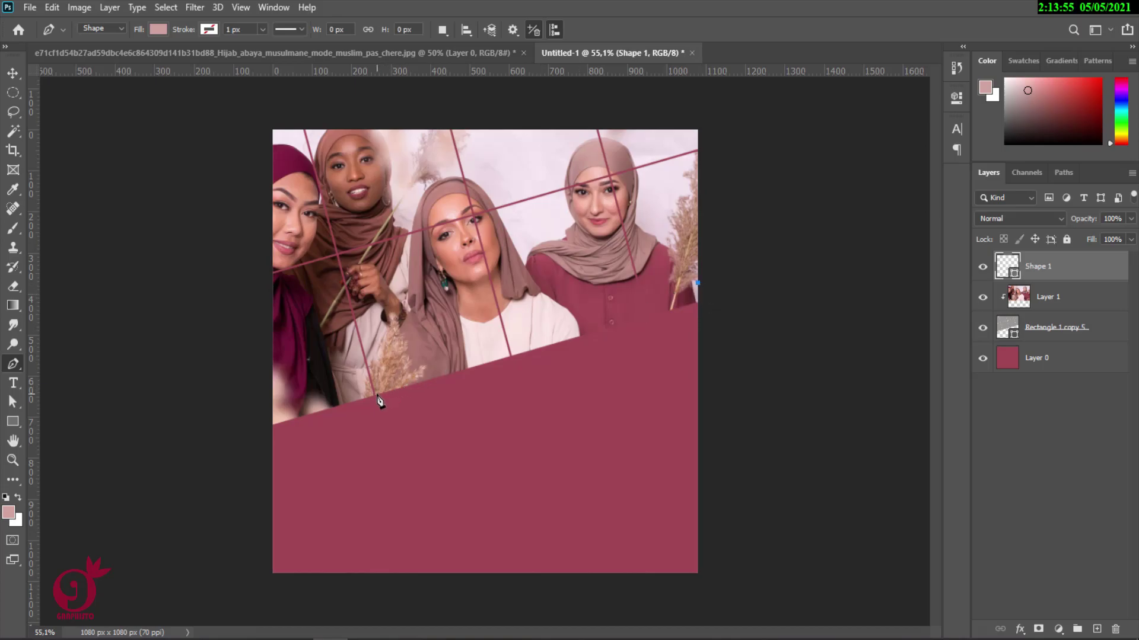
{"action": "left_click", "coordinate": [373, 395]}
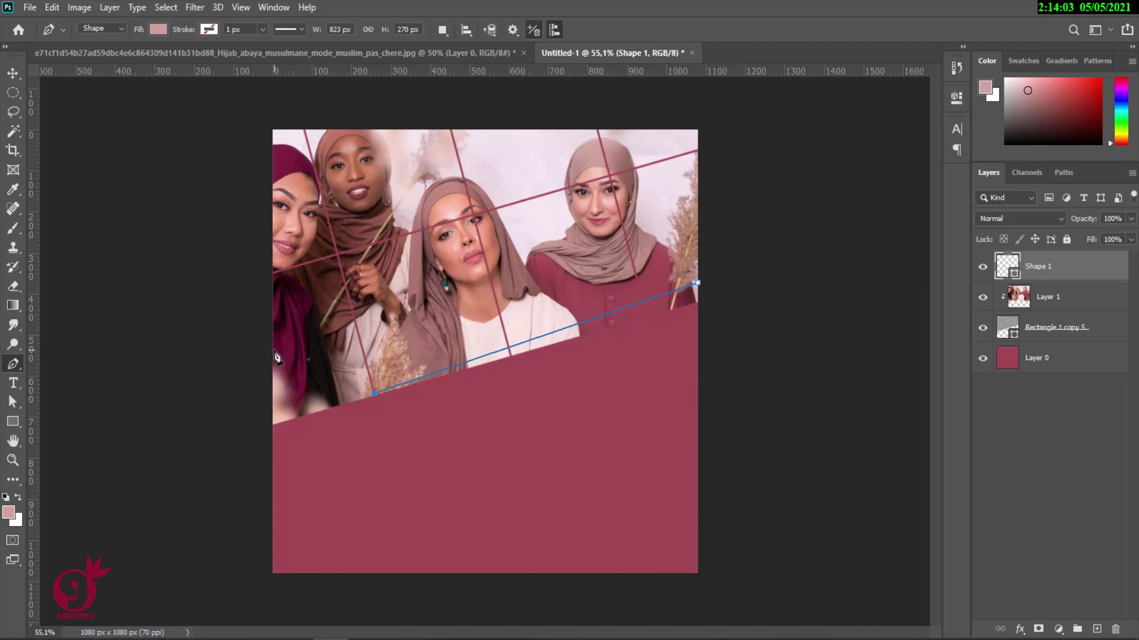
{"action": "left_click", "coordinate": [273, 348]}
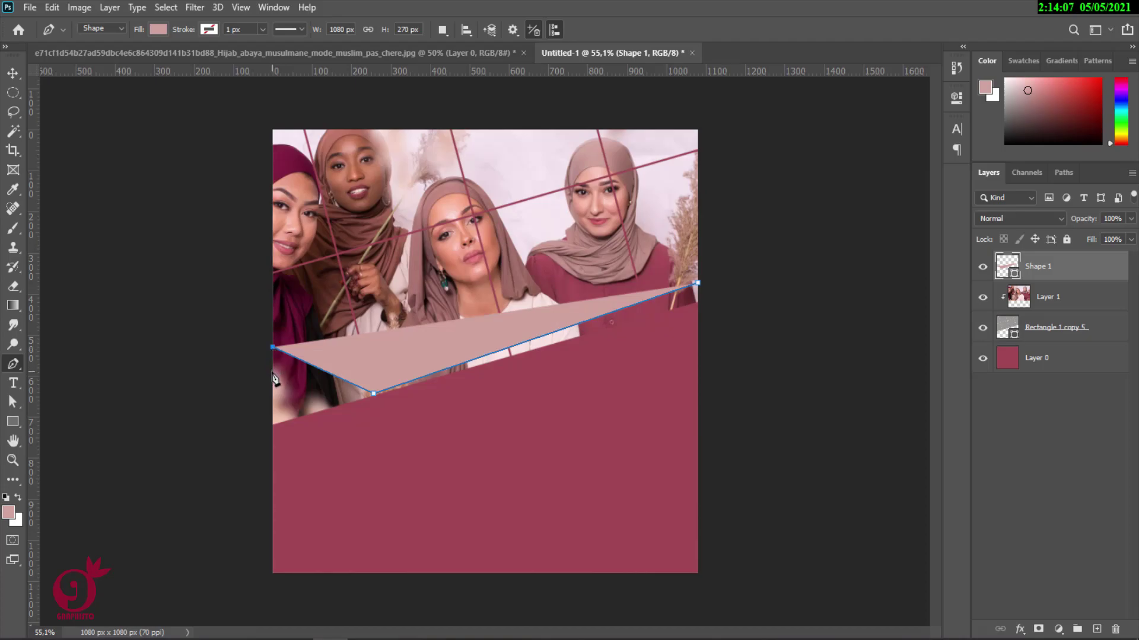
{"action": "left_click", "coordinate": [273, 372]}
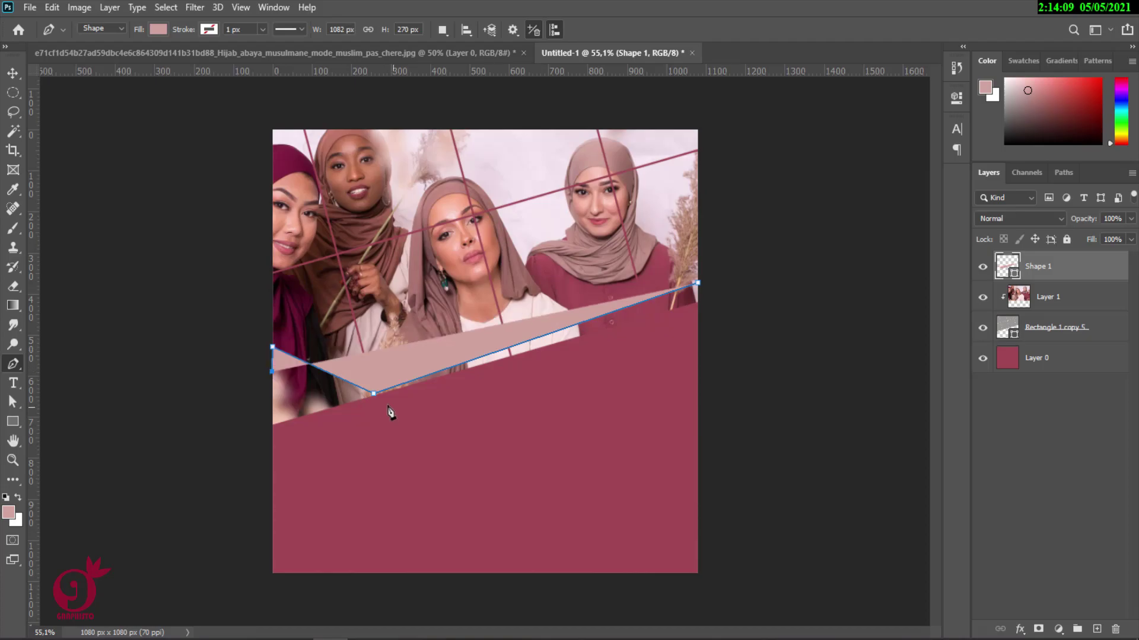
{"action": "left_click", "coordinate": [374, 396]}
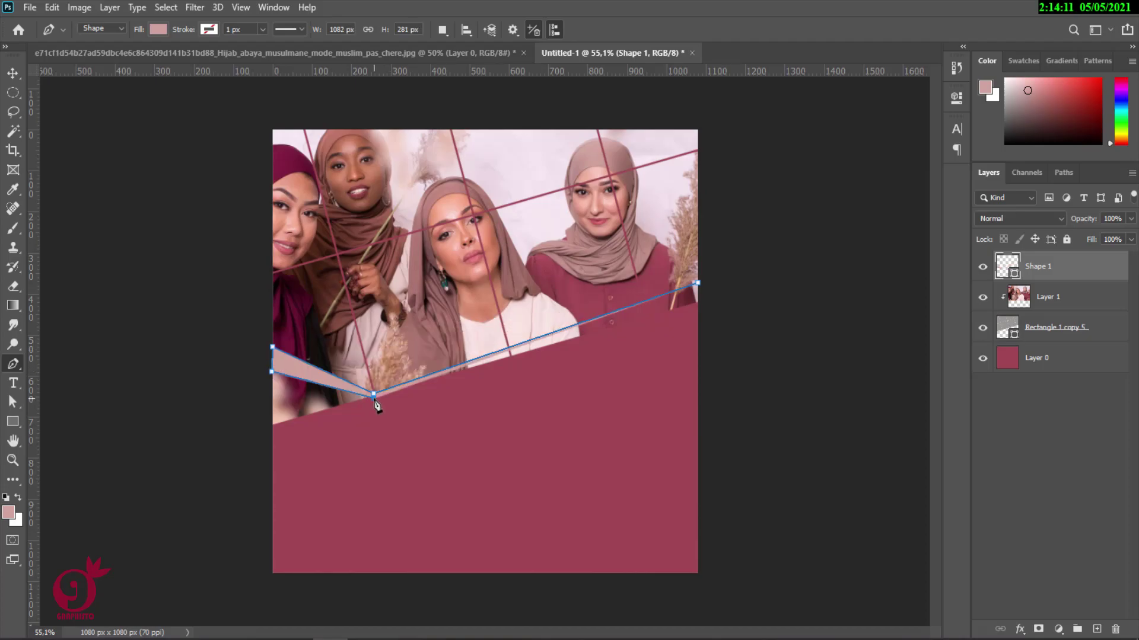
{"action": "left_click", "coordinate": [698, 302]}
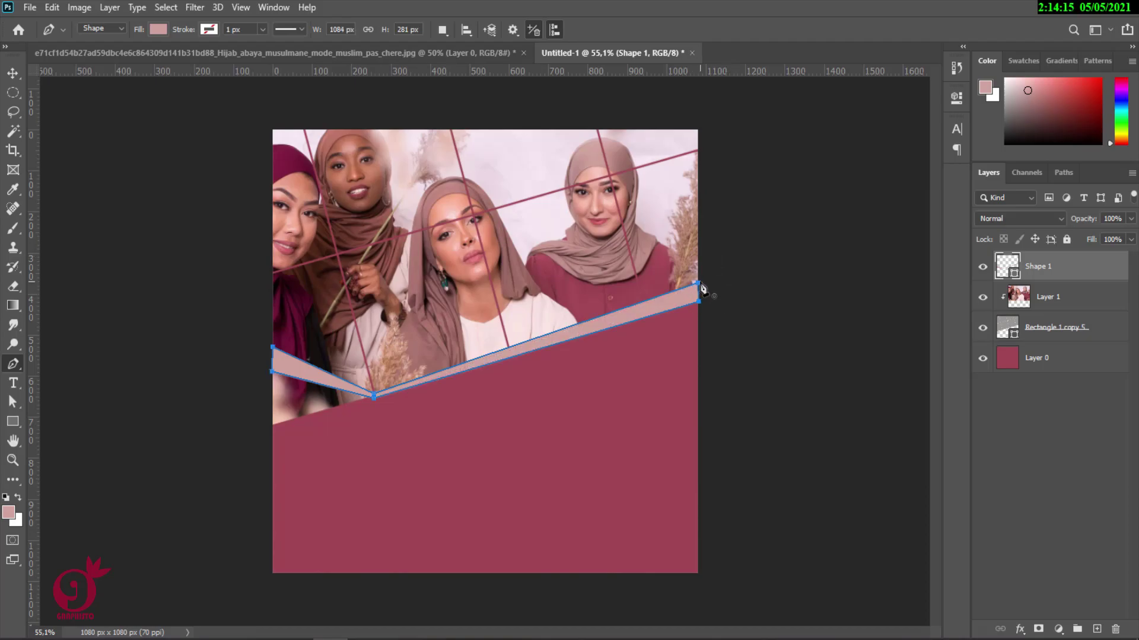
{"action": "key", "text": "v"}
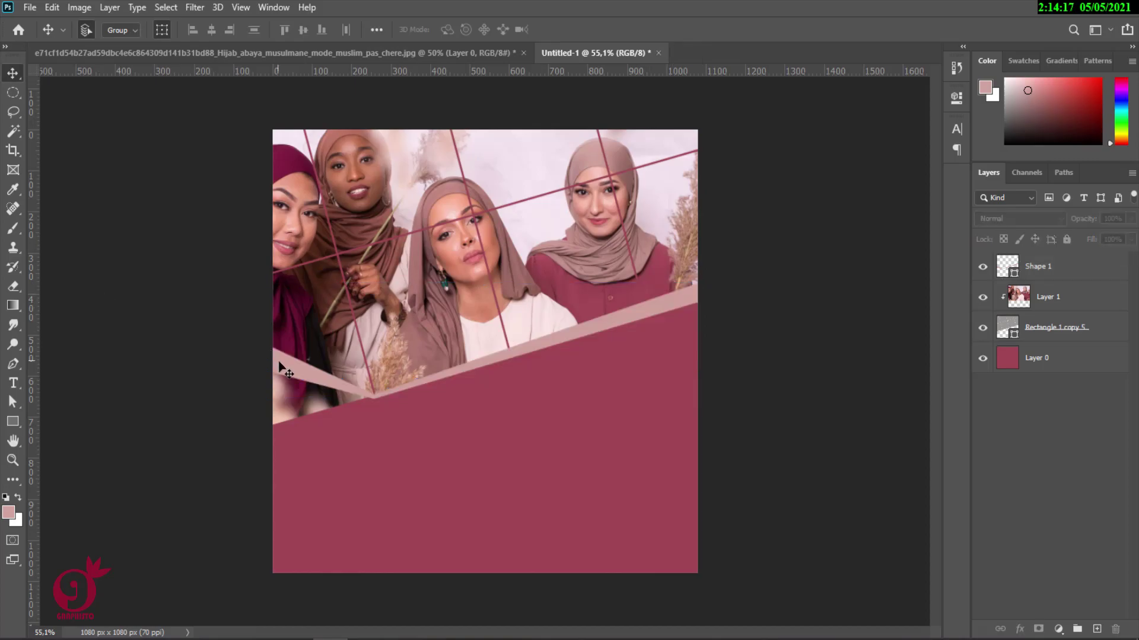
Duplicate the pink band layer Shape 1
{"action": "left_click", "coordinate": [517, 354]}
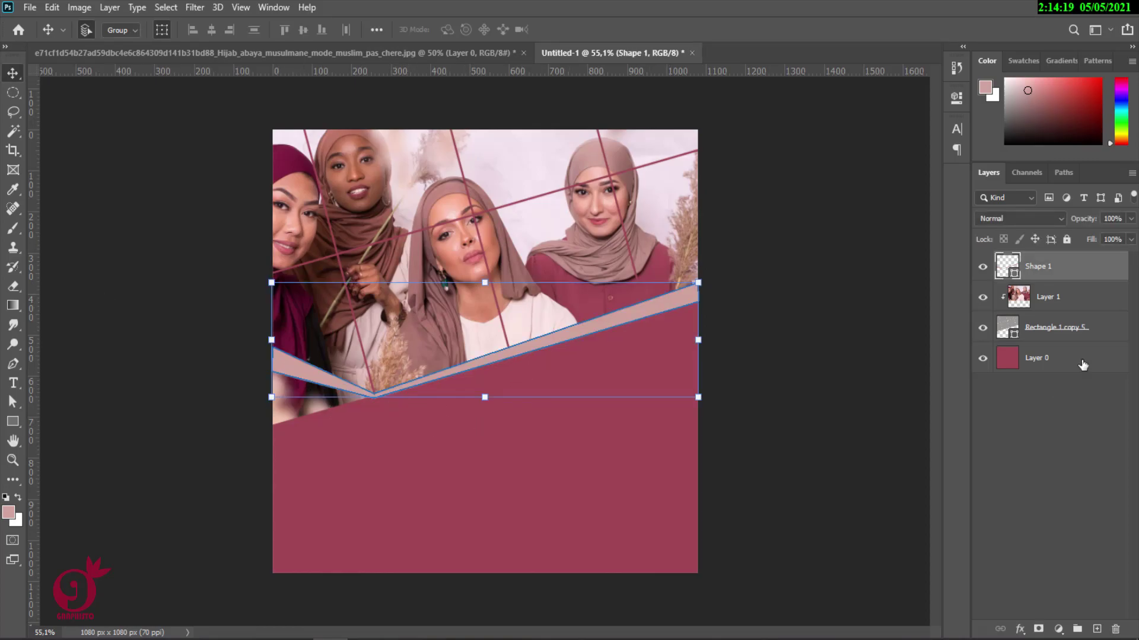
{"action": "right_click", "coordinate": [1071, 275]}
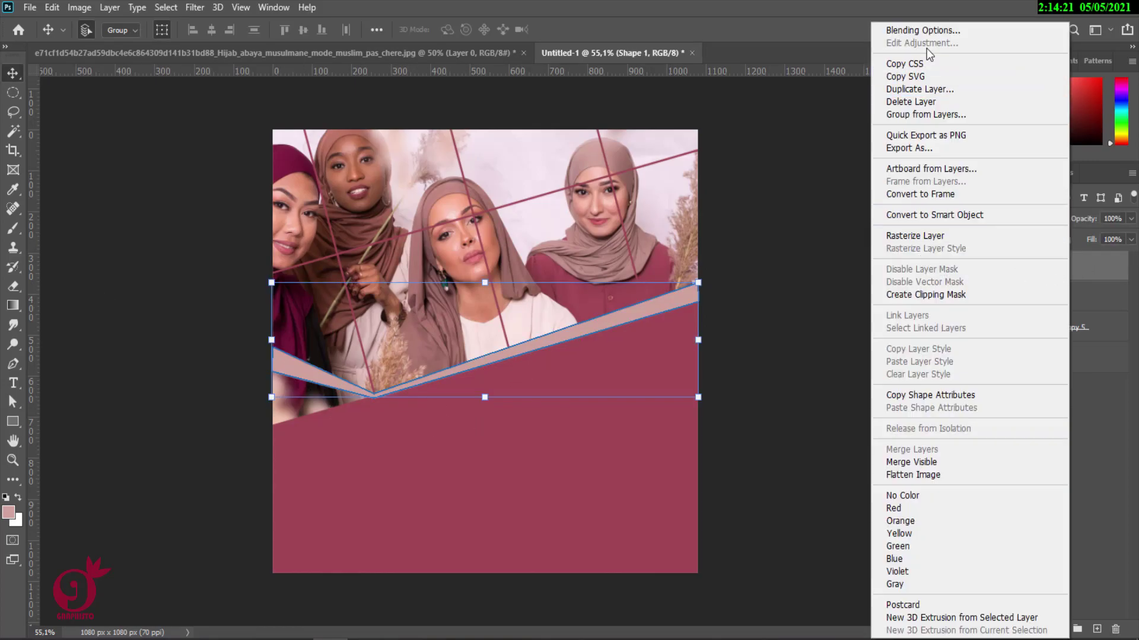
{"action": "left_click", "coordinate": [917, 89]}
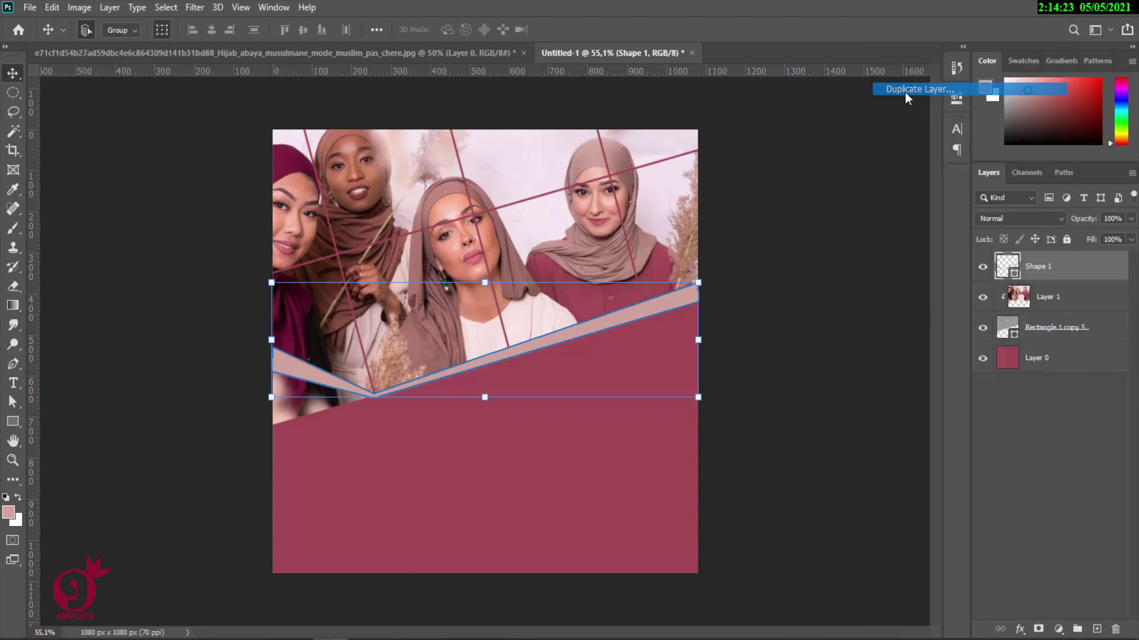
{"action": "left_click", "coordinate": [682, 174]}
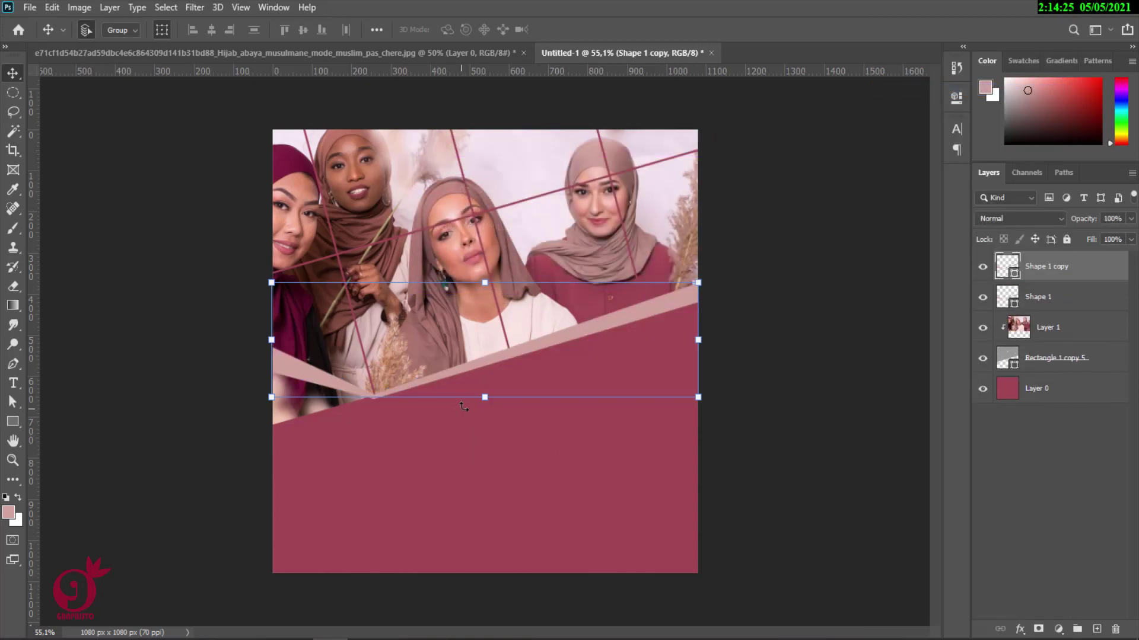
Enlarge the copied band to 105.8% and nudge it slightly right and down
{"action": "left_click_drag", "start_coordinate": [484, 398], "coordinate": [484, 405]}
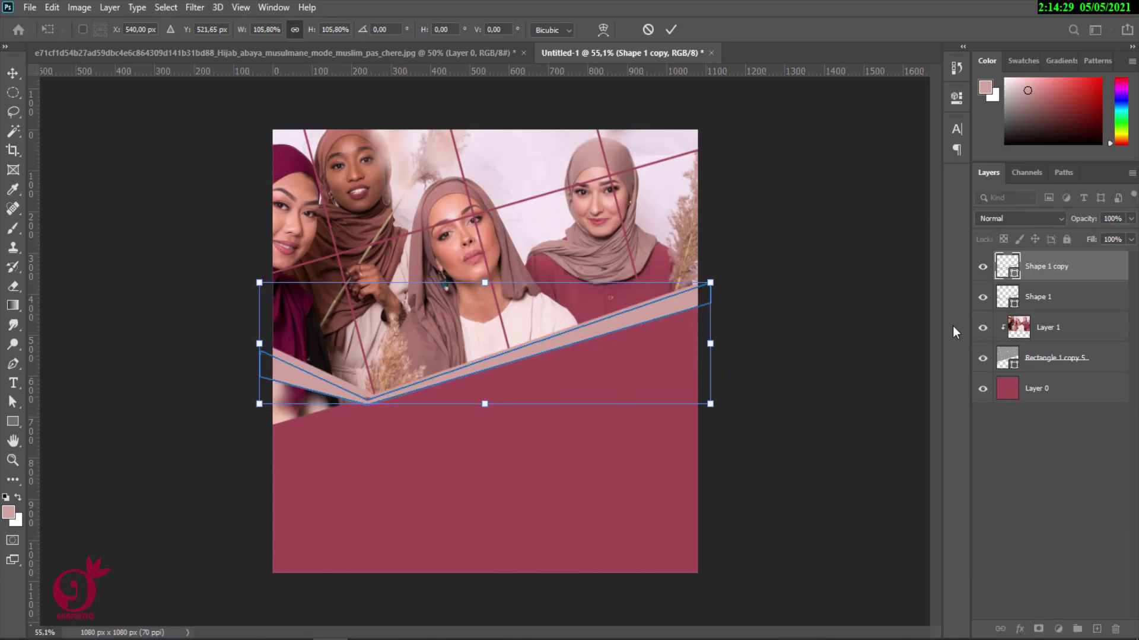
{"action": "key", "text": "Down"}
{"action": "key", "text": "Down"}
{"action": "key", "text": "Down"}
{"action": "key", "text": "Right"}
{"action": "key", "text": "Right"}
{"action": "key", "text": "Right"}
{"action": "key", "text": "Right"}
{"action": "key", "text": "Right"}
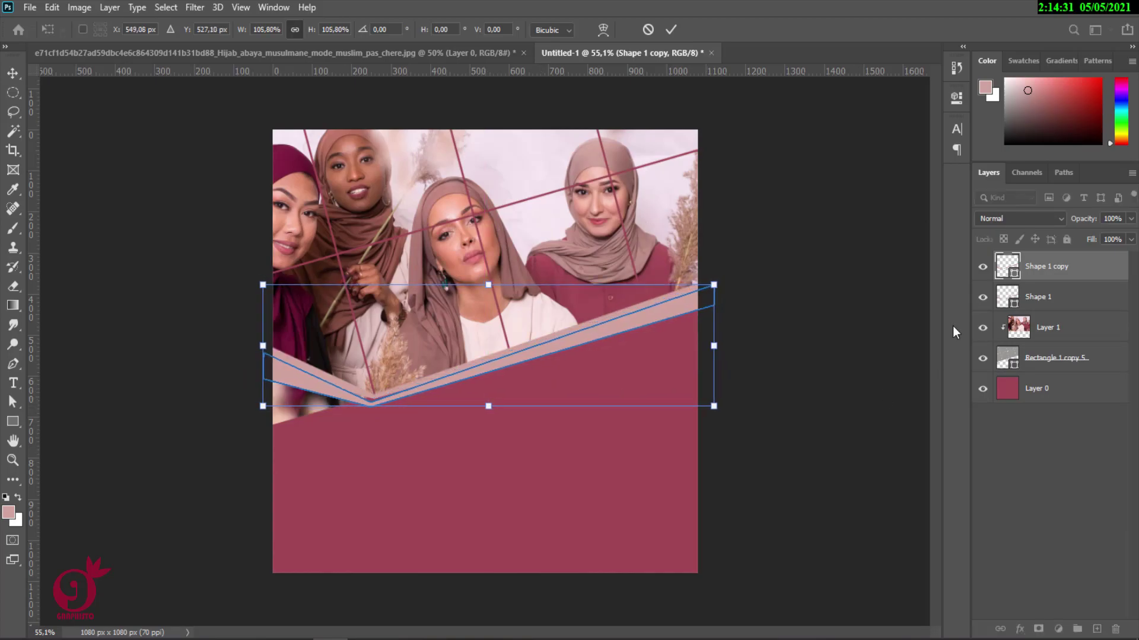
{"action": "key", "text": "Right"}
{"action": "key", "text": "Right"}
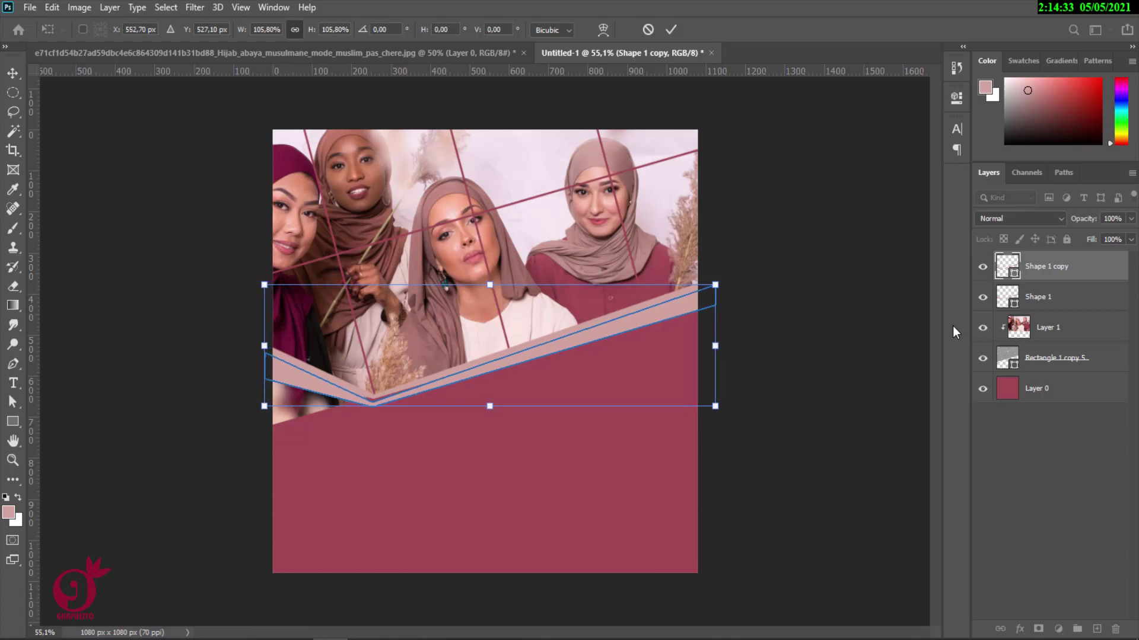
{"action": "key", "text": "Up"}
{"action": "key", "text": "Up"}
{"action": "key", "text": "Up"}
{"action": "key", "text": "Up"}
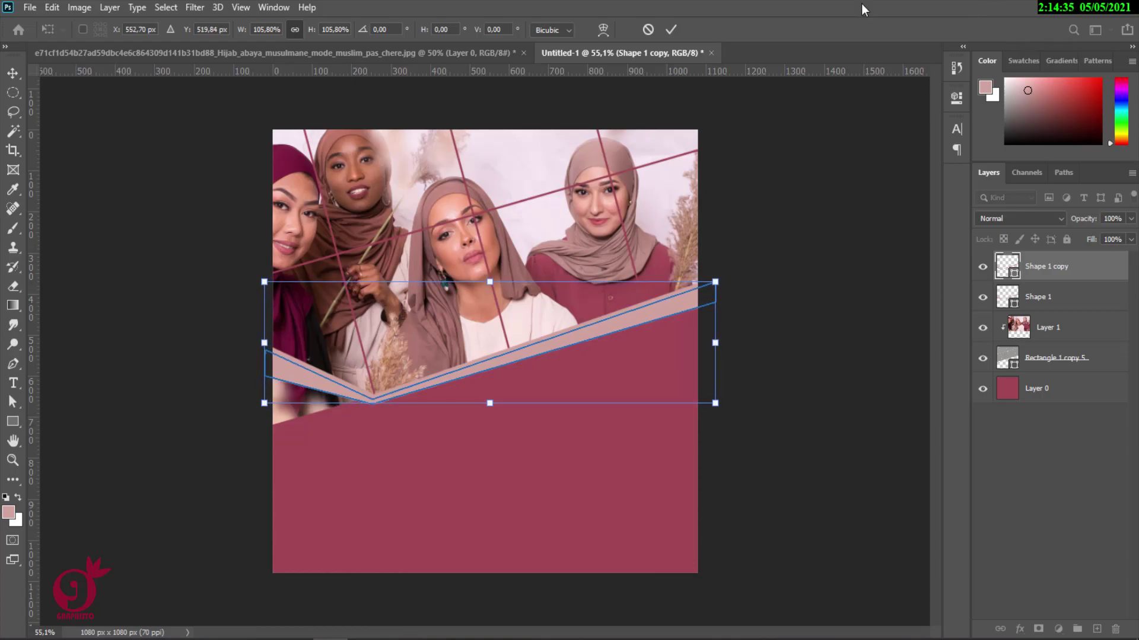
{"action": "left_click", "coordinate": [672, 29]}
{"action": "scroll", "coordinate": [605, 362], "scroll_direction": "up", "scroll_amount": 2}
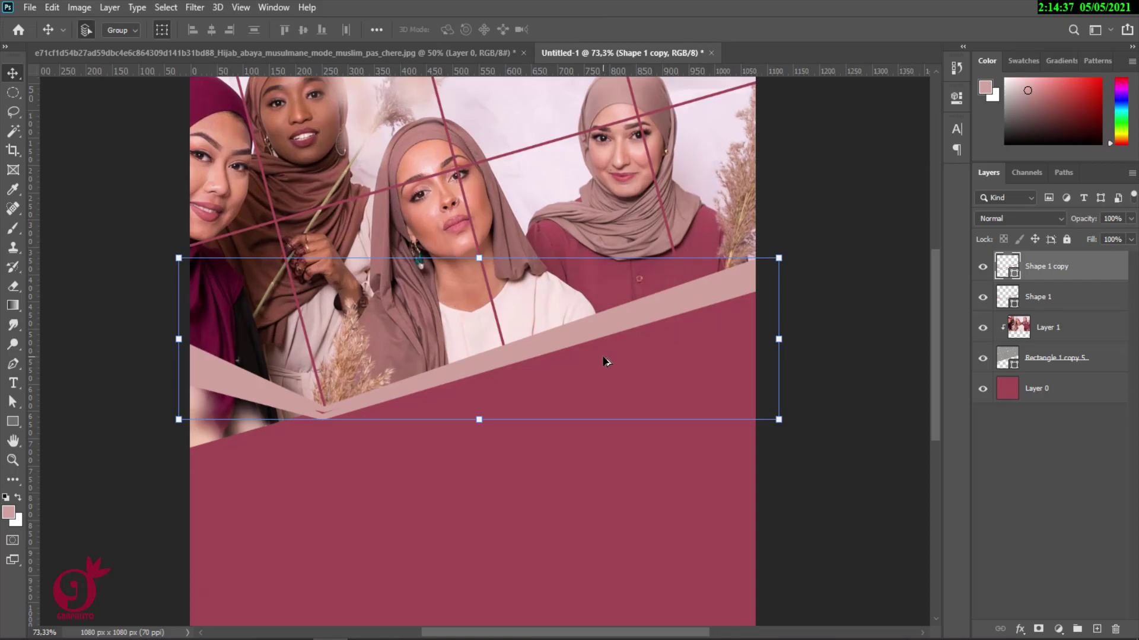
Recolour the Shape 1 copy band with a dark magenta sampled from a hijab
{"action": "double_click", "coordinate": [1008, 274]}
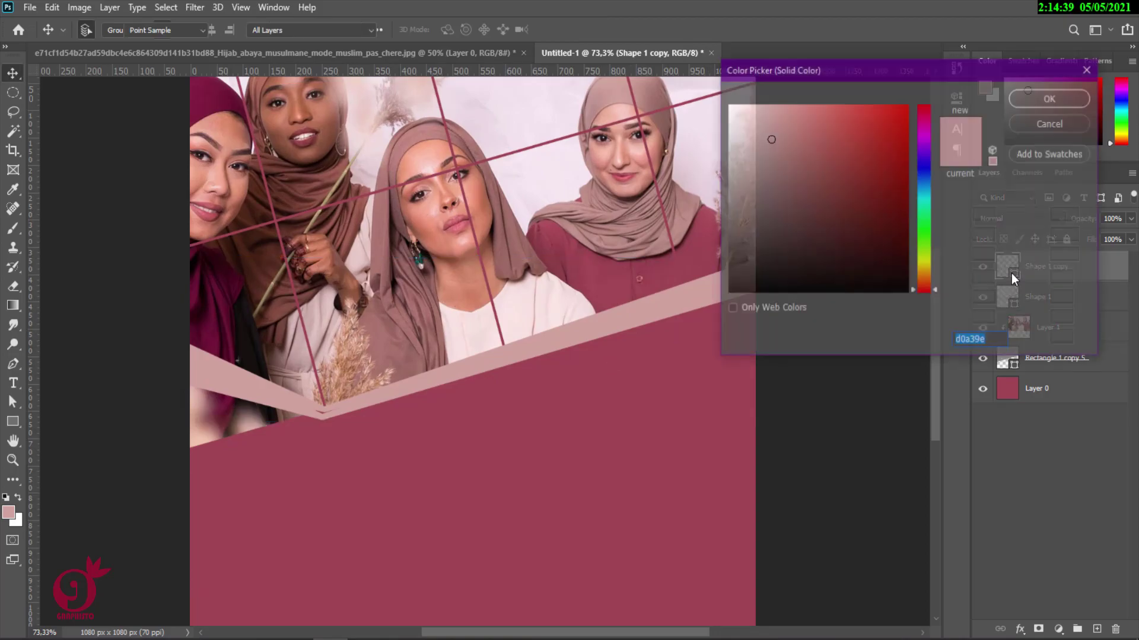
{"action": "left_click", "coordinate": [202, 275]}
{"action": "left_click", "coordinate": [1037, 104]}
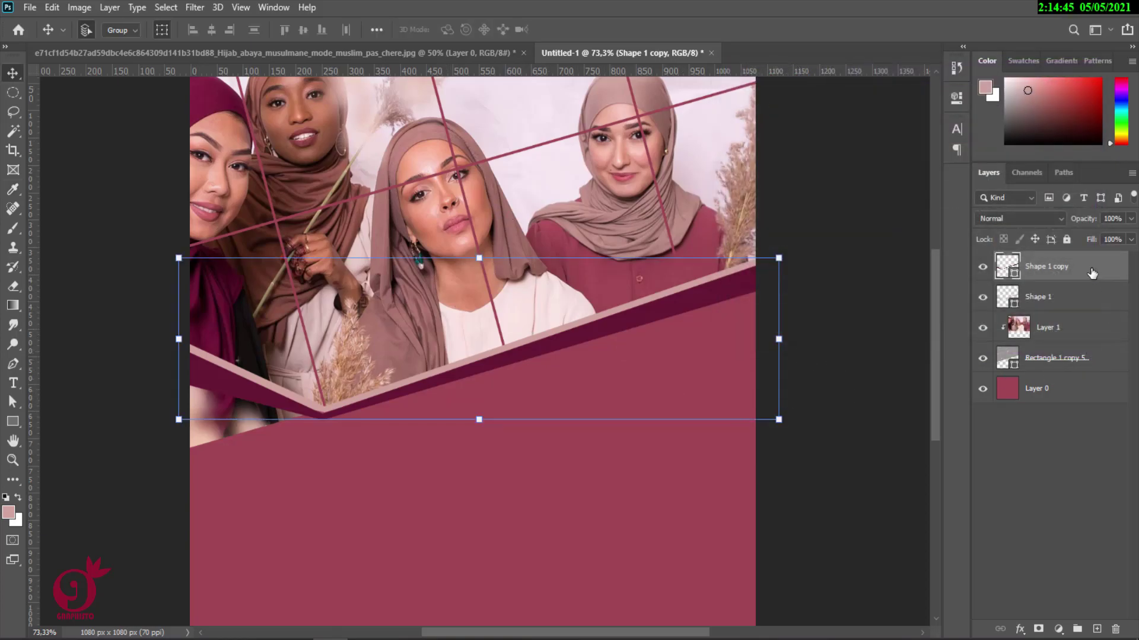
Duplicate the dark band layer to create Shape 1 copy 2
{"action": "right_click", "coordinate": [1093, 272]}
{"action": "left_click", "coordinate": [1008, 24]}
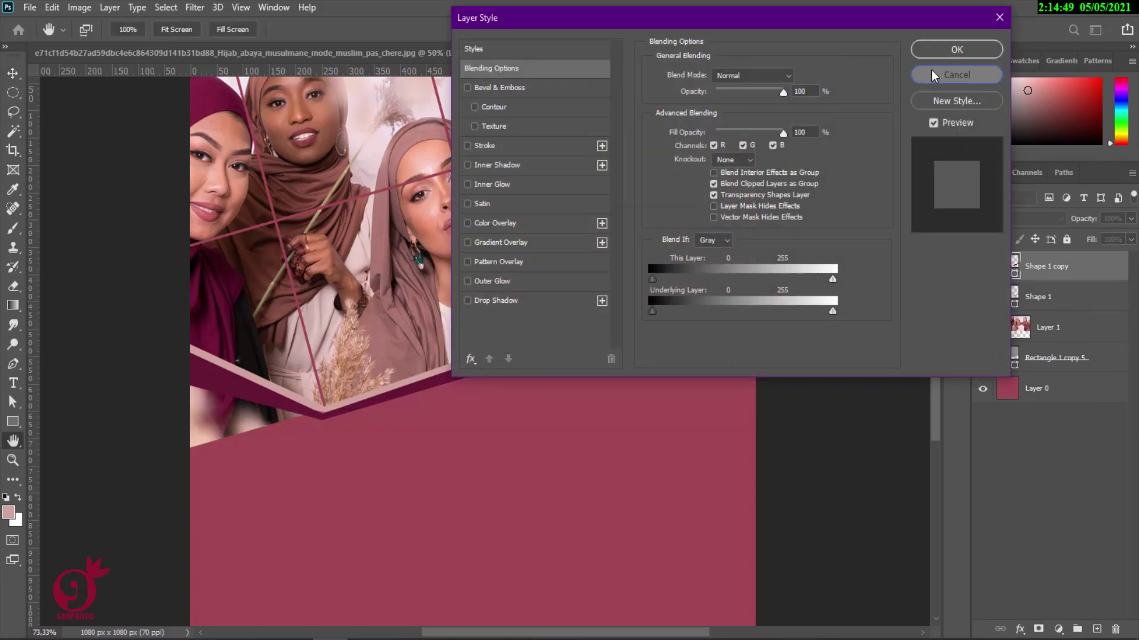
{"action": "left_click", "coordinate": [931, 74]}
{"action": "right_click", "coordinate": [1045, 283]}
{"action": "left_click", "coordinate": [1074, 279]}
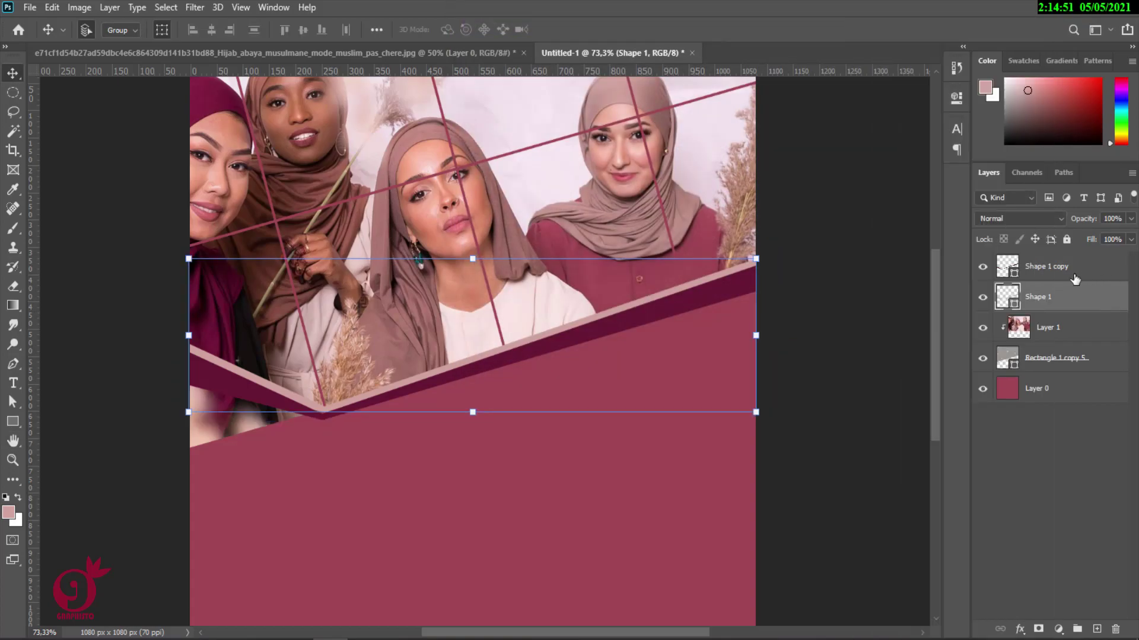
{"action": "right_click", "coordinate": [1059, 275]}
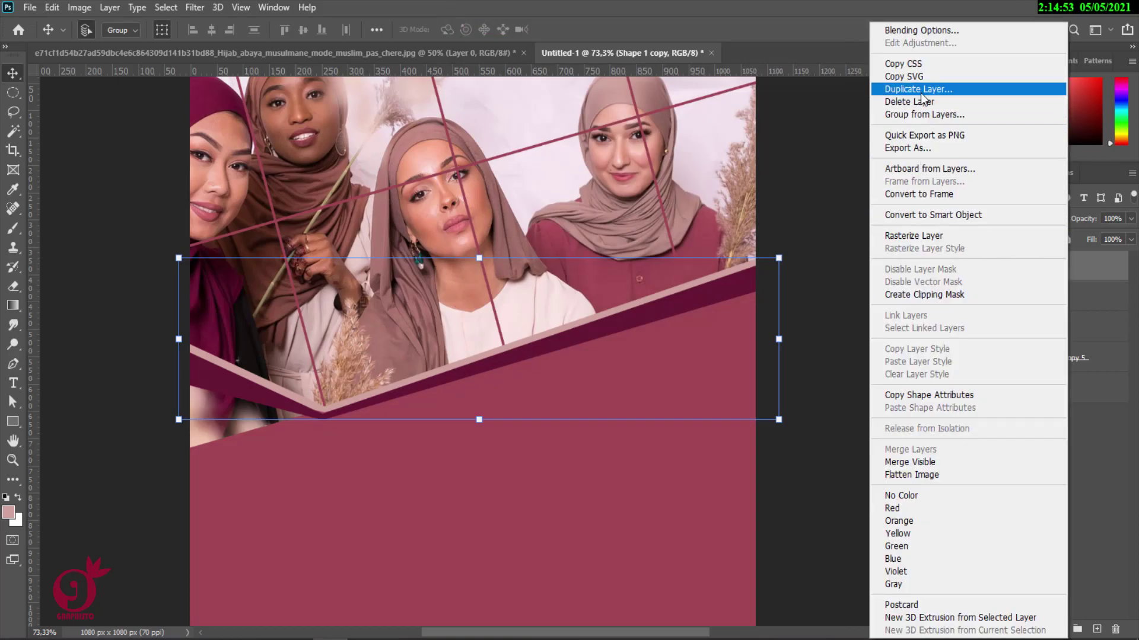
{"action": "left_click", "coordinate": [920, 92]}
{"action": "left_click", "coordinate": [671, 177]}
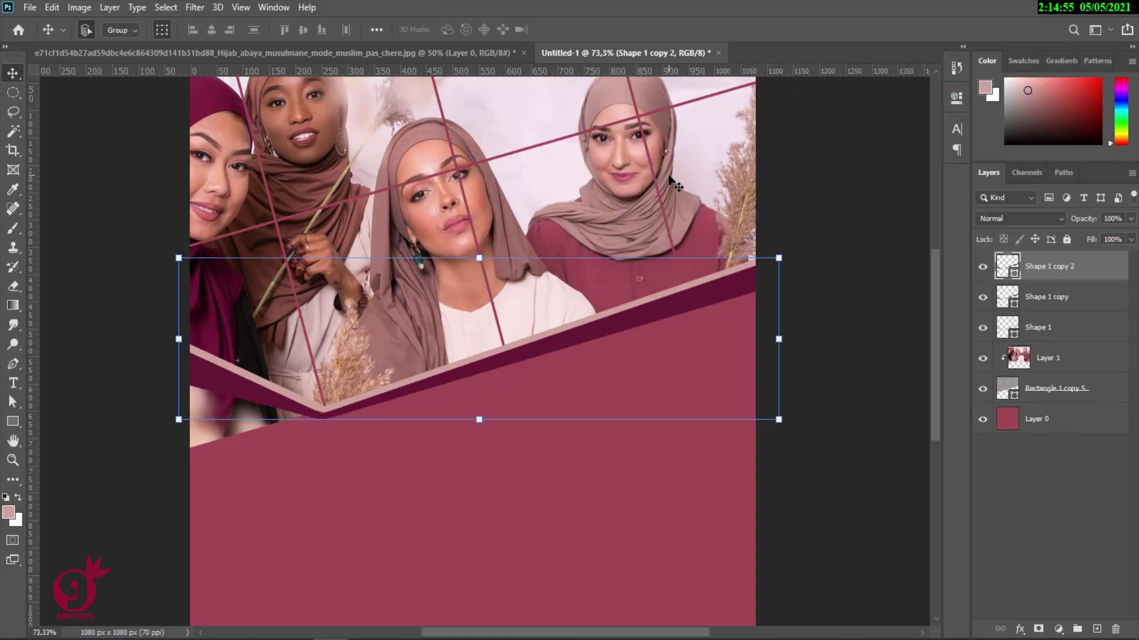
Drag all four corner anchors of Shape 1 copy 2 down below the dark band
{"action": "left_click", "coordinate": [12, 402]}
{"action": "left_click", "coordinate": [751, 293]}
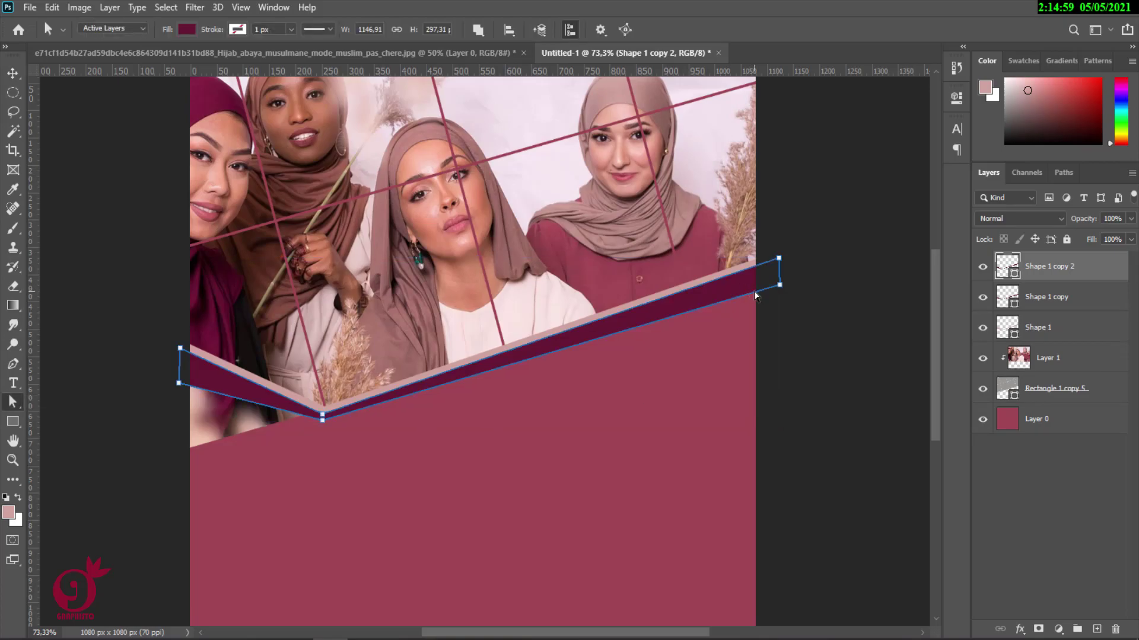
{"action": "left_click_drag", "start_coordinate": [779, 285], "coordinate": [778, 308]}
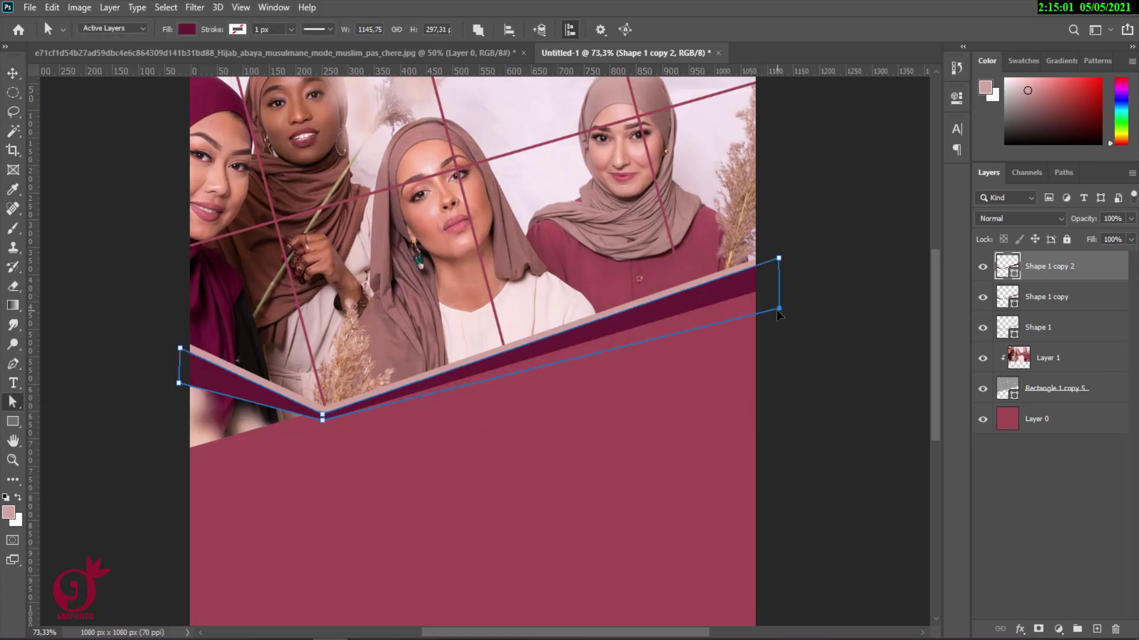
{"action": "left_click_drag", "start_coordinate": [780, 261], "coordinate": [778, 285]}
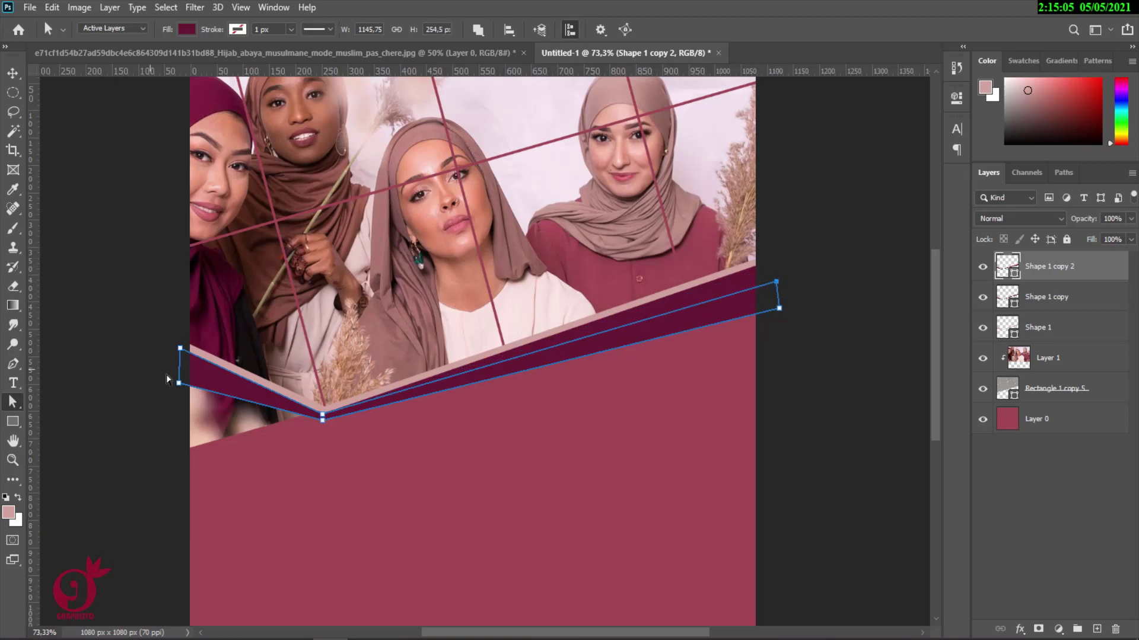
{"action": "left_click_drag", "start_coordinate": [178, 384], "coordinate": [180, 406]}
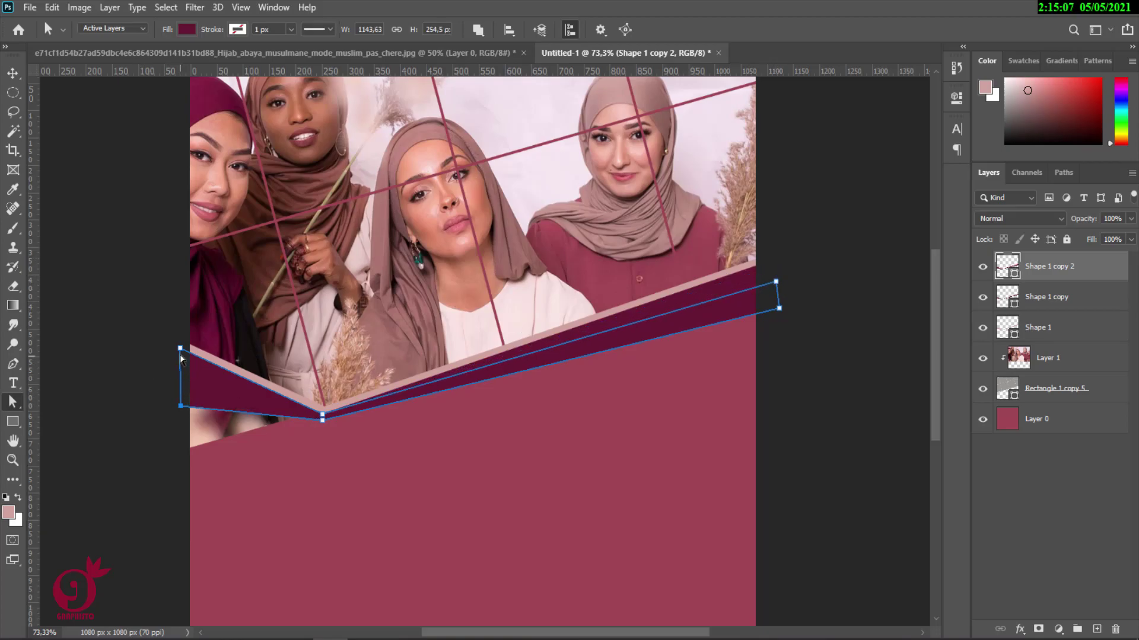
{"action": "left_click_drag", "start_coordinate": [180, 349], "coordinate": [181, 373]}
{"action": "key", "text": "v"}
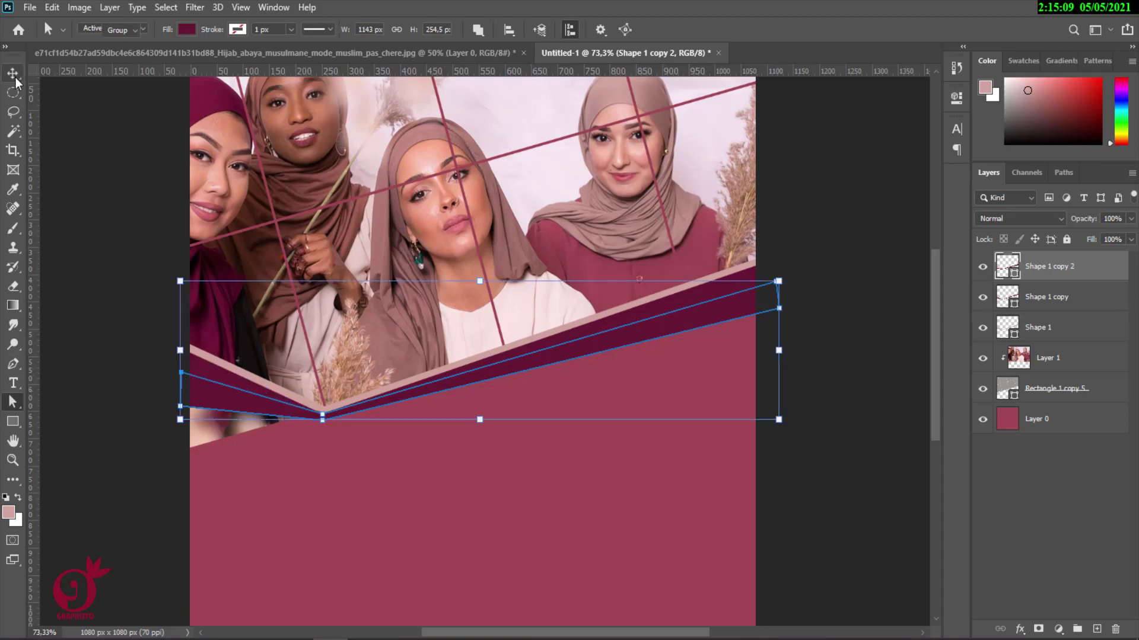
Fill Shape 1 copy 2 with muted rose-brown 9f6d66
{"action": "double_click", "coordinate": [1013, 277]}
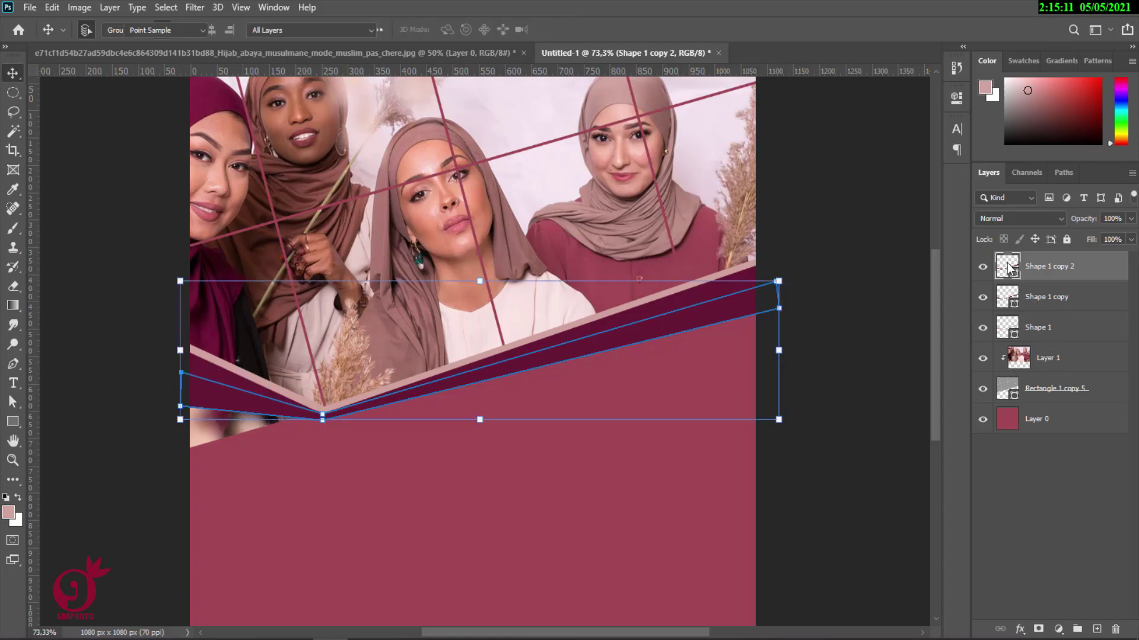
{"action": "left_click", "coordinate": [511, 227]}
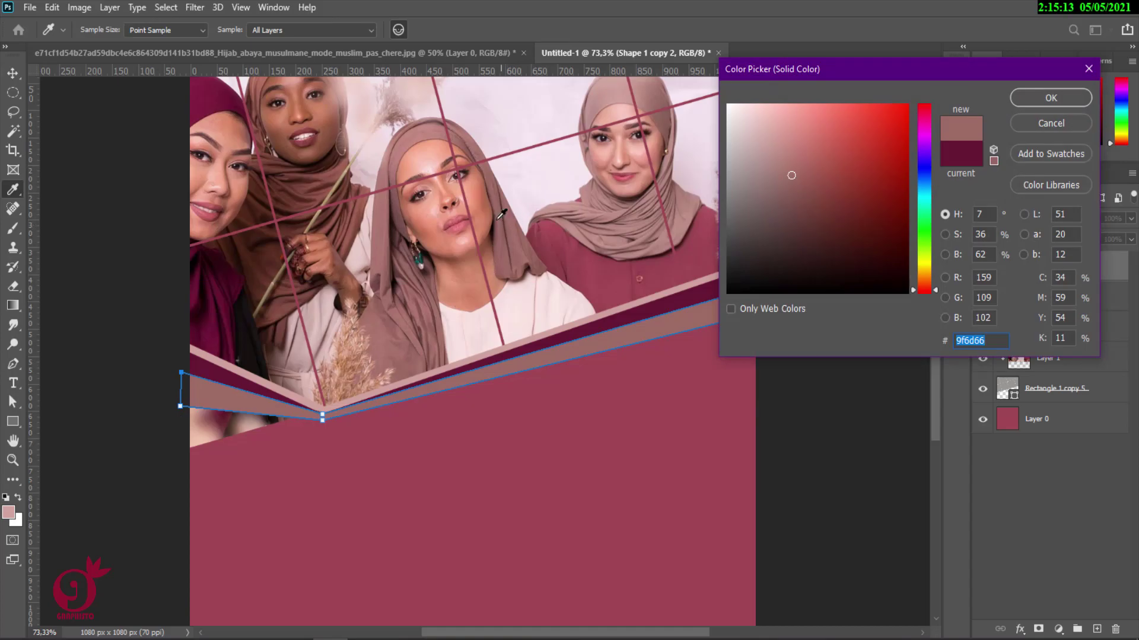
{"action": "left_click", "coordinate": [1065, 105]}
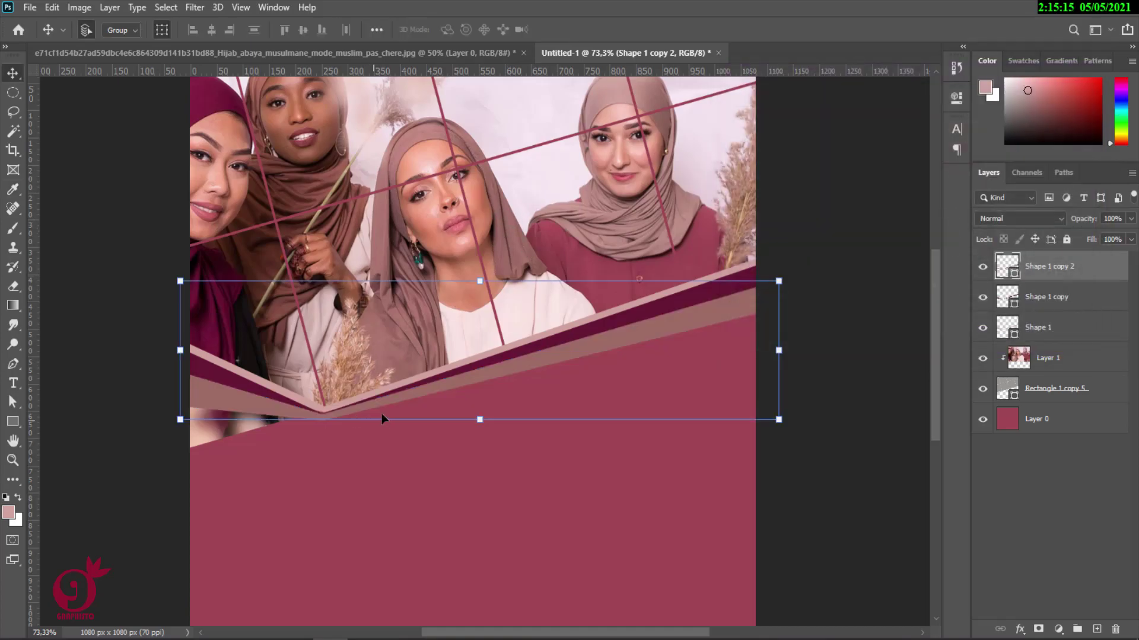
{"action": "left_click", "coordinate": [13, 403]}
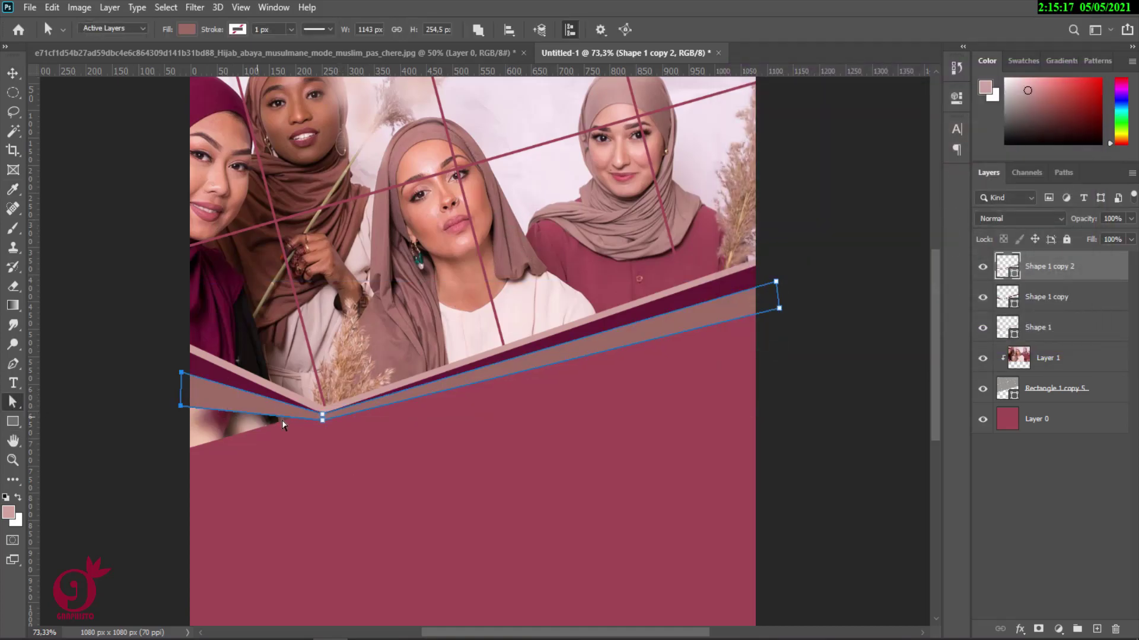
Pull the Shape 1 copy 2 and dark Shape 1 copy band tips onto the shared V point
{"action": "scroll", "coordinate": [322, 419], "scroll_direction": "up", "scroll_amount": 2}
{"action": "scroll", "coordinate": [322, 419], "scroll_direction": "up", "scroll_amount": 1}
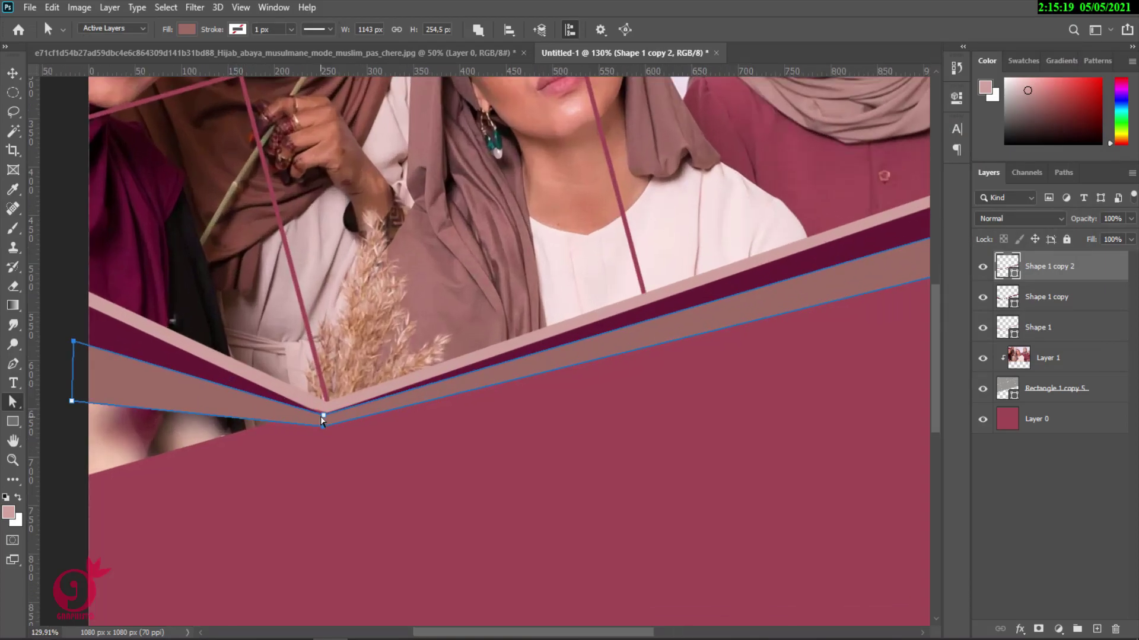
{"action": "left_click_drag", "start_coordinate": [326, 421], "coordinate": [323, 426]}
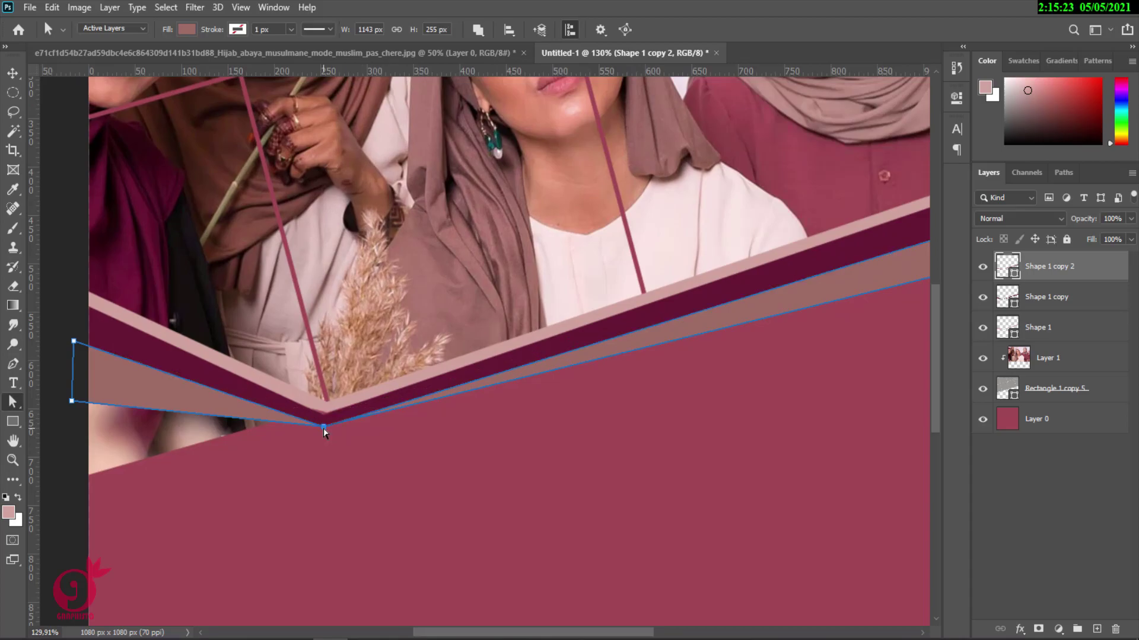
{"action": "key", "text": "v"}
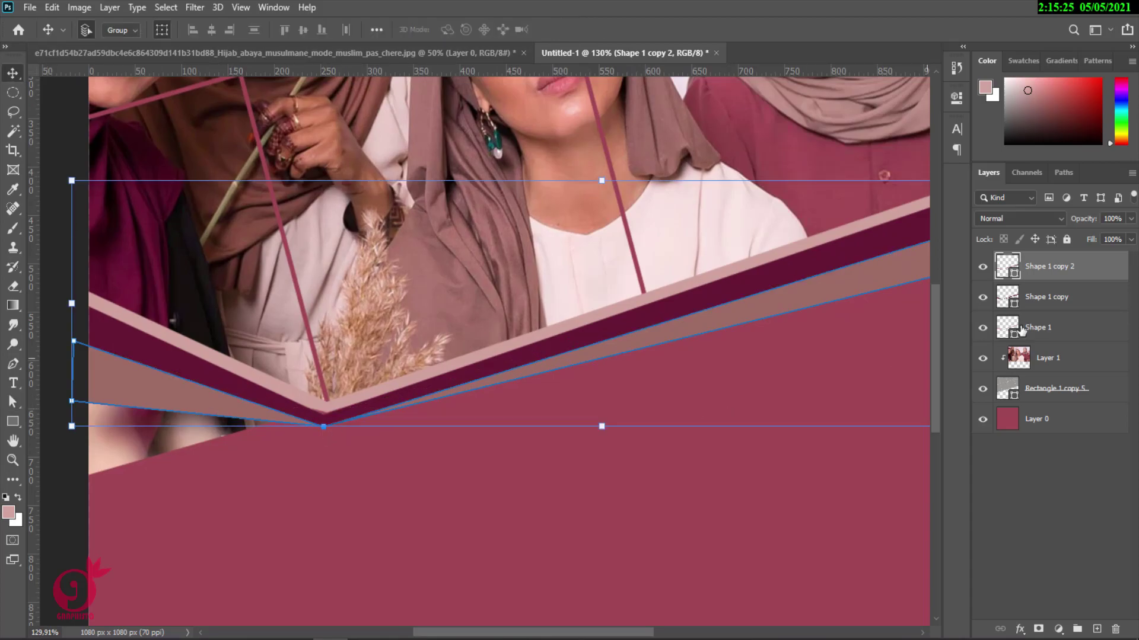
{"action": "left_click", "coordinate": [1033, 299]}
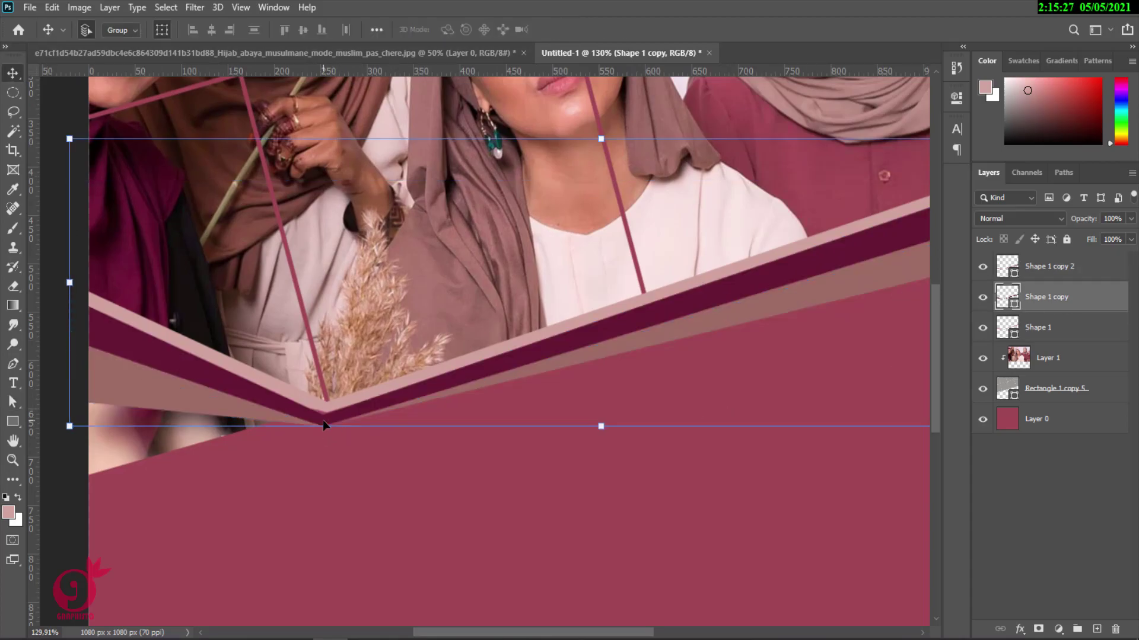
{"action": "left_click", "coordinate": [12, 402]}
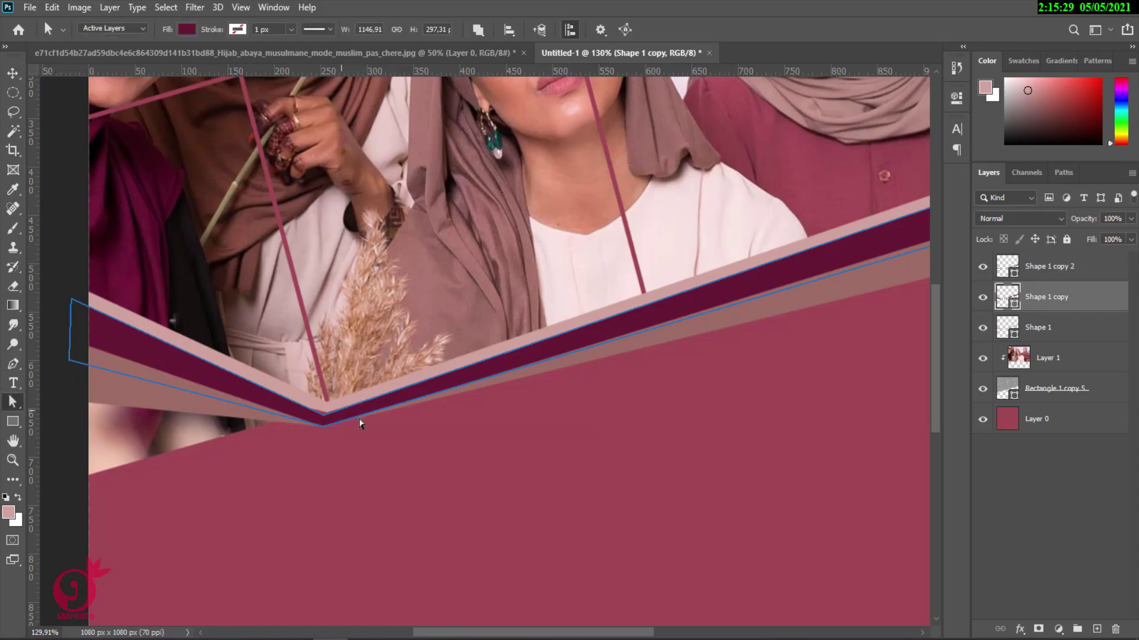
{"action": "left_click", "coordinate": [323, 420]}
{"action": "left_click_drag", "start_coordinate": [324, 422], "coordinate": [324, 433]}
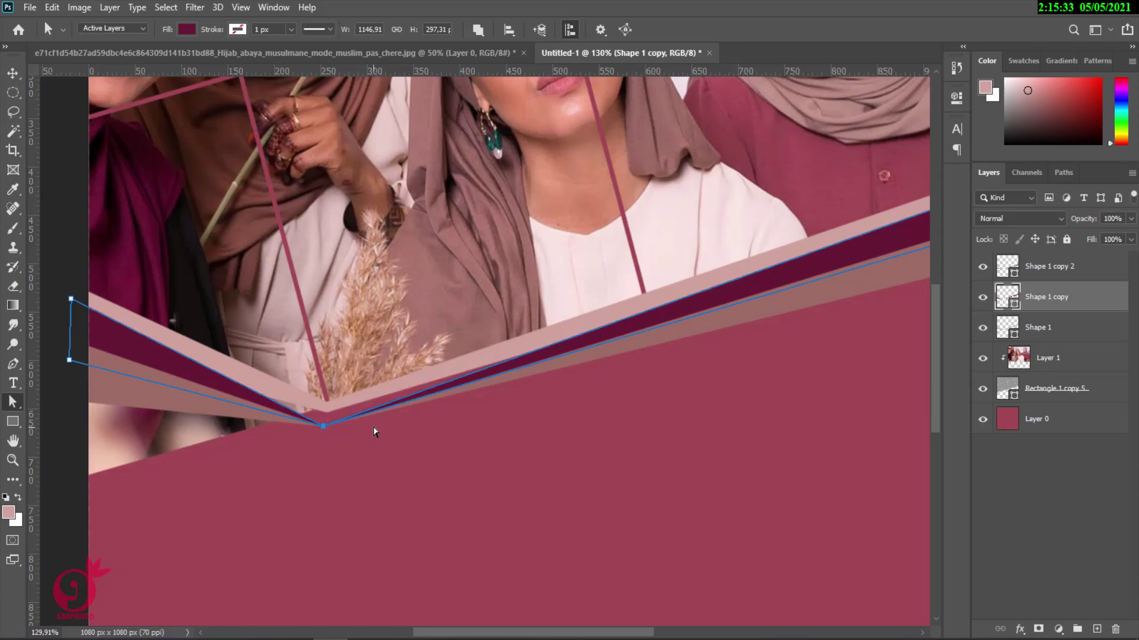
{"action": "left_click", "coordinate": [12, 72]}
Move the pink Shape 1 band's bottom tip down toward the V point
{"action": "left_click", "coordinate": [348, 407]}
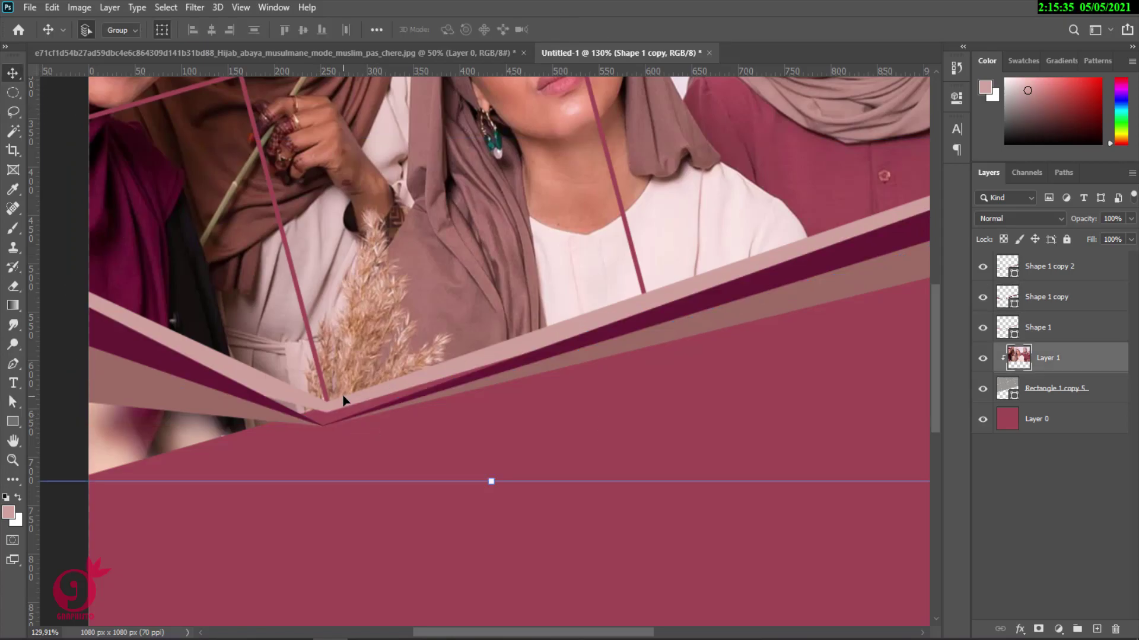
{"action": "left_click", "coordinate": [1045, 267]}
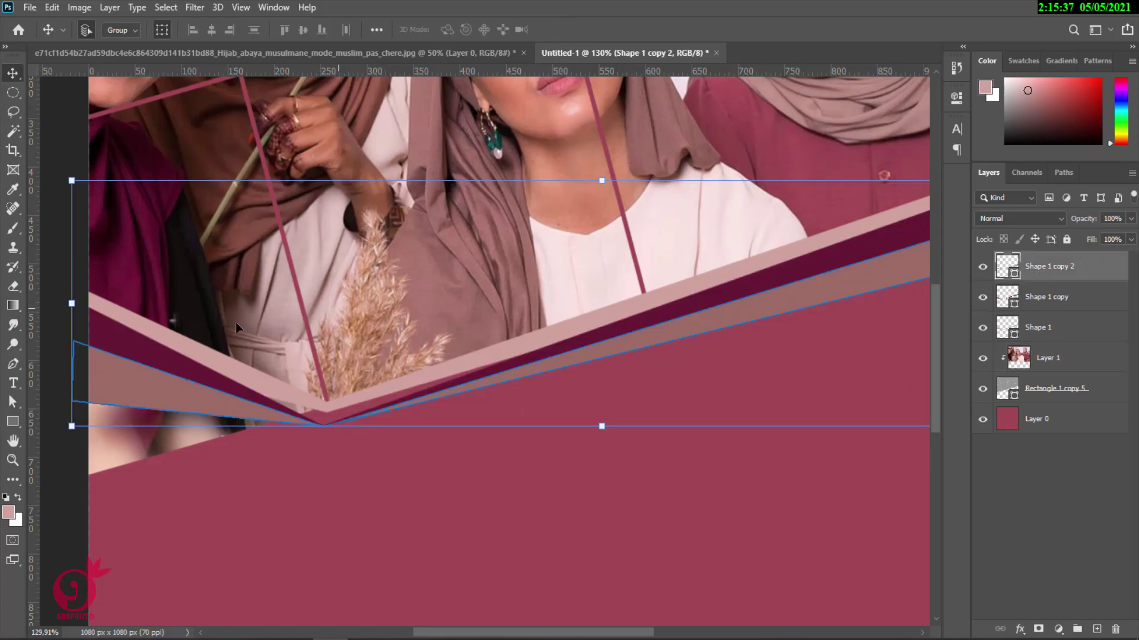
{"action": "left_click", "coordinate": [12, 401]}
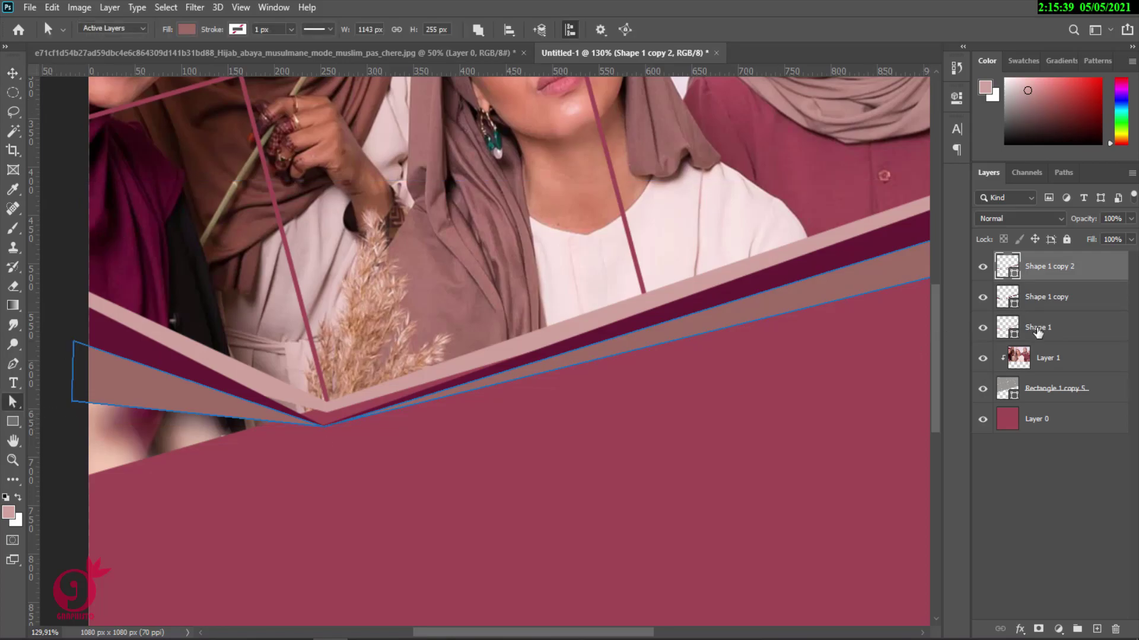
{"action": "key", "text": "alt+bracketleft"}
{"action": "key", "text": "alt+bracketleft"}
{"action": "left_click", "coordinate": [327, 413]}
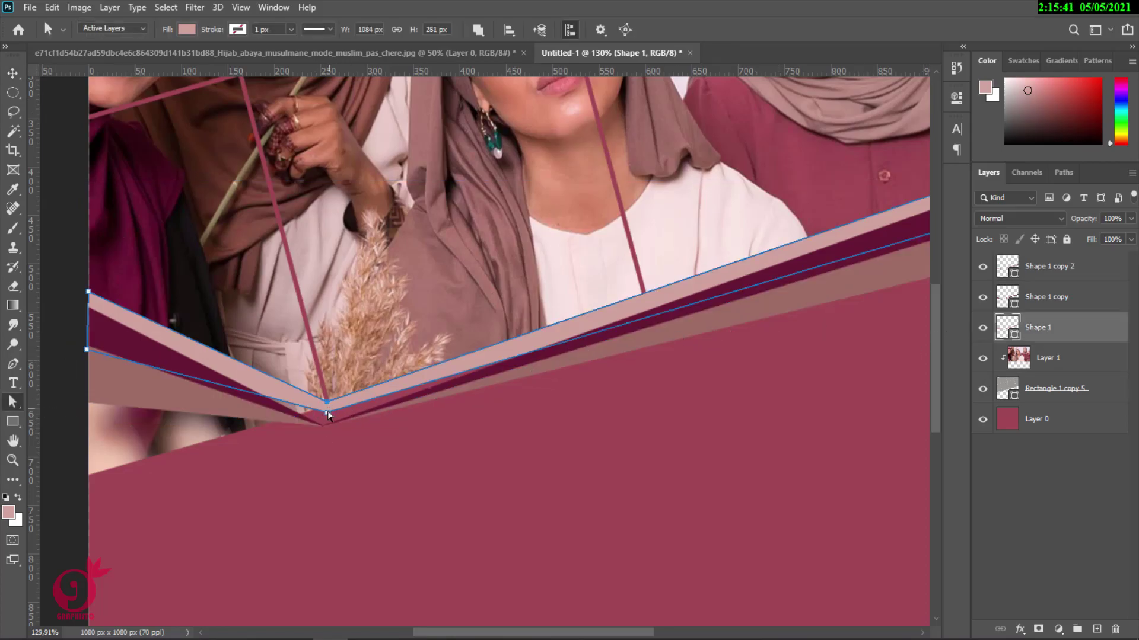
{"action": "left_click_drag", "start_coordinate": [327, 412], "coordinate": [324, 422]}
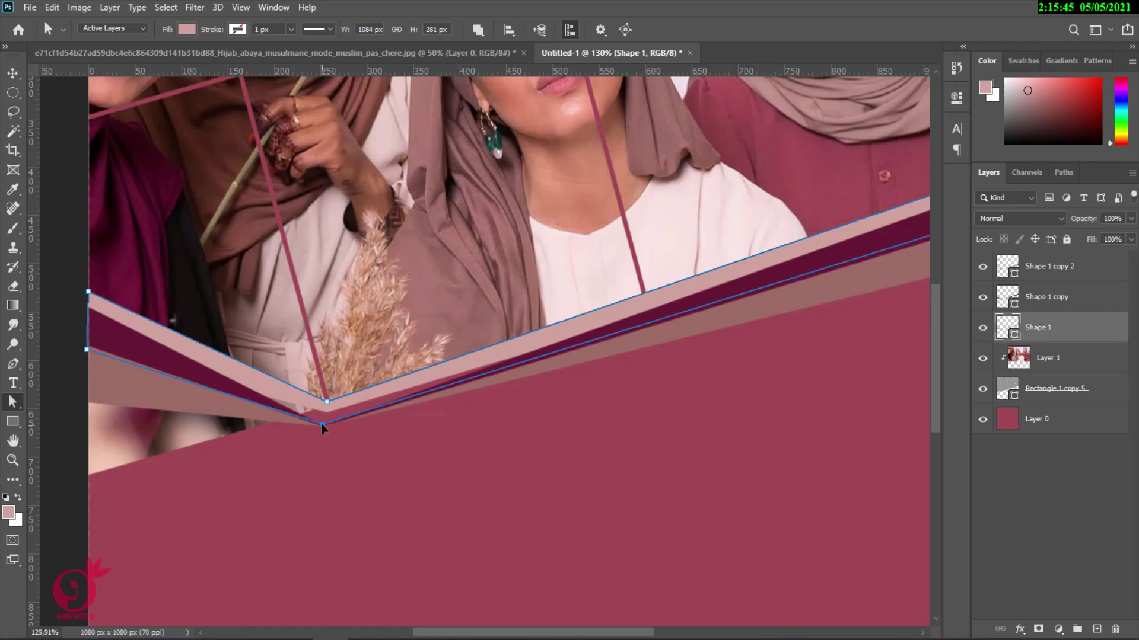
{"action": "left_click_drag", "start_coordinate": [324, 422], "coordinate": [323, 424]}
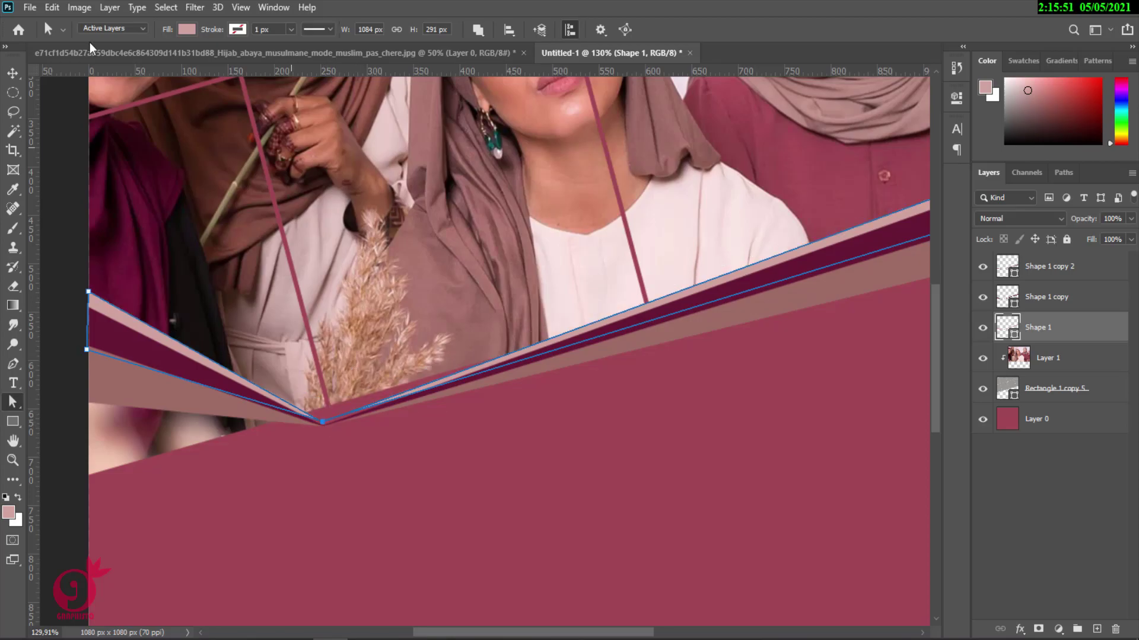
{"action": "left_click", "coordinate": [13, 73]}
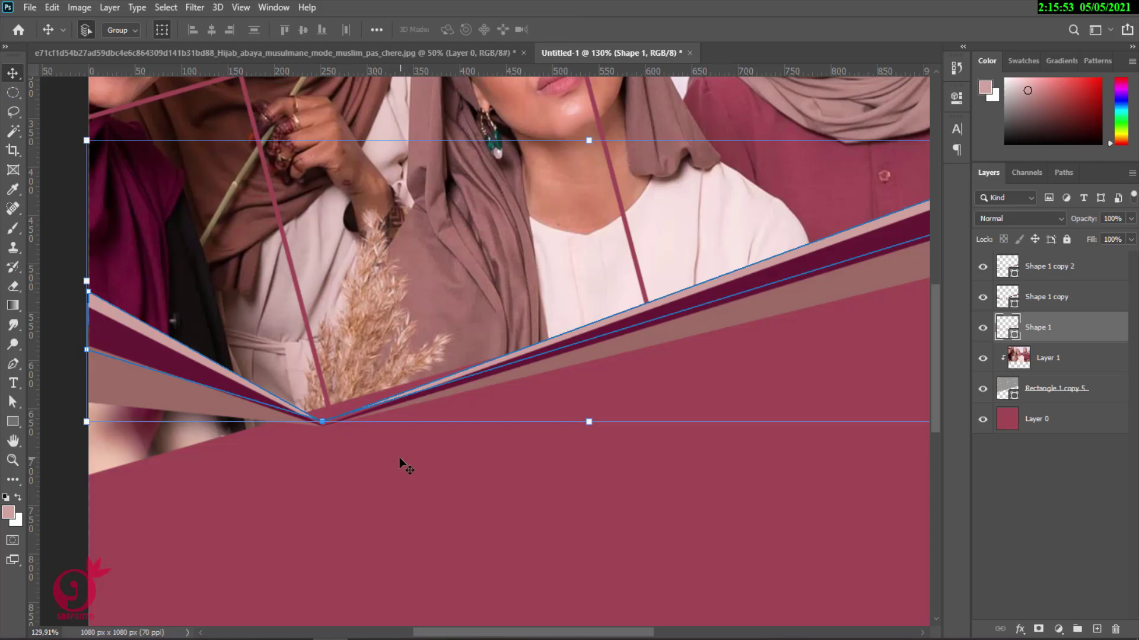
Pull the pink band's tip down to meet the other tips and check the joined point
{"action": "scroll", "coordinate": [380, 461], "scroll_direction": "up", "scroll_amount": 5}
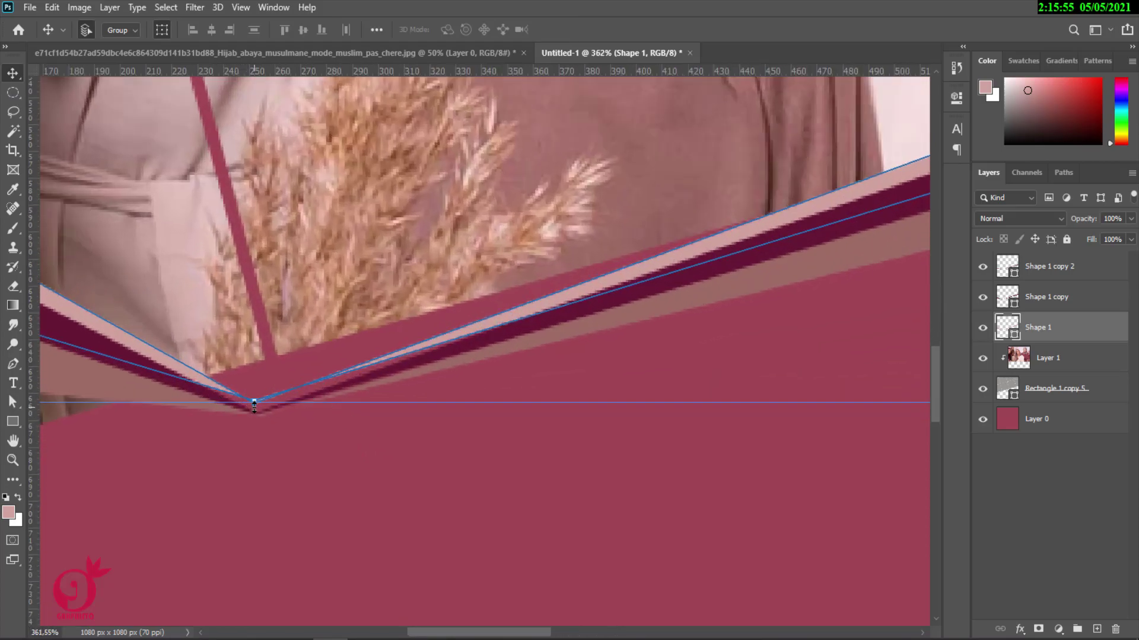
{"action": "key", "text": "a"}
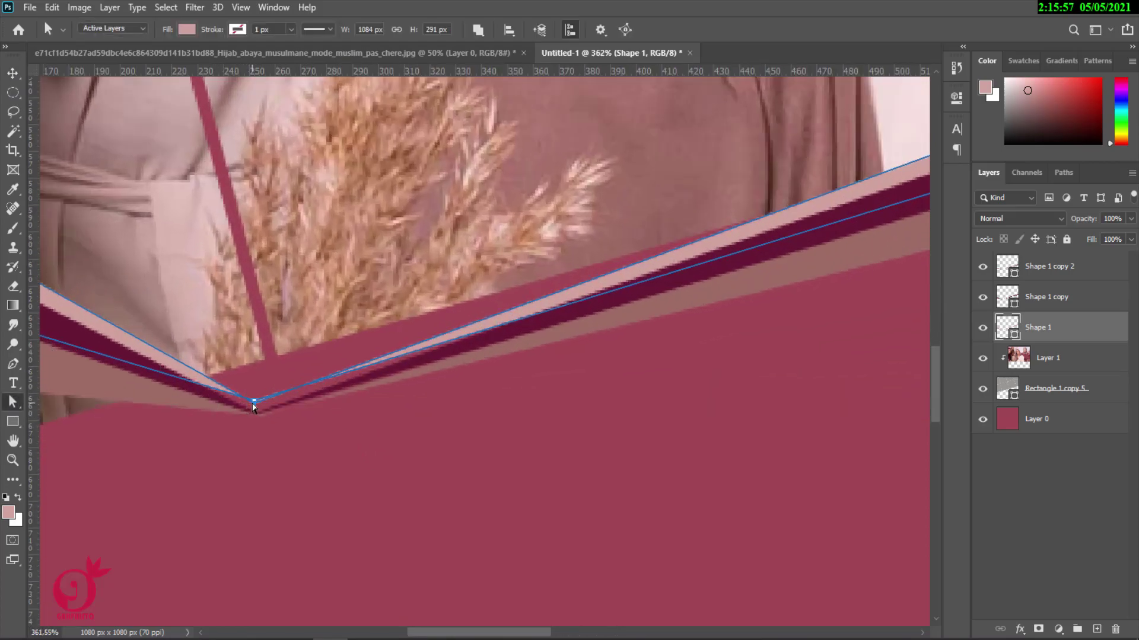
{"action": "left_click_drag", "start_coordinate": [254, 403], "coordinate": [253, 409]}
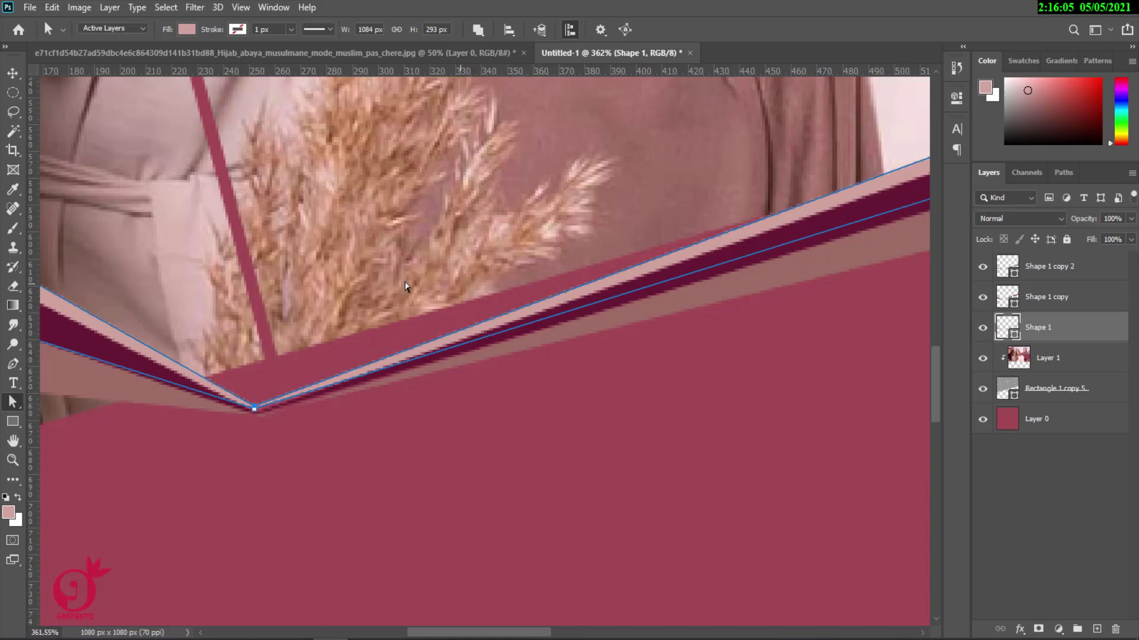
{"action": "left_click", "coordinate": [409, 277]}
{"action": "scroll", "coordinate": [349, 256], "scroll_direction": "down", "scroll_amount": 3}
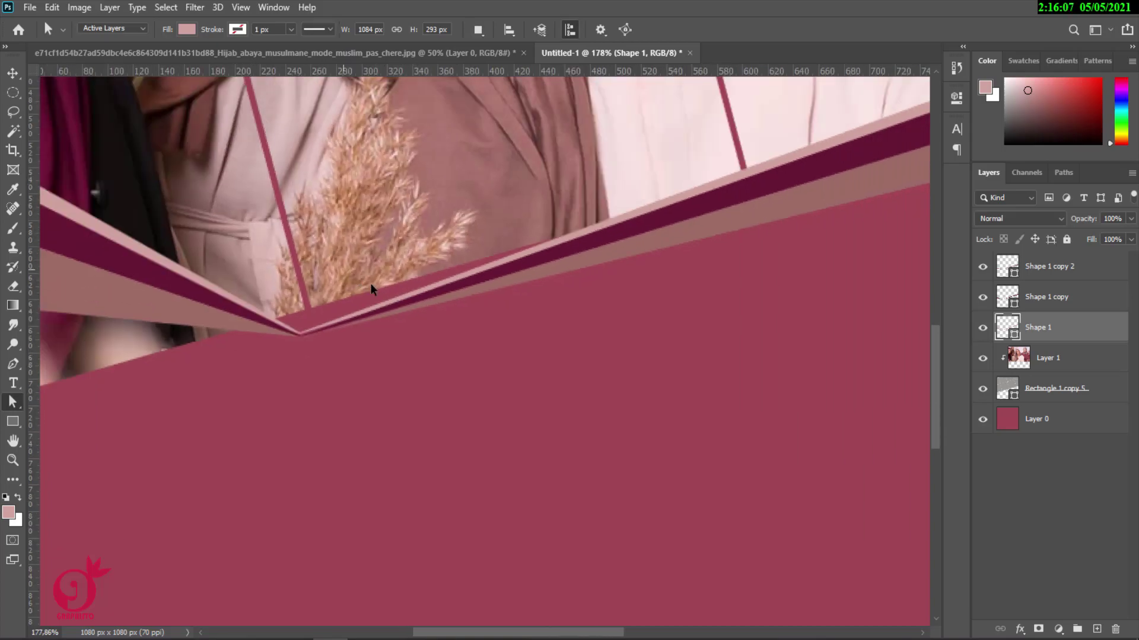
{"action": "scroll", "coordinate": [372, 288], "scroll_direction": "down", "scroll_amount": 2}
{"action": "scroll", "coordinate": [380, 314], "scroll_direction": "down", "scroll_amount": 1}
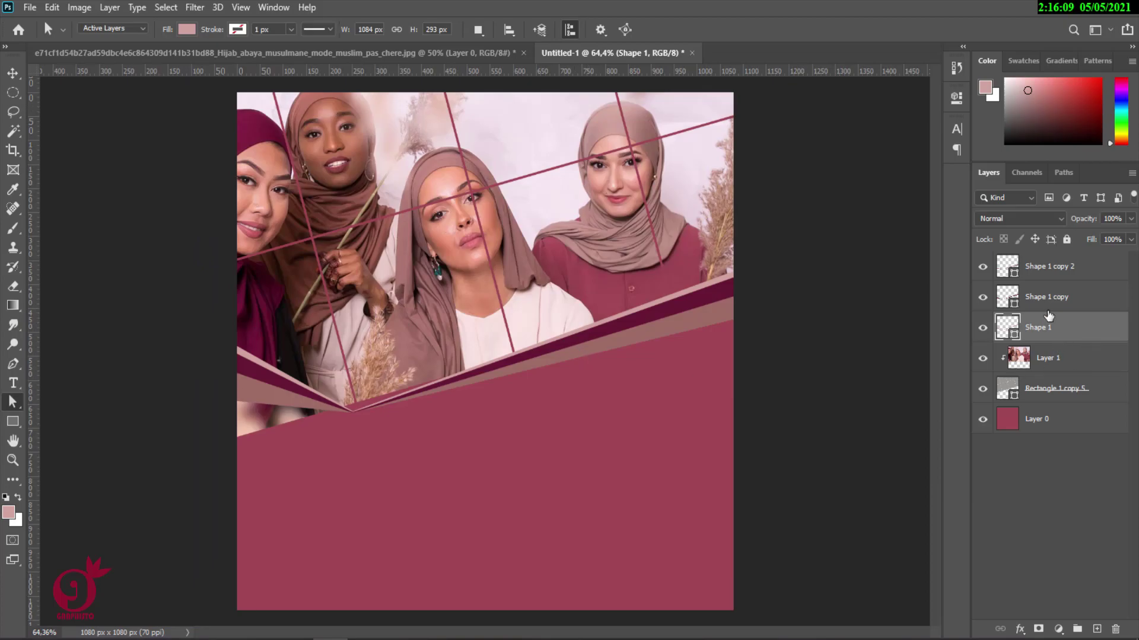
{"action": "left_click", "coordinate": [1061, 298], "text": "shift"}
Scale all three chevron bands to about 130% and shift them up and right
{"action": "left_click", "coordinate": [1058, 268], "text": "shift"}
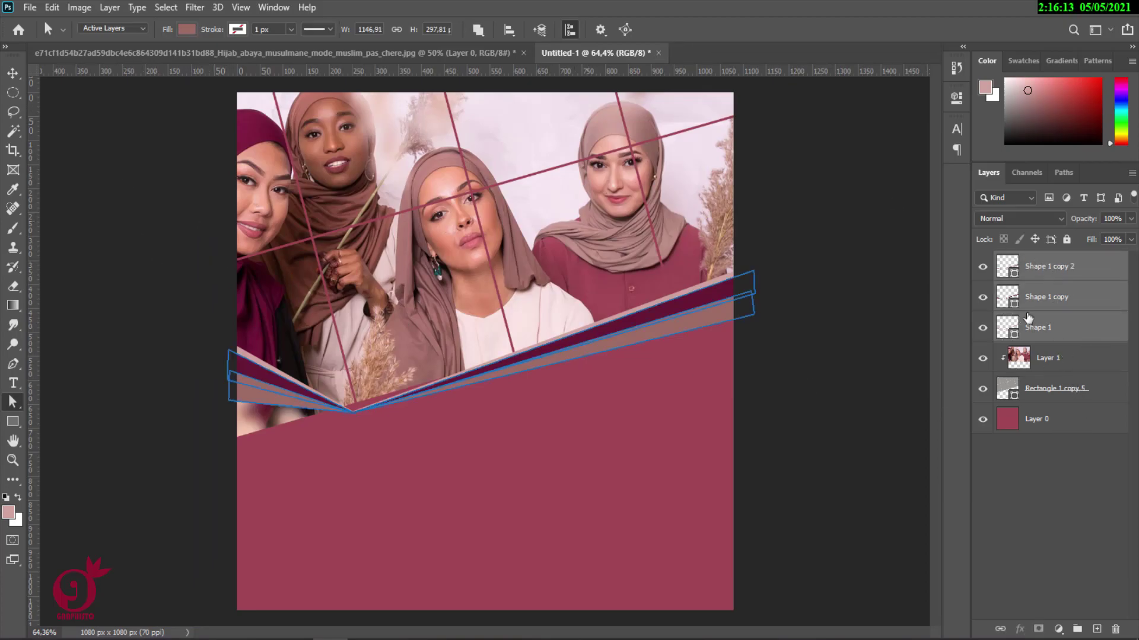
{"action": "left_click", "coordinate": [12, 73]}
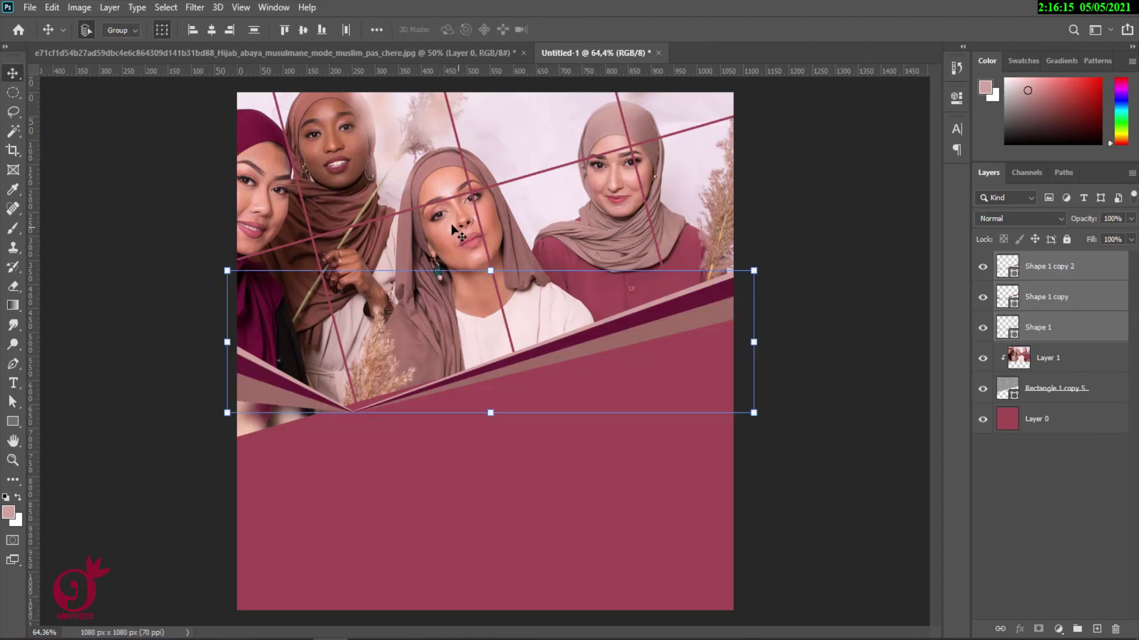
{"action": "left_click_drag", "start_coordinate": [490, 271], "coordinate": [490, 228]}
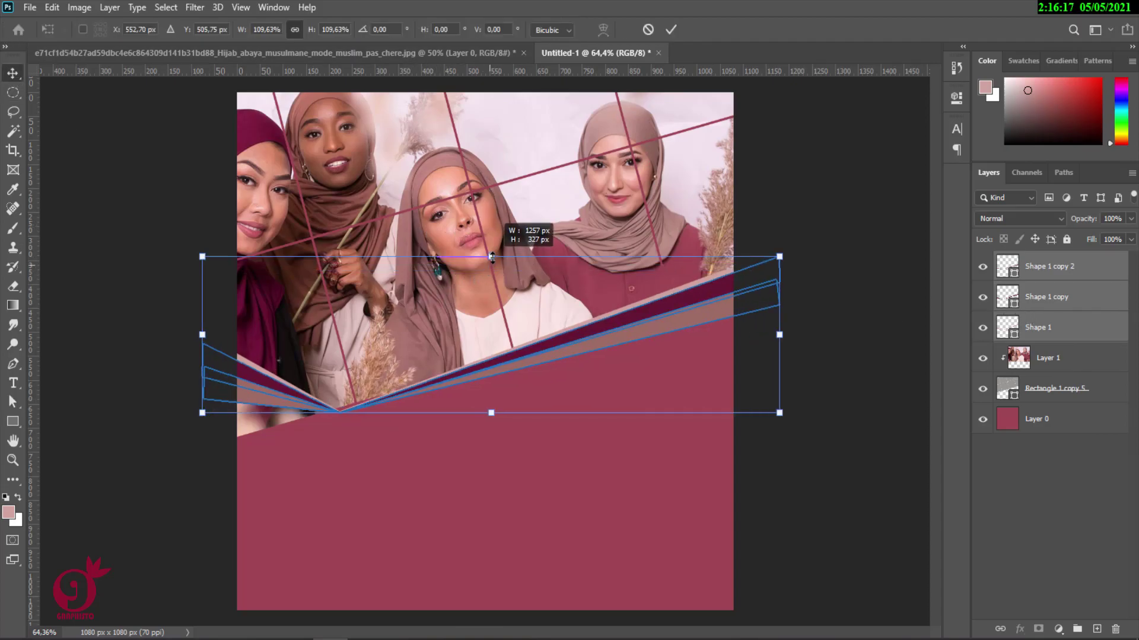
{"action": "left_click_drag", "start_coordinate": [510, 358], "coordinate": [568, 333]}
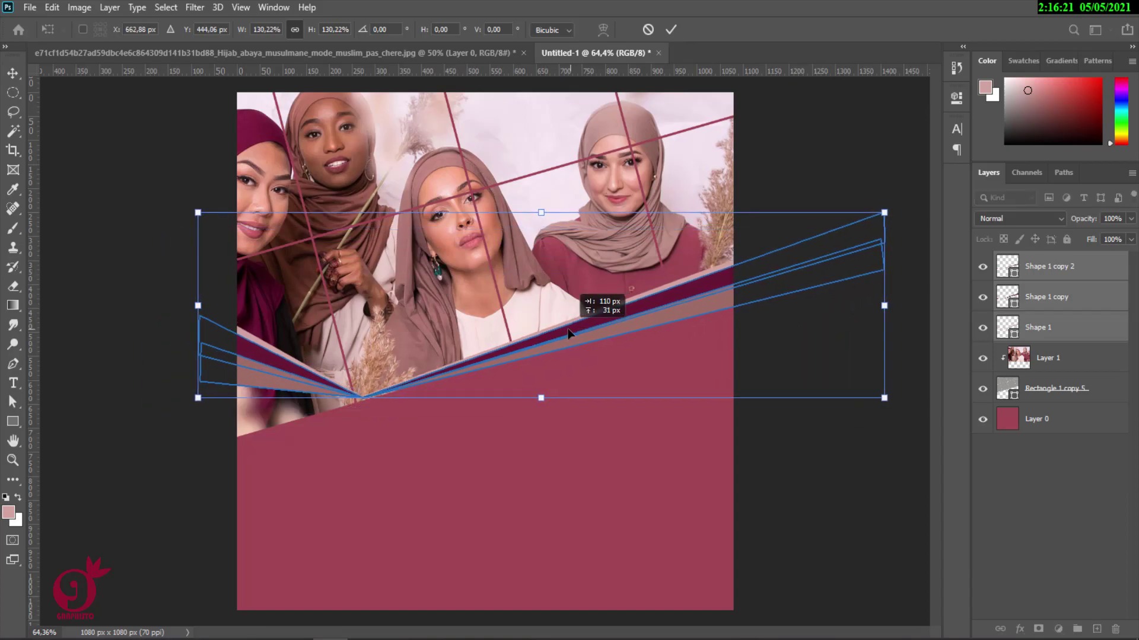
{"action": "left_click", "coordinate": [675, 27]}
Raise the pink Shape 1 band's top-left and top-right anchors to widen it
{"action": "left_click", "coordinate": [1062, 323]}
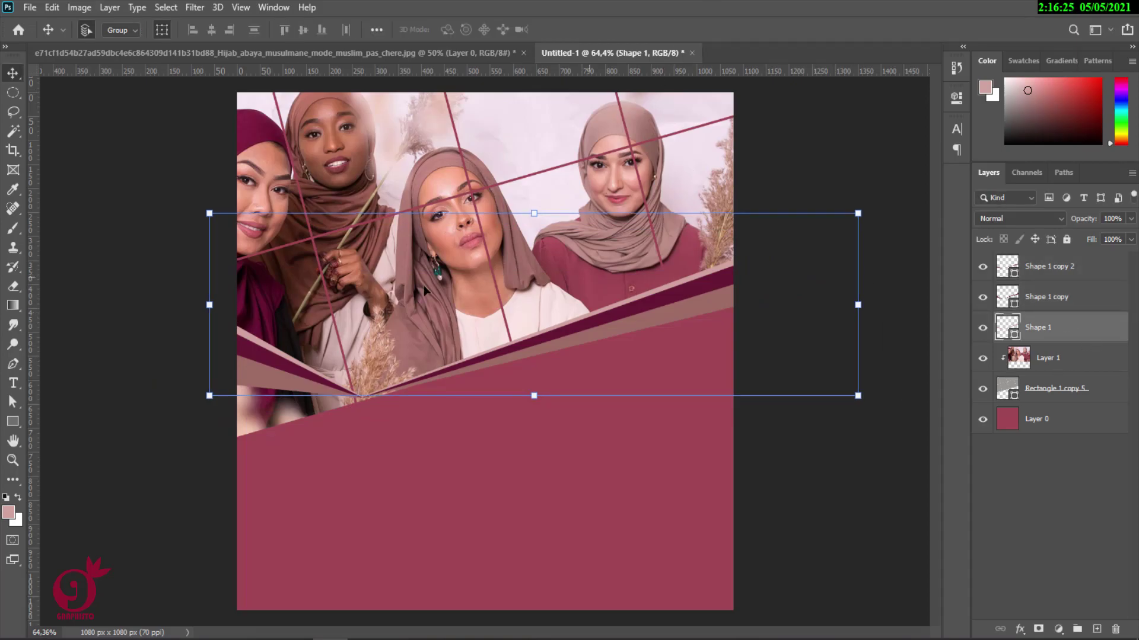
{"action": "left_click", "coordinate": [13, 402]}
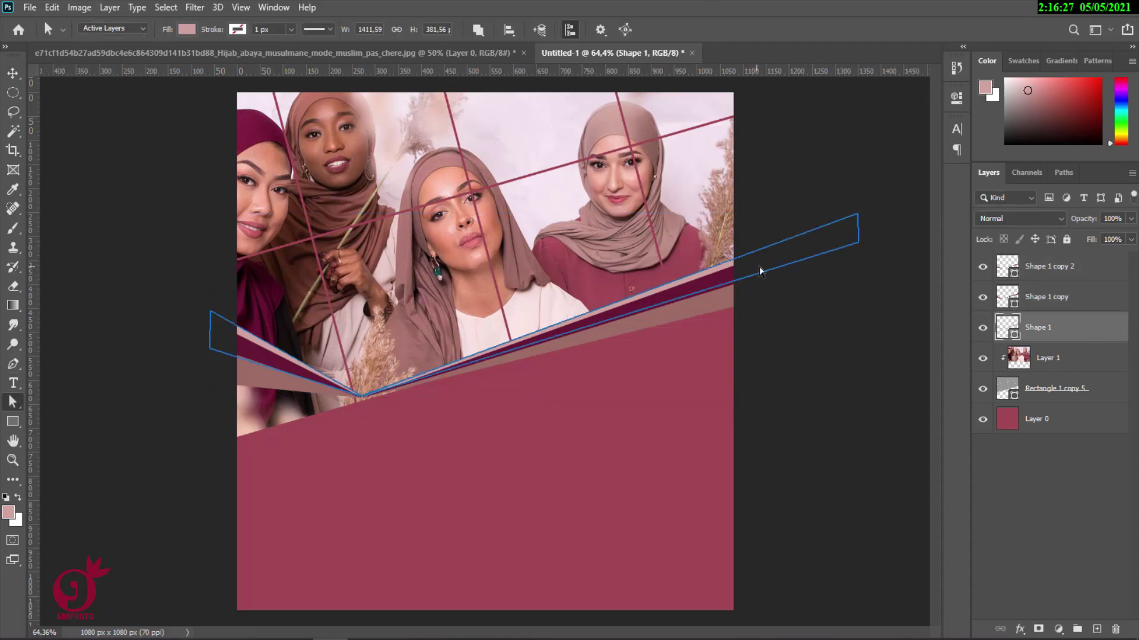
{"action": "left_click_drag", "start_coordinate": [858, 215], "coordinate": [859, 192]}
{"action": "left_click_drag", "start_coordinate": [211, 311], "coordinate": [210, 291]}
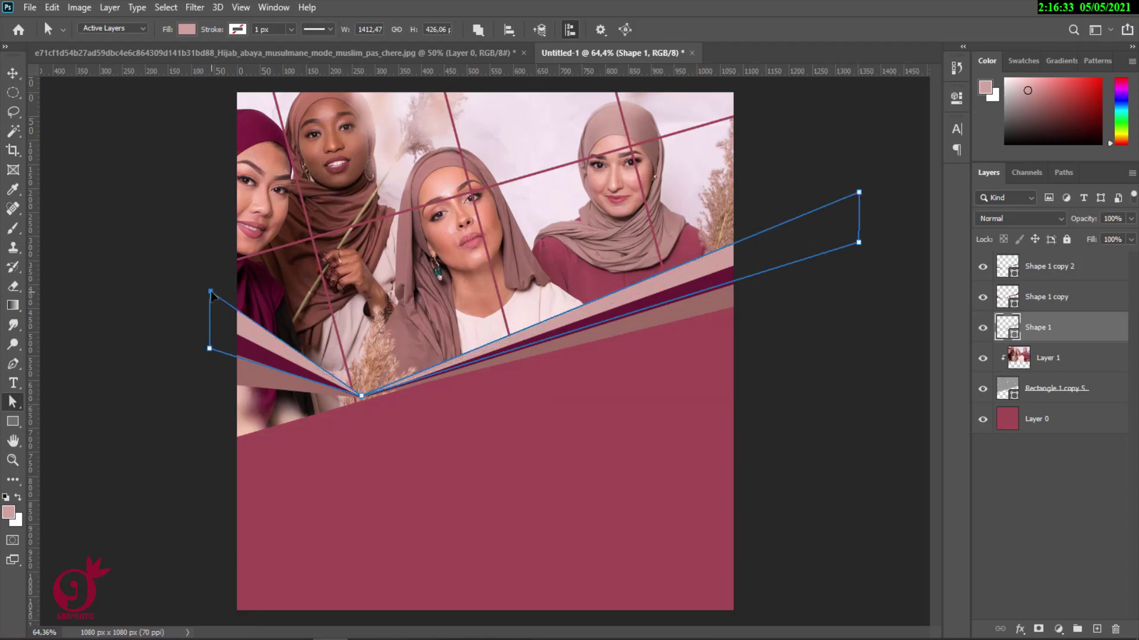
{"action": "left_click", "coordinate": [12, 73]}
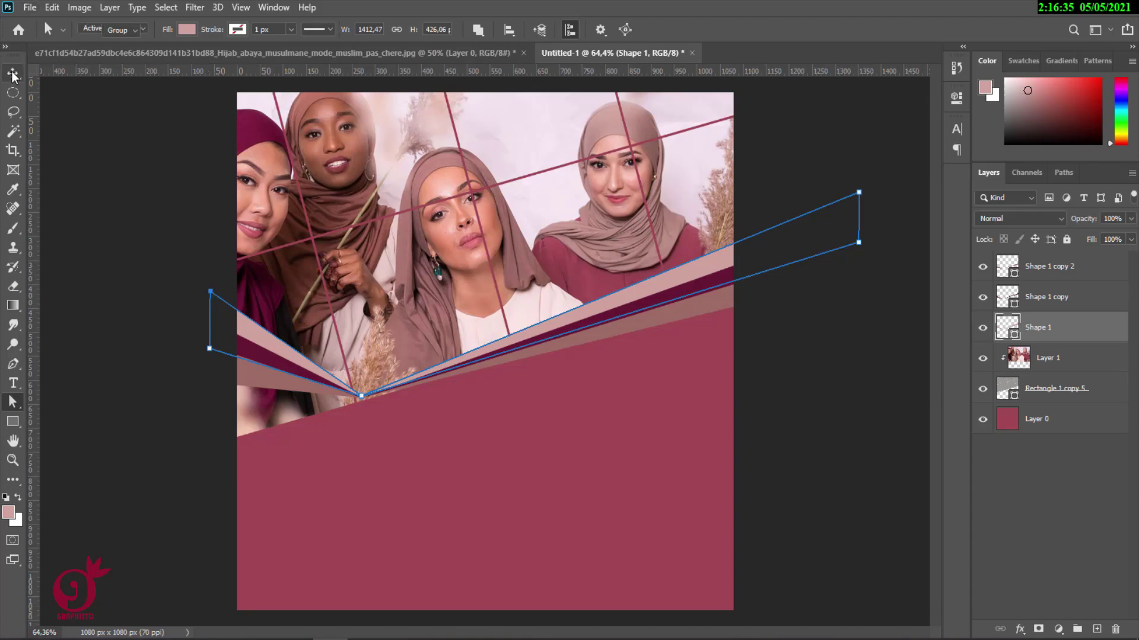
Recolour the middle chevron band rose #c18881, sampled from the photo
{"action": "left_click", "coordinate": [58, 228]}
{"action": "left_click", "coordinate": [308, 396]}
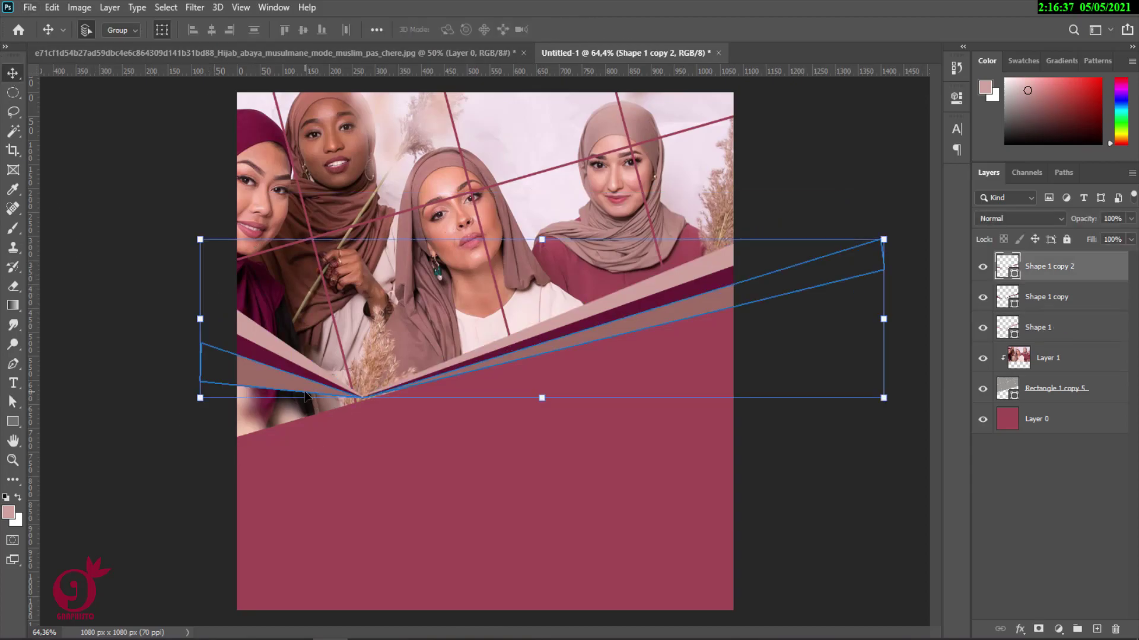
{"action": "double_click", "coordinate": [1015, 304]}
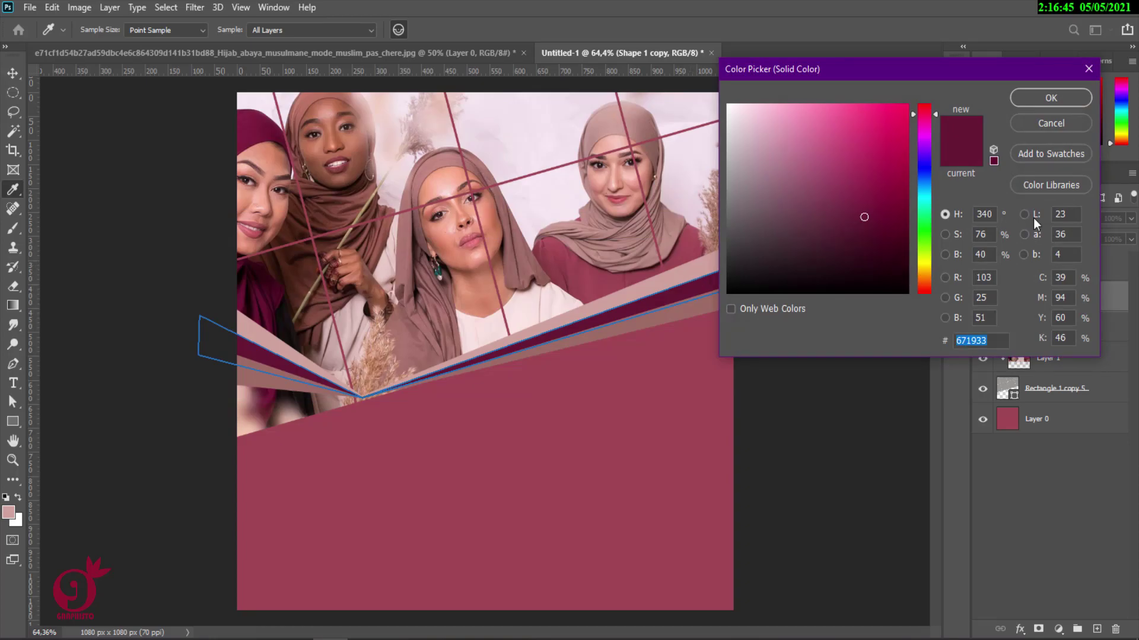
{"action": "left_click", "coordinate": [1047, 100]}
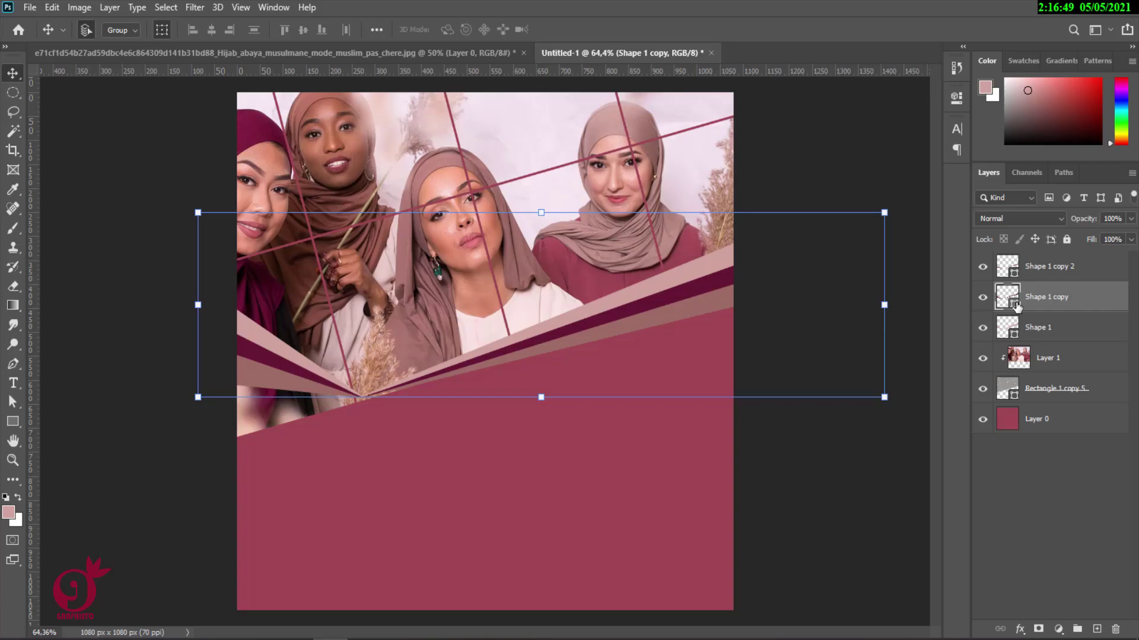
{"action": "left_click", "coordinate": [983, 297]}
{"action": "double_click", "coordinate": [1014, 297]}
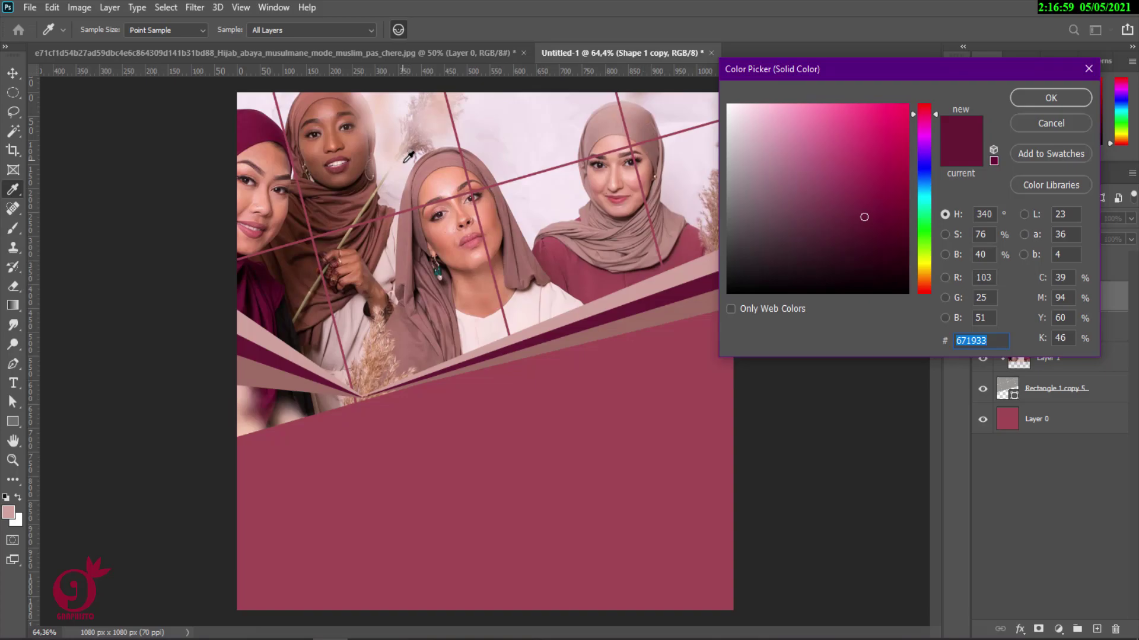
{"action": "left_click", "coordinate": [433, 165]}
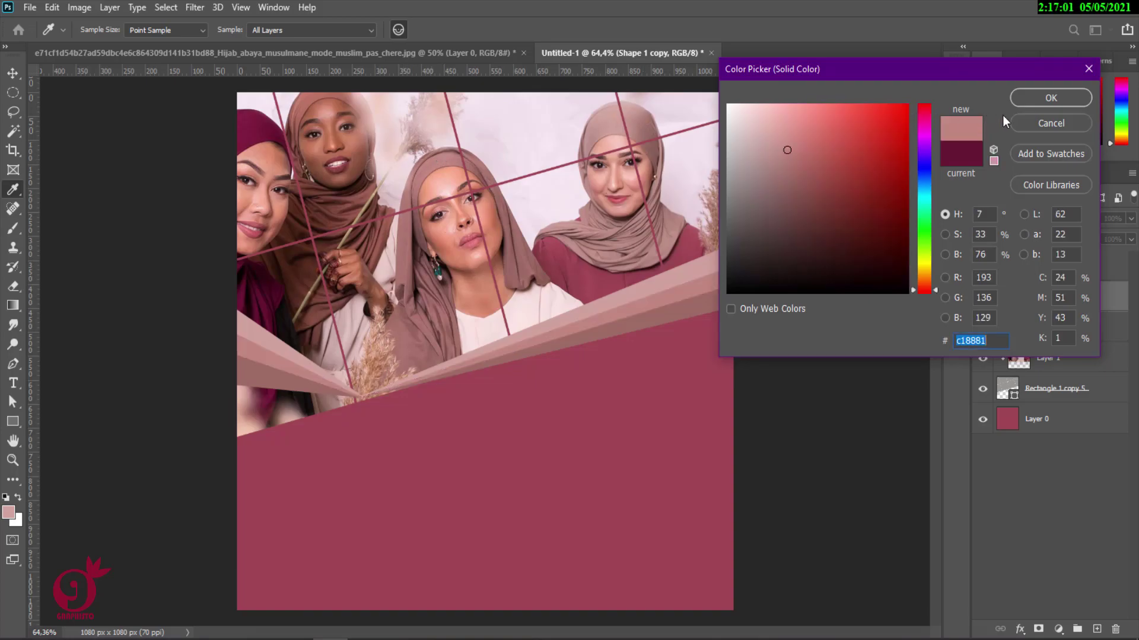
{"action": "left_click", "coordinate": [1038, 97]}
Fill Shape 1 copy 2 with dark maroon 6a1735 and deselect it
{"action": "left_click", "coordinate": [719, 306]}
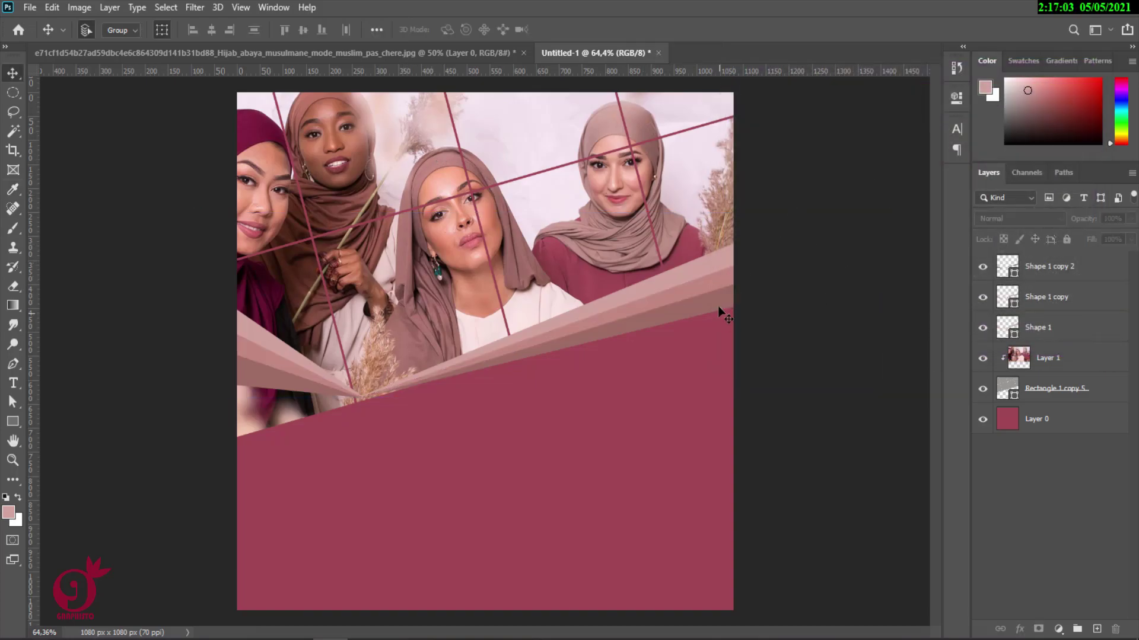
{"action": "double_click", "coordinate": [1011, 269]}
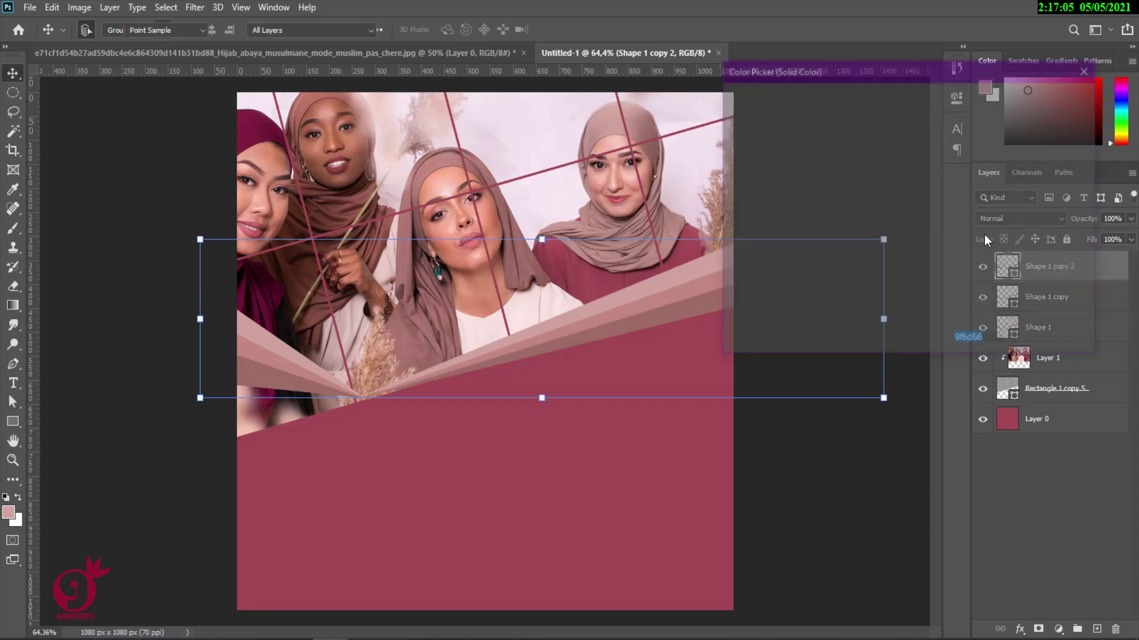
{"action": "left_click", "coordinate": [244, 291]}
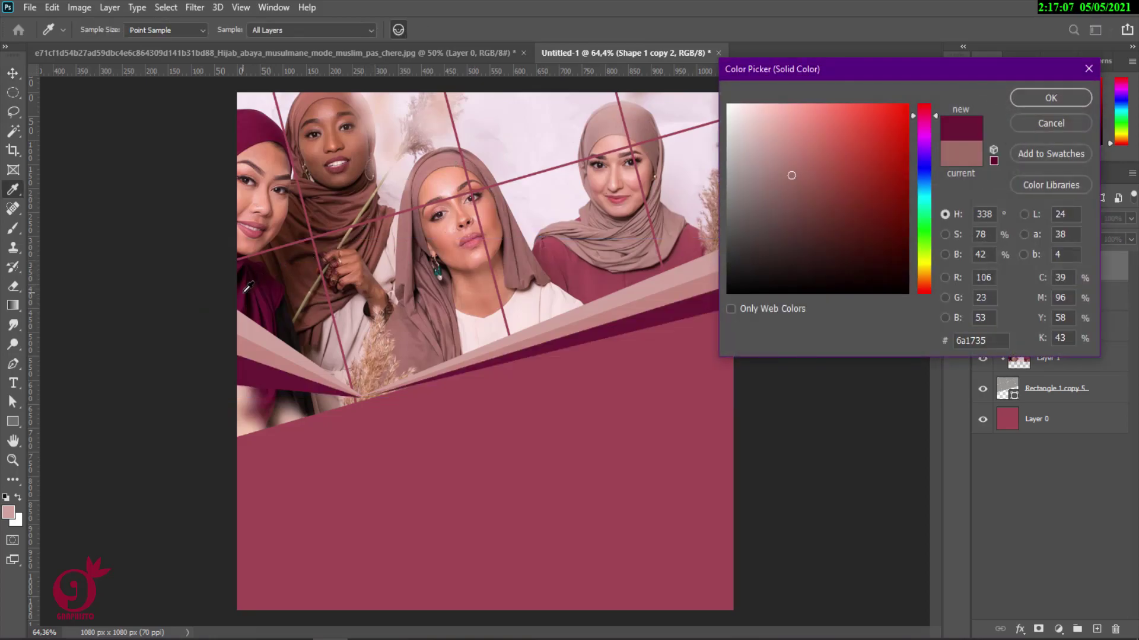
{"action": "left_click", "coordinate": [1045, 99]}
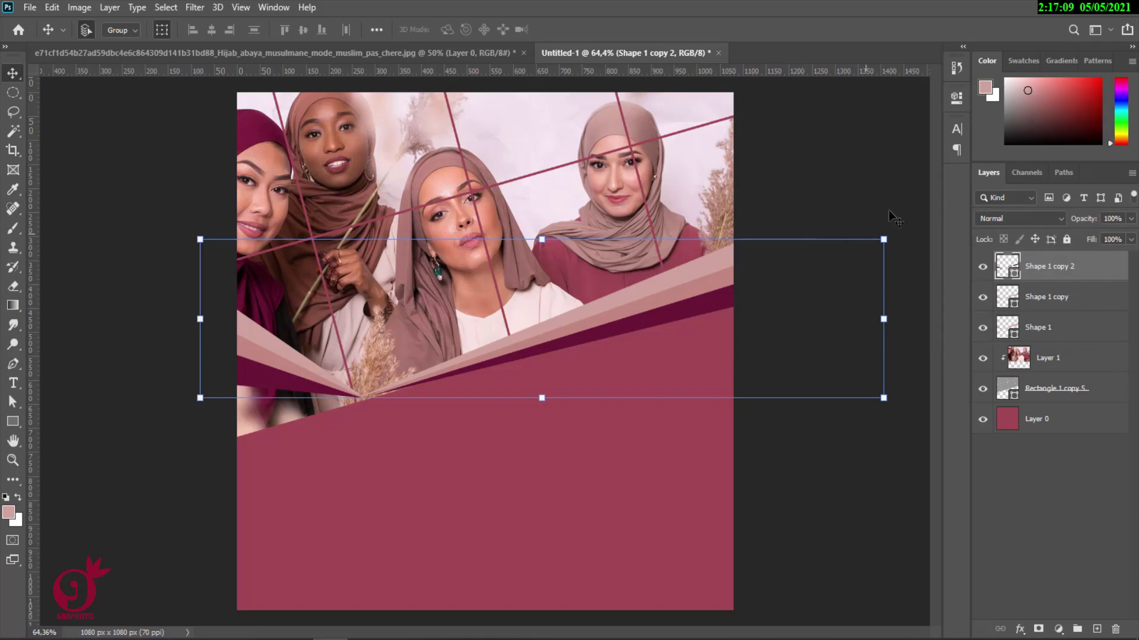
{"action": "left_click", "coordinate": [888, 210]}
Drag Shape 1 copy 2's bottom anchor up to the shared chevron apex
{"action": "left_click", "coordinate": [281, 414]}
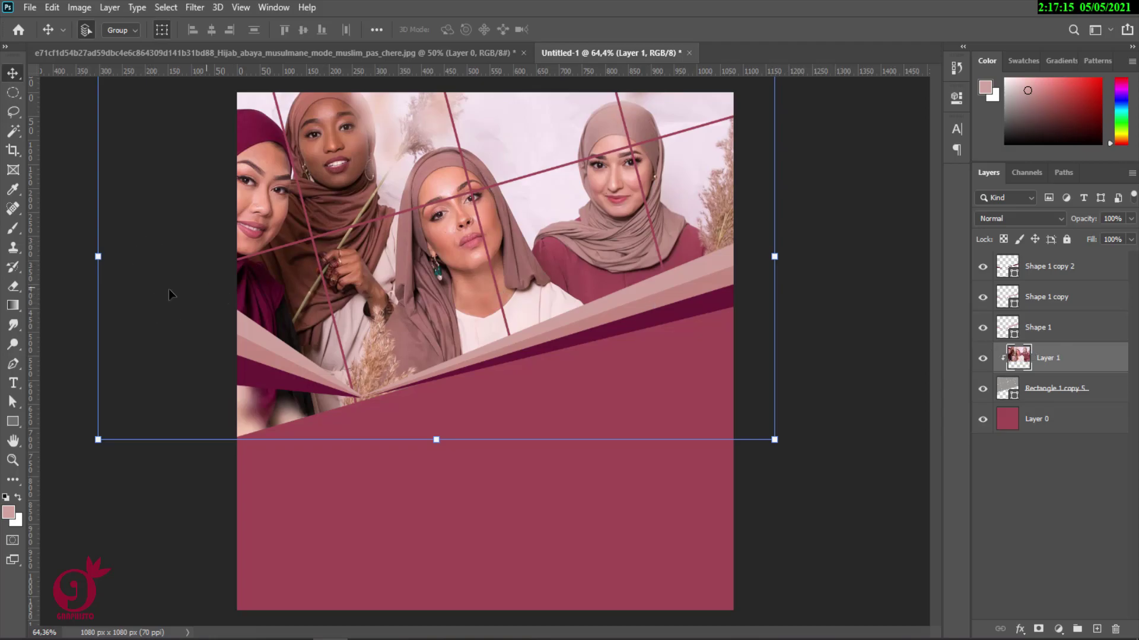
{"action": "scroll", "coordinate": [285, 373], "scroll_direction": "up", "scroll_amount": 5}
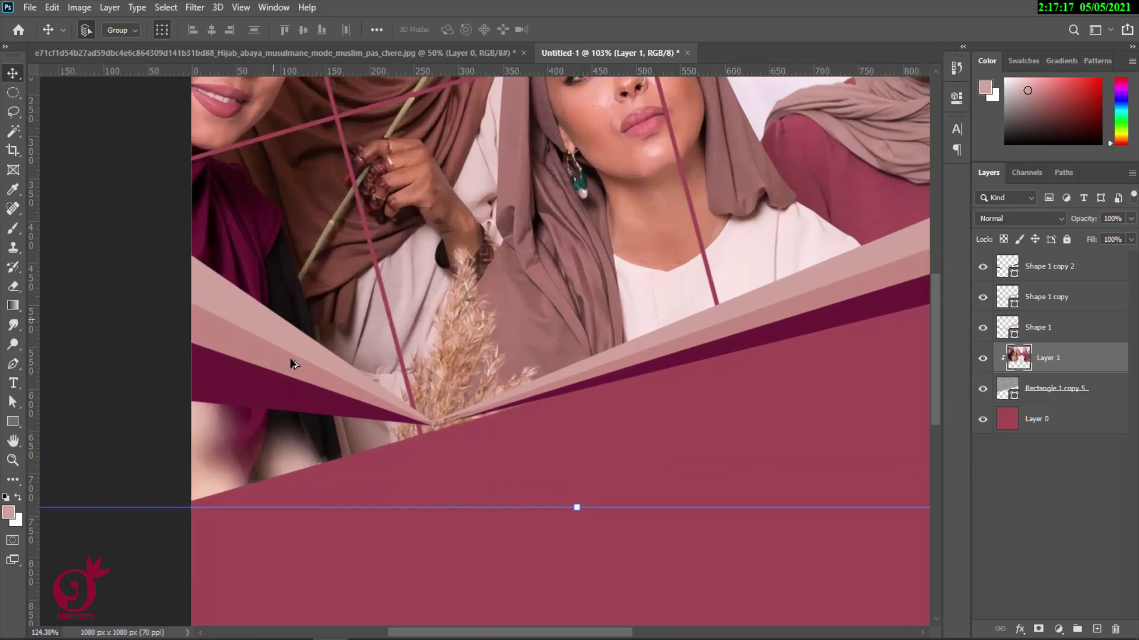
{"action": "scroll", "coordinate": [299, 355], "scroll_direction": "up", "scroll_amount": 1}
{"action": "scroll", "coordinate": [537, 439], "scroll_direction": "up", "scroll_amount": 1}
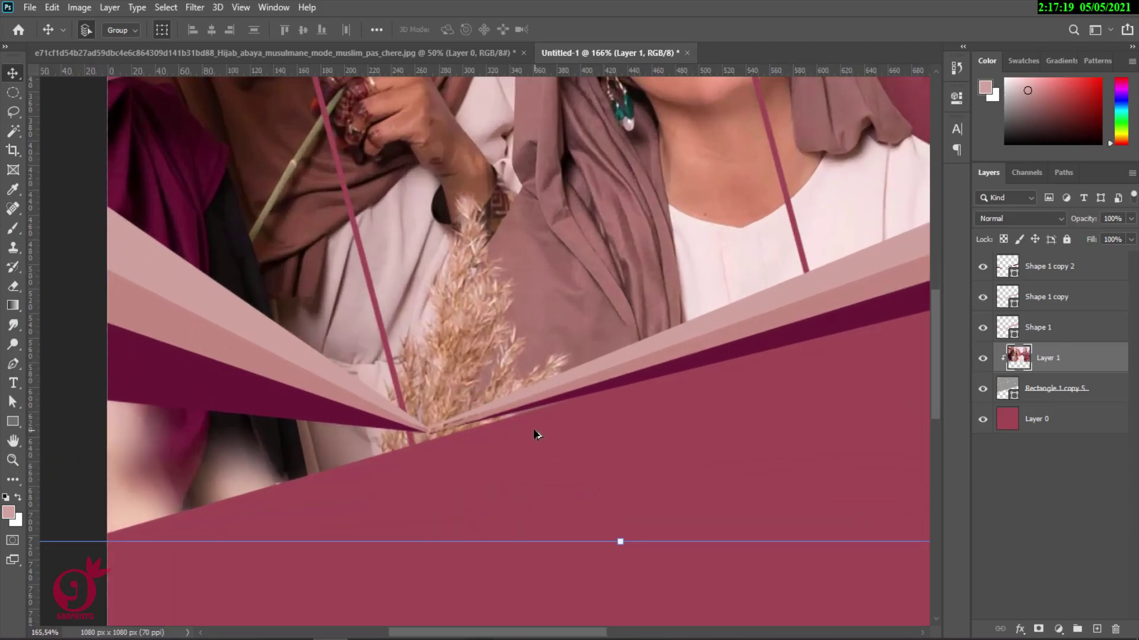
{"action": "left_click", "coordinate": [509, 406]}
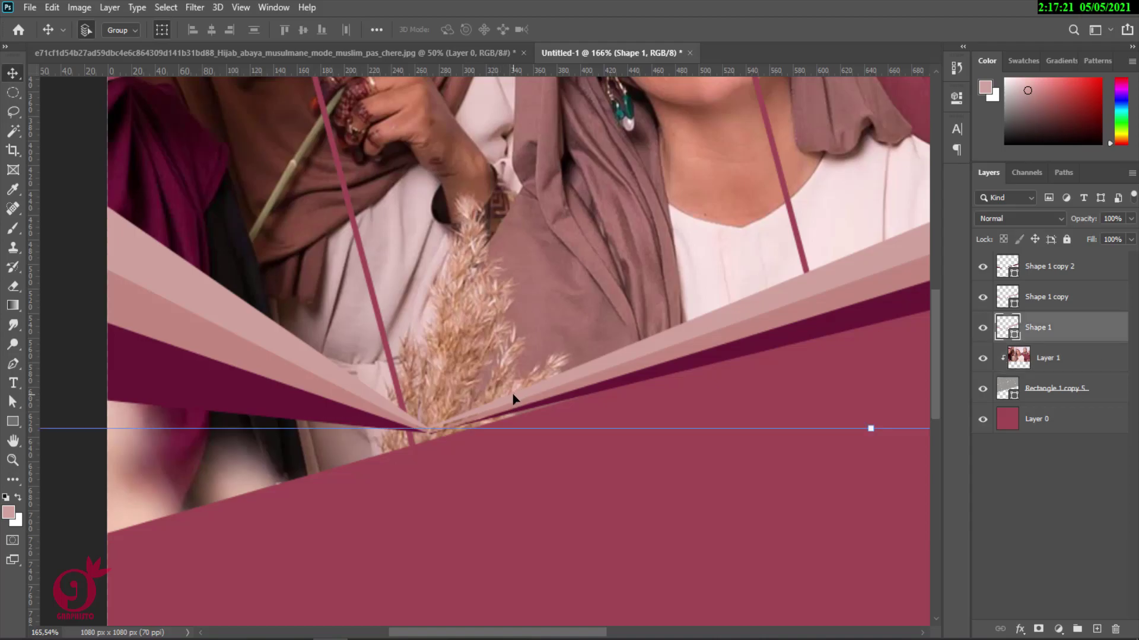
{"action": "left_click", "coordinate": [1011, 271]}
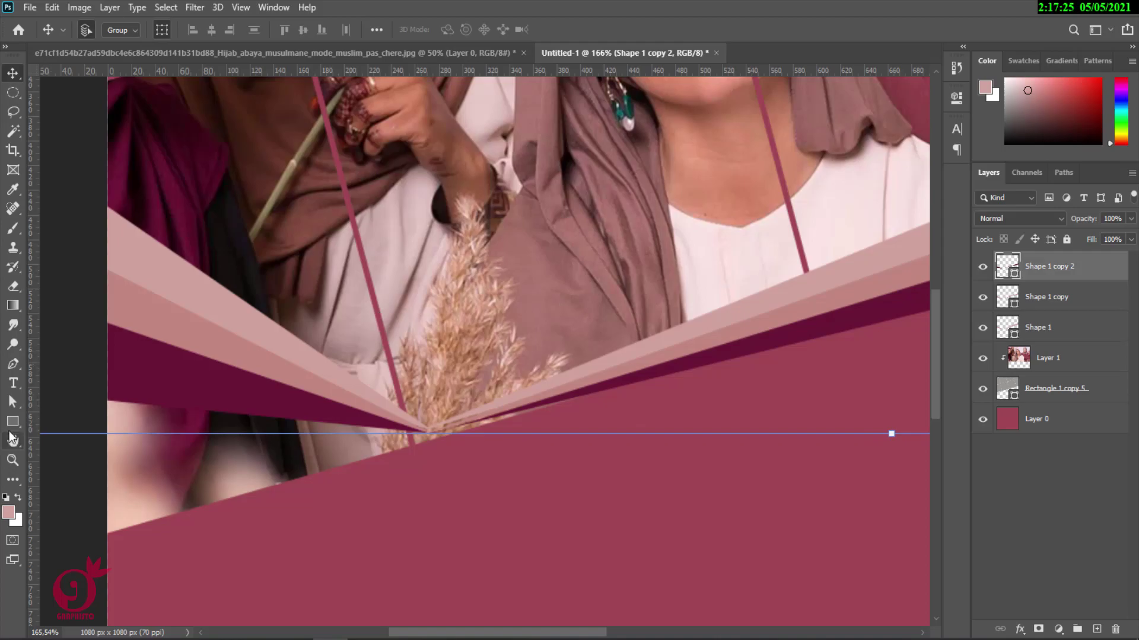
{"action": "left_click", "coordinate": [13, 403]}
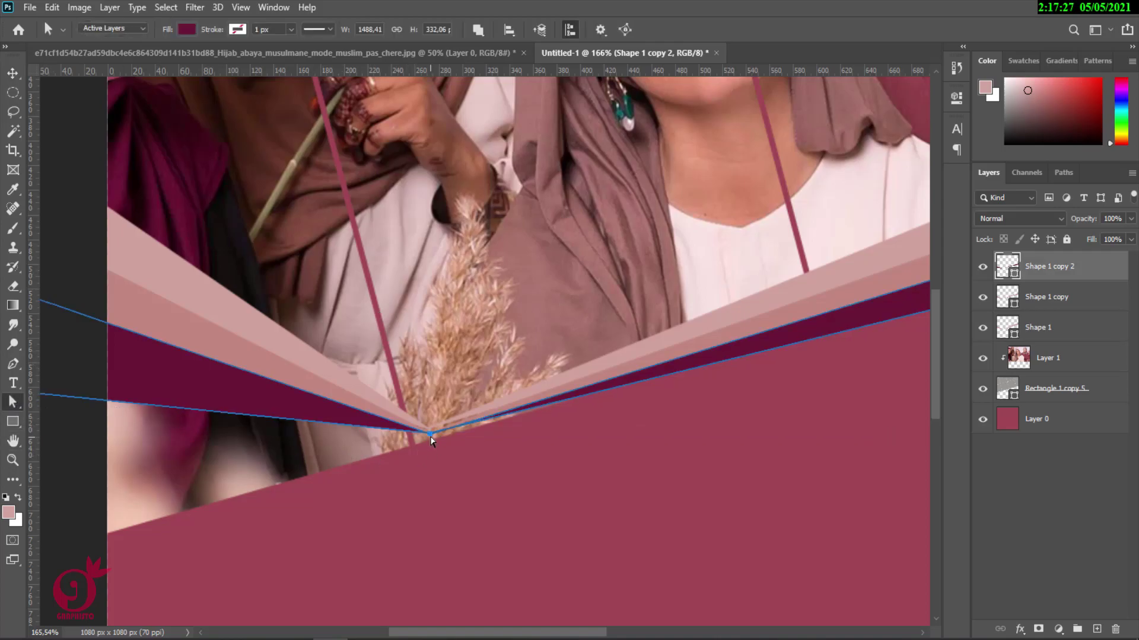
{"action": "left_click_drag", "start_coordinate": [431, 442], "coordinate": [431, 432]}
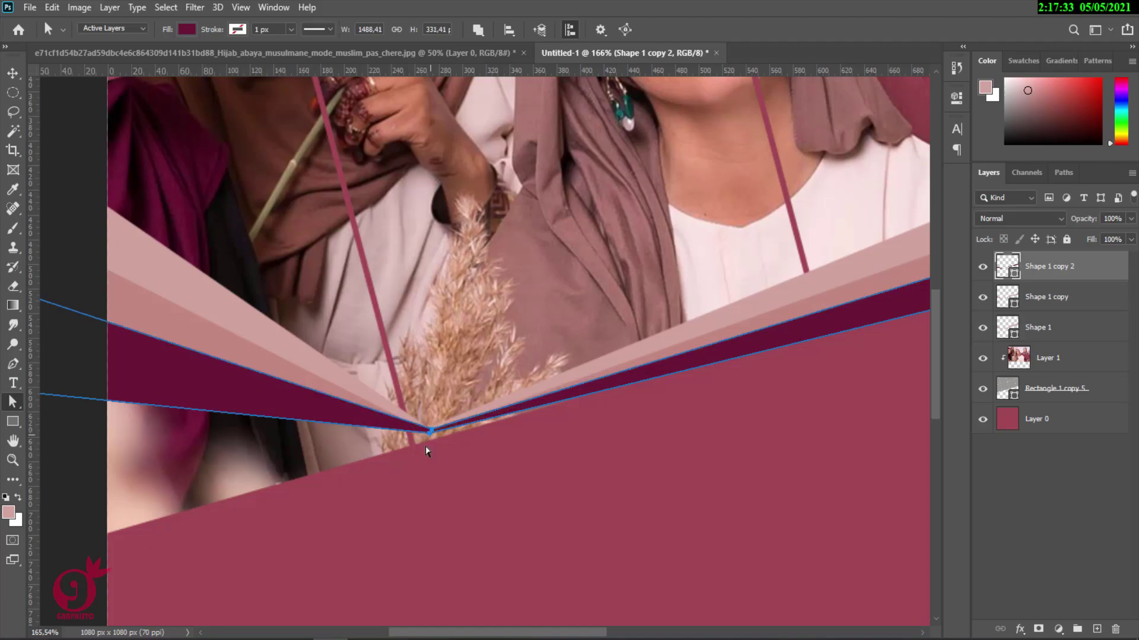
{"action": "left_click", "coordinate": [430, 469]}
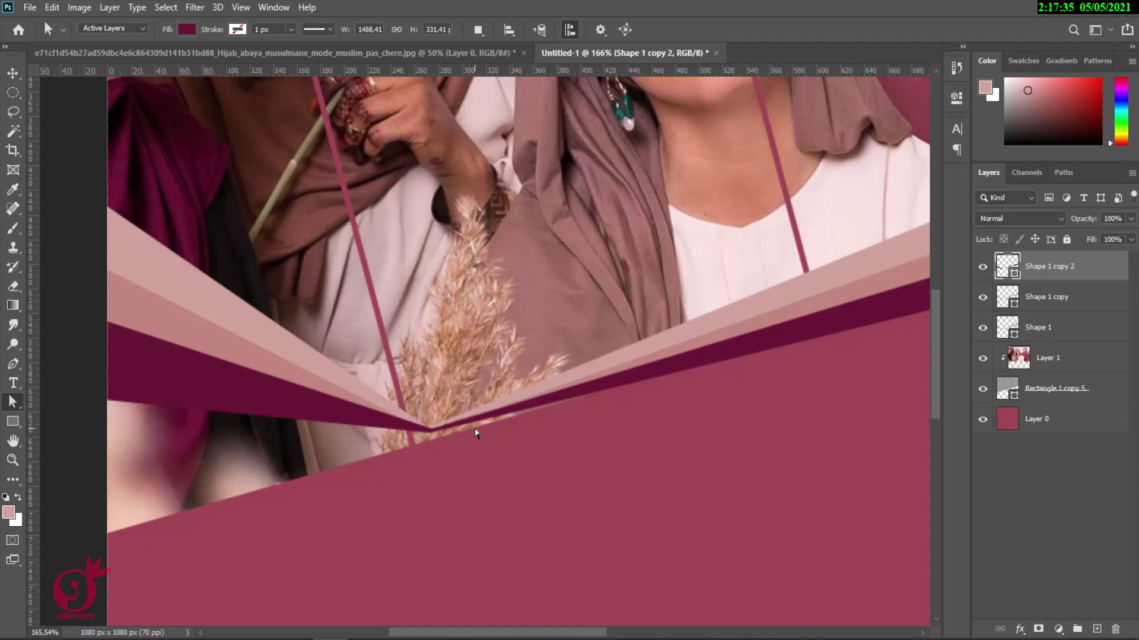
Draw a polygonal lasso selection covering the area below the chevron bands
{"action": "left_click", "coordinate": [13, 111]}
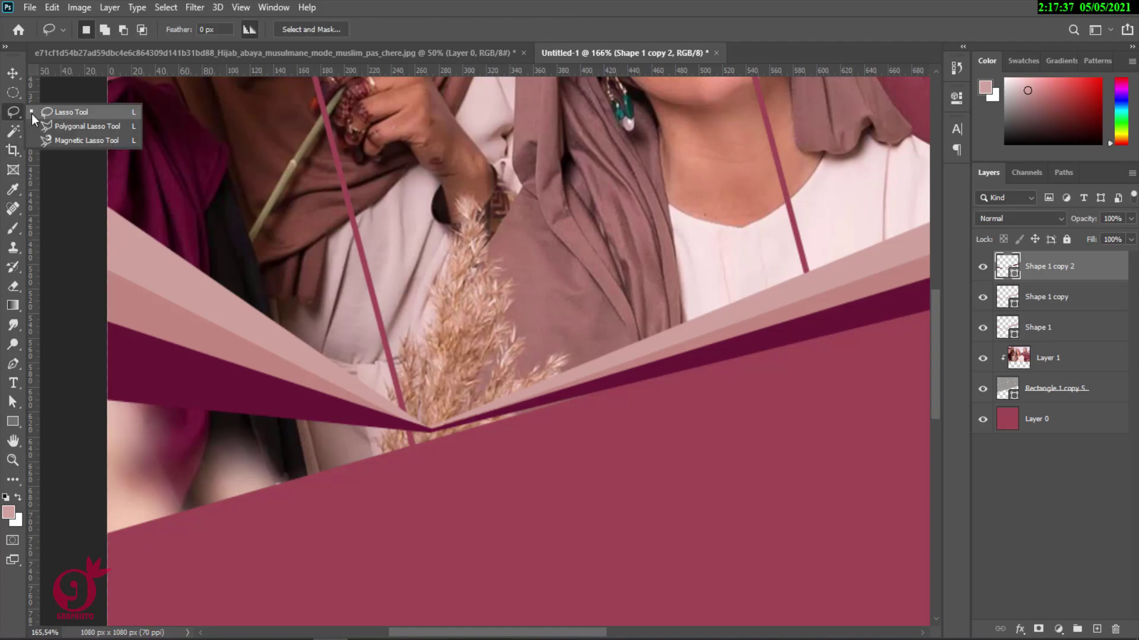
{"action": "left_click", "coordinate": [47, 127]}
{"action": "left_click", "coordinate": [77, 381]}
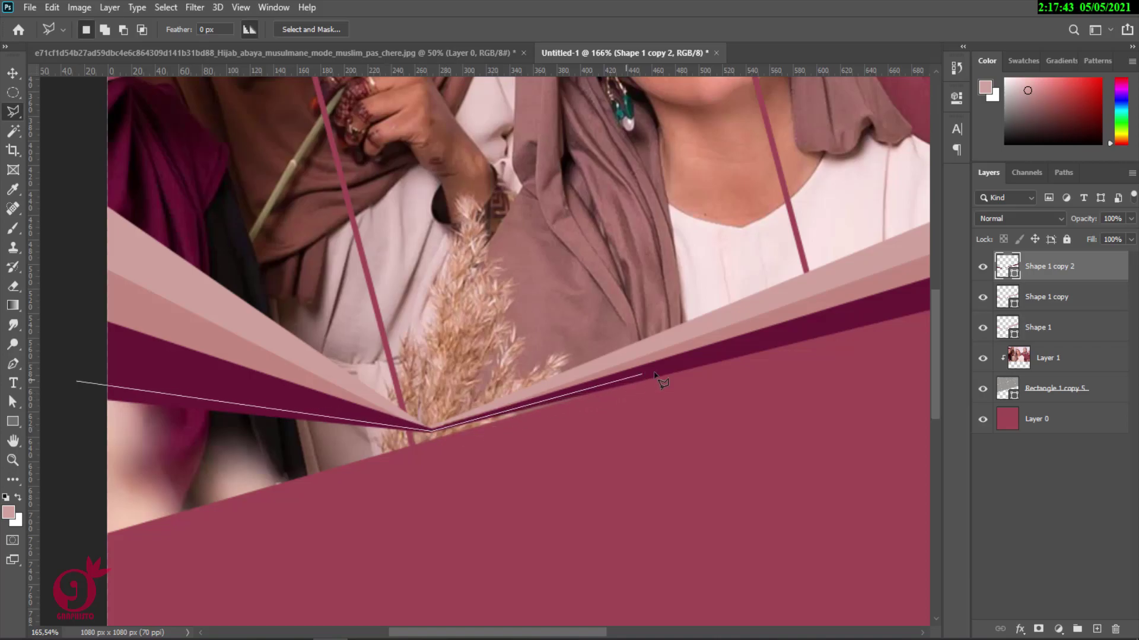
{"action": "left_click", "coordinate": [405, 588]}
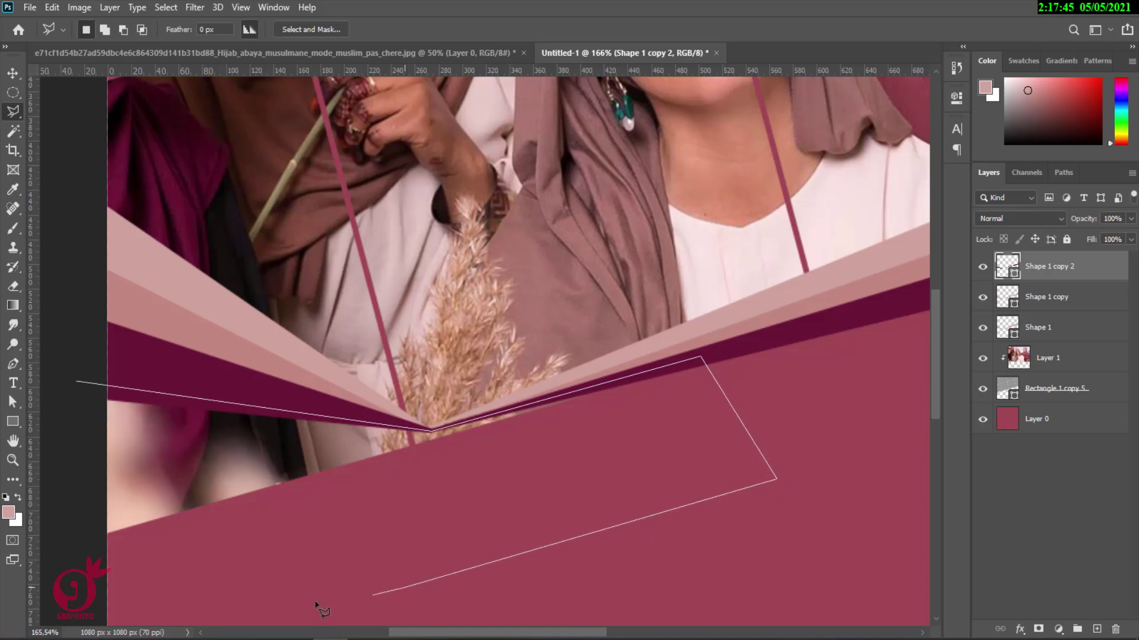
{"action": "left_click", "coordinate": [44, 583]}
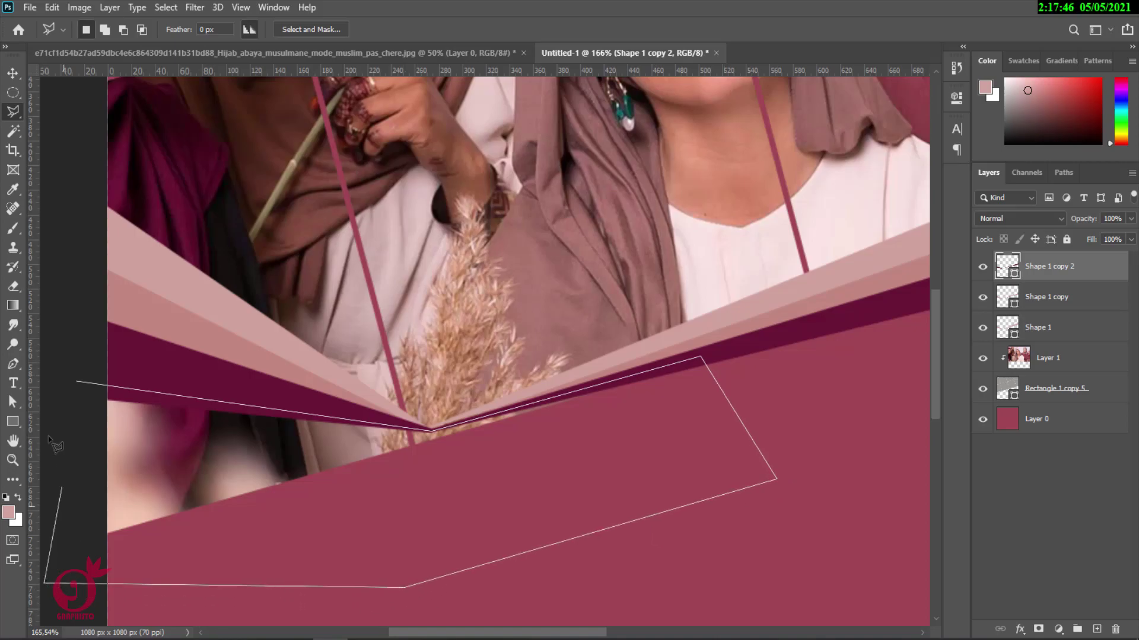
{"action": "left_click", "coordinate": [74, 384]}
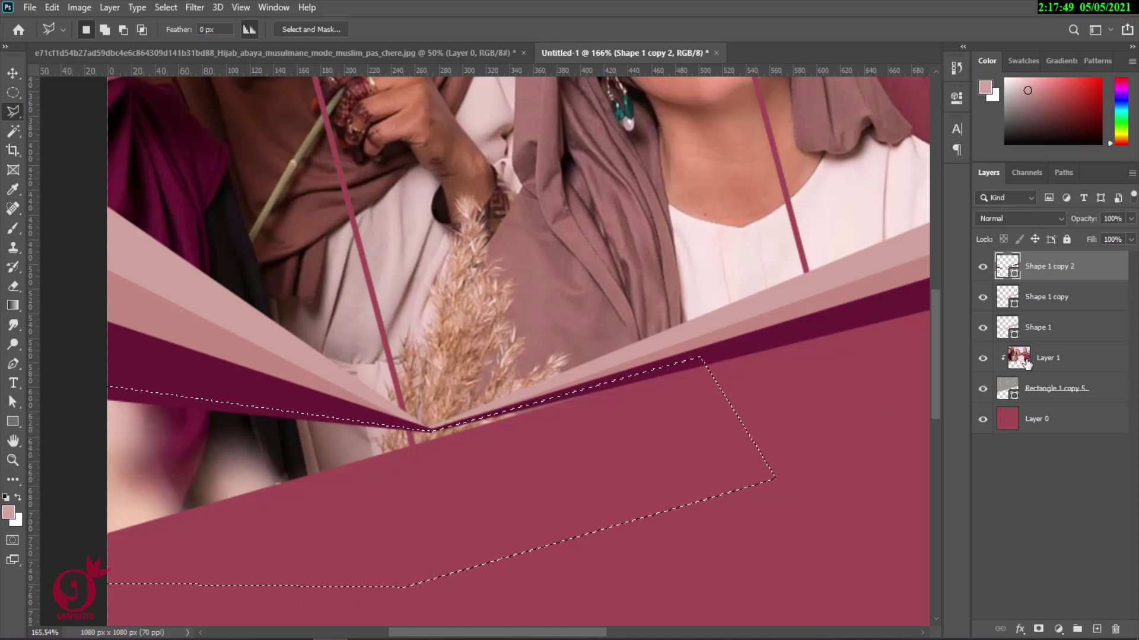
Delete the selected area from Layer 1 and the rasterized Rectangle 1 copy 5, then deselect
{"action": "left_click", "coordinate": [1057, 355]}
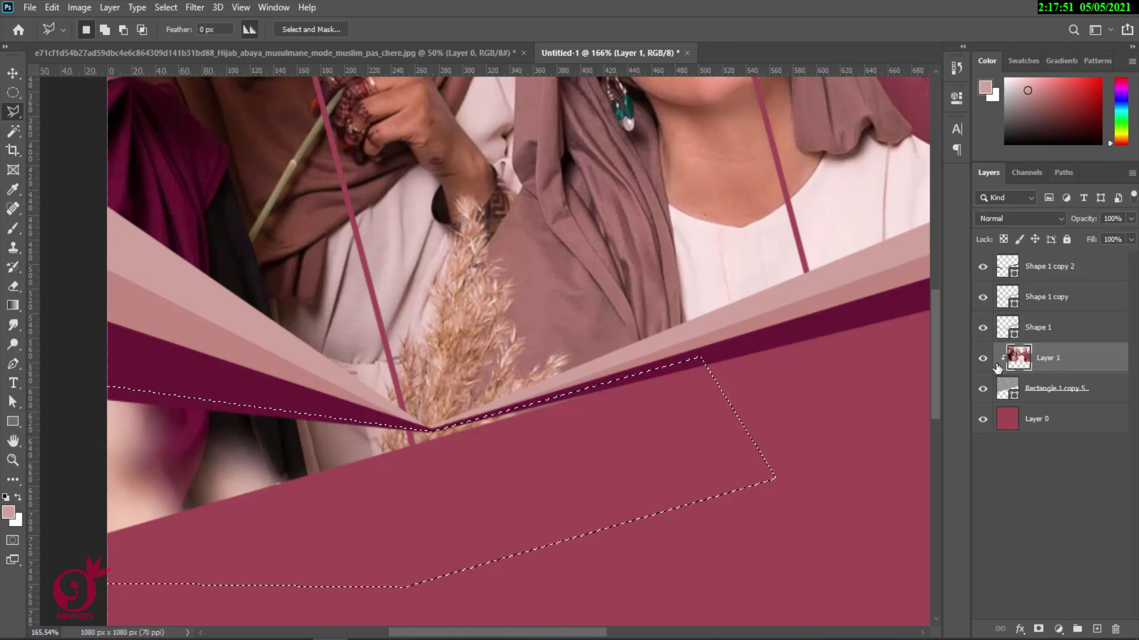
{"action": "key", "text": "Delete"}
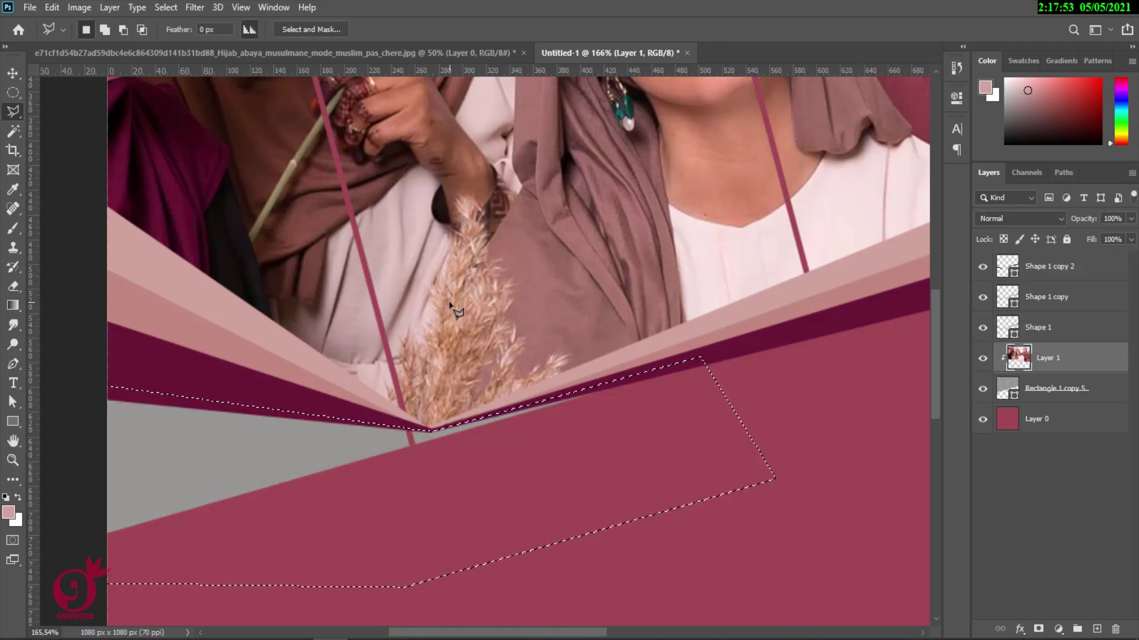
{"action": "left_click", "coordinate": [1018, 388]}
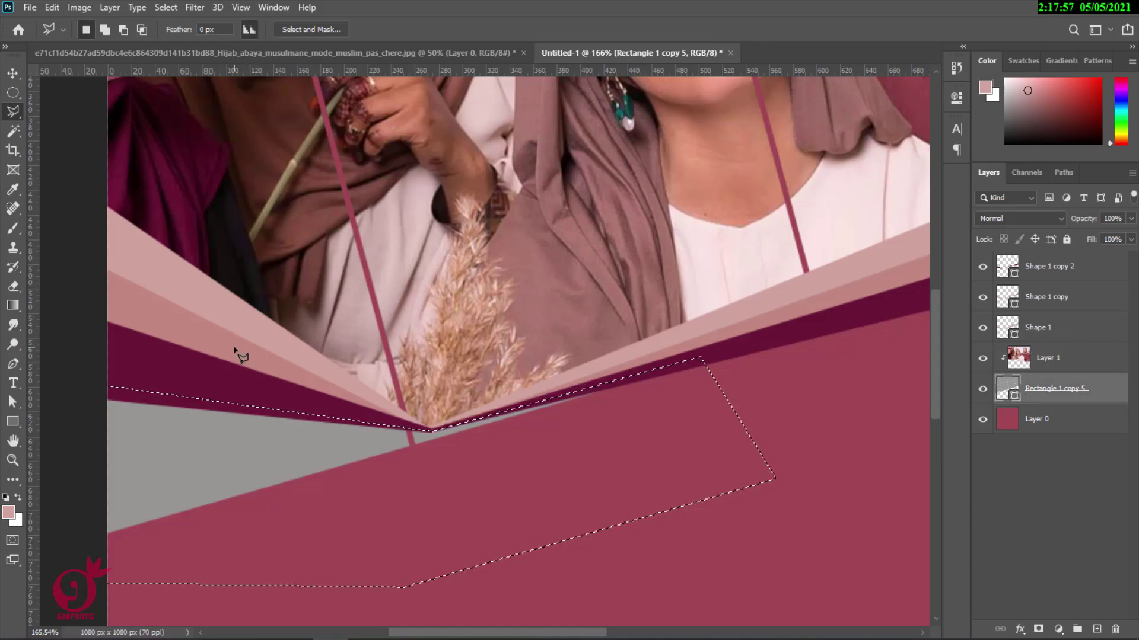
{"action": "key", "text": "Delete"}
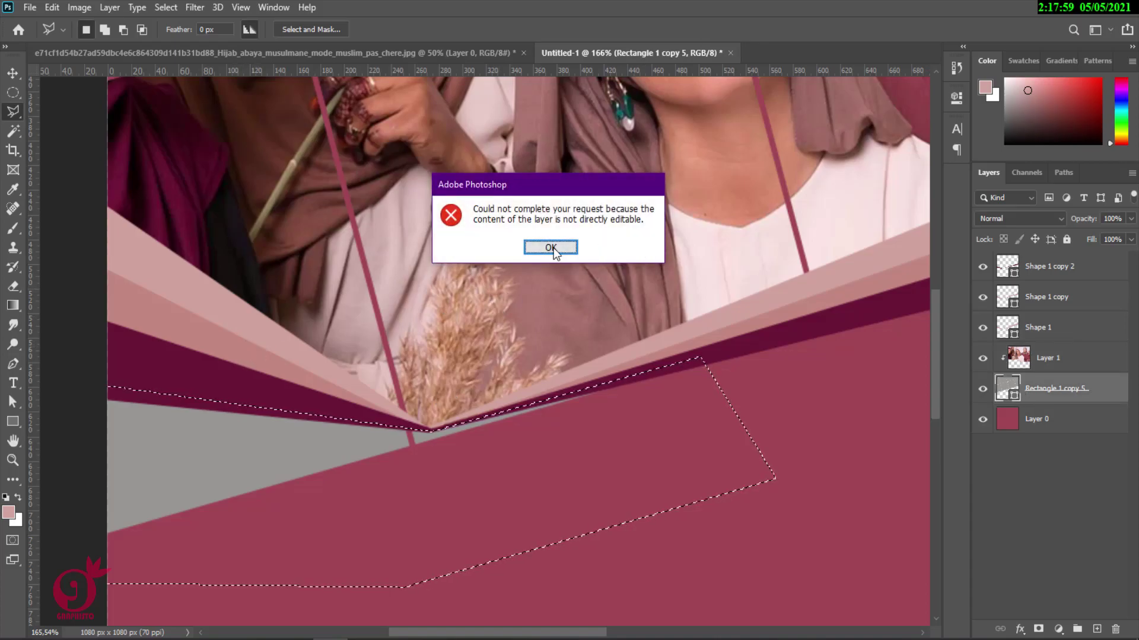
{"action": "left_click", "coordinate": [551, 248]}
{"action": "right_click", "coordinate": [1055, 396]}
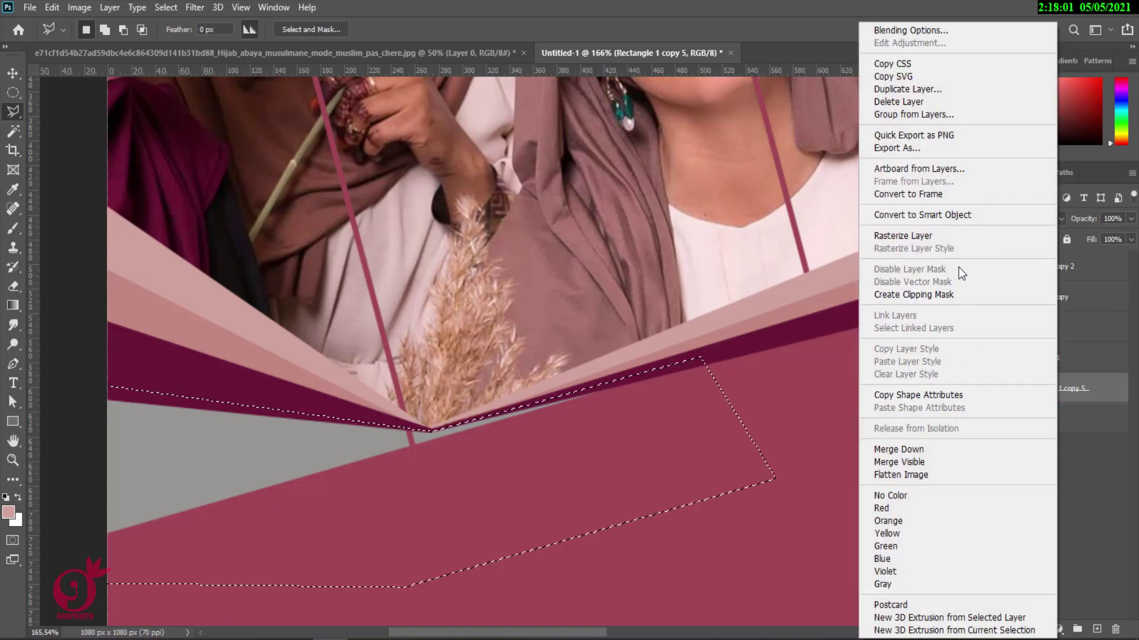
{"action": "left_click", "coordinate": [959, 235]}
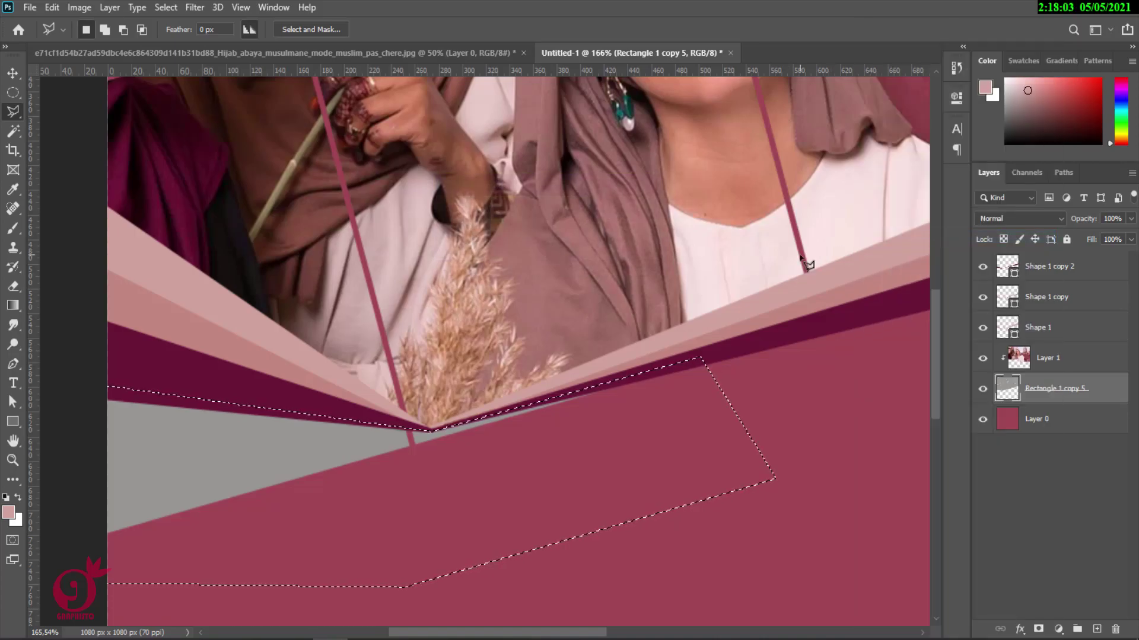
{"action": "key", "text": "Delete"}
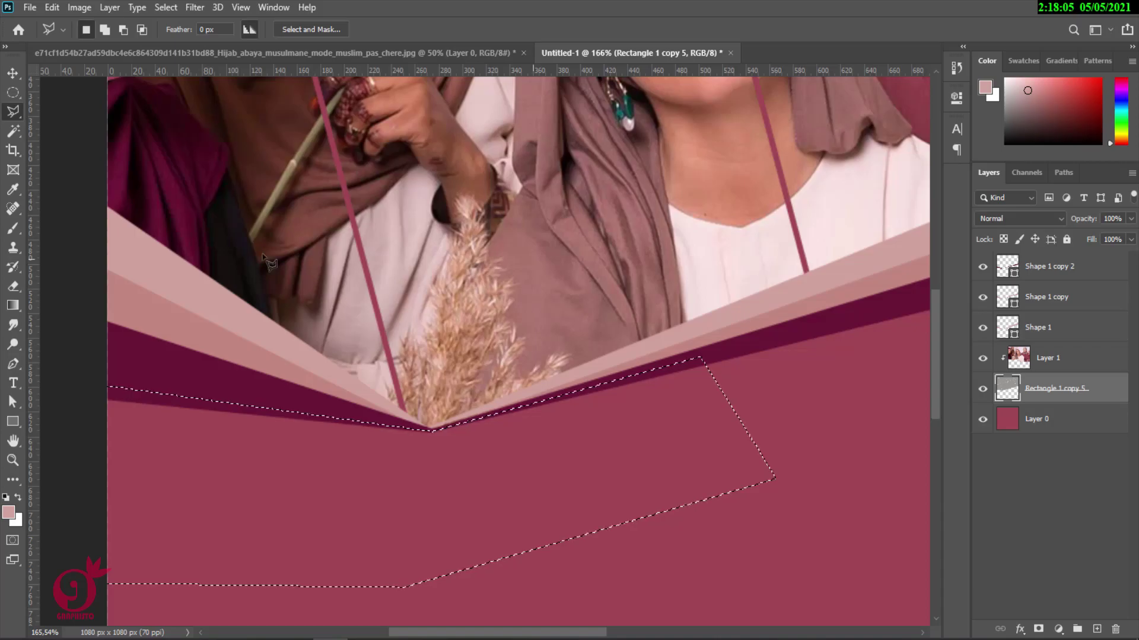
{"action": "left_click", "coordinate": [165, 7]}
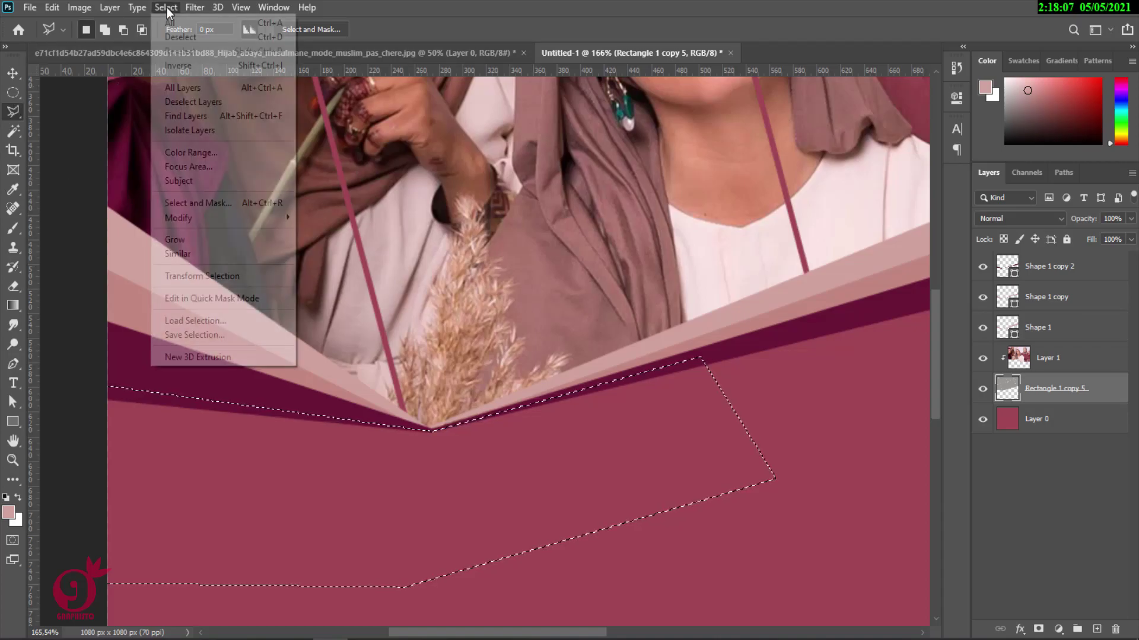
{"action": "left_click", "coordinate": [178, 38]}
{"action": "scroll", "coordinate": [463, 302], "scroll_direction": "down", "scroll_amount": 2}
Duplicate Rectangle 1 copy 5 to create Rectangle 1 copy 6
{"action": "scroll", "coordinate": [456, 332], "scroll_direction": "down", "scroll_amount": 3}
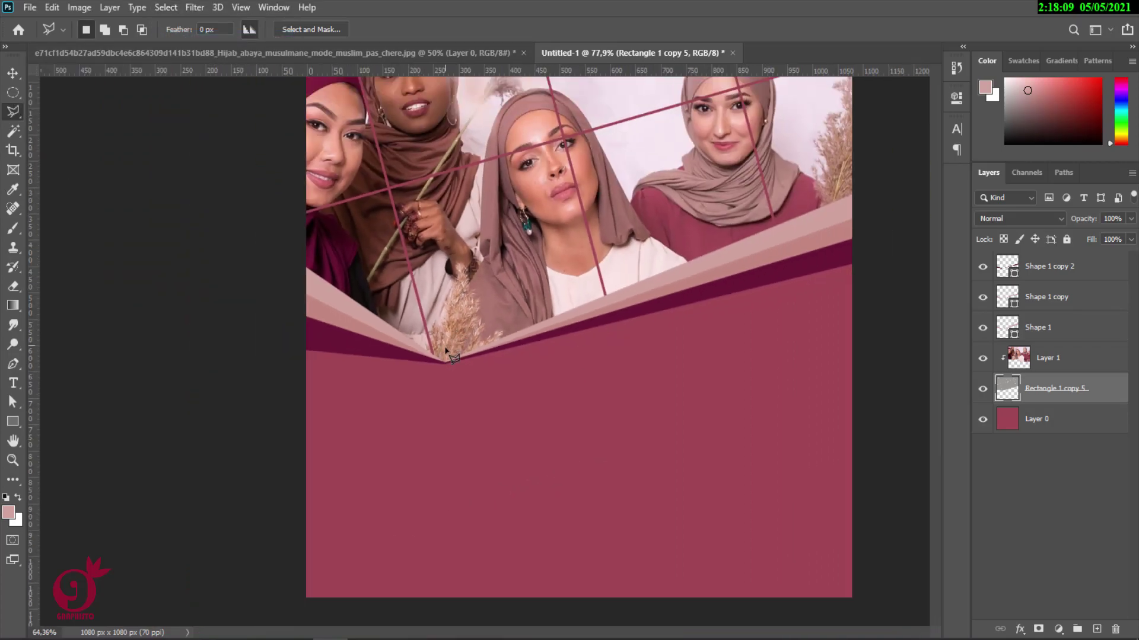
{"action": "scroll", "coordinate": [446, 351], "scroll_direction": "down", "scroll_amount": 2}
{"action": "scroll", "coordinate": [498, 385], "scroll_direction": "up", "scroll_amount": 1}
{"action": "scroll", "coordinate": [495, 382], "scroll_direction": "up", "scroll_amount": 1}
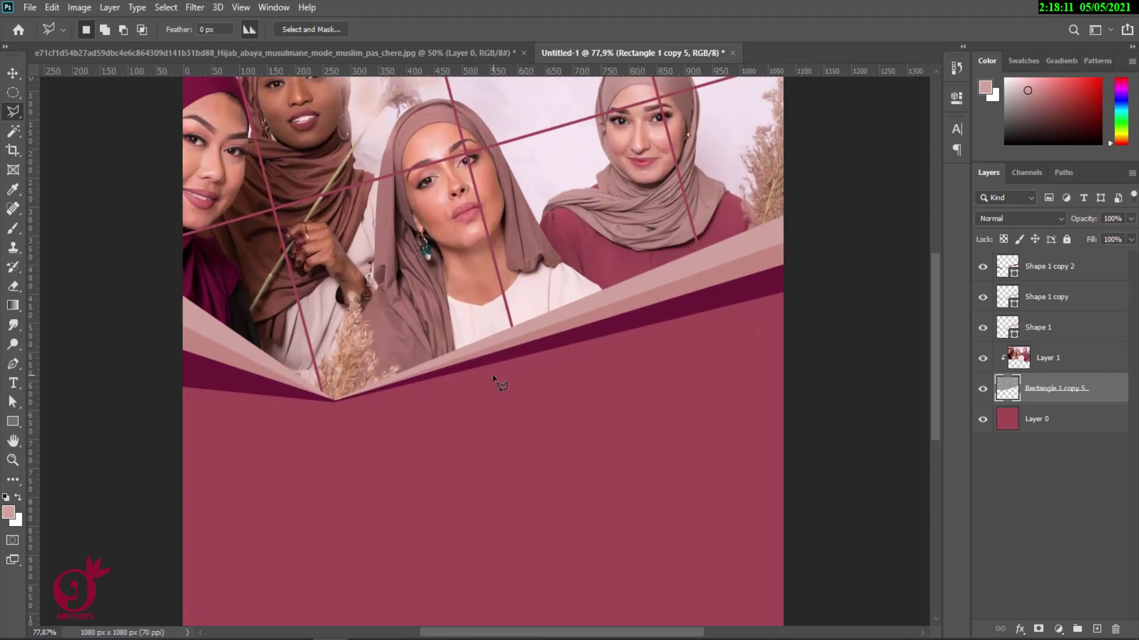
{"action": "scroll", "coordinate": [492, 380], "scroll_direction": "down", "scroll_amount": 2}
{"action": "left_click", "coordinate": [13, 73]}
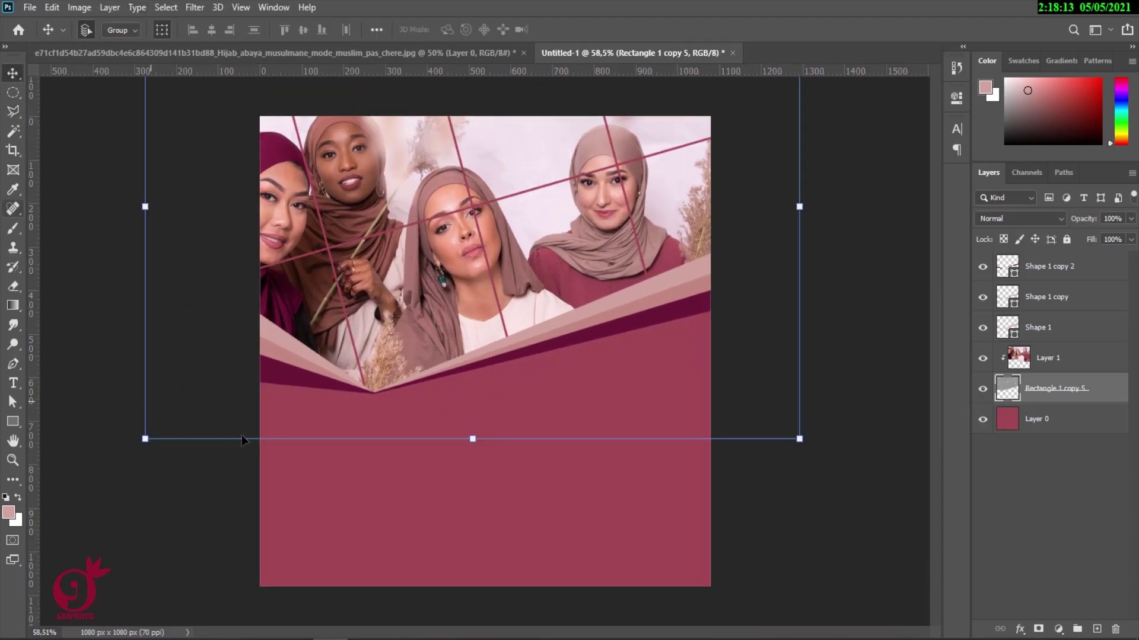
{"action": "left_click", "coordinate": [847, 396]}
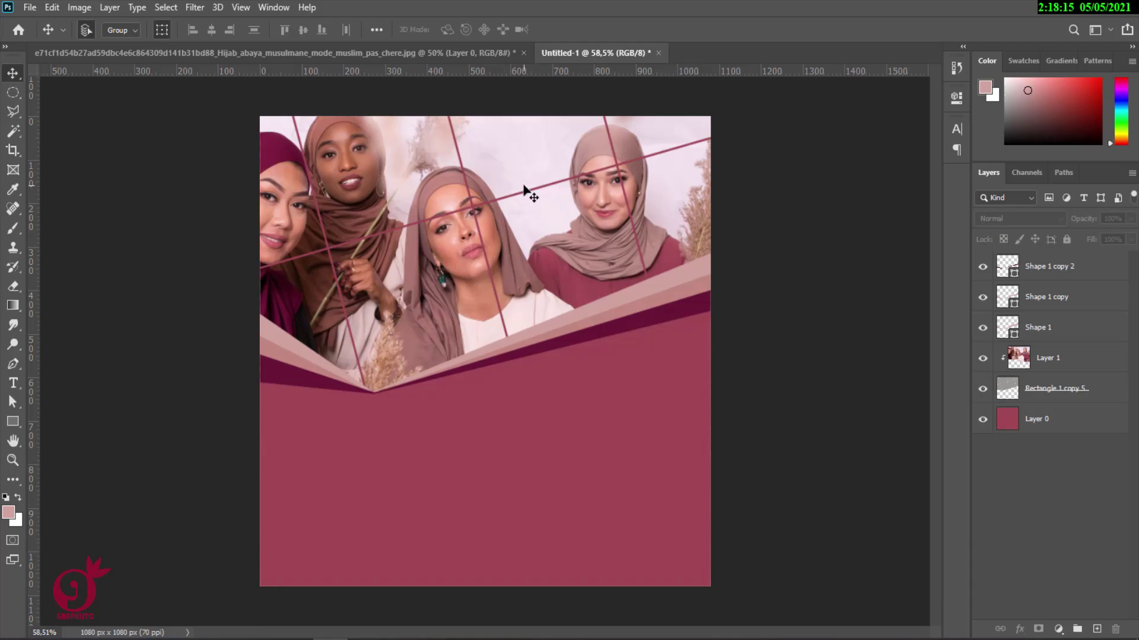
{"action": "left_click", "coordinate": [520, 190]}
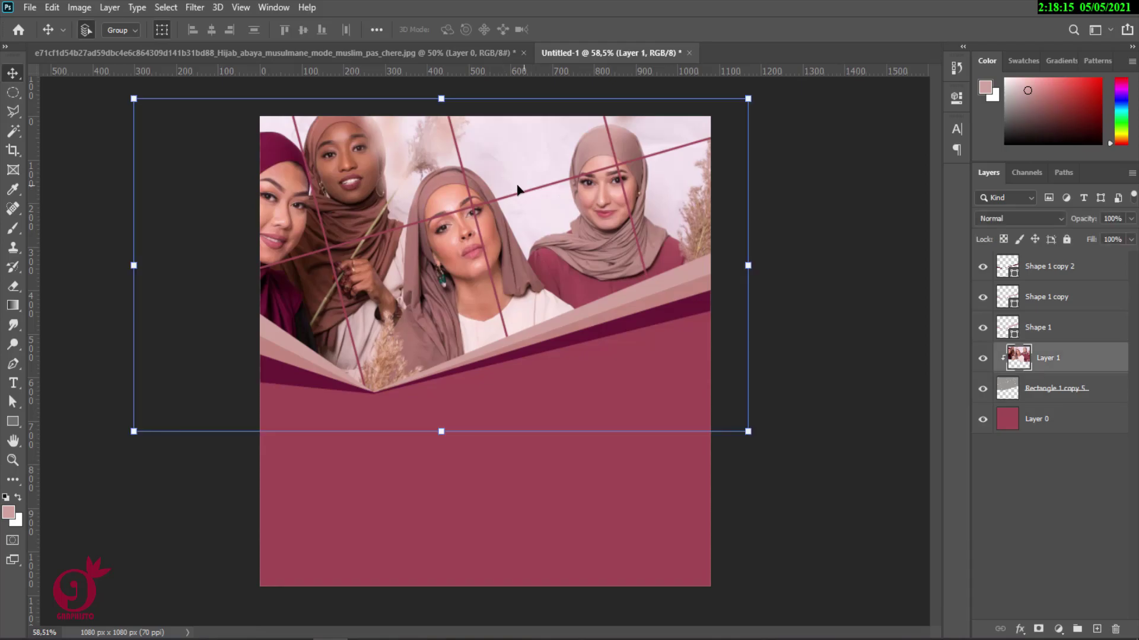
{"action": "left_click", "coordinate": [1025, 386]}
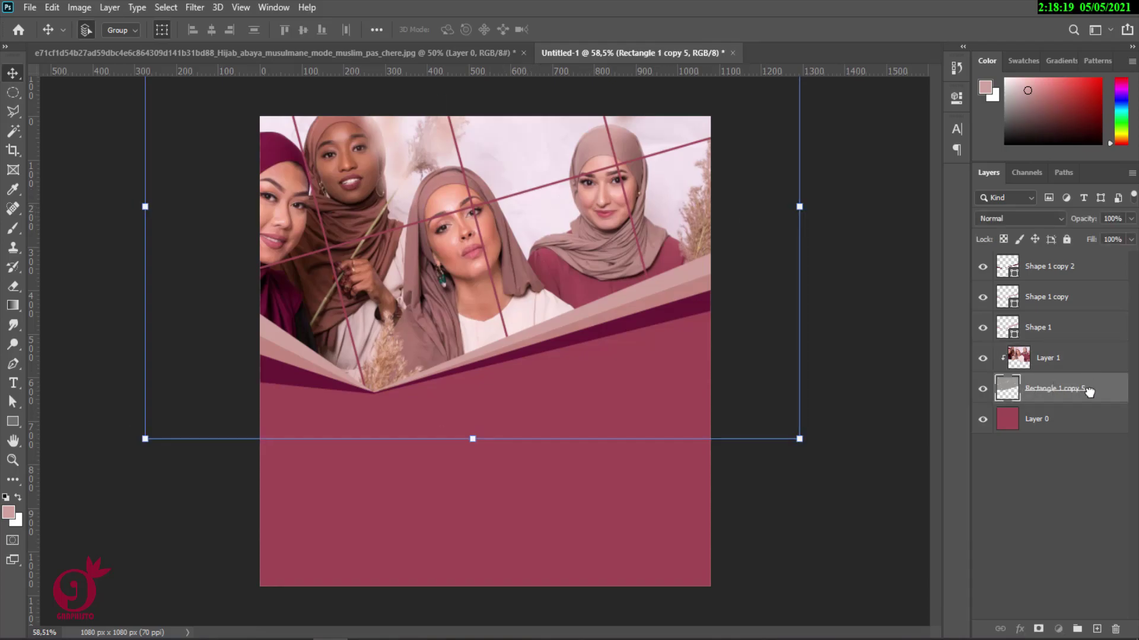
{"action": "left_click_drag", "start_coordinate": [1089, 391], "coordinate": [1098, 627]}
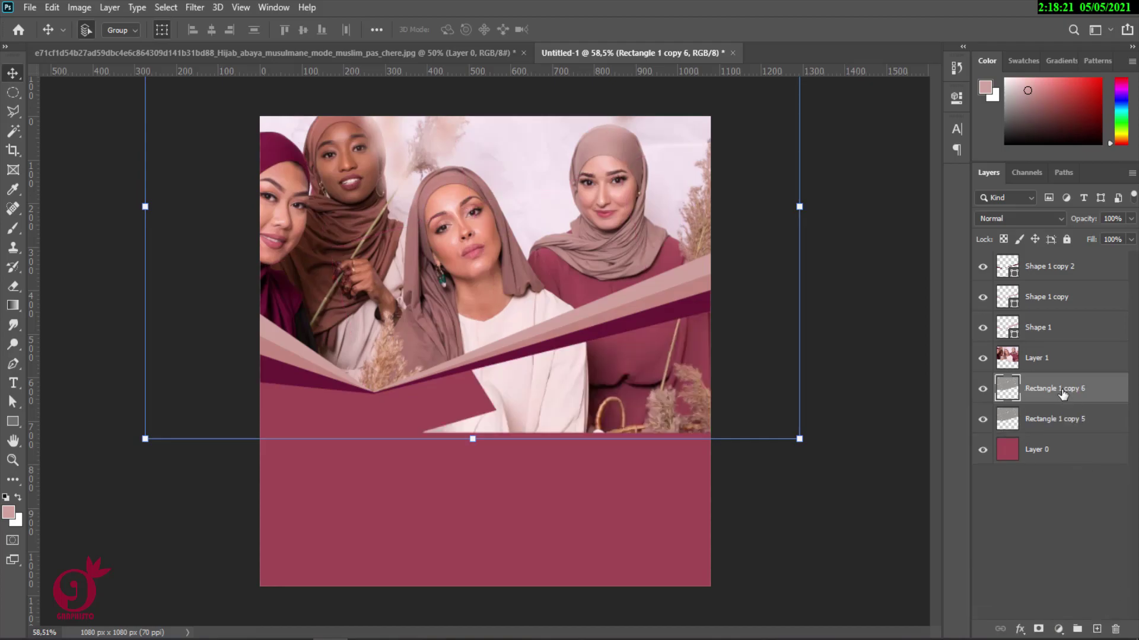
Clip the hijab group photo to Rectangle 1 copy 6 as a clipping mask
{"action": "left_click", "coordinate": [1060, 368]}
{"action": "right_click", "coordinate": [1066, 364]}
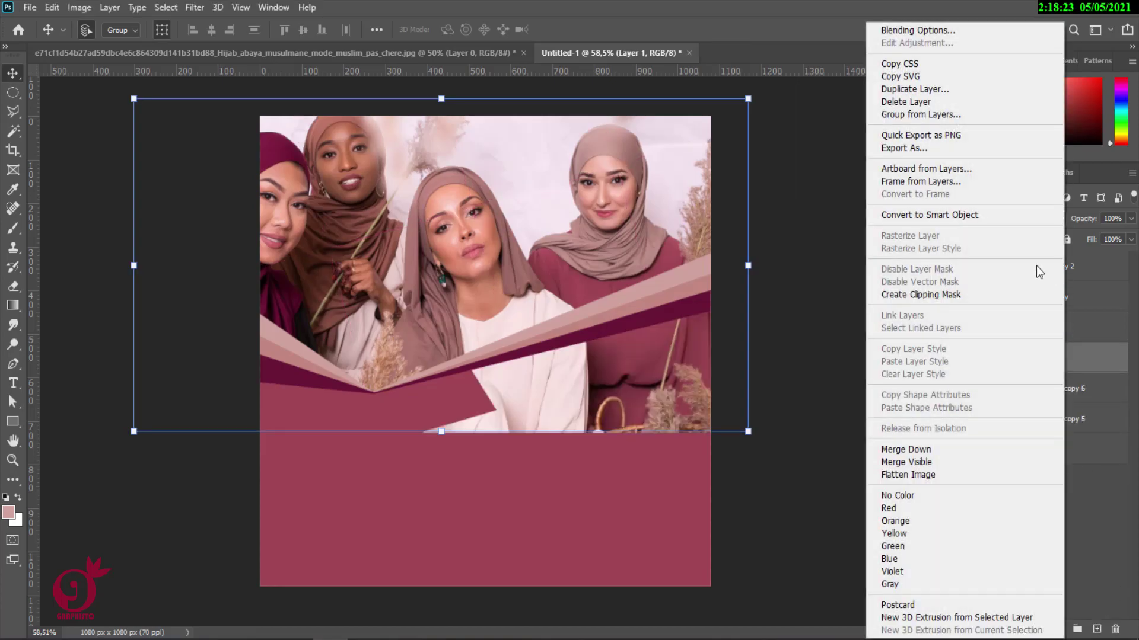
{"action": "left_click", "coordinate": [957, 302]}
{"action": "left_click", "coordinate": [1067, 419]}
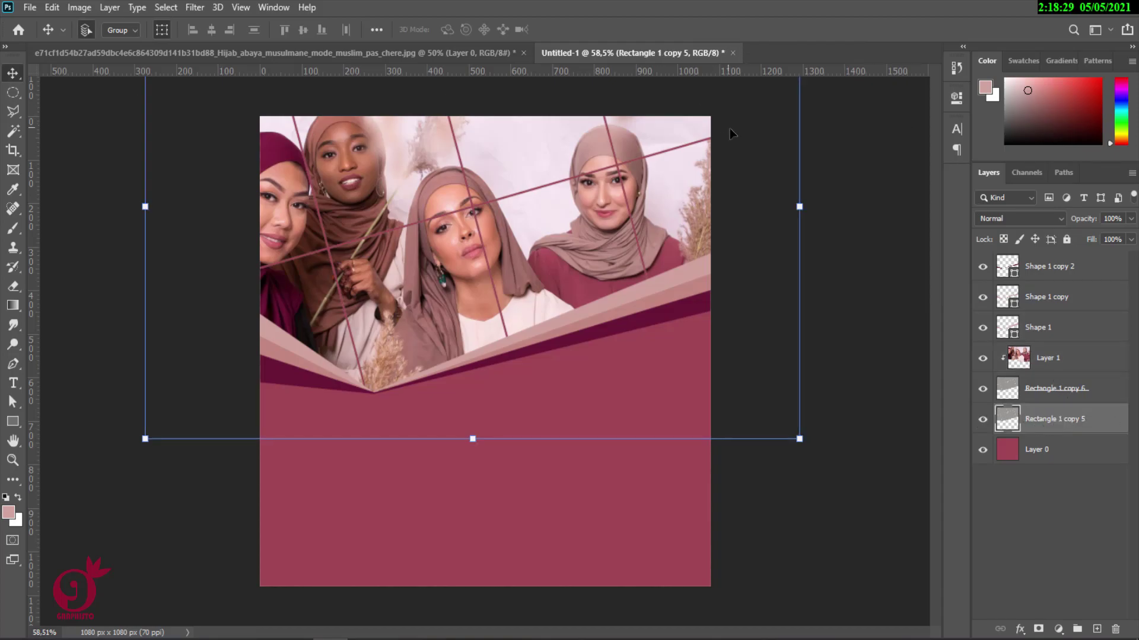
Nudge Rectangle 1 copy 5 down and roughly scale, rotate and place it below the chevron
{"action": "key", "text": "Down"}
{"action": "key", "text": "Down"}
{"action": "key", "text": "Down"}
{"action": "key", "text": "Down"}
{"action": "key", "text": "Down"}
{"action": "key", "text": "Down"}
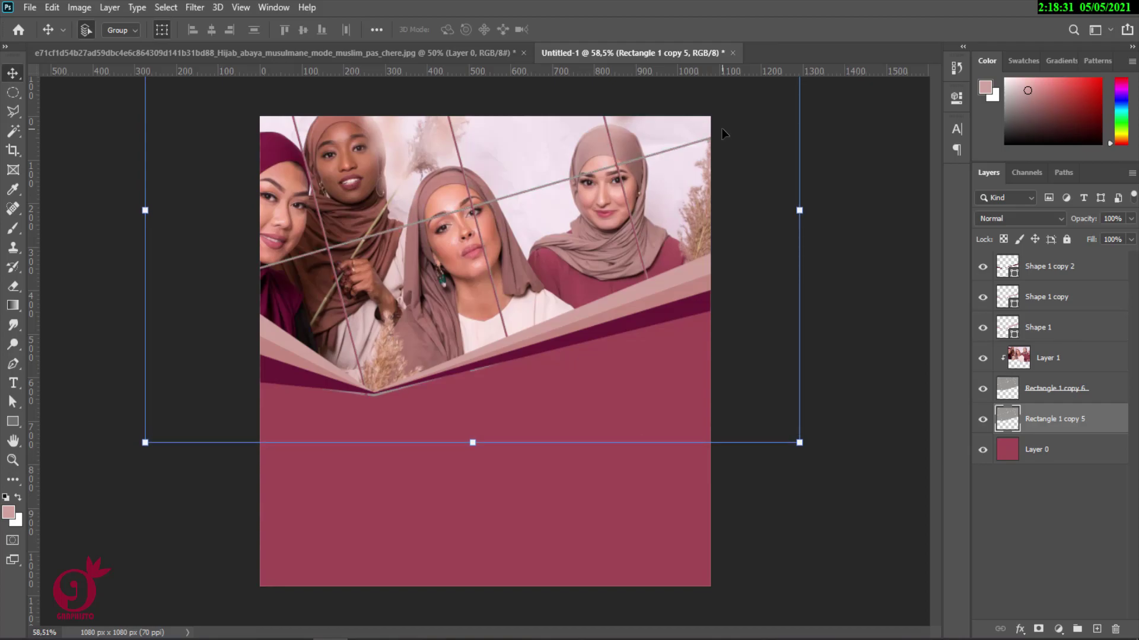
{"action": "key", "text": "Down"}
{"action": "key", "text": "Down"}
{"action": "key", "text": "Down"}
{"action": "key", "text": "Down"}
{"action": "key", "text": "Down"}
{"action": "key", "text": "Down"}
{"action": "key", "text": "Down"}
{"action": "key", "text": "Down"}
{"action": "key", "text": "Down"}
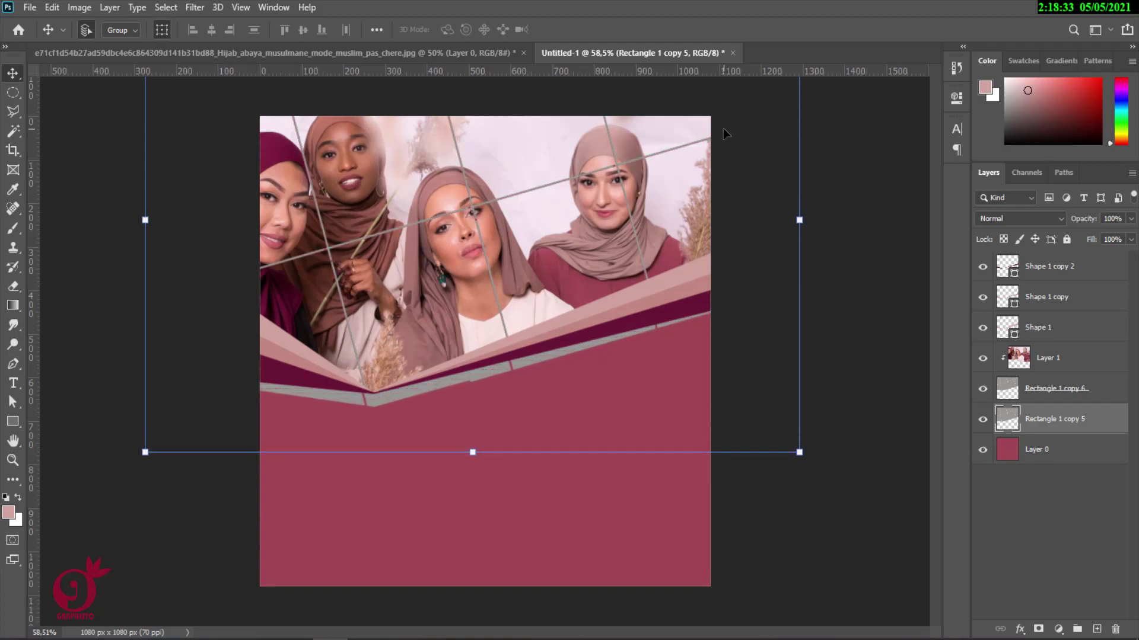
{"action": "mouse_move", "coordinate": [799, 452]}
{"action": "left_mouse_down"}
{"action": "mouse_move", "coordinate": [877, 508]}
{"action": "mouse_move", "coordinate": [839, 213]}
{"action": "mouse_move", "coordinate": [299, 156]}
{"action": "left_mouse_up"}
{"action": "left_click_drag", "start_coordinate": [533, 455], "coordinate": [563, 553]}
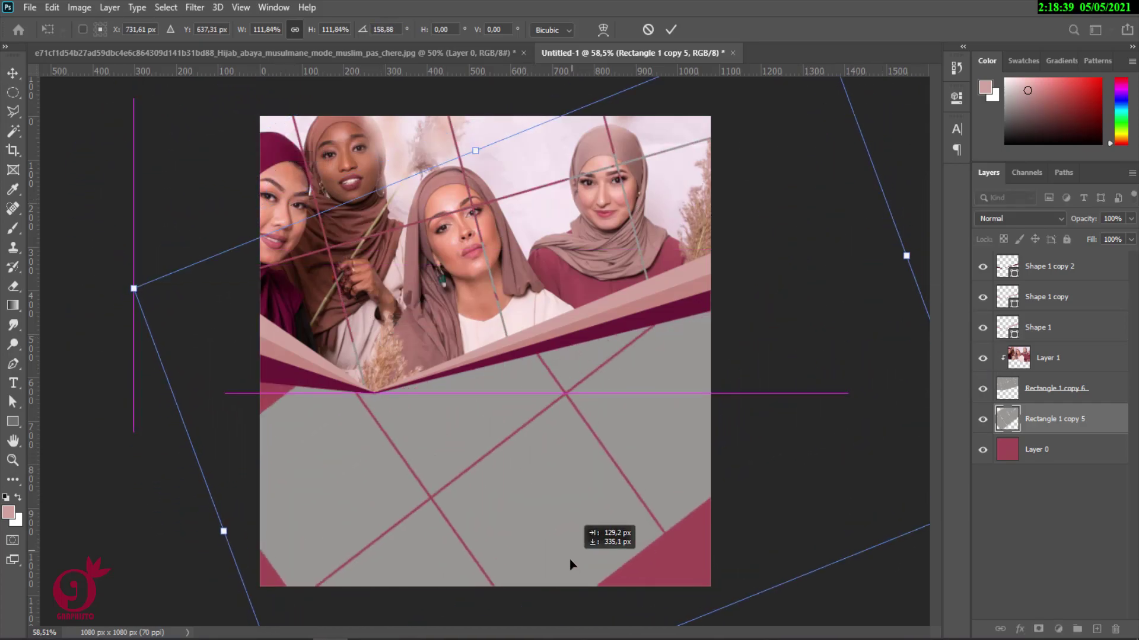
{"action": "left_click_drag", "start_coordinate": [113, 259], "coordinate": [214, 301]}
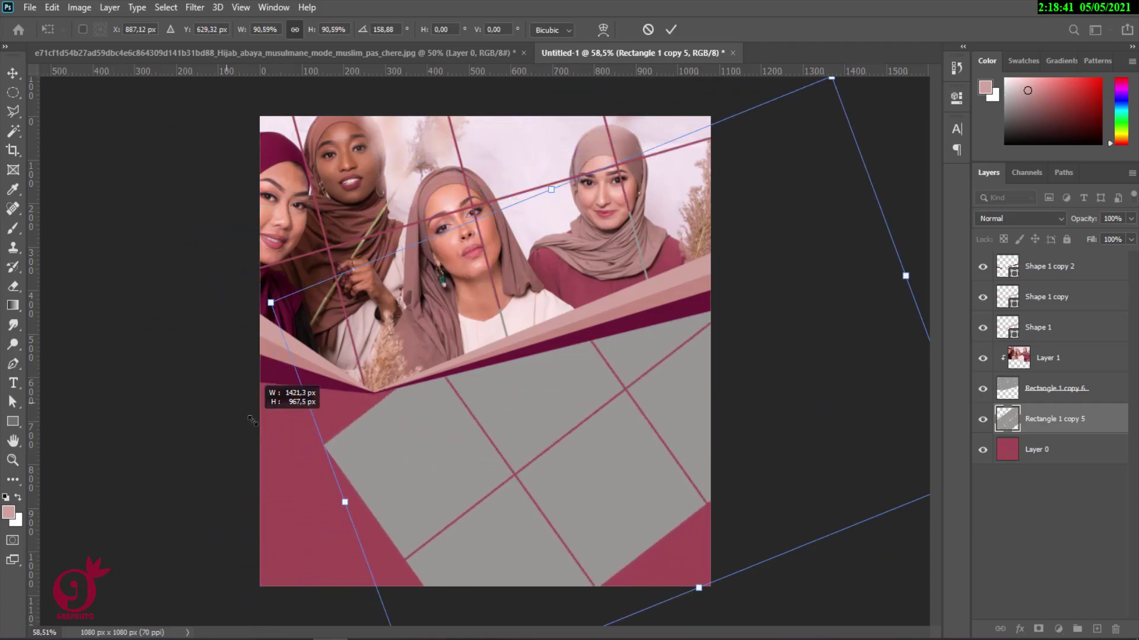
{"action": "mouse_move", "coordinate": [496, 408]}
{"action": "left_mouse_down"}
{"action": "mouse_move", "coordinate": [525, 421]}
{"action": "mouse_move", "coordinate": [781, 242]}
{"action": "left_mouse_up"}
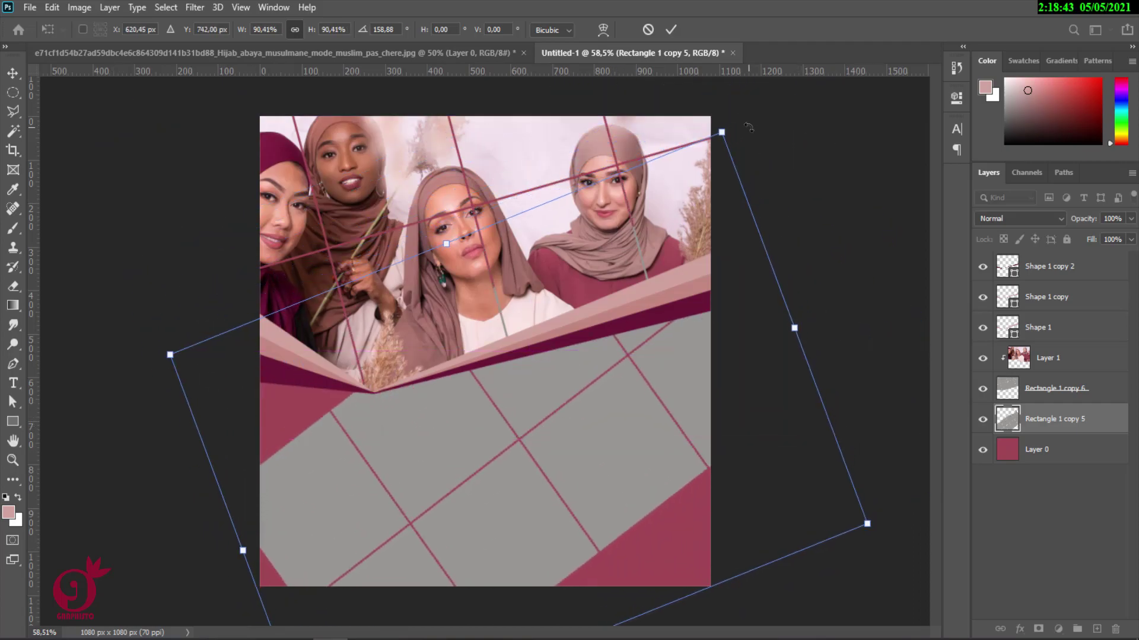
{"action": "left_click_drag", "start_coordinate": [771, 125], "coordinate": [858, 384]}
{"action": "left_click_drag", "start_coordinate": [659, 402], "coordinate": [734, 426]}
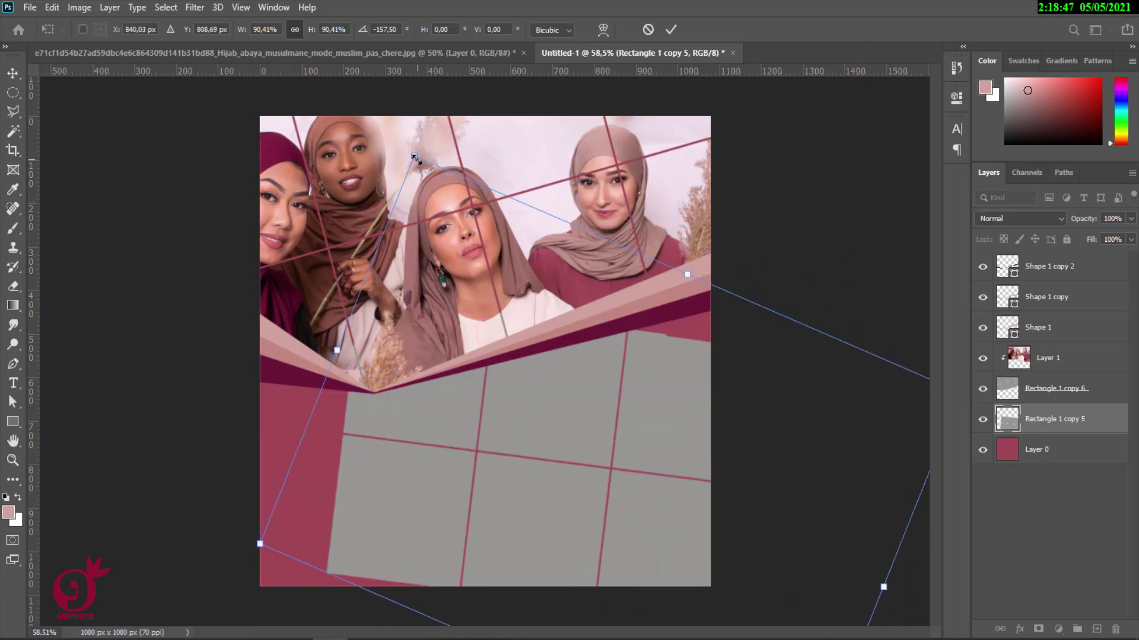
Refine the grid to about 71% scale, commit the transform, and move it into place
{"action": "left_click_drag", "start_coordinate": [414, 157], "coordinate": [510, 249]}
{"action": "left_click_drag", "start_coordinate": [561, 466], "coordinate": [581, 342]}
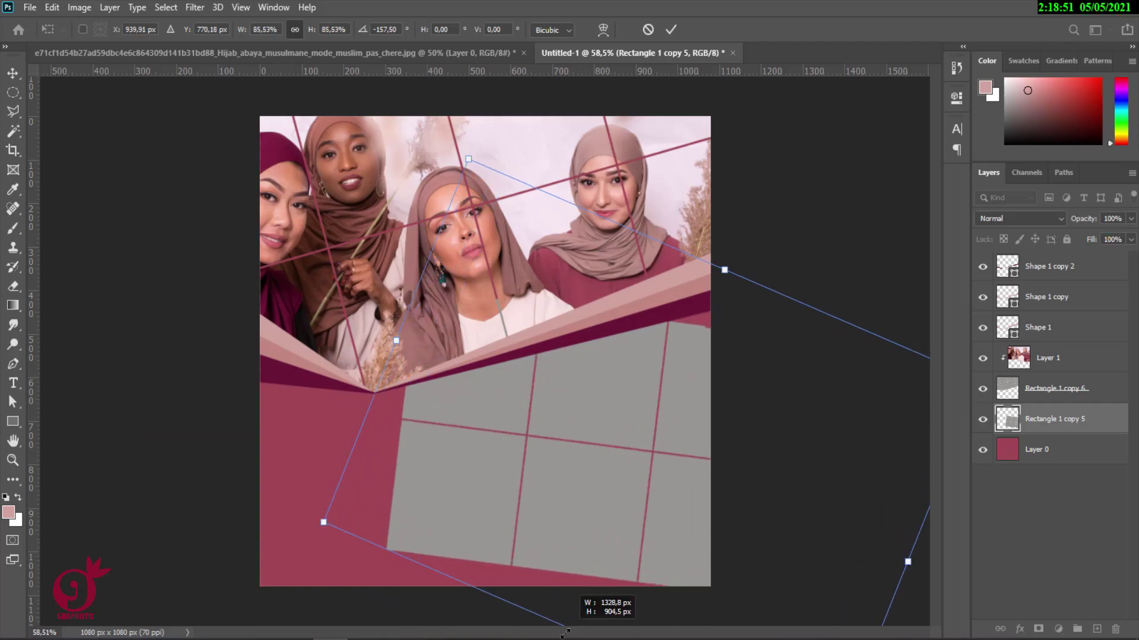
{"action": "left_click_drag", "start_coordinate": [603, 574], "coordinate": [549, 616]}
{"action": "mouse_move", "coordinate": [612, 534]}
{"action": "left_mouse_down"}
{"action": "mouse_move", "coordinate": [653, 519]}
{"action": "mouse_move", "coordinate": [670, 531]}
{"action": "left_mouse_up"}
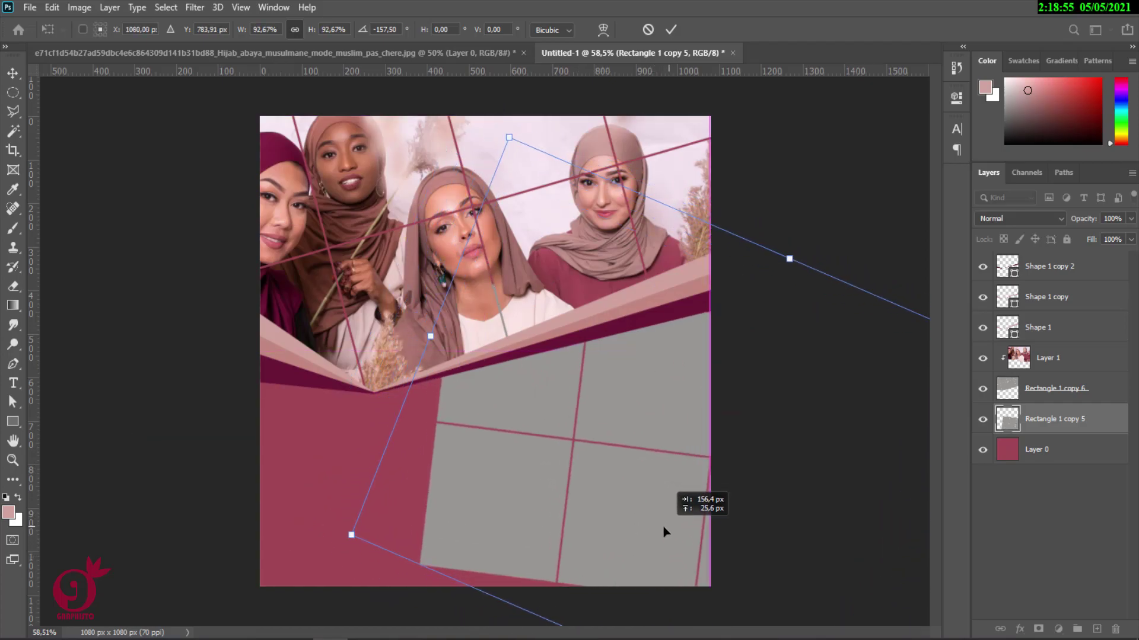
{"action": "left_click_drag", "start_coordinate": [670, 530], "coordinate": [664, 529]}
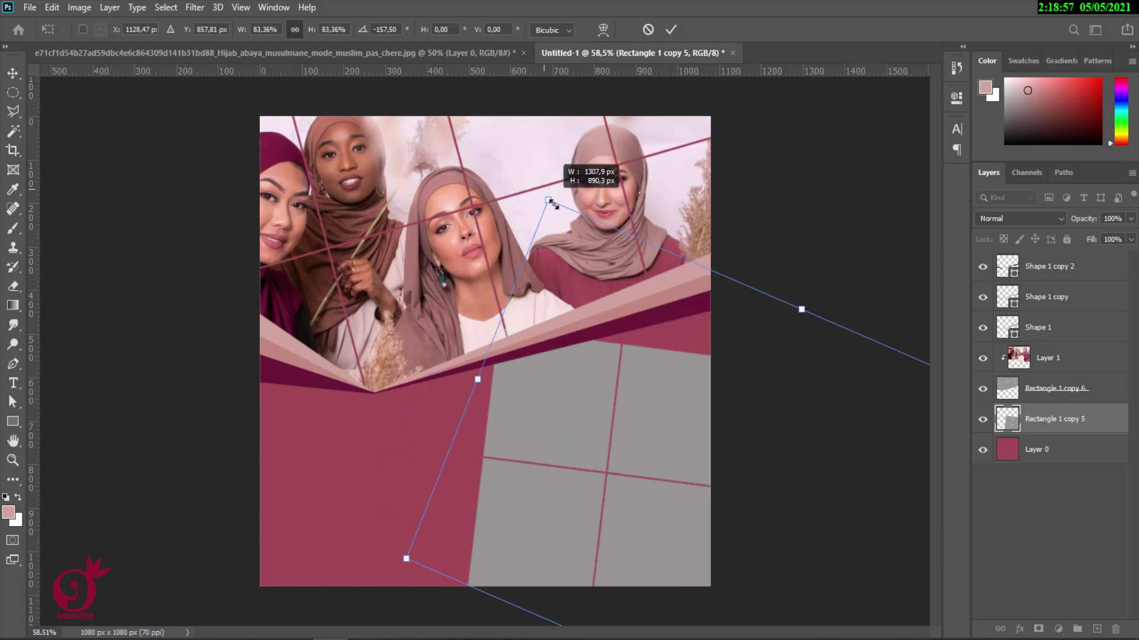
{"action": "left_click_drag", "start_coordinate": [509, 137], "coordinate": [600, 279]}
{"action": "mouse_move", "coordinate": [541, 470]}
{"action": "left_mouse_down"}
{"action": "mouse_move", "coordinate": [494, 409]}
{"action": "mouse_move", "coordinate": [369, 457]}
{"action": "left_mouse_up"}
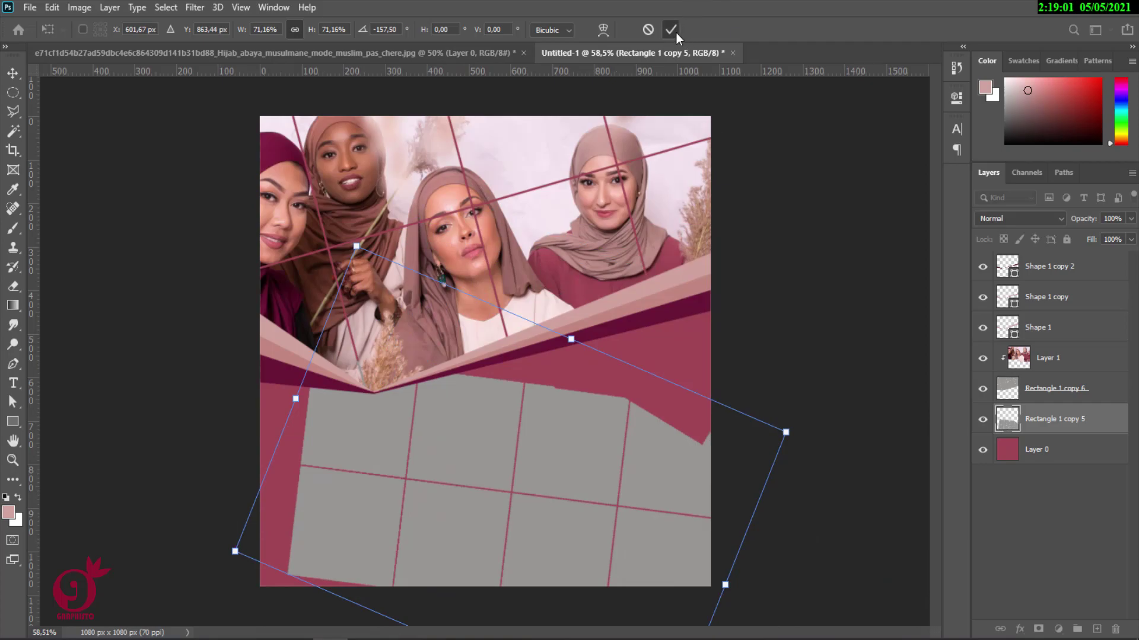
{"action": "left_click", "coordinate": [675, 32]}
{"action": "left_click_drag", "start_coordinate": [589, 483], "coordinate": [639, 458]}
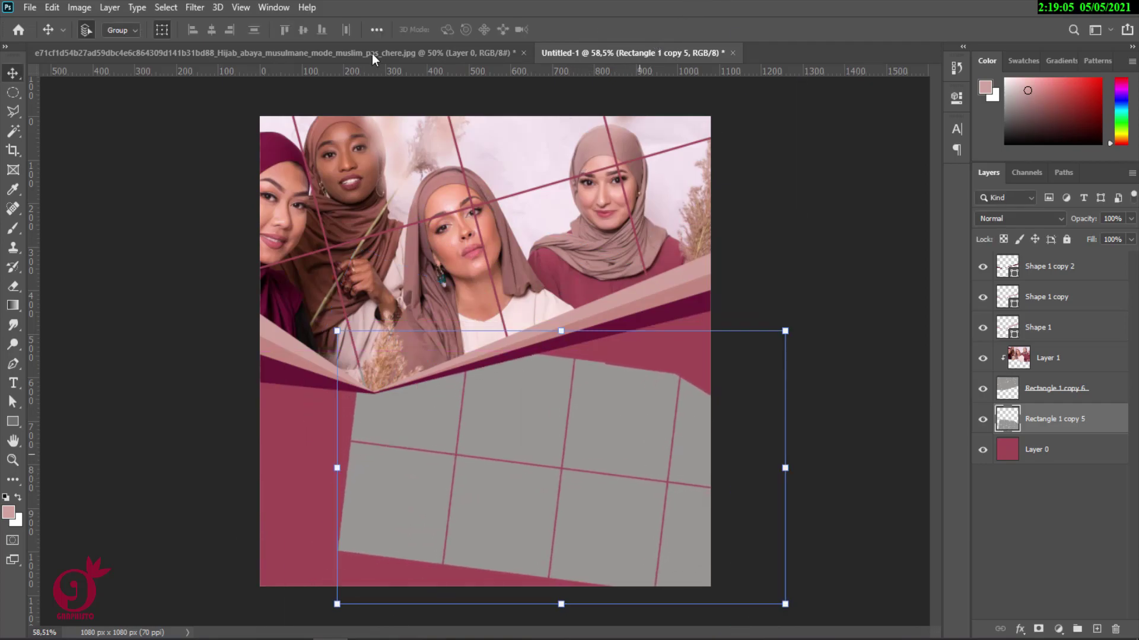
Draw a polygonal lasso selection around the grid's right-hand columns
{"action": "left_click", "coordinate": [13, 112]}
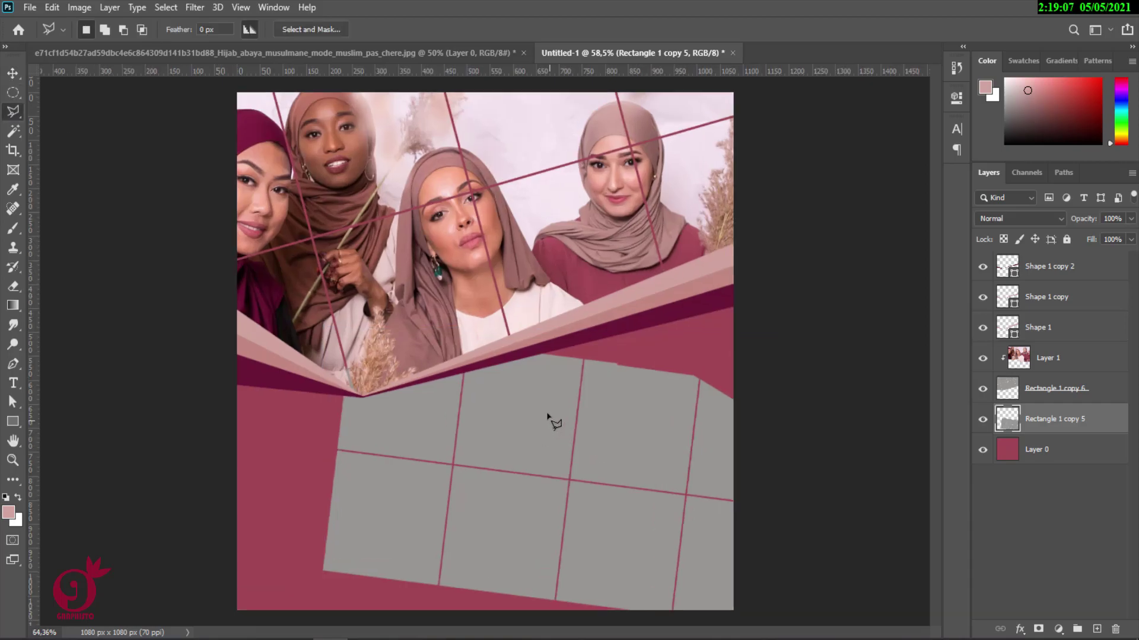
{"action": "scroll", "coordinate": [584, 390], "scroll_direction": "up", "scroll_amount": 3}
{"action": "left_click_drag", "start_coordinate": [630, 316], "coordinate": [621, 162]}
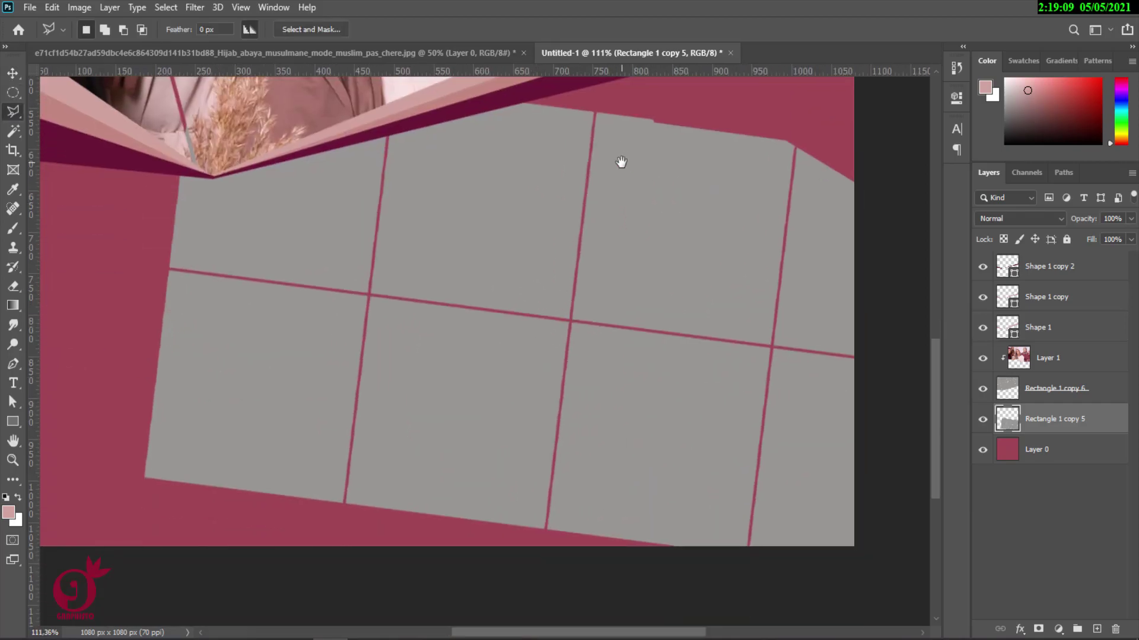
{"action": "left_click", "coordinate": [597, 101]}
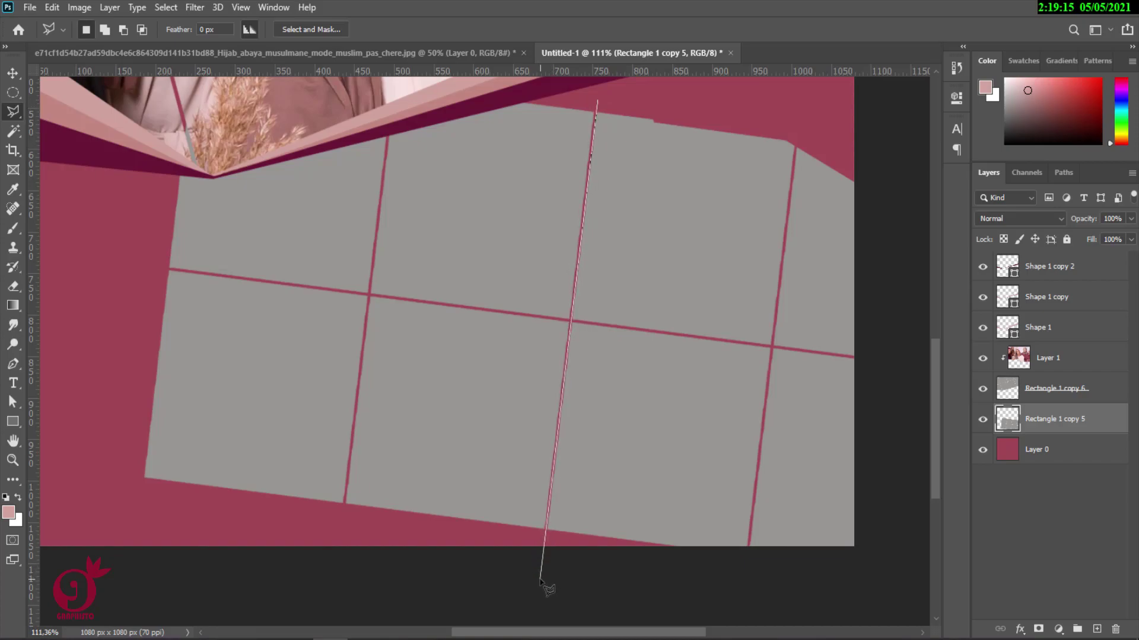
{"action": "key", "text": "Escape"}
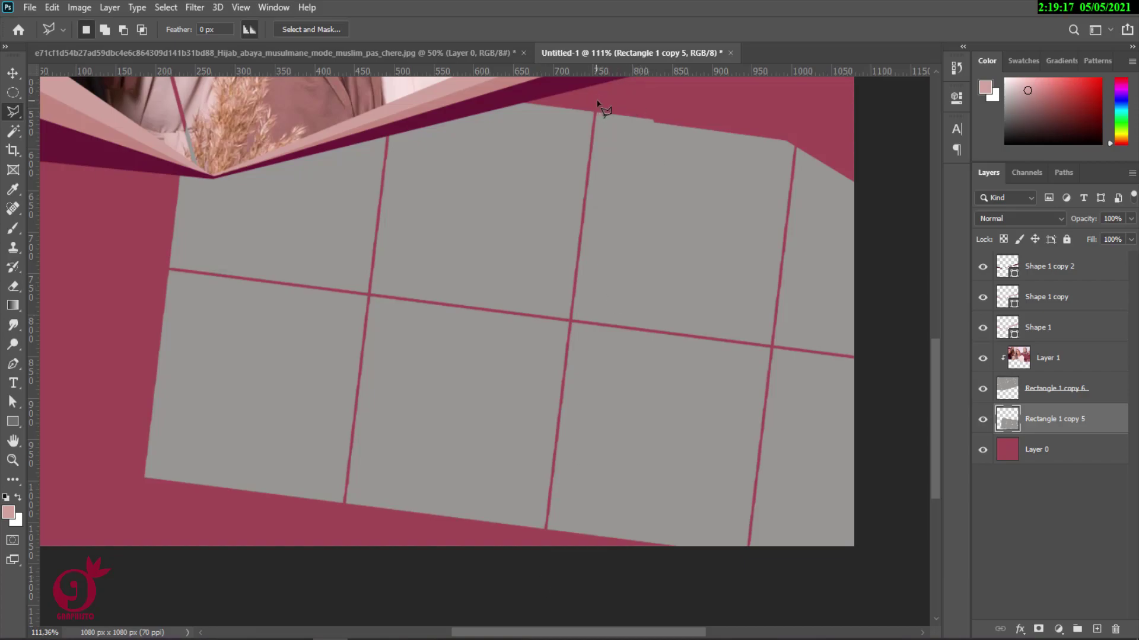
{"action": "left_click", "coordinate": [597, 101]}
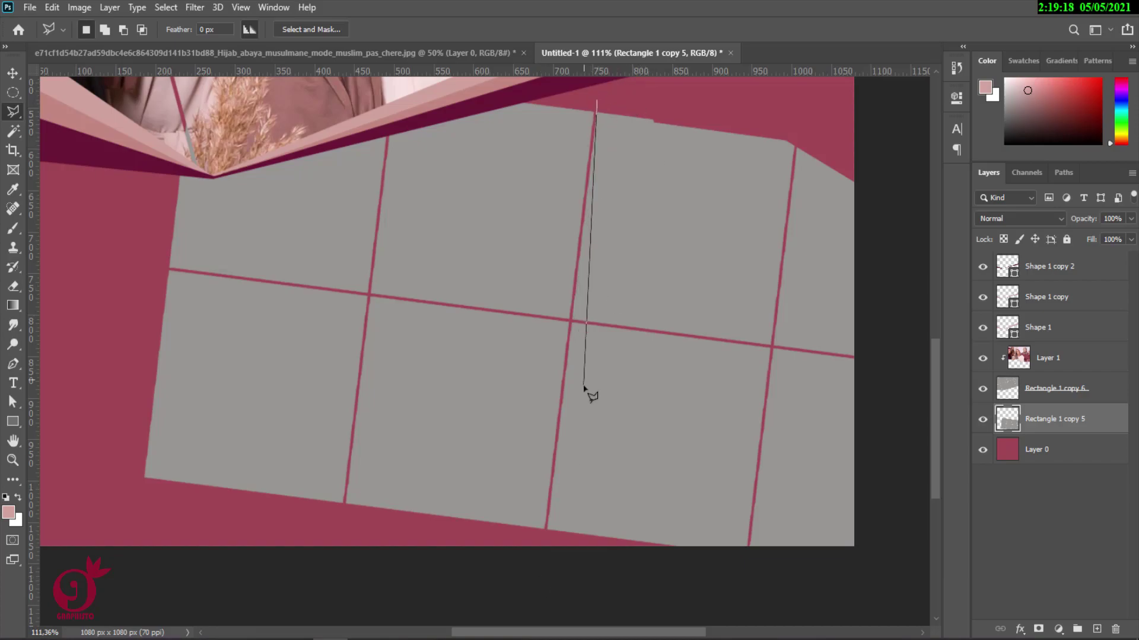
{"action": "left_click", "coordinate": [542, 568]}
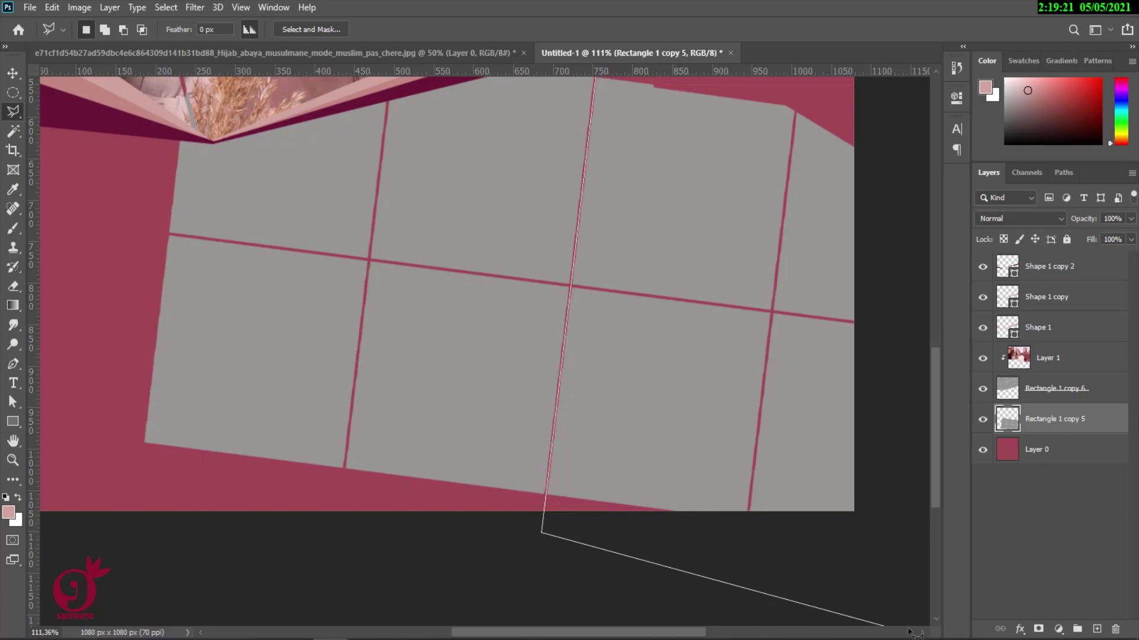
{"action": "left_click", "coordinate": [902, 586]}
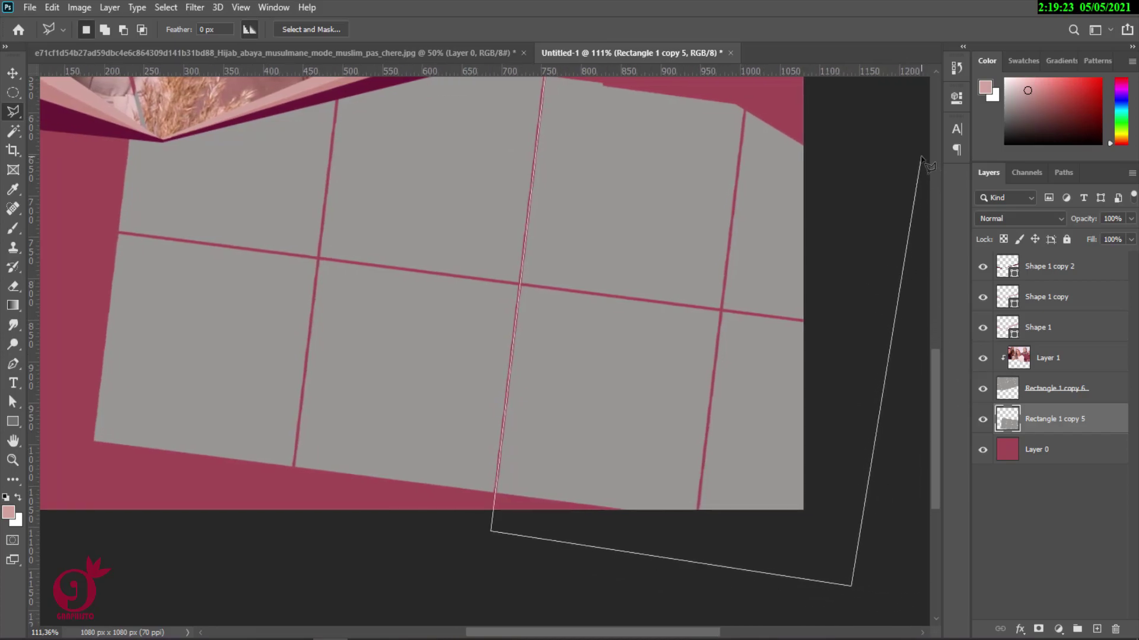
{"action": "left_click", "coordinate": [824, 65]}
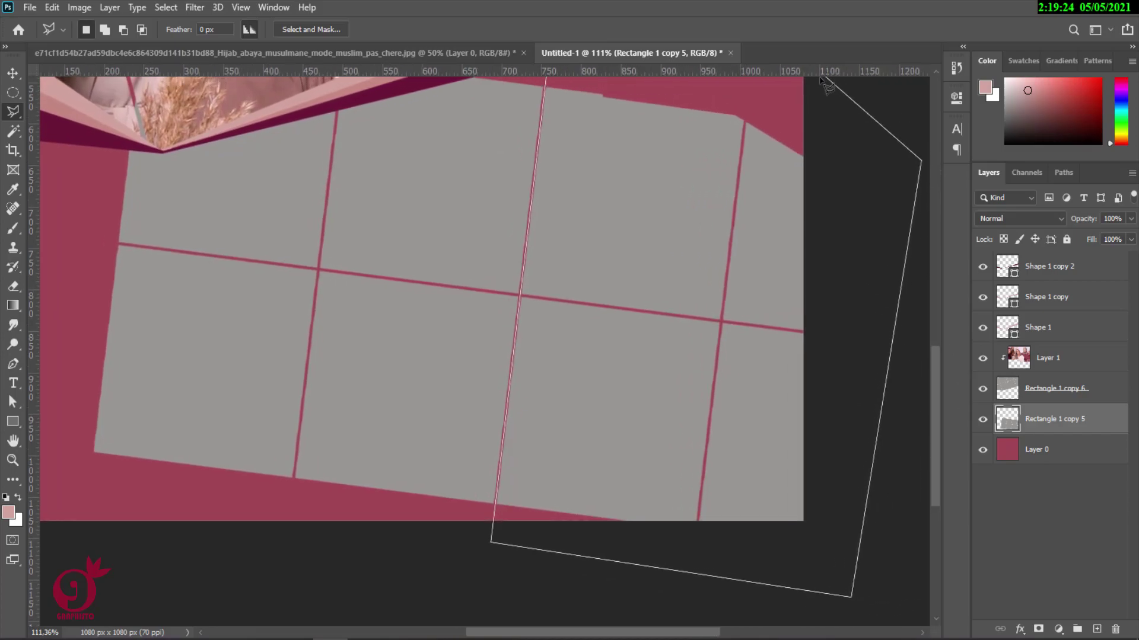
{"action": "left_click", "coordinate": [547, 90]}
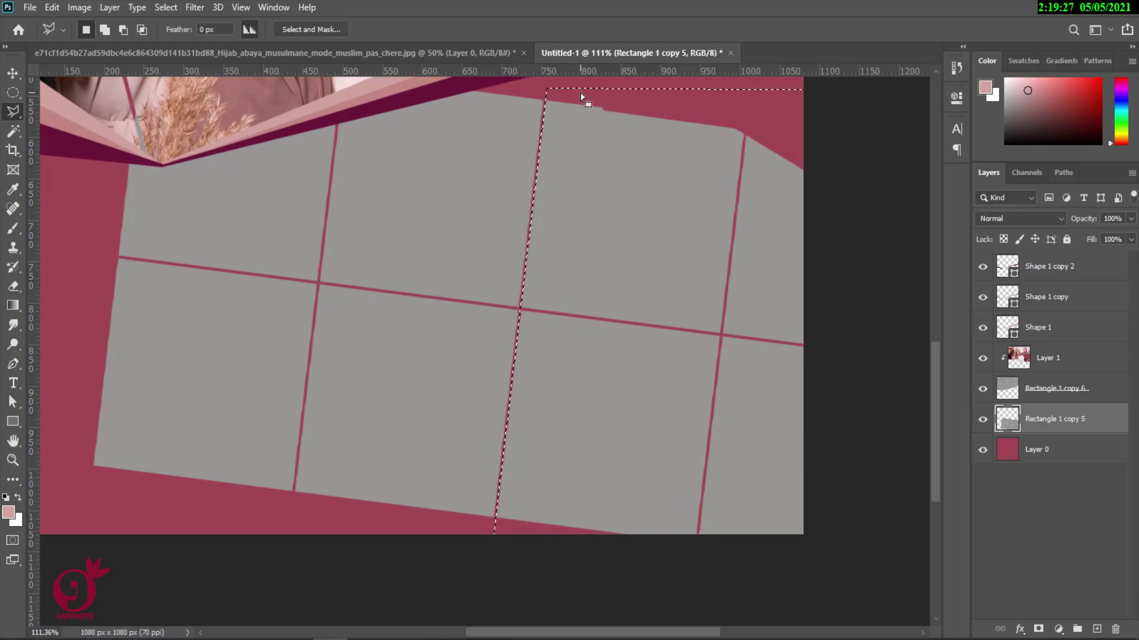
Erase the selected grey panels and clear the selection
{"action": "key", "text": "Delete"}
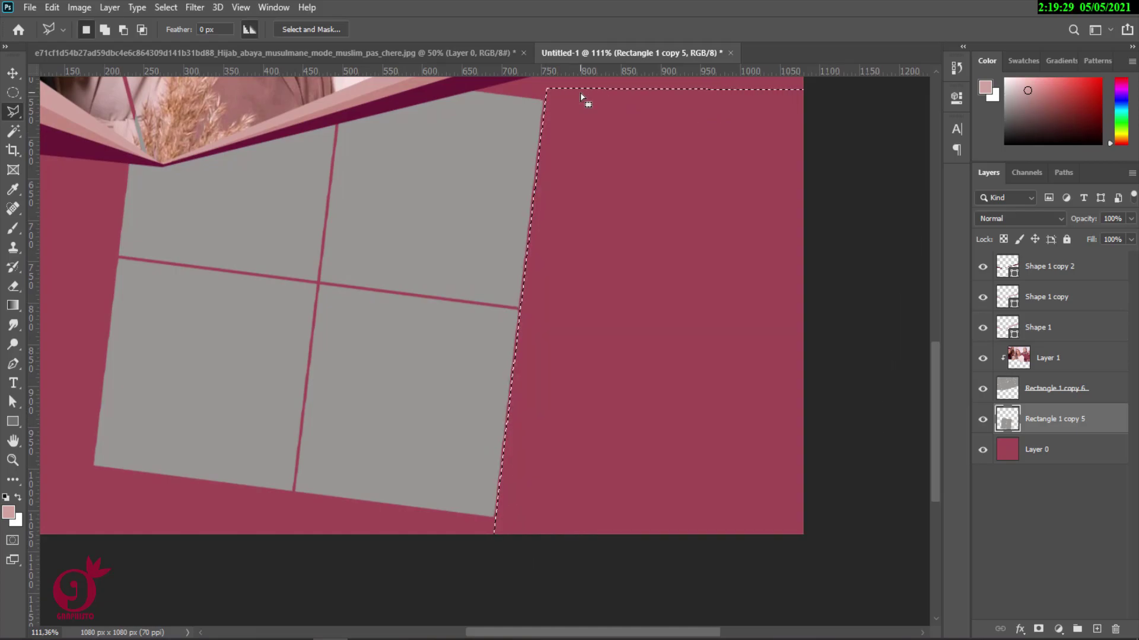
{"action": "left_click", "coordinate": [168, 7]}
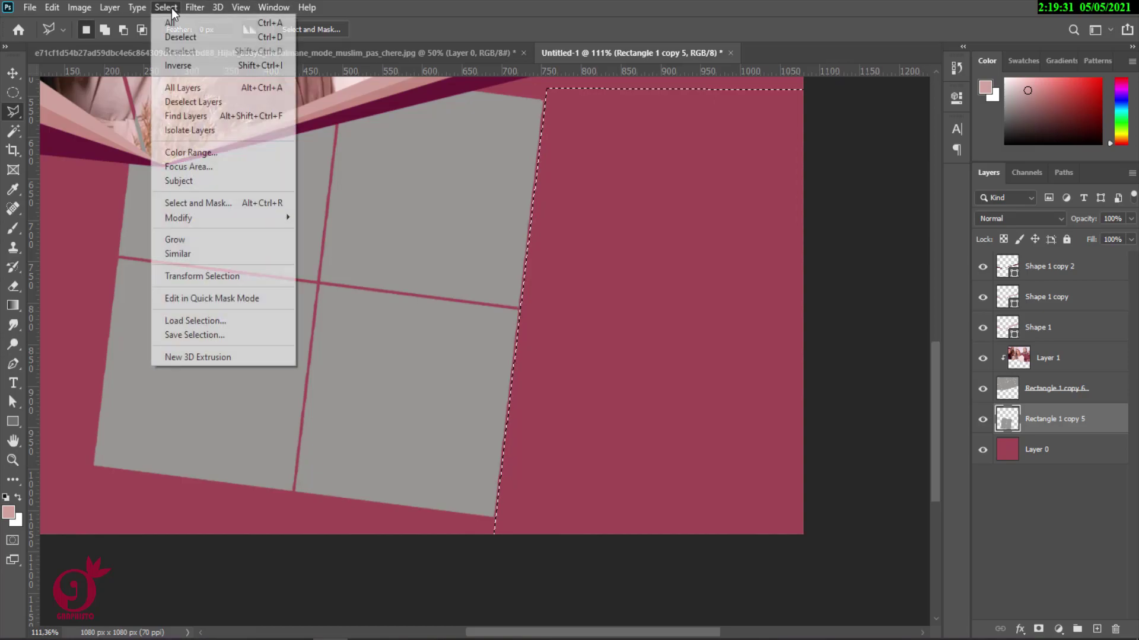
{"action": "left_click", "coordinate": [180, 38]}
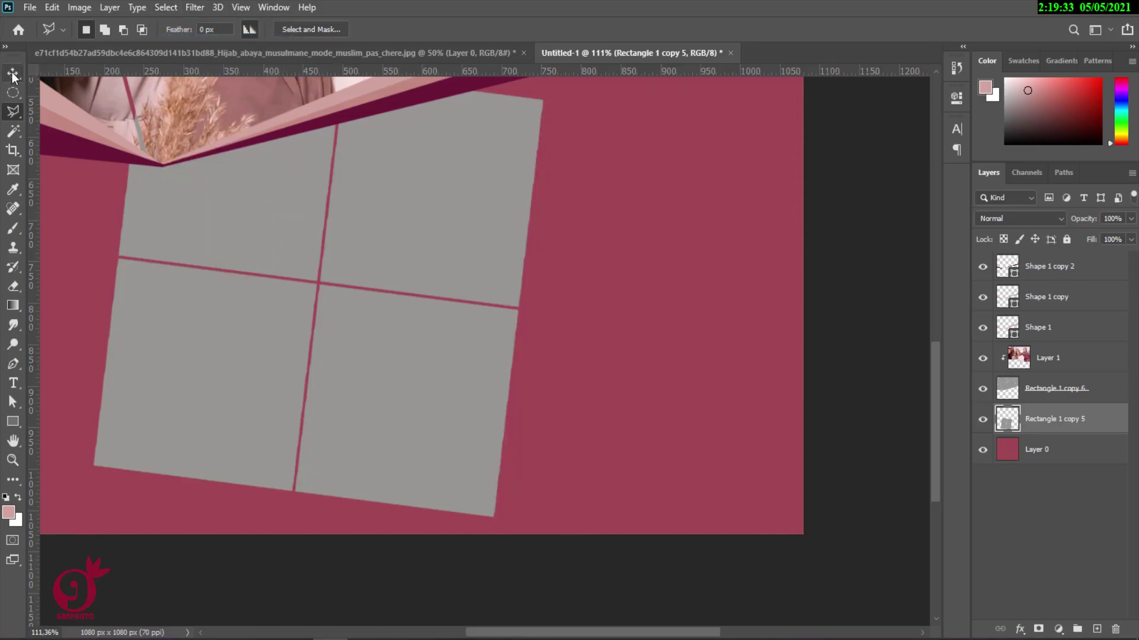
Slide the four-panel grid to the left and erase the leftover grey strip
{"action": "key", "text": "v"}
{"action": "left_click_drag", "start_coordinate": [414, 213], "coordinate": [152, 196]}
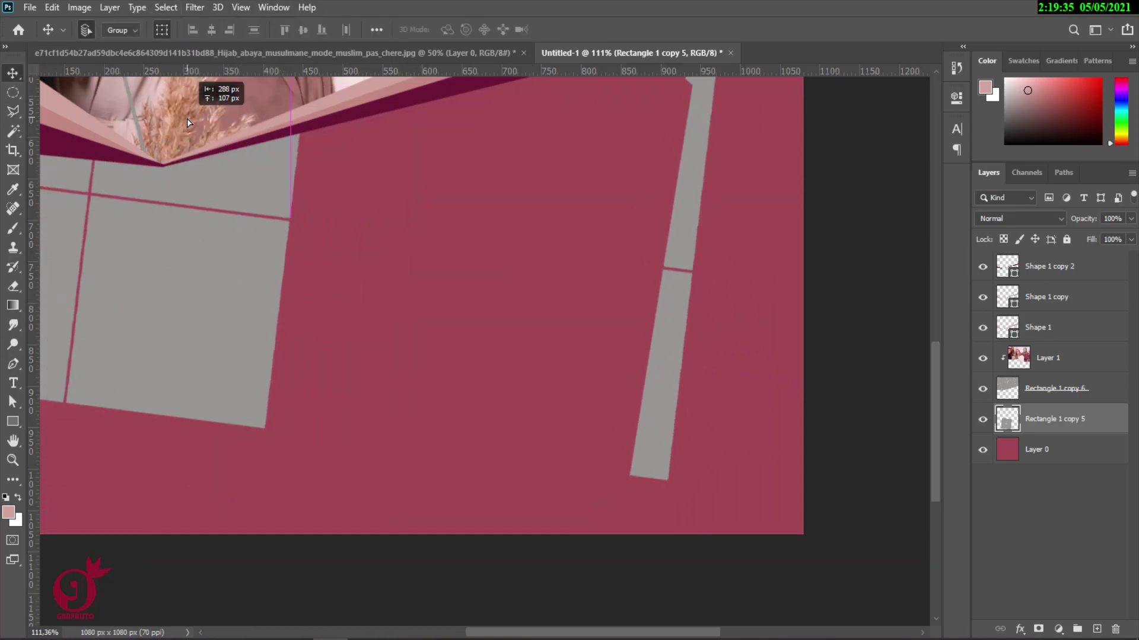
{"action": "left_click", "coordinate": [19, 292]}
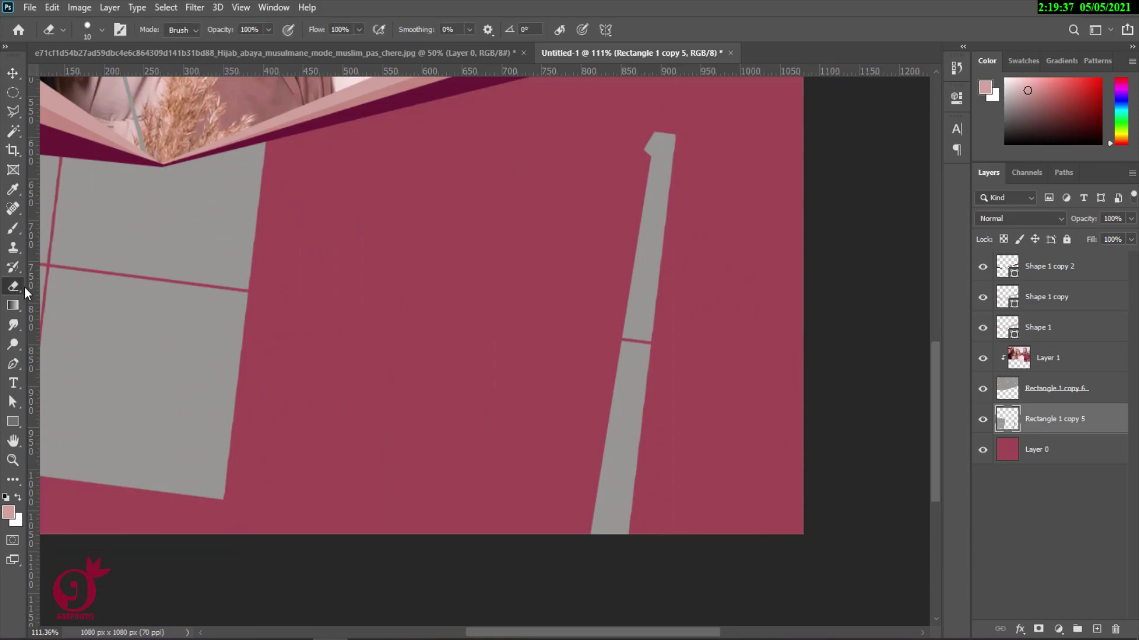
{"action": "left_click_drag", "start_coordinate": [649, 204], "coordinate": [634, 236]}
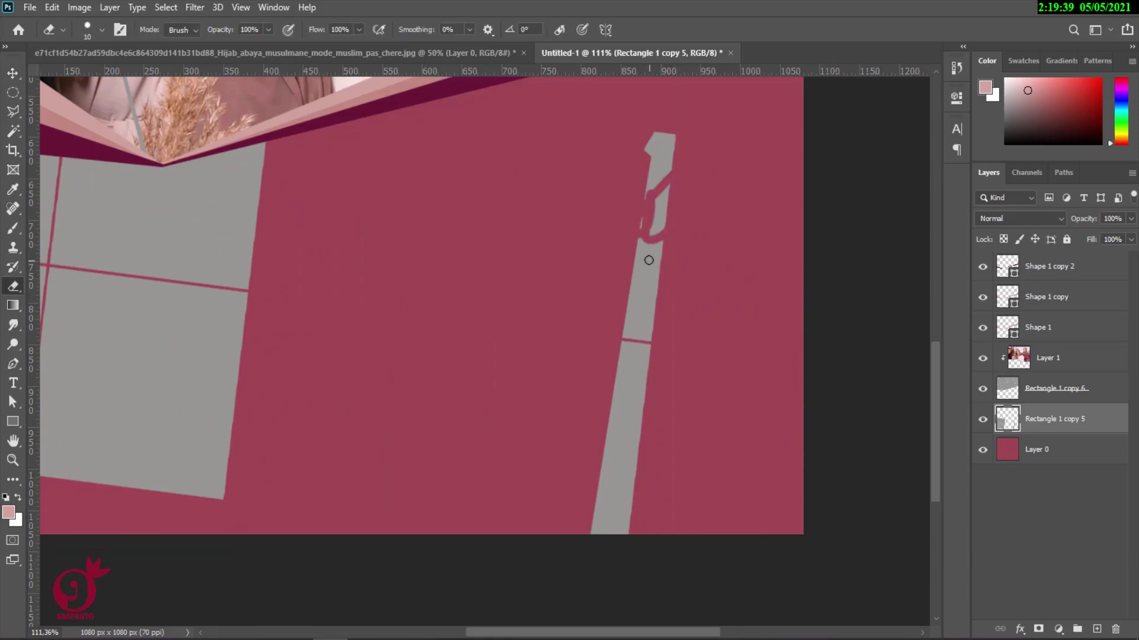
{"action": "left_click_drag", "start_coordinate": [658, 136], "coordinate": [617, 439]}
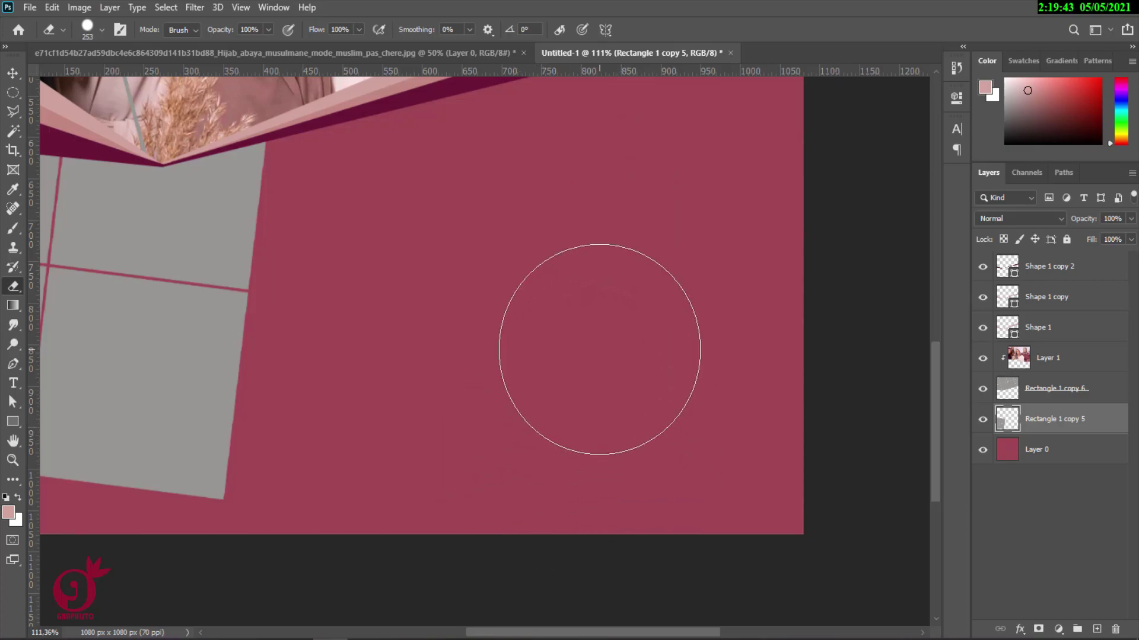
Alt-drag a copy of the grid, Rectangle 1 copy 7, beside the original
{"action": "left_click", "coordinate": [11, 74]}
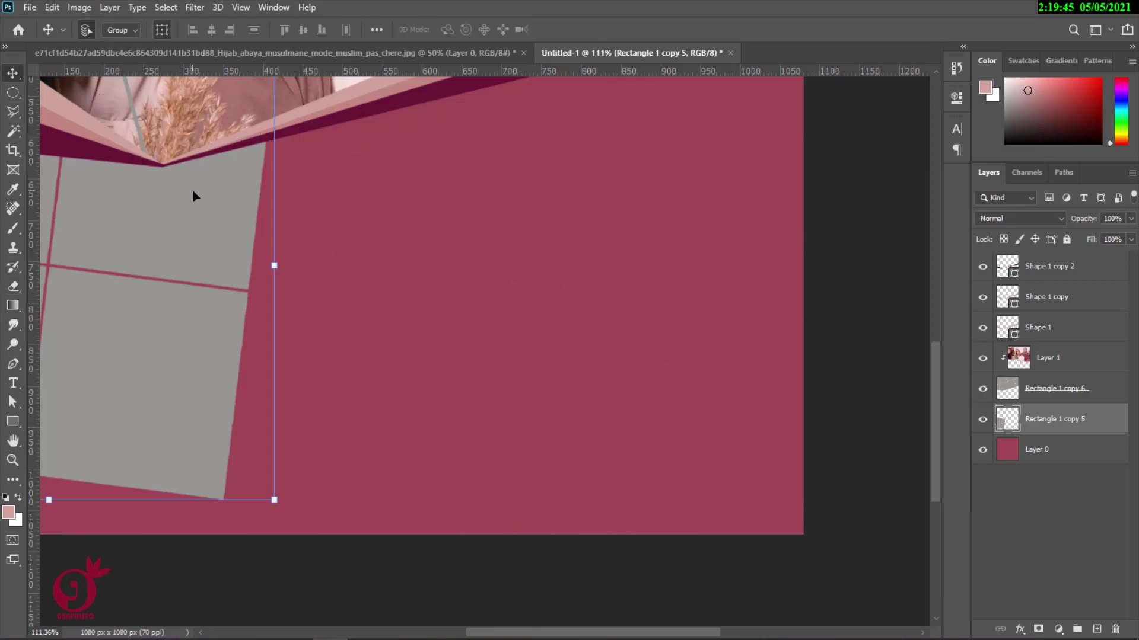
{"action": "scroll", "coordinate": [214, 208], "scroll_direction": "down", "scroll_amount": 3}
{"action": "mouse_move", "coordinate": [114, 233]}
{"action": "left_mouse_down"}
{"action": "mouse_move", "coordinate": [516, 287]}
{"action": "mouse_move", "coordinate": [276, 285]}
{"action": "mouse_move", "coordinate": [271, 249]}
{"action": "left_mouse_up"}
Merge Rectangle 1 copy 5 and copy 7 into one grid layer and shift it down-right
{"action": "key", "text": "Up"}
{"action": "key", "text": "Up"}
{"action": "key", "text": "Up"}
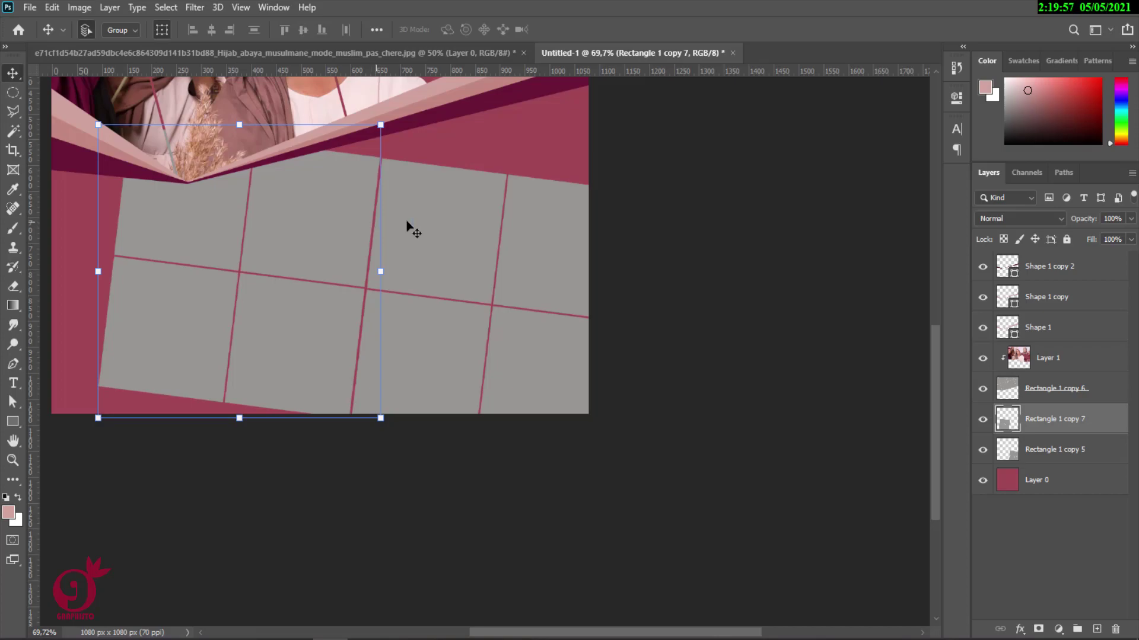
{"action": "left_click", "coordinate": [1054, 454]}
{"action": "left_click", "coordinate": [1061, 424], "text": "shift"}
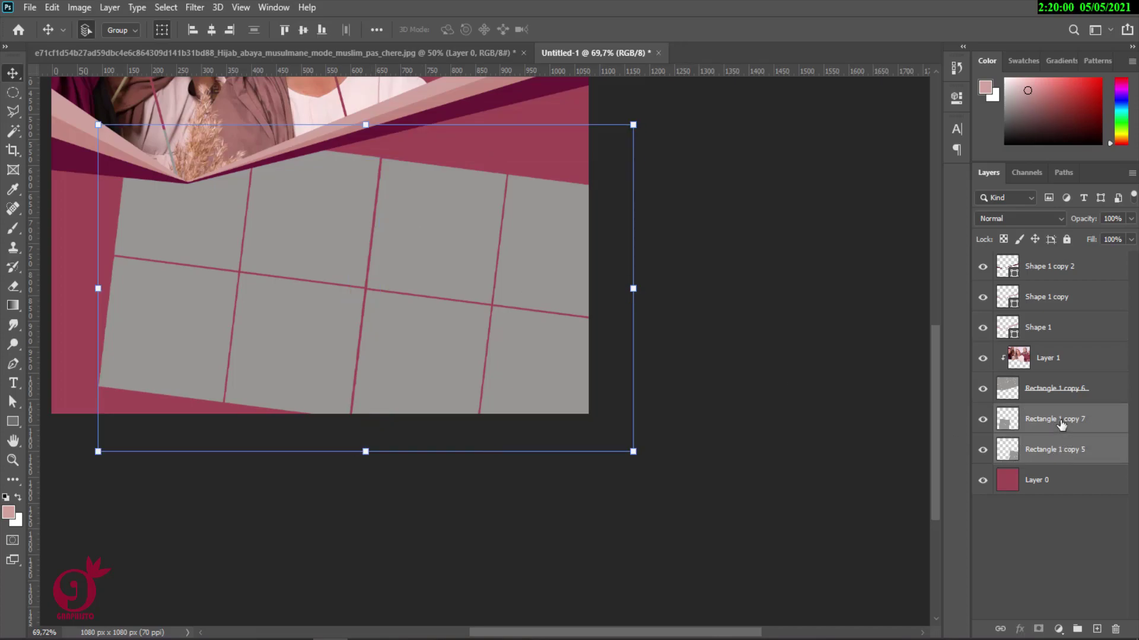
{"action": "right_click", "coordinate": [1091, 417]}
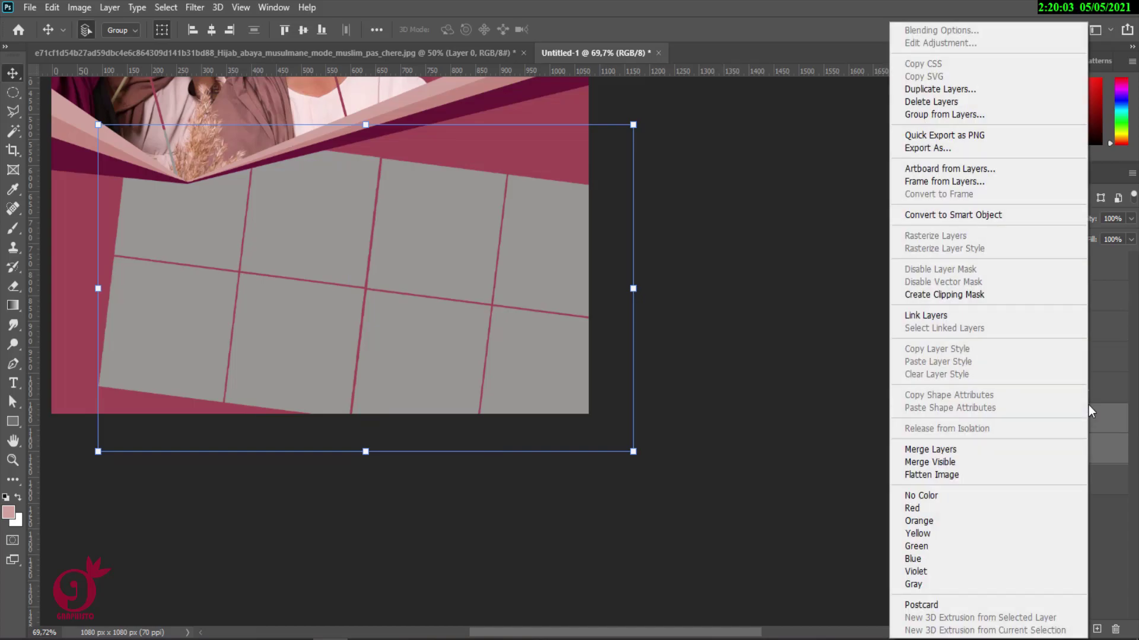
{"action": "left_click", "coordinate": [930, 451]}
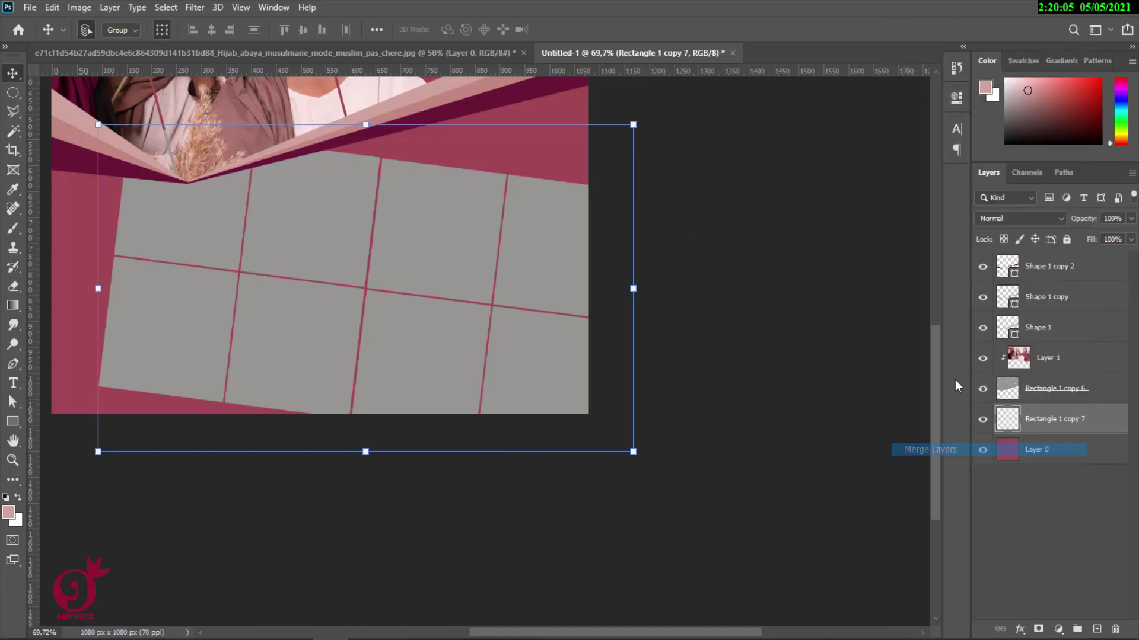
{"action": "left_click_drag", "start_coordinate": [460, 238], "coordinate": [519, 269]}
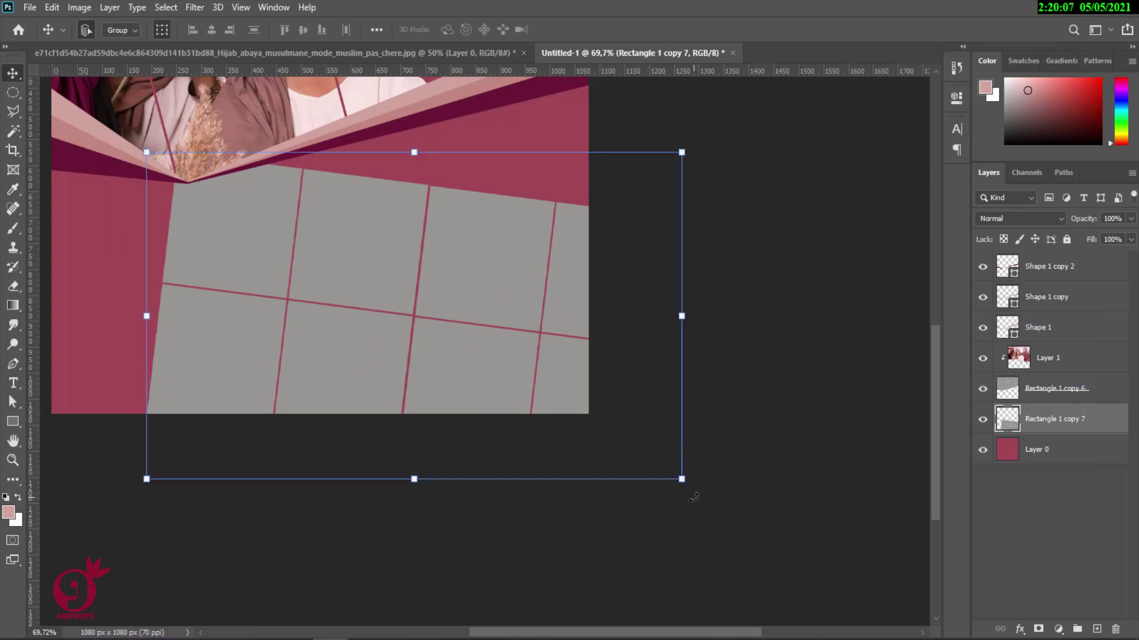
Rotate the merged grid about 34° and enlarge it to about 137%
{"action": "mouse_move", "coordinate": [693, 497]}
{"action": "left_mouse_down"}
{"action": "mouse_move", "coordinate": [516, 442]}
{"action": "mouse_move", "coordinate": [534, 503]}
{"action": "left_mouse_up"}
{"action": "left_click_drag", "start_coordinate": [517, 326], "coordinate": [490, 293]}
{"action": "left_click_drag", "start_coordinate": [520, 436], "coordinate": [546, 476]}
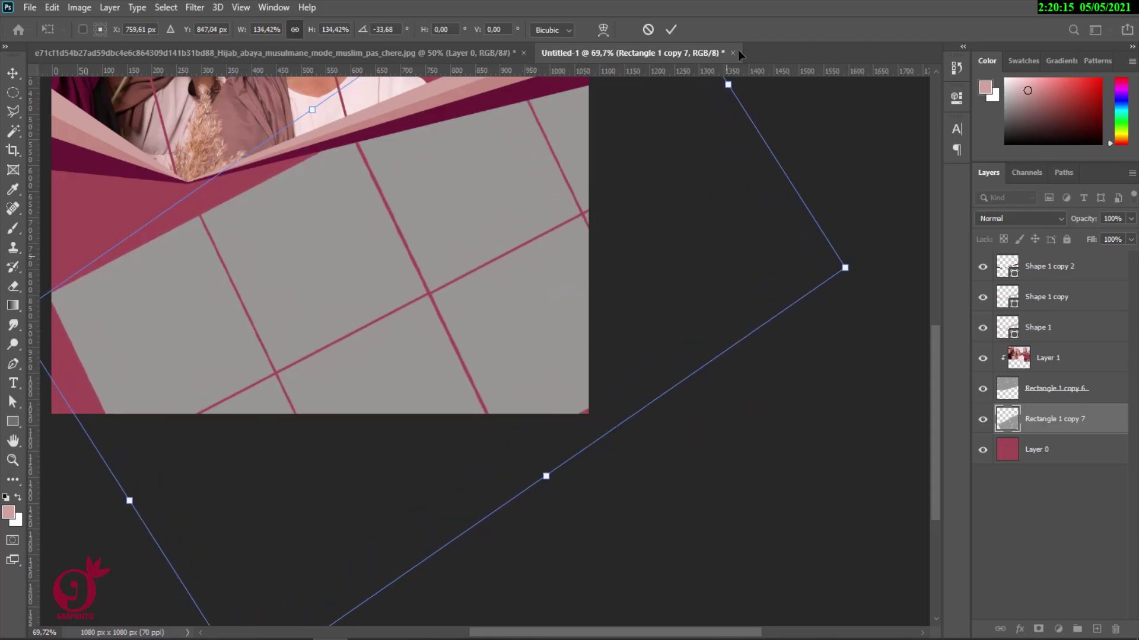
{"action": "left_click", "coordinate": [672, 30]}
Re-rotate the grid to about 48°, shrink it to 71% and place it lower-left
{"action": "scroll", "coordinate": [664, 126], "scroll_direction": "down", "scroll_amount": 2, "text": "alt"}
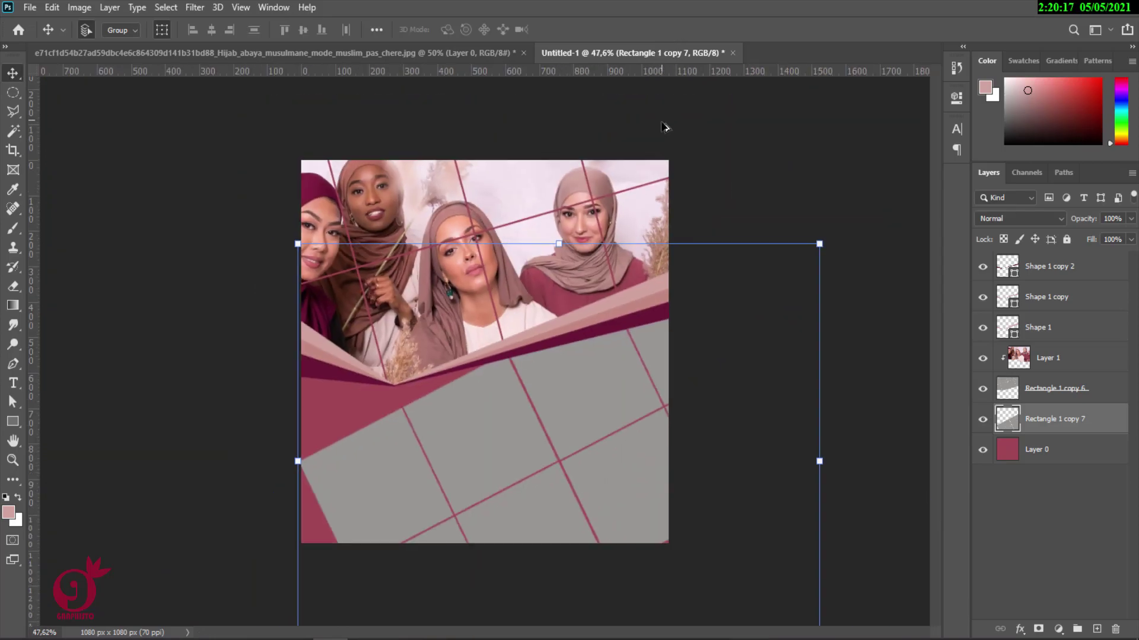
{"action": "left_click_drag", "start_coordinate": [835, 242], "coordinate": [842, 502]}
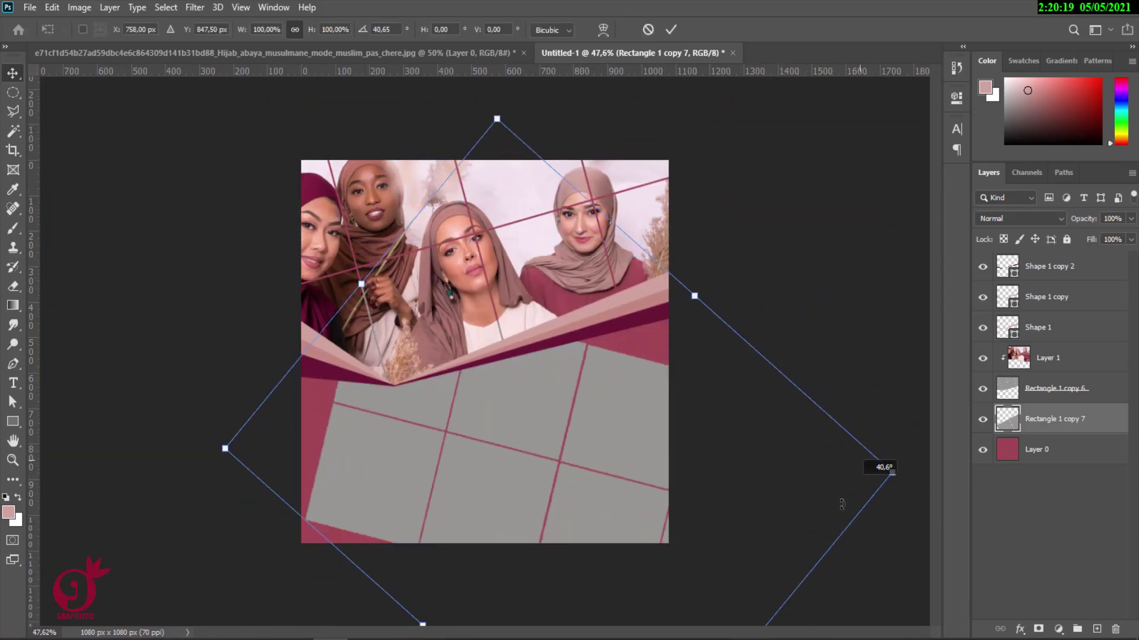
{"action": "mouse_move", "coordinate": [680, 423]}
{"action": "left_mouse_down"}
{"action": "mouse_move", "coordinate": [749, 447]}
{"action": "mouse_move", "coordinate": [756, 430]}
{"action": "left_mouse_up"}
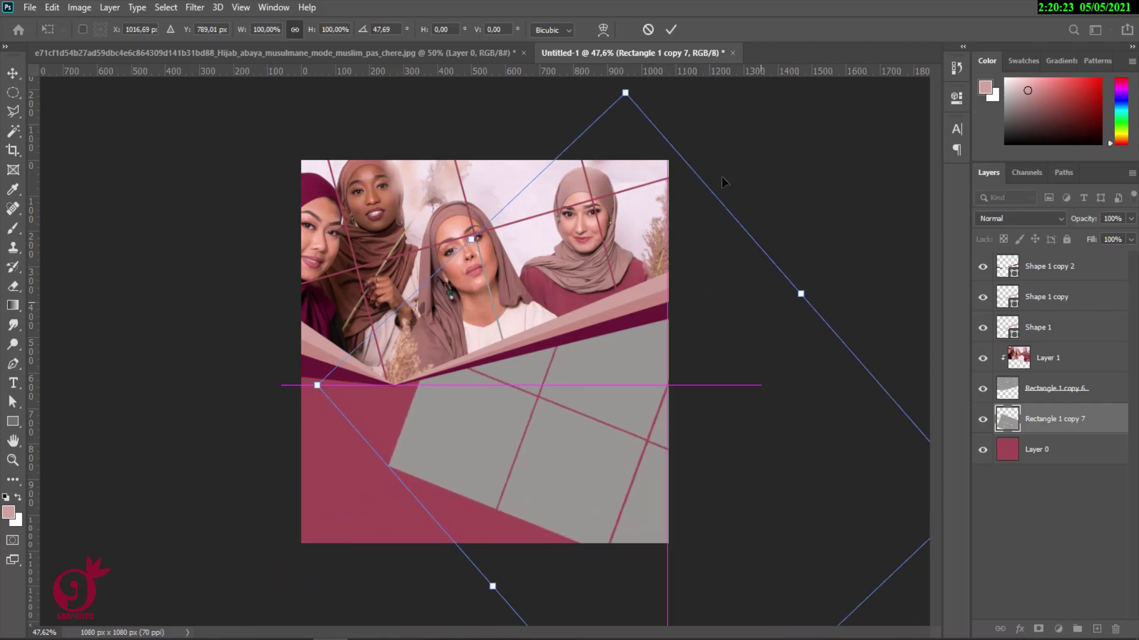
{"action": "mouse_move", "coordinate": [630, 93]}
{"action": "left_mouse_down"}
{"action": "mouse_move", "coordinate": [618, 153]}
{"action": "mouse_move", "coordinate": [635, 294]}
{"action": "left_mouse_up"}
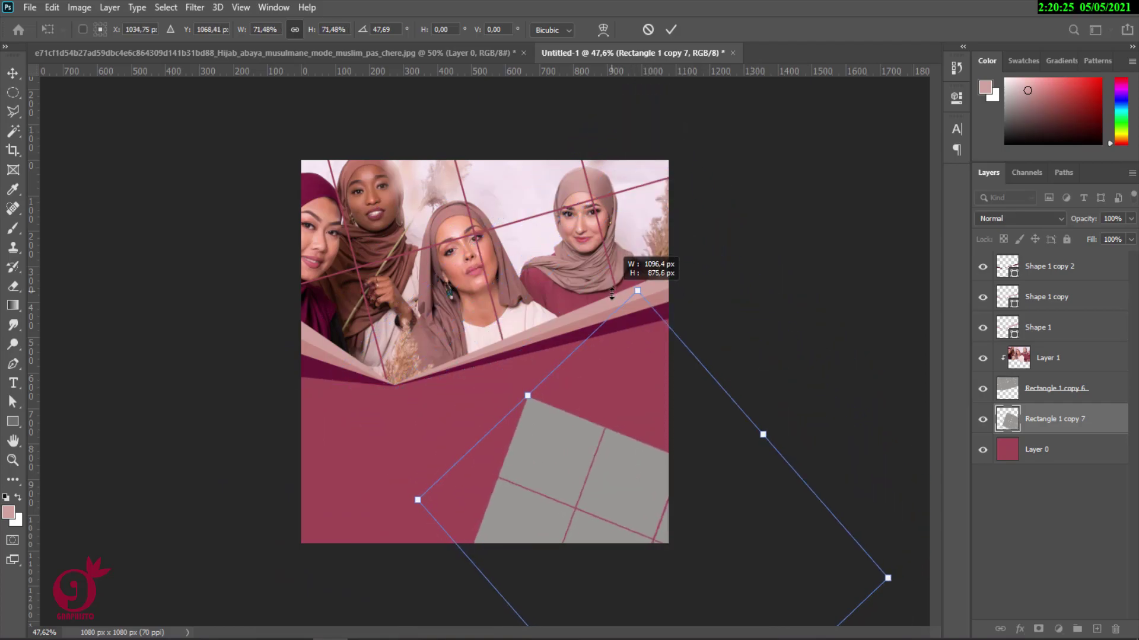
{"action": "mouse_move", "coordinate": [599, 466]}
{"action": "left_mouse_down"}
{"action": "mouse_move", "coordinate": [531, 458]}
{"action": "mouse_move", "coordinate": [463, 471]}
{"action": "left_mouse_up"}
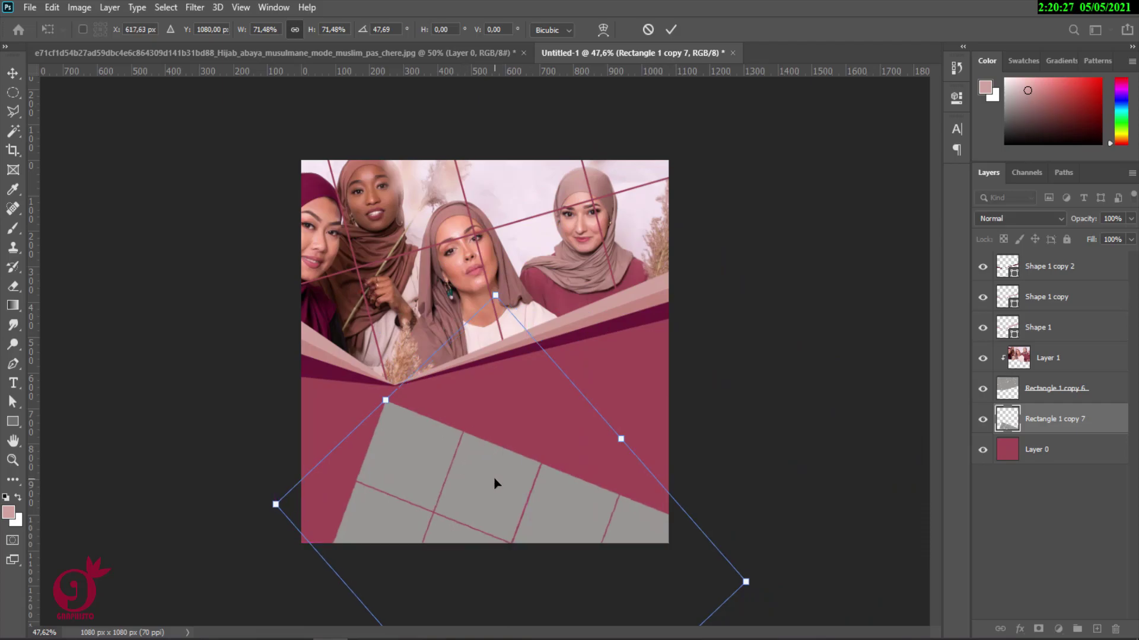
Duplicate the tilted grid as Rectangle 1 copy 8 and offset the copy up and right
{"action": "left_click", "coordinate": [674, 26]}
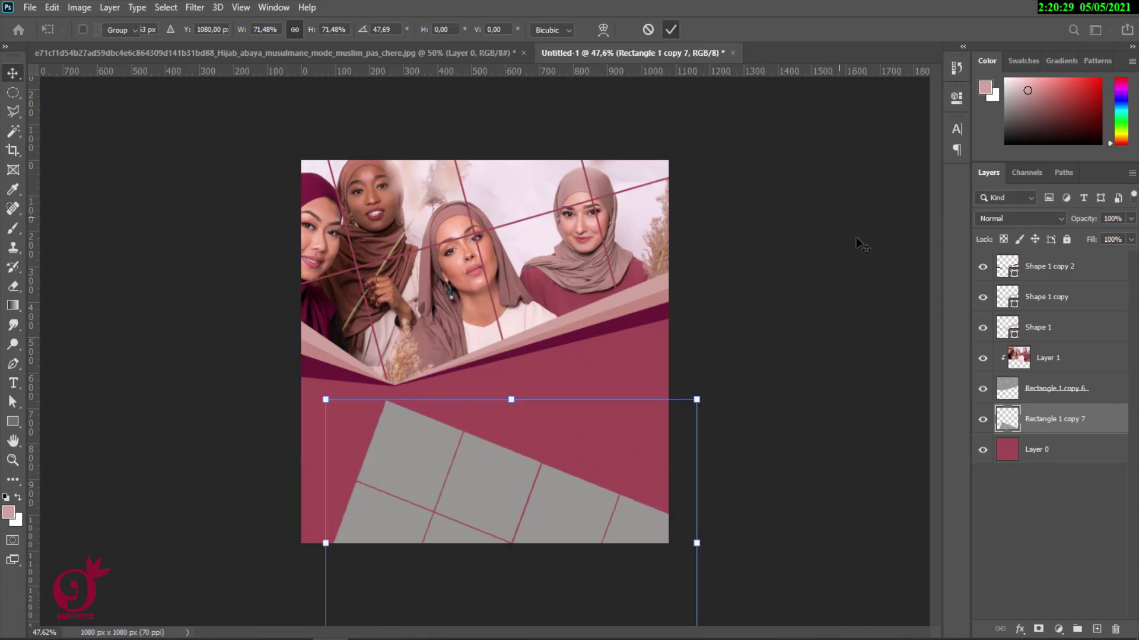
{"action": "right_click", "coordinate": [1086, 420]}
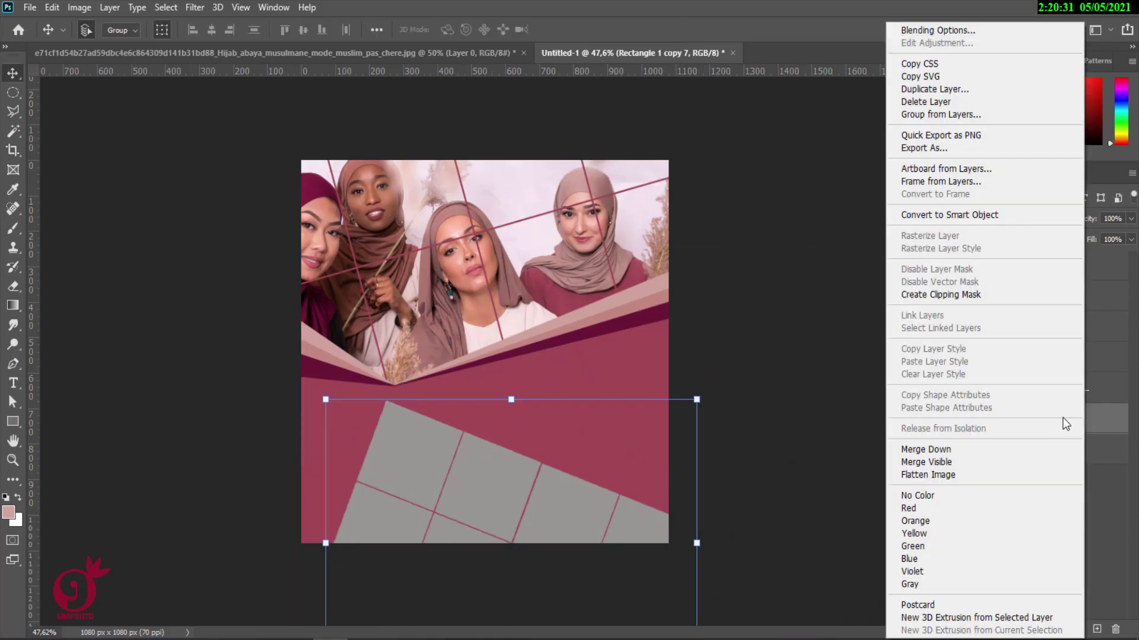
{"action": "left_click", "coordinate": [984, 89]}
{"action": "left_click", "coordinate": [686, 175]}
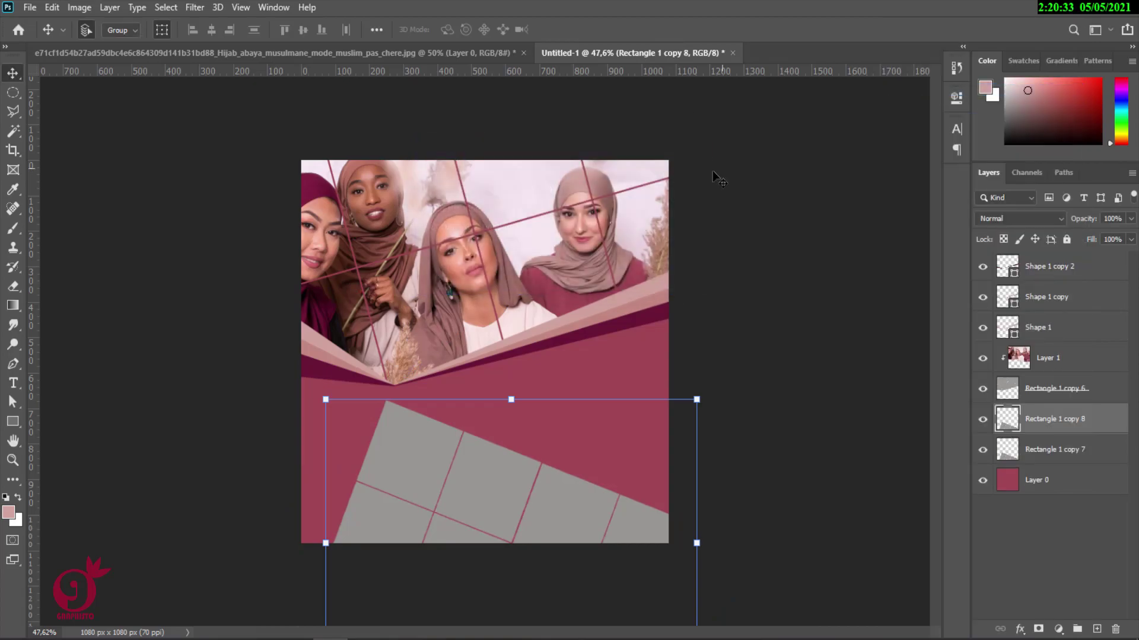
{"action": "left_click_drag", "start_coordinate": [492, 487], "coordinate": [558, 325]}
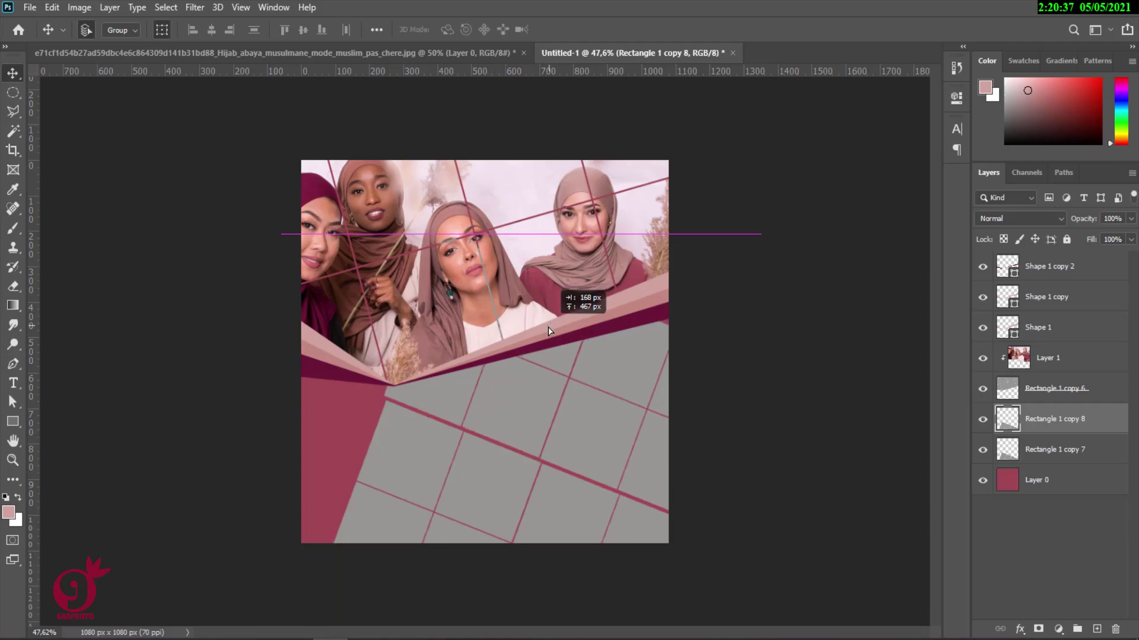
{"action": "mouse_move", "coordinate": [558, 325]}
{"action": "left_mouse_down"}
{"action": "mouse_move", "coordinate": [549, 329]}
{"action": "mouse_move", "coordinate": [577, 326]}
{"action": "left_mouse_up"}
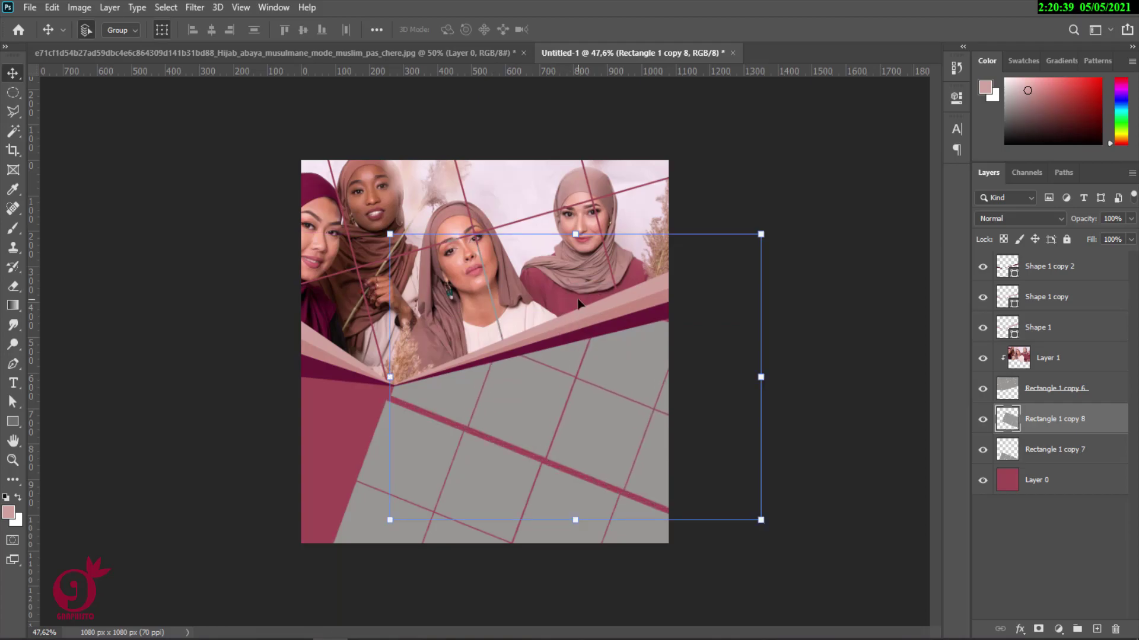
{"action": "key", "text": "Down"}
{"action": "key", "text": "Down"}
{"action": "key", "text": "Down"}
{"action": "key", "text": "Left"}
{"action": "key", "text": "Left"}
{"action": "key", "text": "Left"}
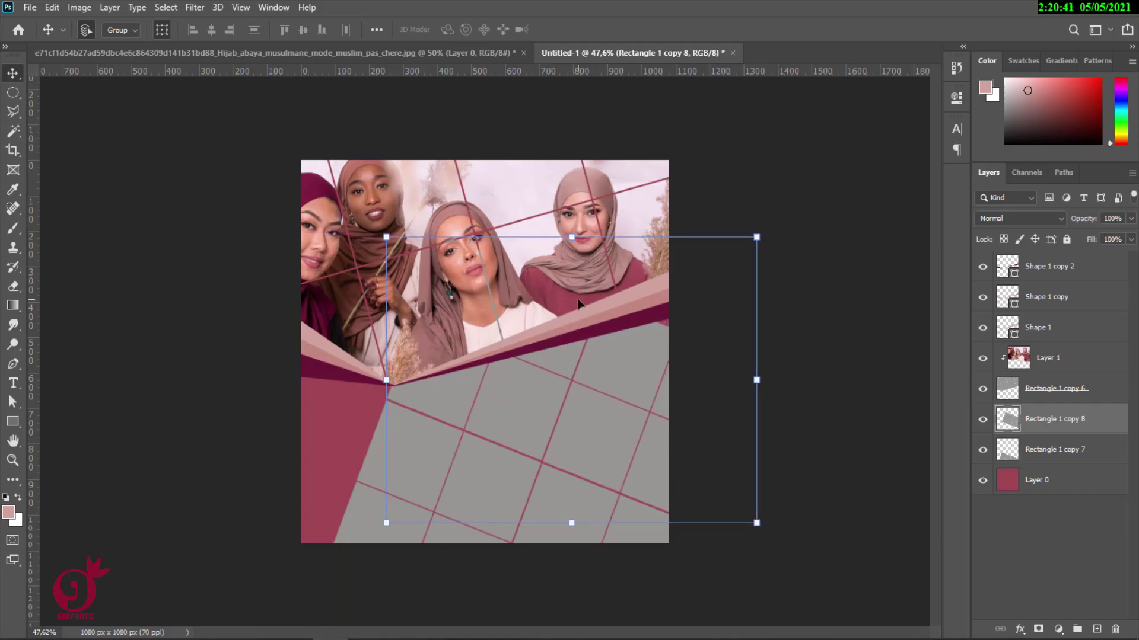
{"action": "key", "text": "Left"}
{"action": "key", "text": "Left"}
{"action": "key", "text": "Left"}
{"action": "key", "text": "Down"}
{"action": "key", "text": "Down"}
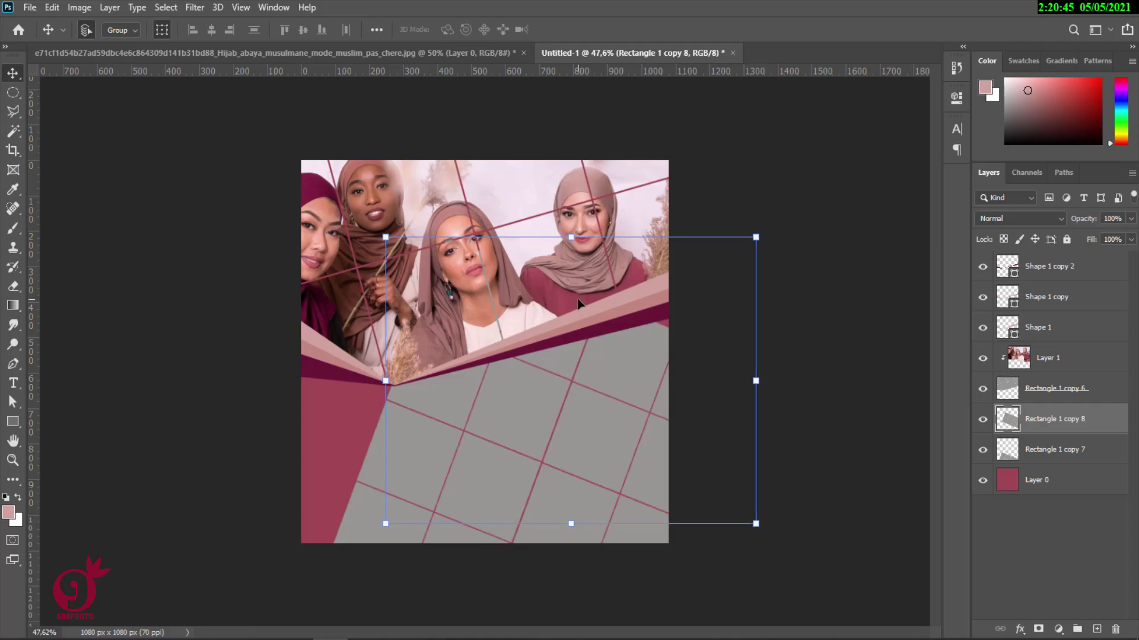
Merge the copy with the original grid and shift the combined grid right
{"action": "left_click", "coordinate": [1059, 451], "text": "shift"}
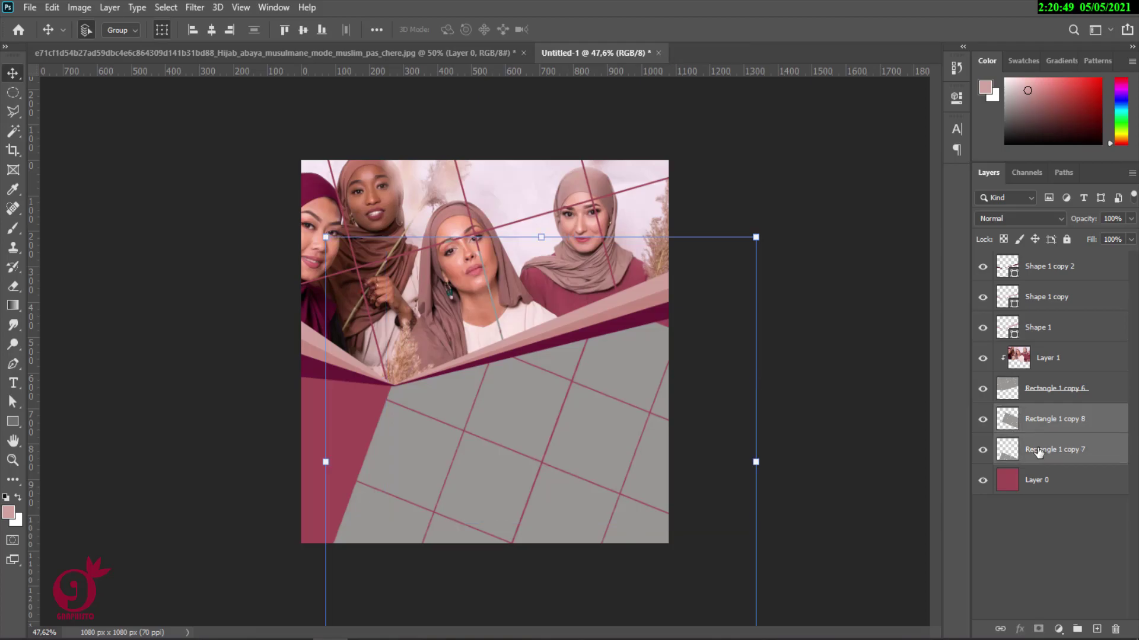
{"action": "right_click", "coordinate": [1068, 449]}
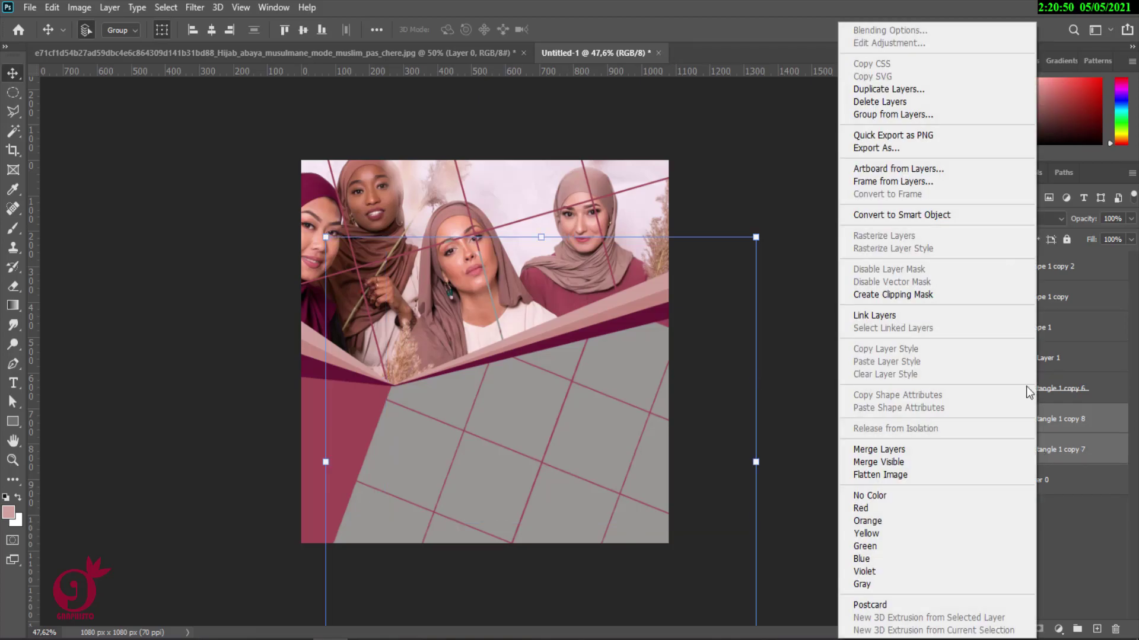
{"action": "left_click", "coordinate": [902, 450]}
{"action": "left_click_drag", "start_coordinate": [618, 384], "coordinate": [670, 389]}
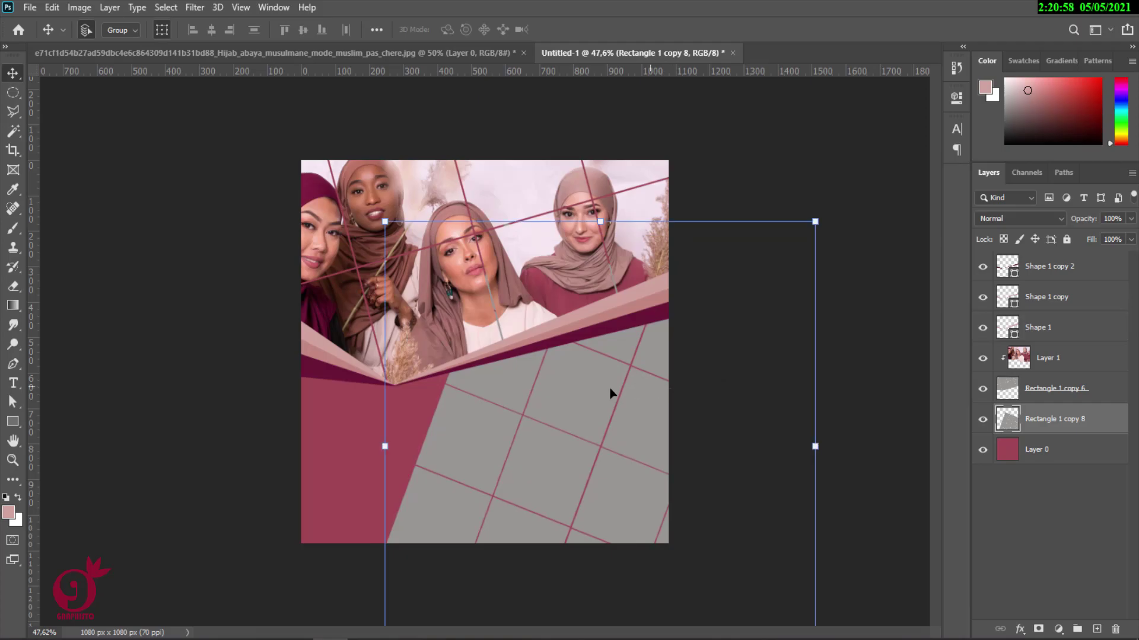
Give the grid layer a #a04854 Color Overlay sampled from the maroon background, plus a Stroke
{"action": "right_click", "coordinate": [1044, 426]}
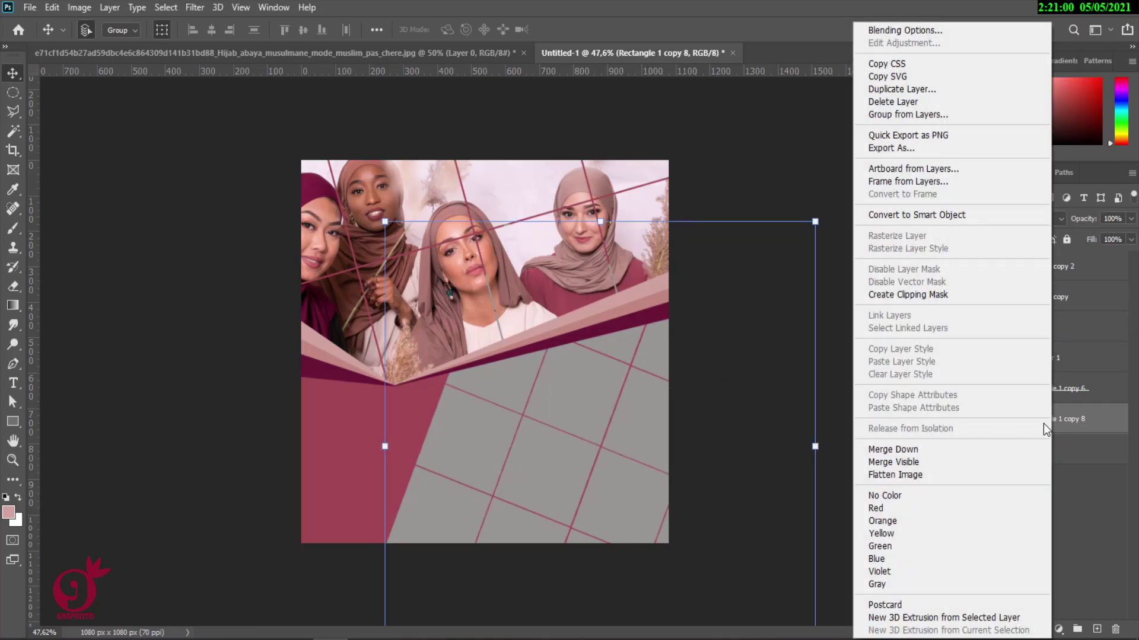
{"action": "left_click", "coordinate": [930, 33]}
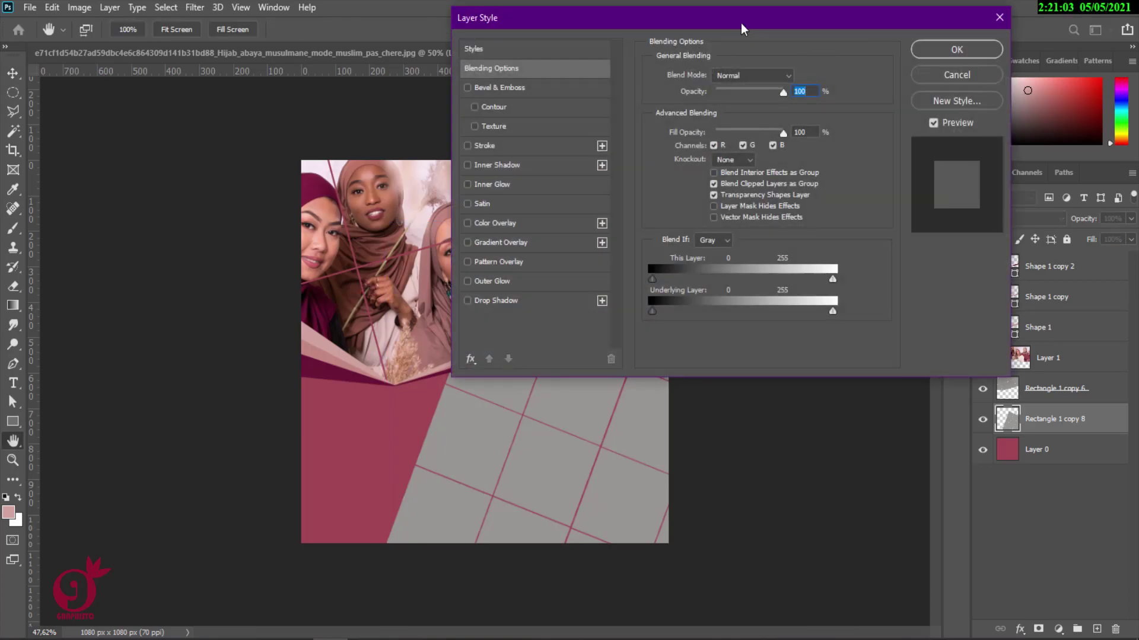
{"action": "left_click_drag", "start_coordinate": [742, 22], "coordinate": [969, 17]}
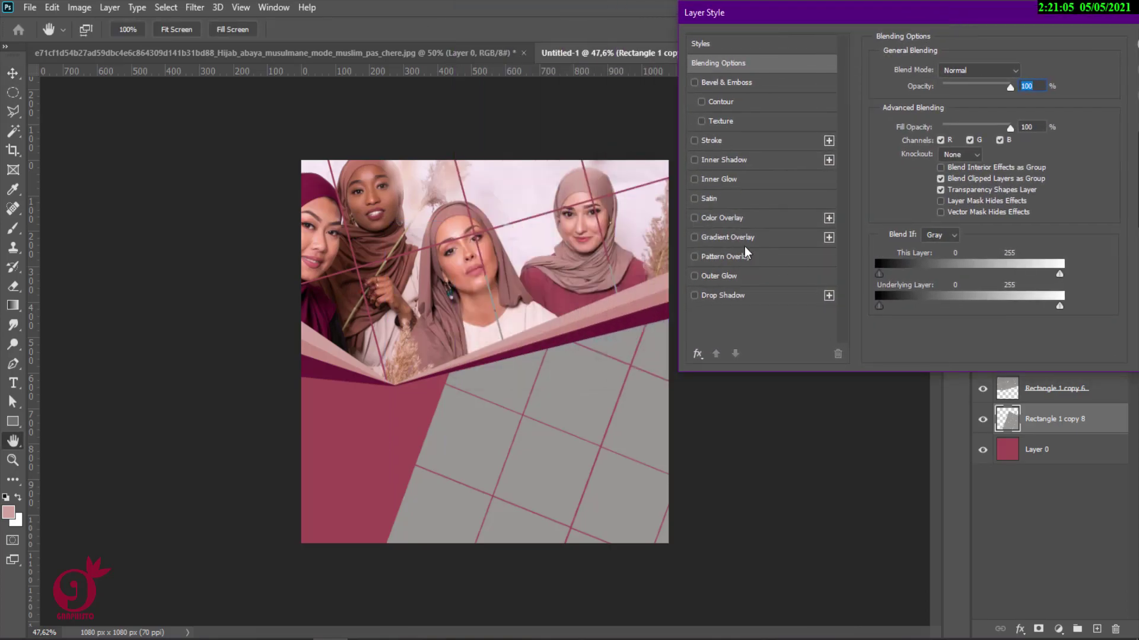
{"action": "left_click", "coordinate": [715, 219]}
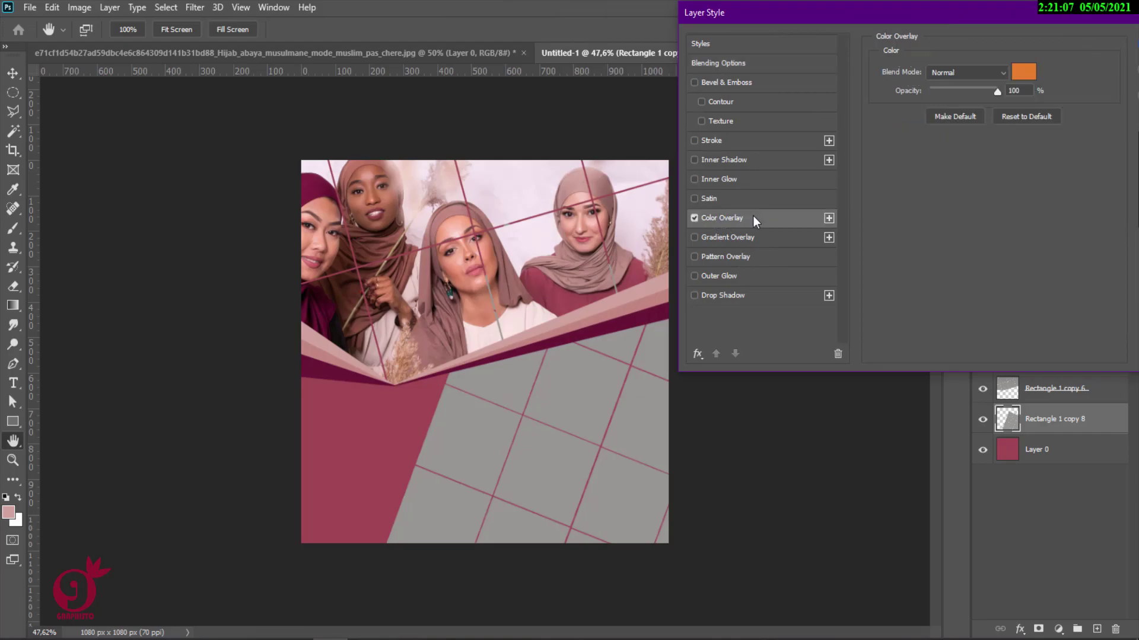
{"action": "left_click", "coordinate": [1026, 71]}
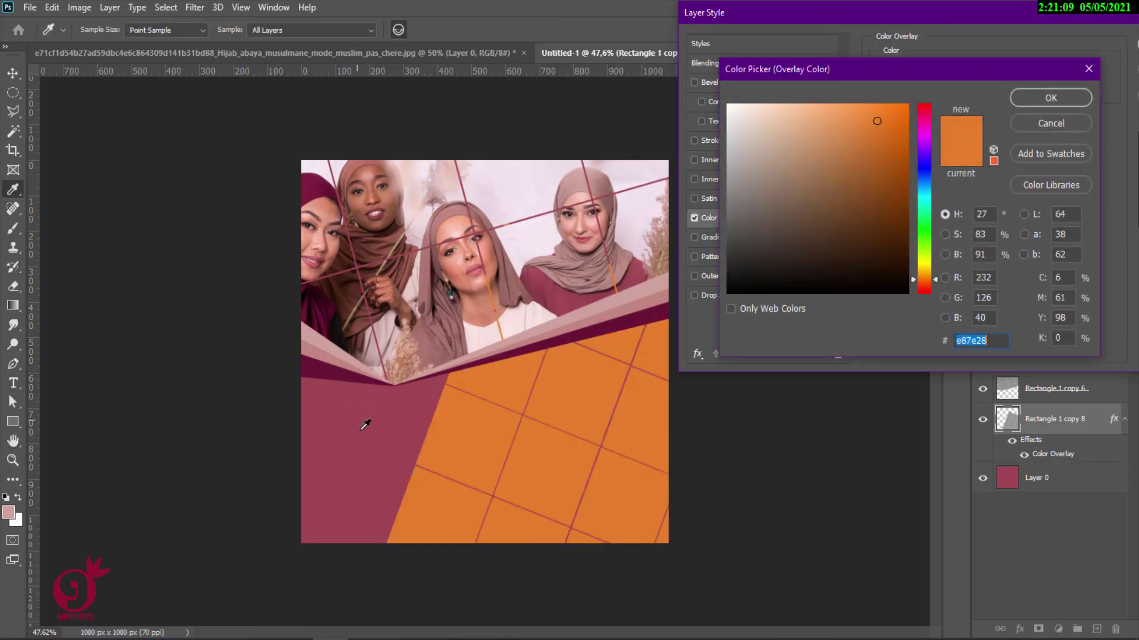
{"action": "left_click", "coordinate": [365, 426]}
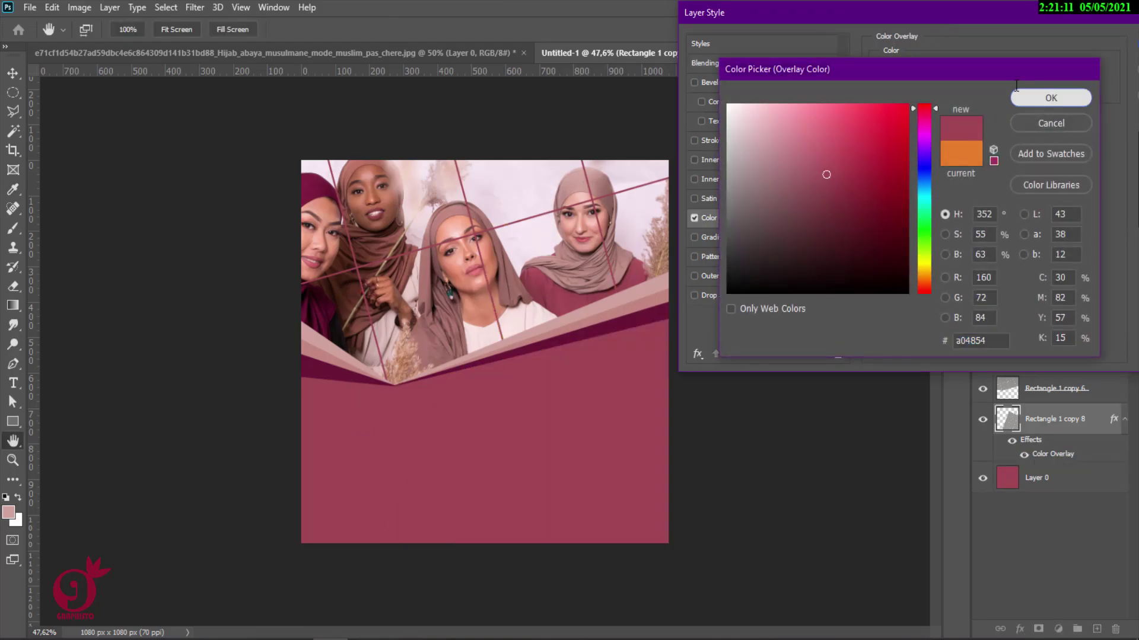
{"action": "left_click", "coordinate": [1050, 98]}
{"action": "left_click", "coordinate": [722, 142]}
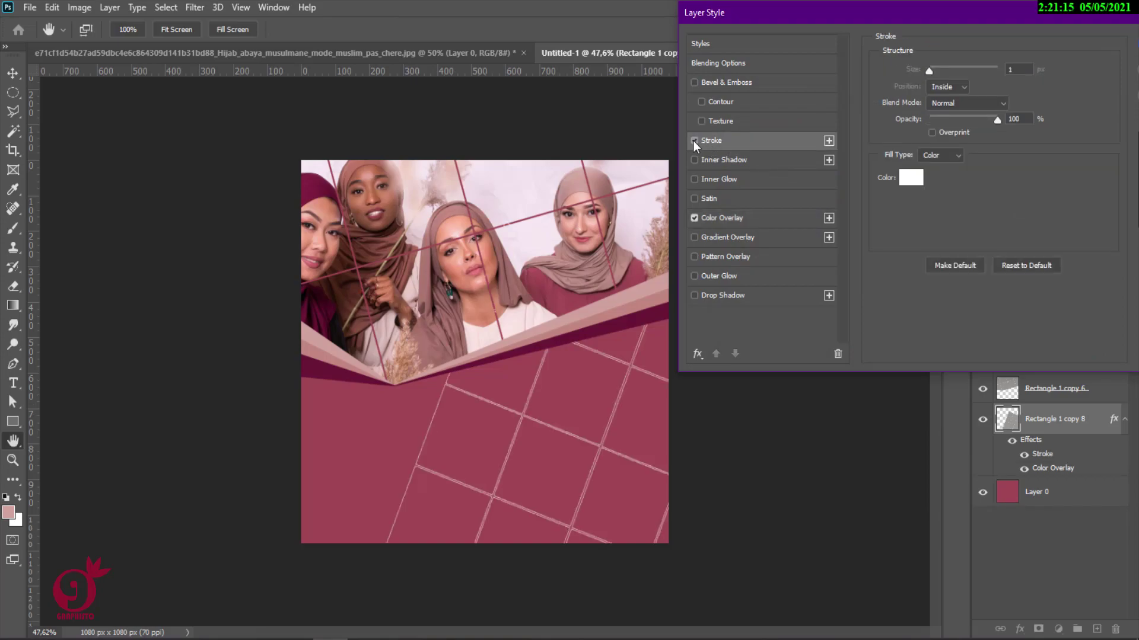
Swap the stroke for a 100% Inner Shadow: size 21 px, angle 68°, distance 63 px, no global light
{"action": "left_click", "coordinate": [692, 141]}
{"action": "left_click", "coordinate": [702, 161]}
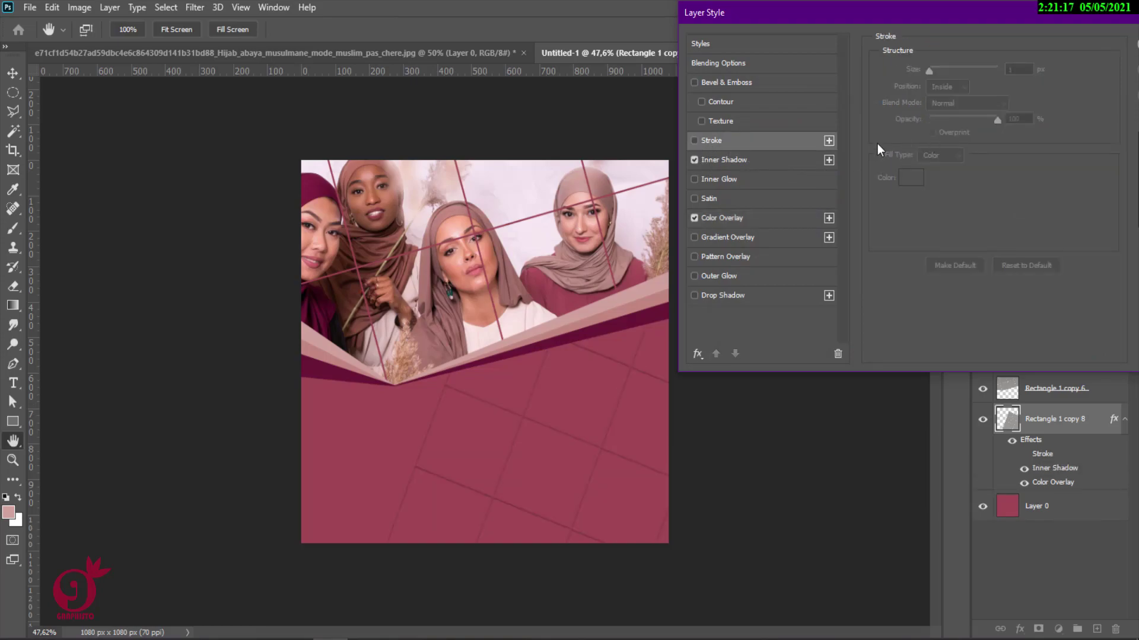
{"action": "left_click", "coordinate": [742, 161]}
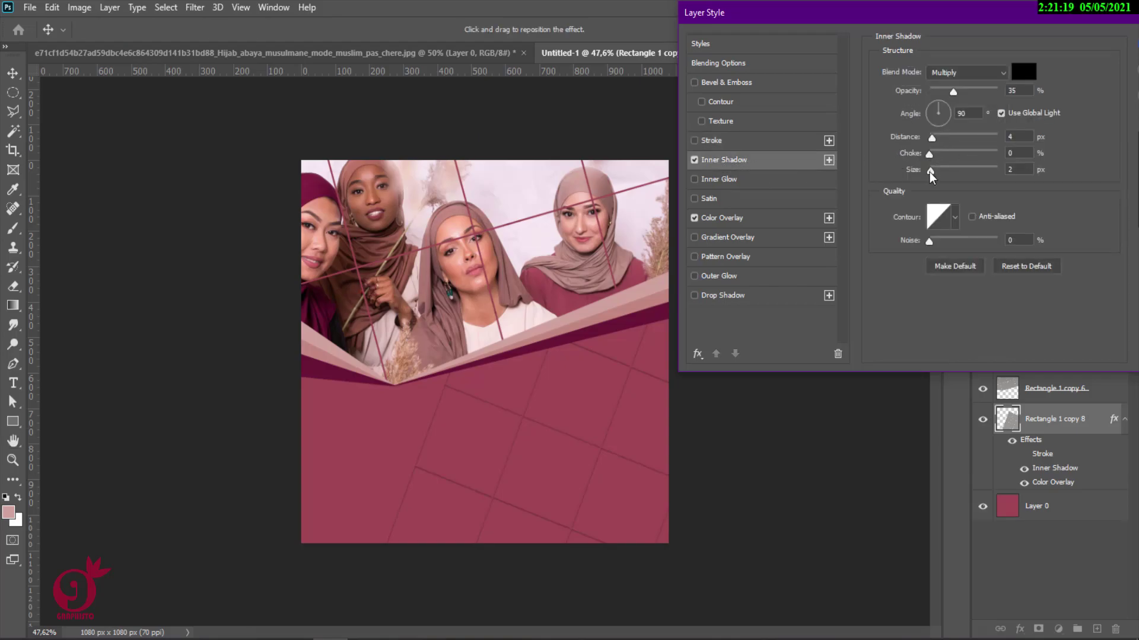
{"action": "left_click_drag", "start_coordinate": [939, 175], "coordinate": [946, 146]}
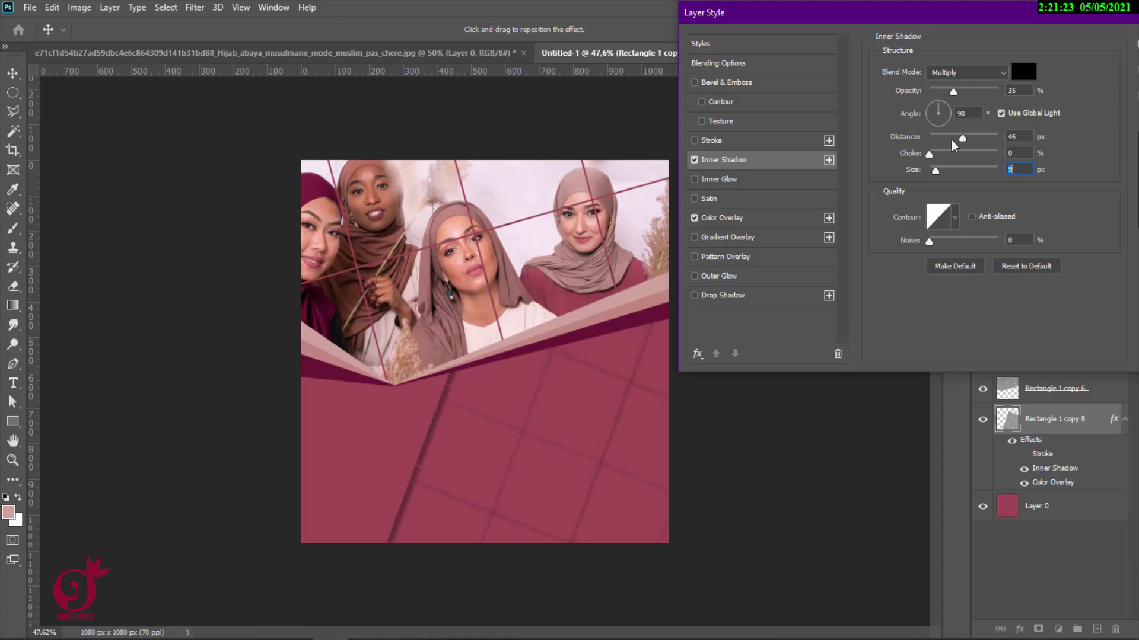
{"action": "left_click_drag", "start_coordinate": [967, 92], "coordinate": [1001, 95]}
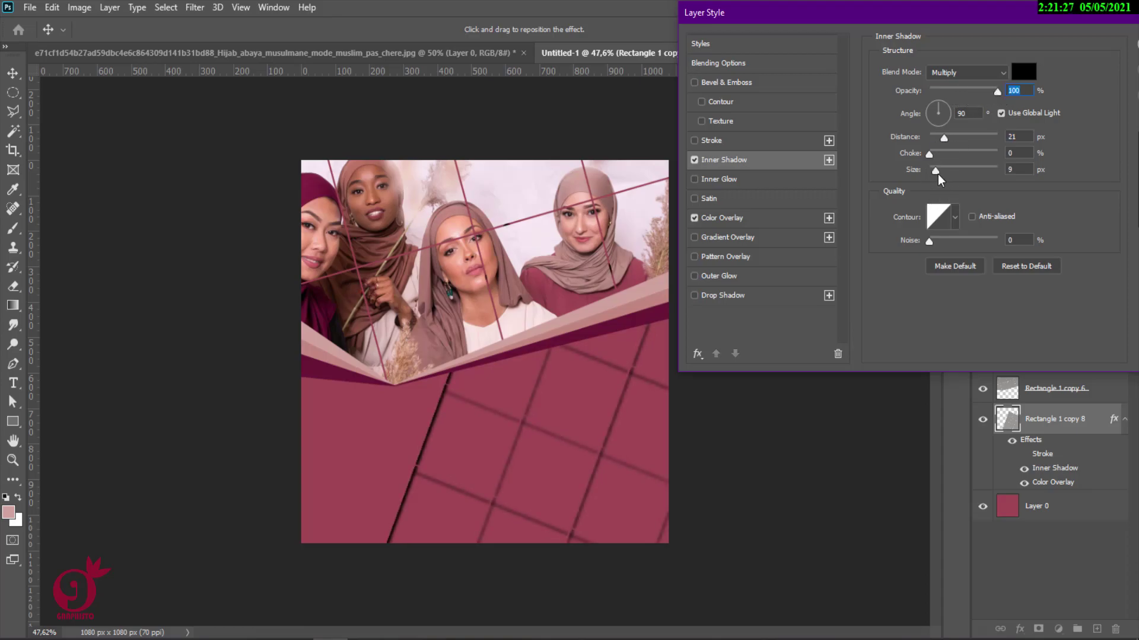
{"action": "left_click_drag", "start_coordinate": [935, 171], "coordinate": [939, 172]}
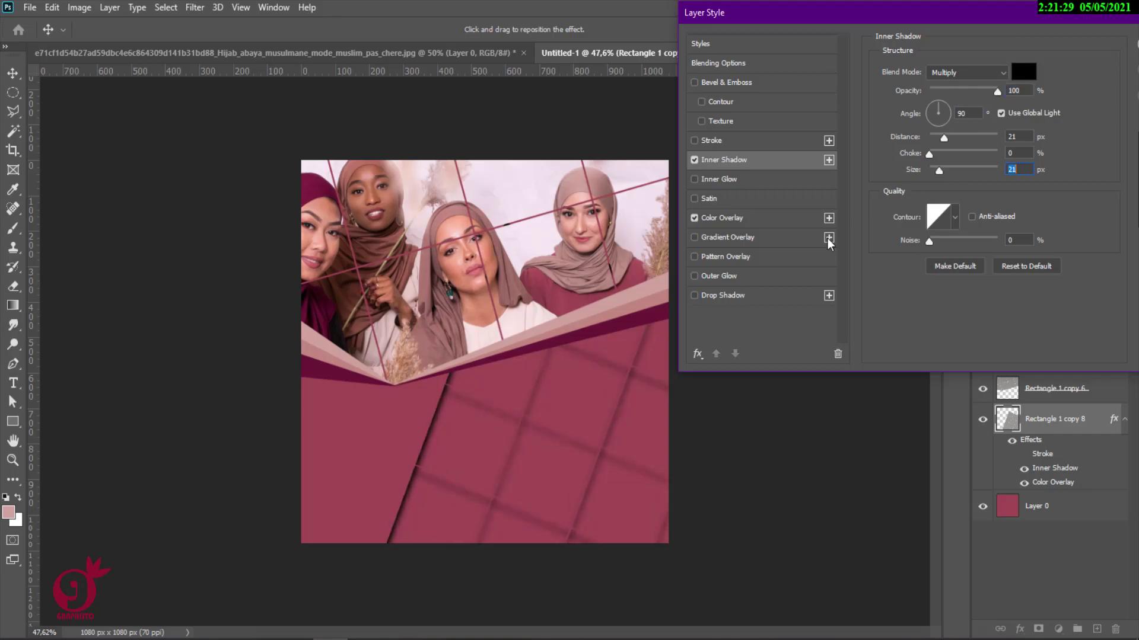
{"action": "mouse_move", "coordinate": [619, 386]}
{"action": "left_mouse_down"}
{"action": "mouse_move", "coordinate": [620, 403]}
{"action": "mouse_move", "coordinate": [620, 384]}
{"action": "left_mouse_up"}
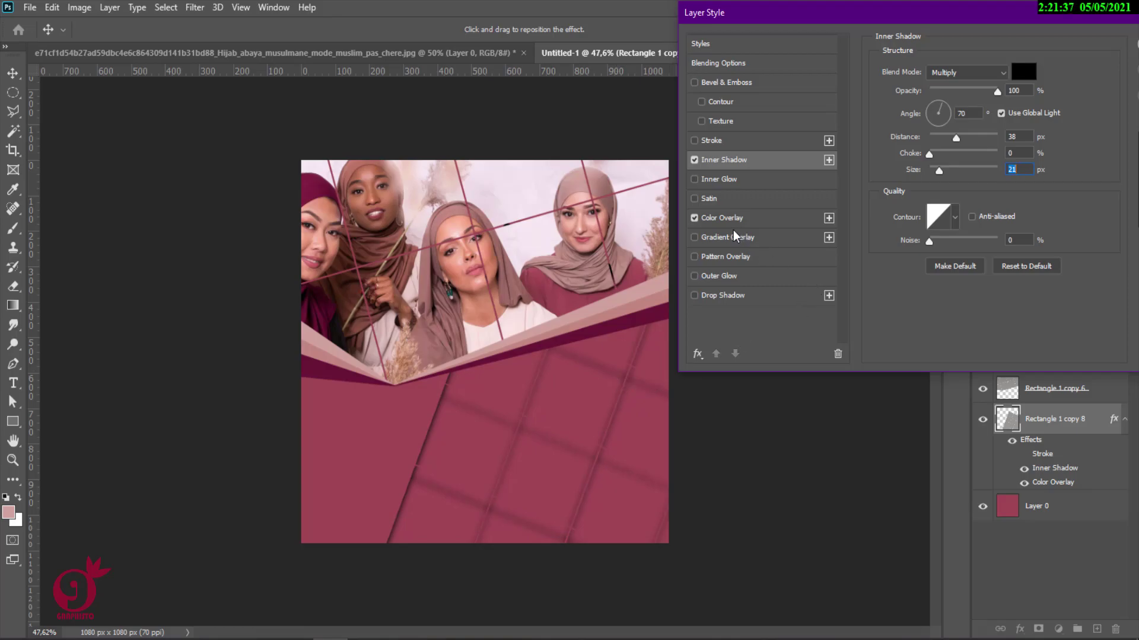
{"action": "left_click", "coordinate": [1001, 113]}
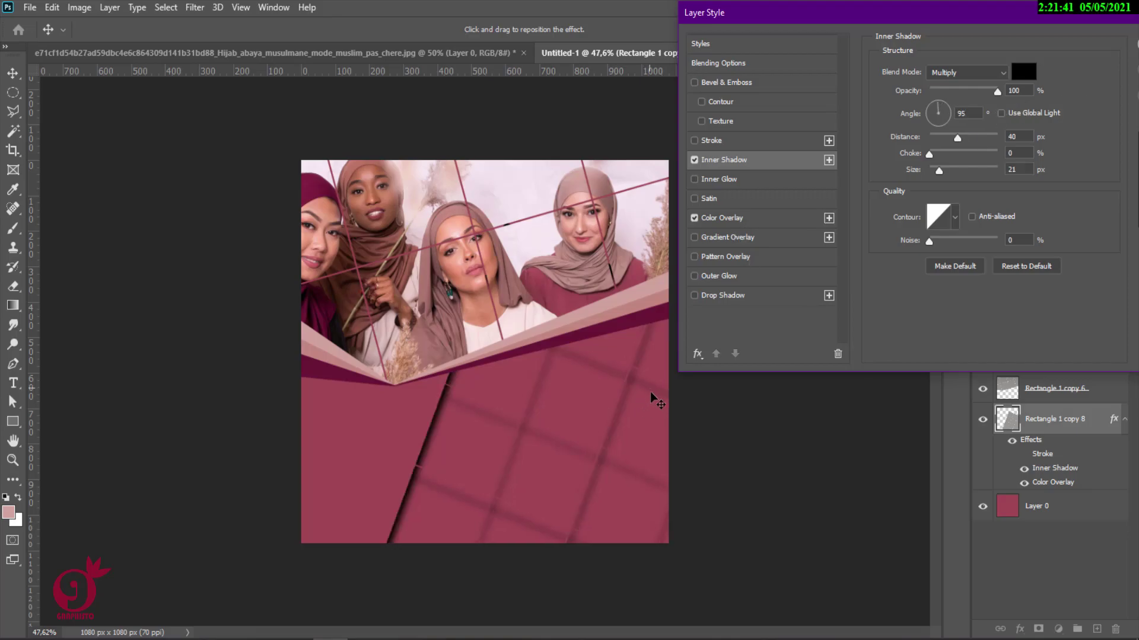
{"action": "left_click_drag", "start_coordinate": [647, 391], "coordinate": [639, 395]}
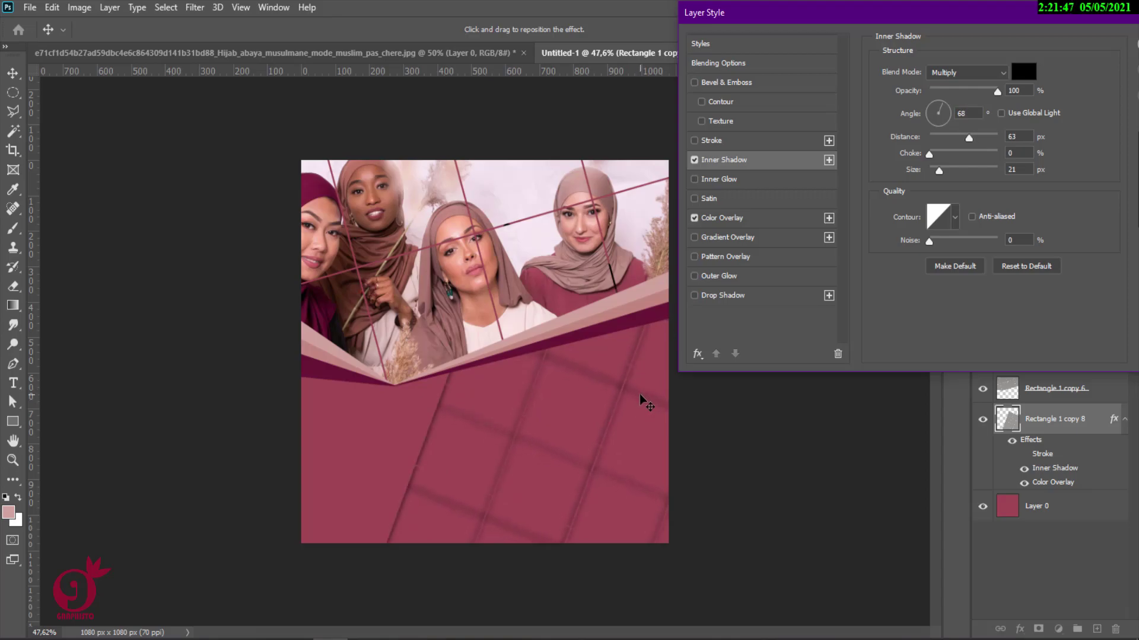
{"action": "left_click_drag", "start_coordinate": [1072, 14], "coordinate": [984, 12]}
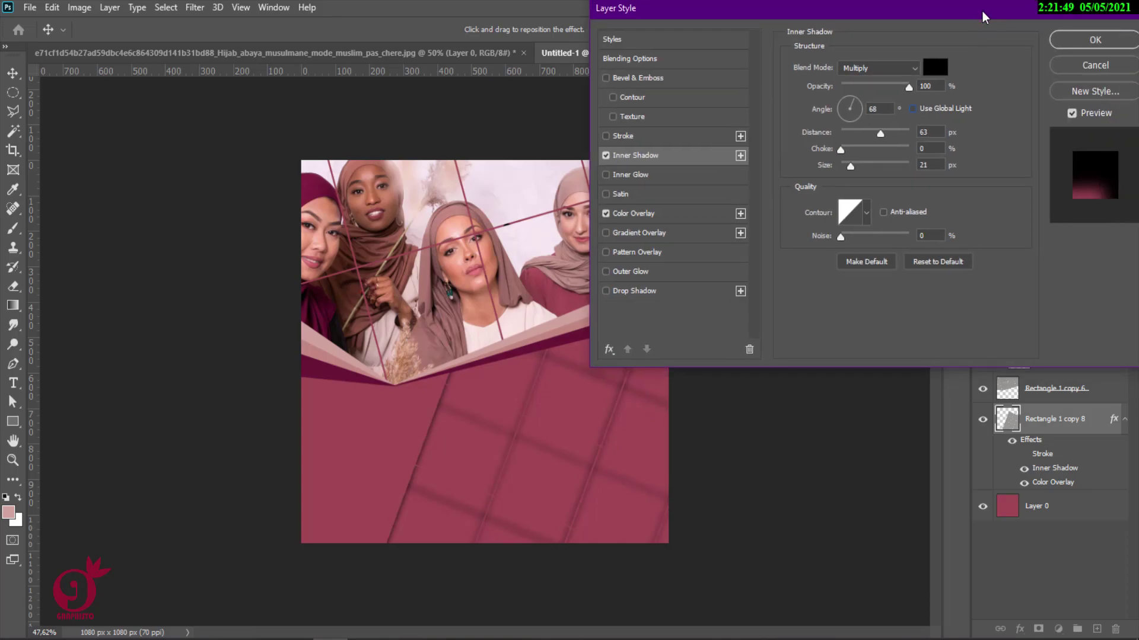
{"action": "left_click", "coordinate": [1102, 45]}
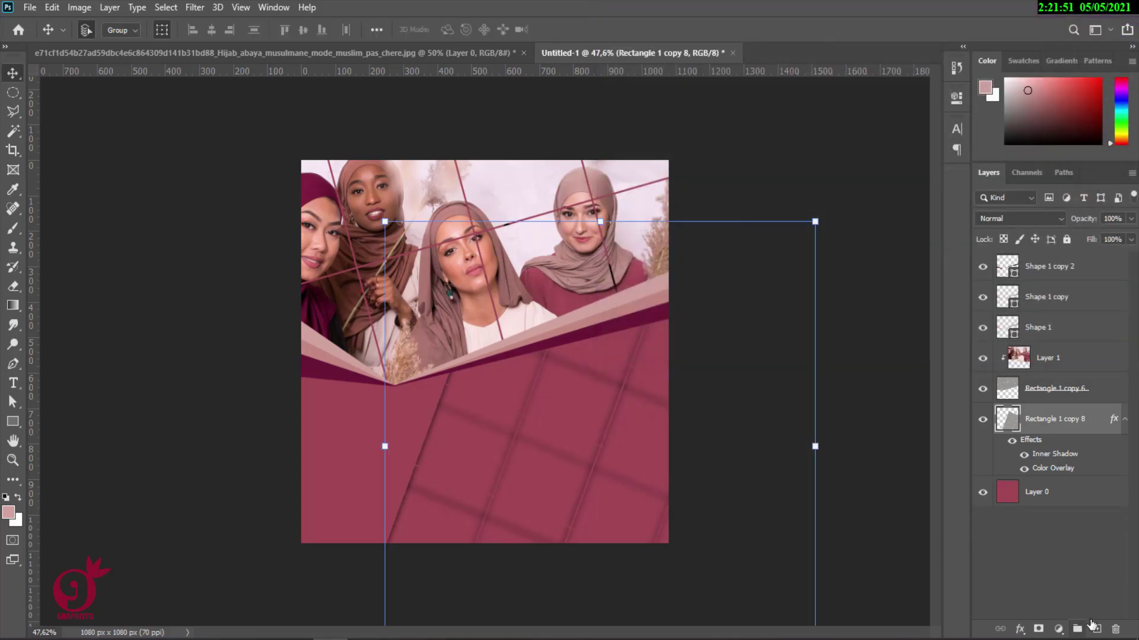
On a new layer, paint a soft white glow over the lower-left panels with a large Soft Round brush
{"action": "left_click", "coordinate": [1095, 629]}
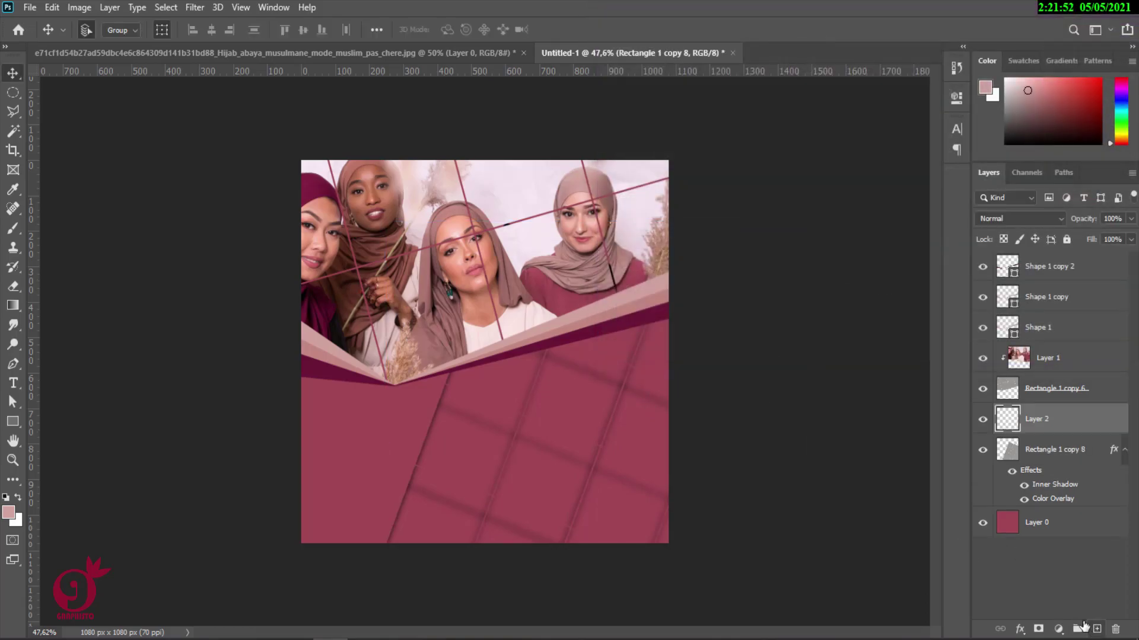
{"action": "left_click", "coordinate": [13, 230]}
{"action": "left_click", "coordinate": [19, 498]}
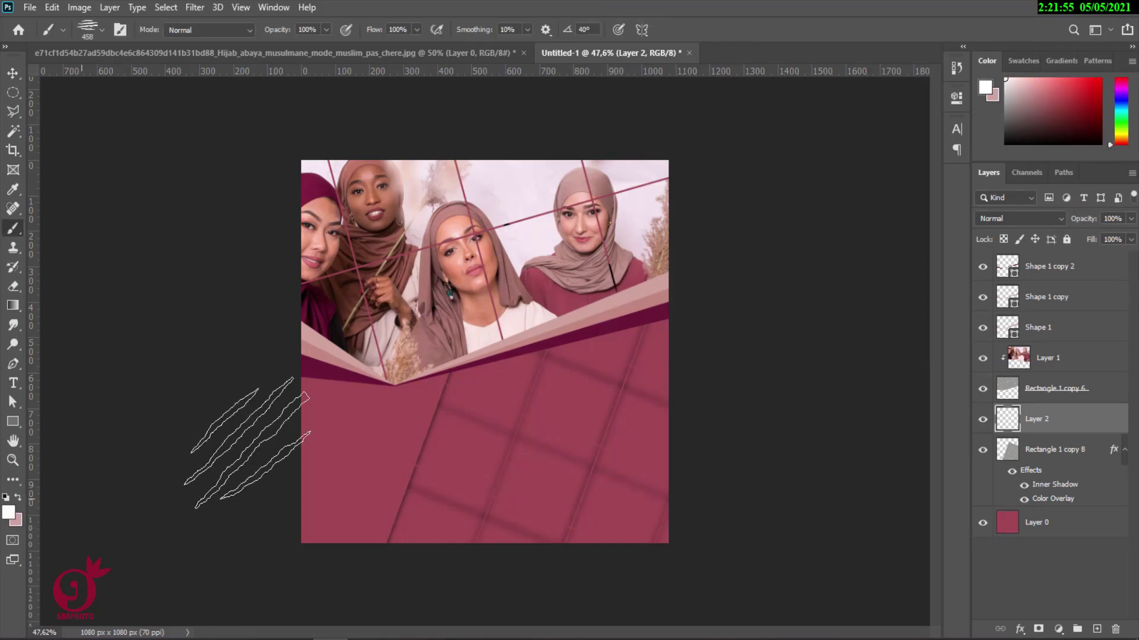
{"action": "left_click", "coordinate": [101, 30]}
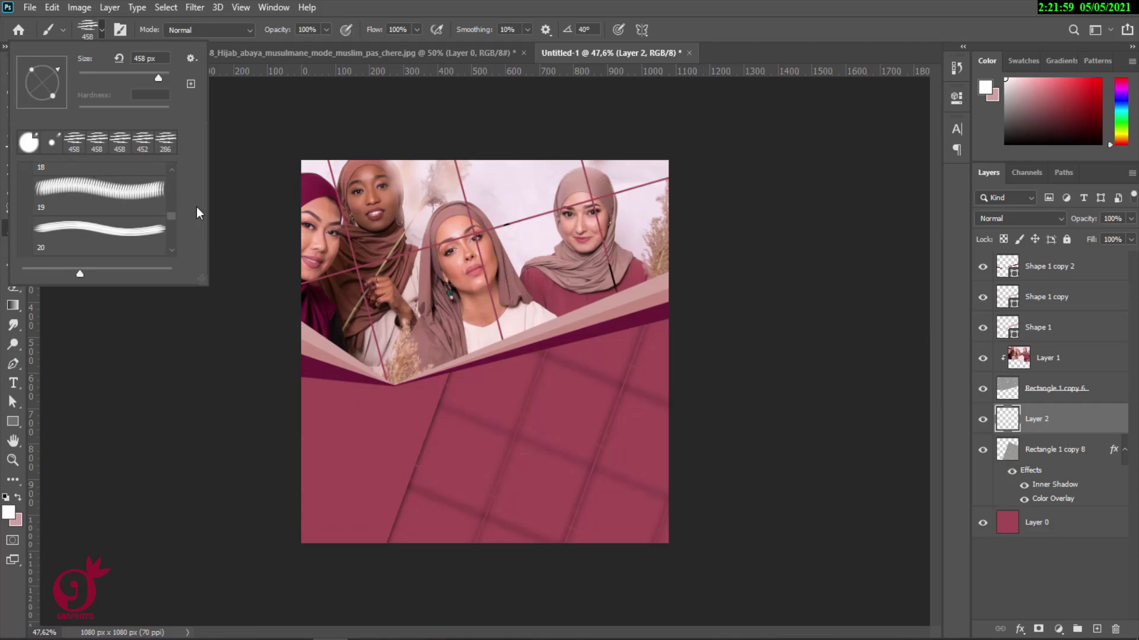
{"action": "left_click_drag", "start_coordinate": [171, 218], "coordinate": [181, 153]}
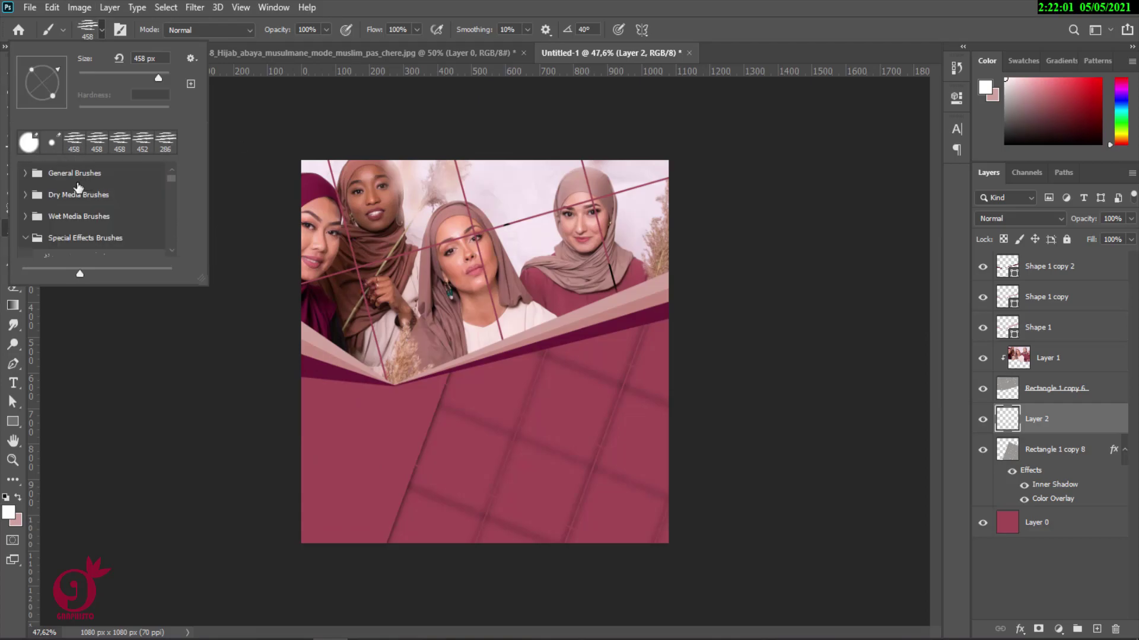
{"action": "left_click", "coordinate": [27, 173]}
{"action": "left_click", "coordinate": [78, 196]}
{"action": "key", "text": "Return"}
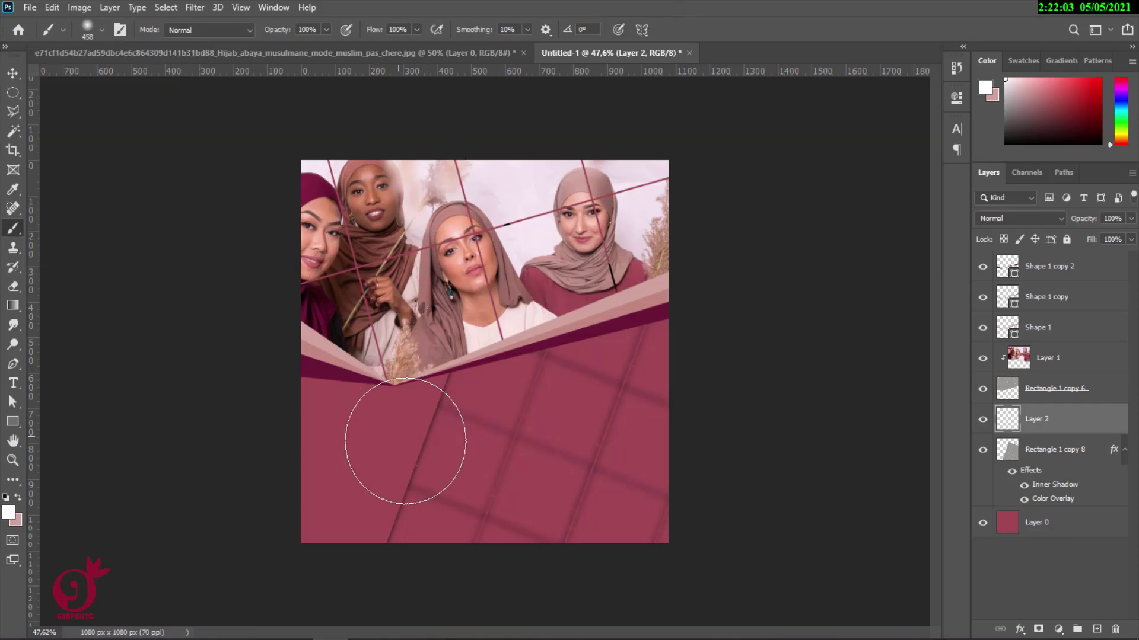
{"action": "left_click_drag", "start_coordinate": [419, 355], "coordinate": [537, 427]}
{"action": "left_click", "coordinate": [383, 356]}
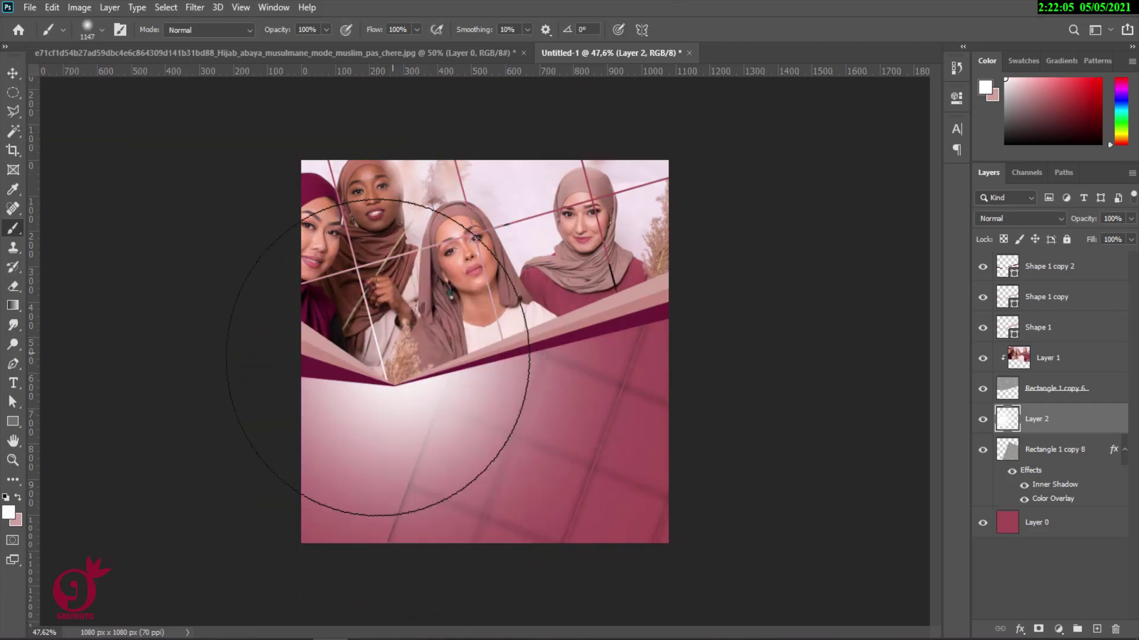
Set the glow layer to Overlay blend mode at 39% opacity
{"action": "left_click", "coordinate": [1058, 218]}
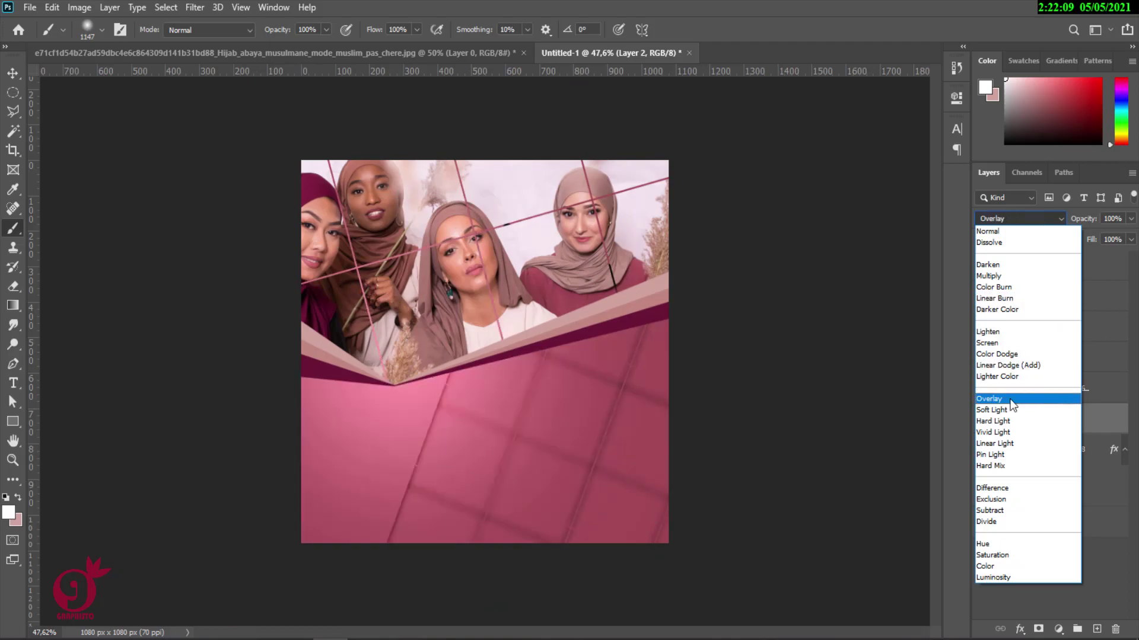
{"action": "left_click", "coordinate": [1008, 400]}
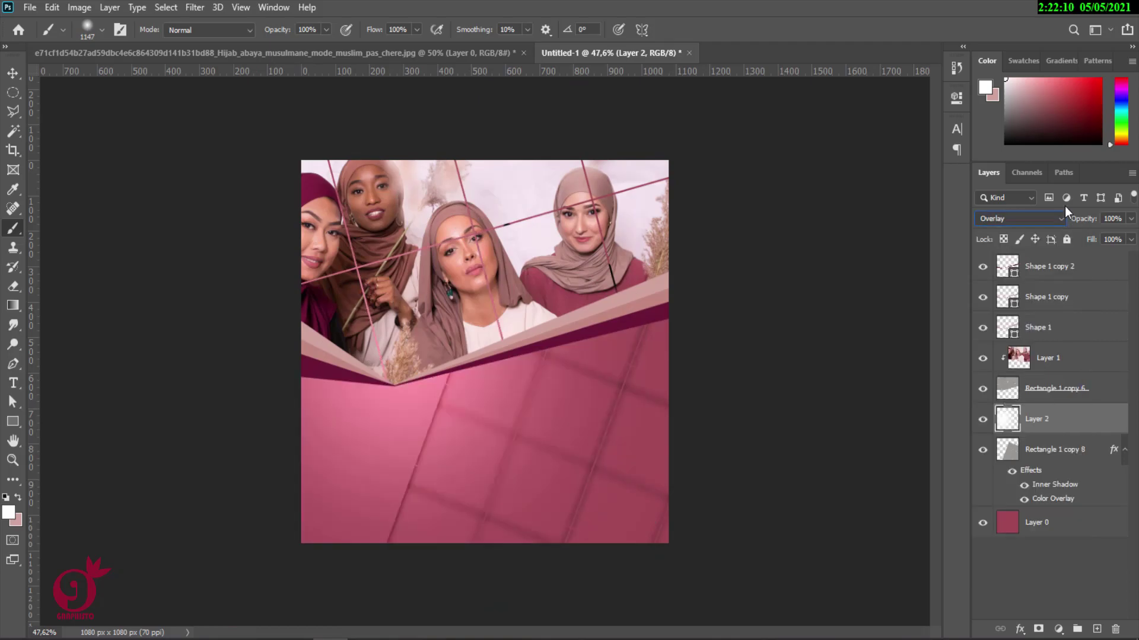
{"action": "left_click", "coordinate": [1130, 218]}
{"action": "left_click_drag", "start_coordinate": [1110, 237], "coordinate": [1090, 235]}
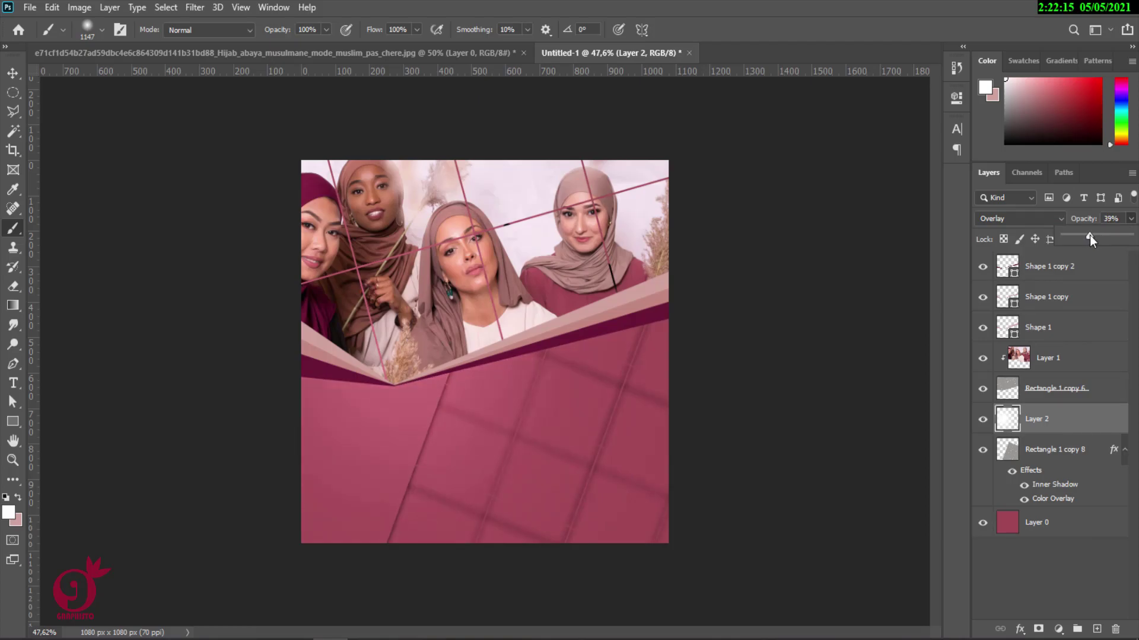
Darken the Color Overlay on Rectangle 1 copy 8 to a deeper maroon
{"action": "left_click", "coordinate": [1047, 453]}
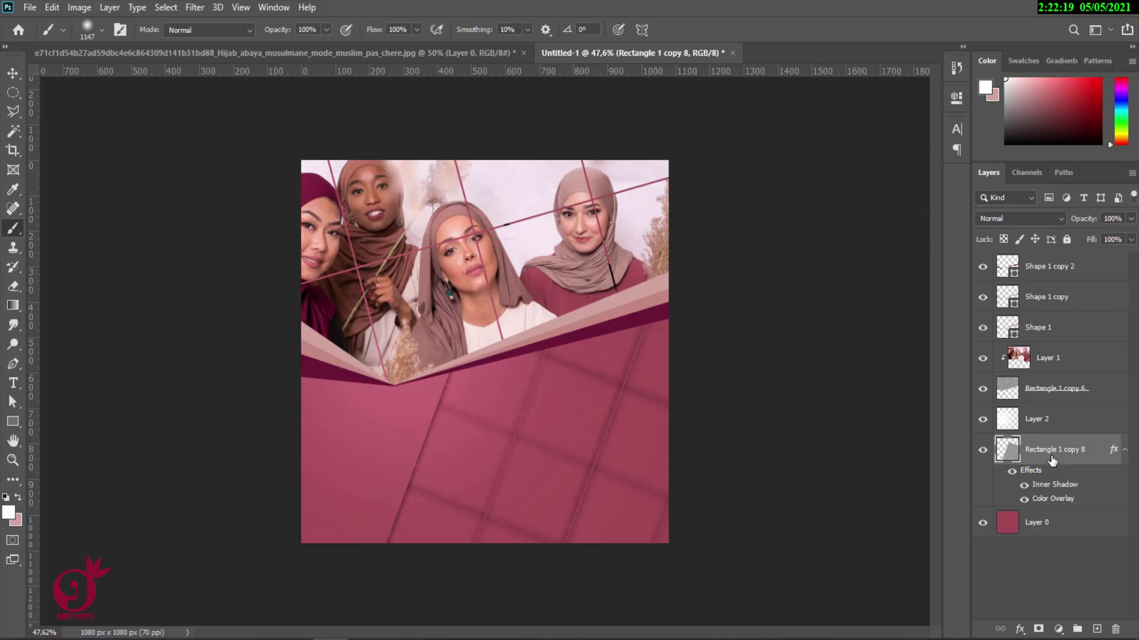
{"action": "right_click", "coordinate": [1085, 459]}
{"action": "left_click", "coordinate": [989, 31]}
{"action": "left_click_drag", "start_coordinate": [870, 10], "coordinate": [1004, 11]}
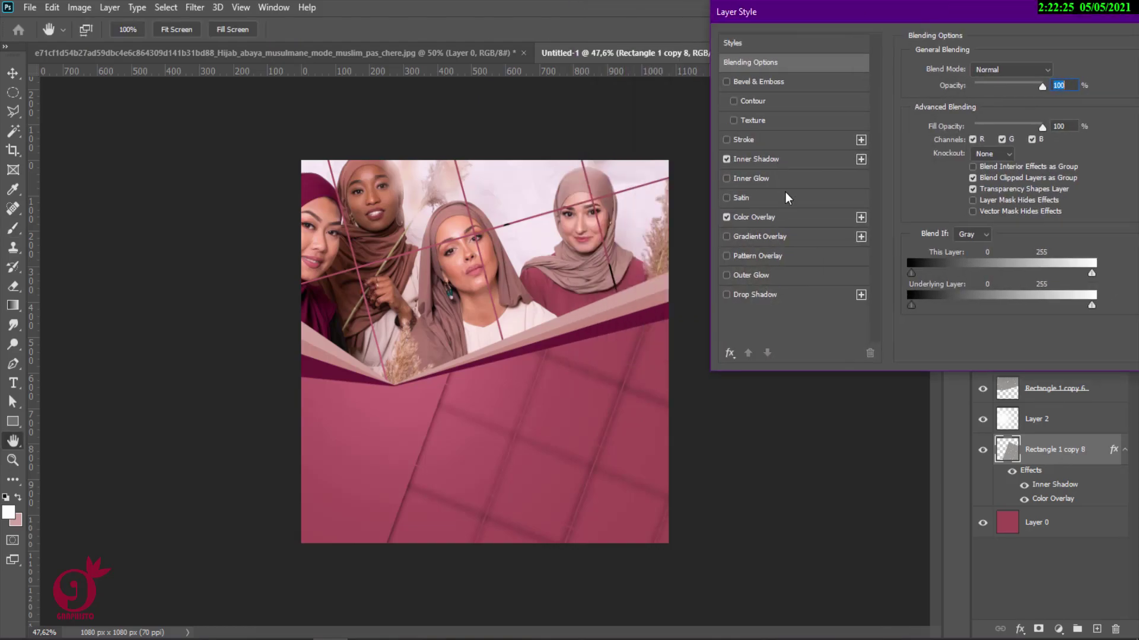
{"action": "left_click", "coordinate": [790, 218]}
{"action": "left_click", "coordinate": [1054, 71]}
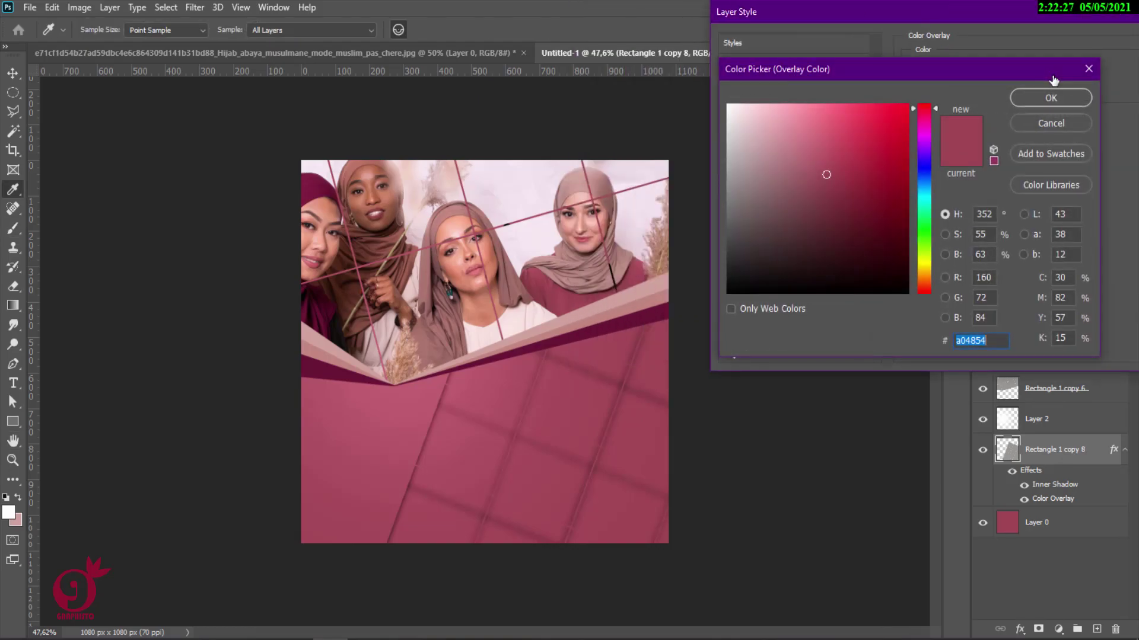
{"action": "left_click_drag", "start_coordinate": [836, 171], "coordinate": [835, 197]}
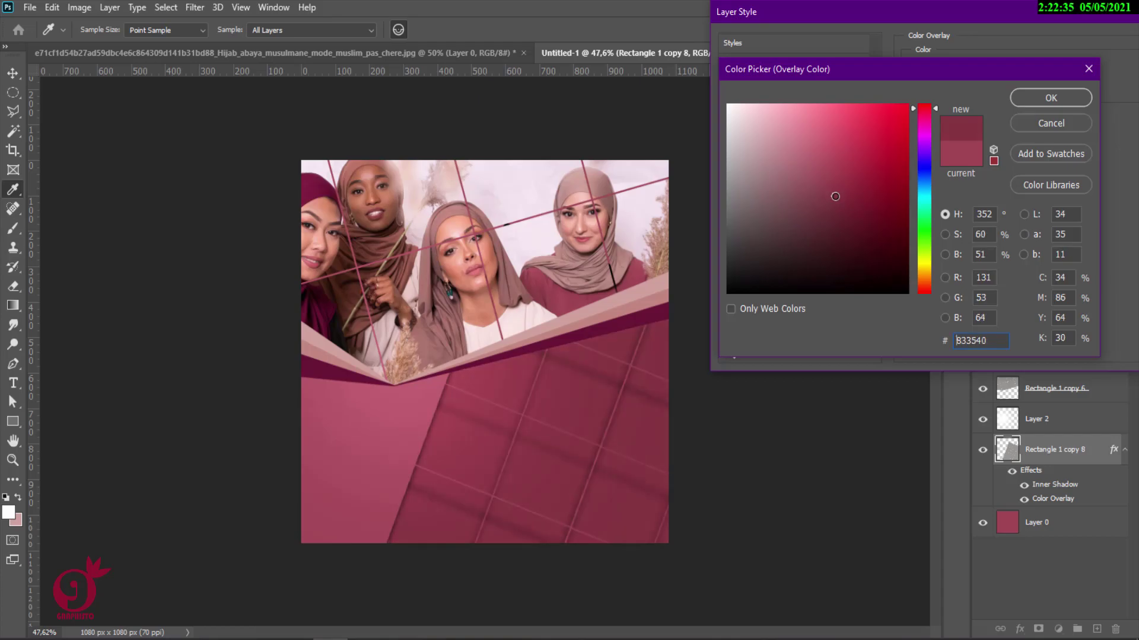
{"action": "left_click", "coordinate": [1022, 94]}
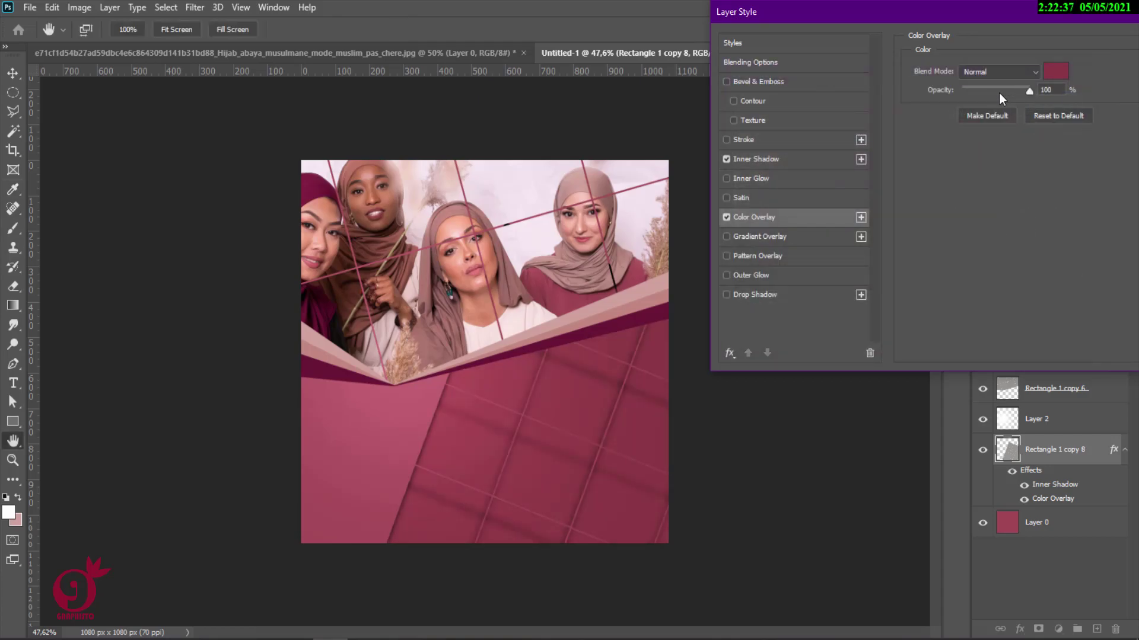
Make the panels' Inner Shadow Normal-blended with distance 28 px and size 13 px
{"action": "left_click", "coordinate": [791, 159]}
{"action": "mouse_move", "coordinate": [977, 138]}
{"action": "left_mouse_down"}
{"action": "mouse_move", "coordinate": [998, 140]}
{"action": "mouse_move", "coordinate": [982, 140]}
{"action": "left_mouse_up"}
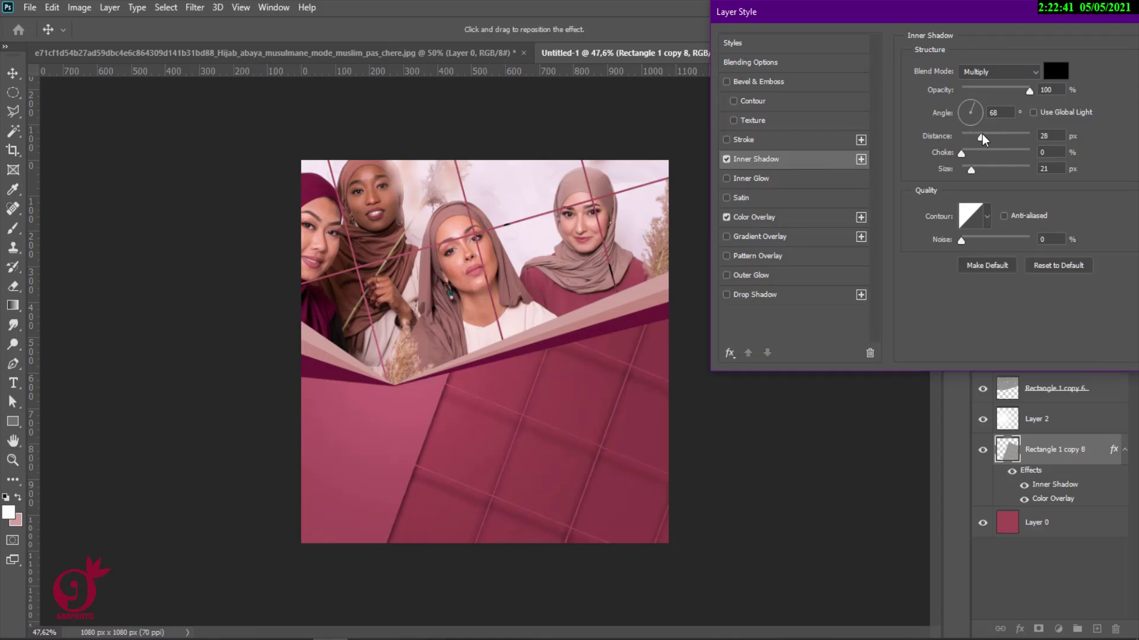
{"action": "left_click", "coordinate": [1021, 73]}
{"action": "left_click_drag", "start_coordinate": [972, 175], "coordinate": [971, 175]}
{"action": "left_click_drag", "start_coordinate": [1031, 16], "coordinate": [901, 27]}
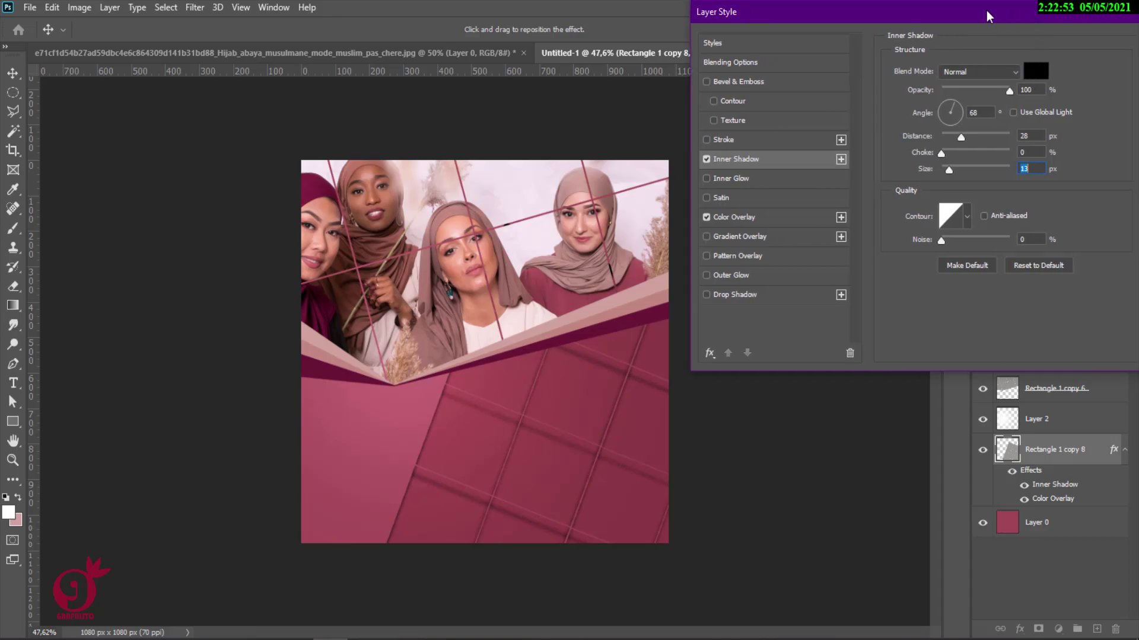
{"action": "left_click", "coordinate": [1086, 55]}
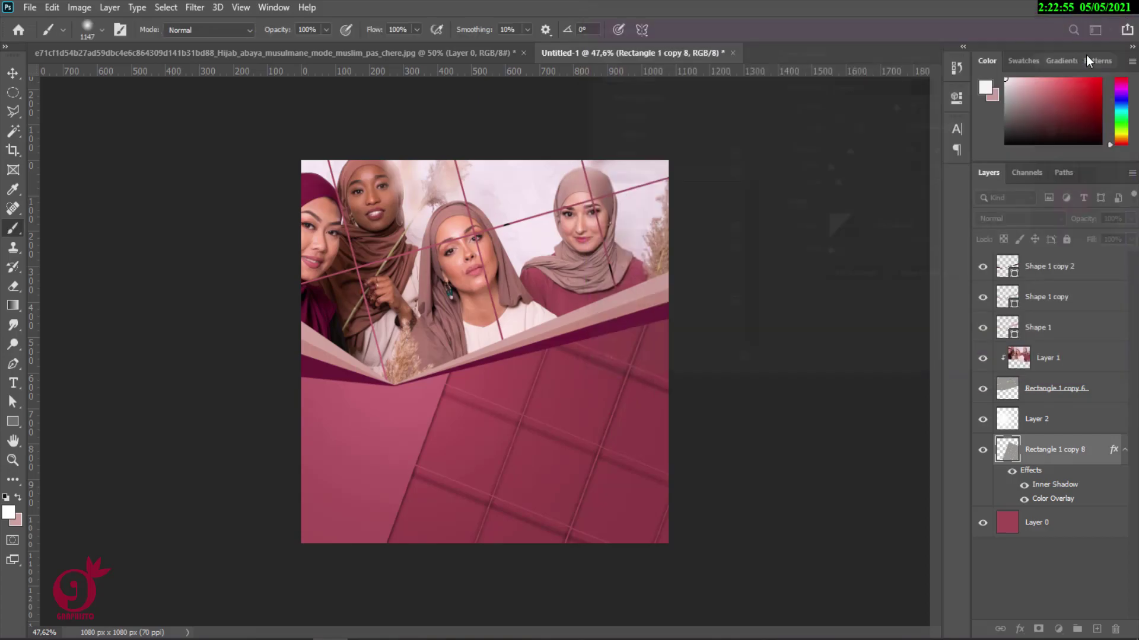
Start a text layer below the photo in SC_DUBAI at 31 pt with the placeholder cleared
{"action": "key", "text": "v"}
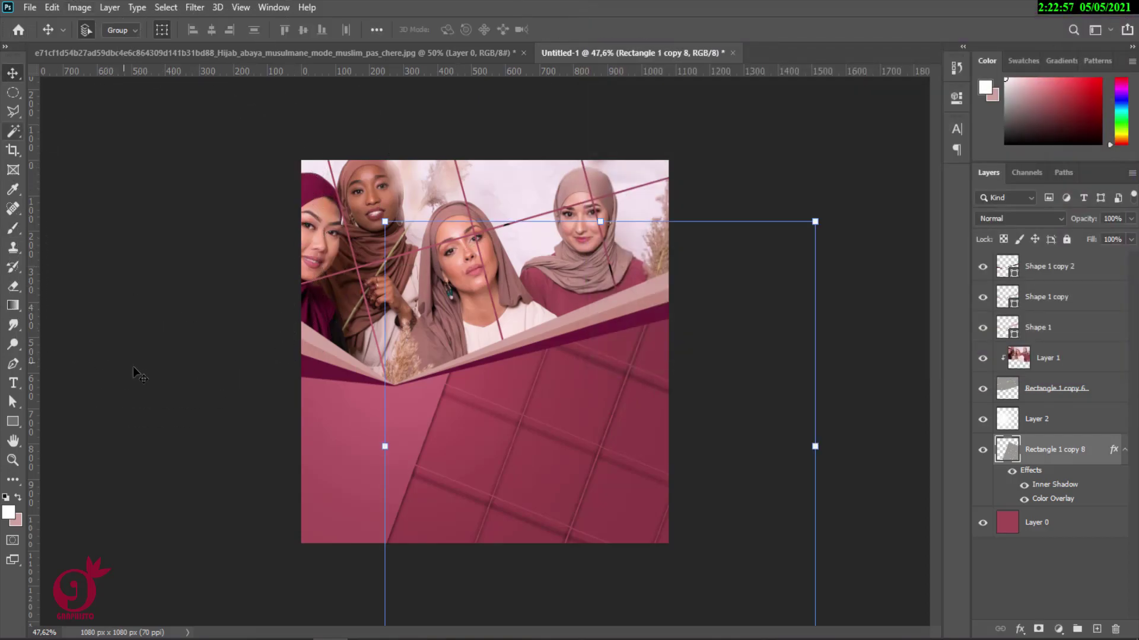
{"action": "left_click", "coordinate": [202, 409]}
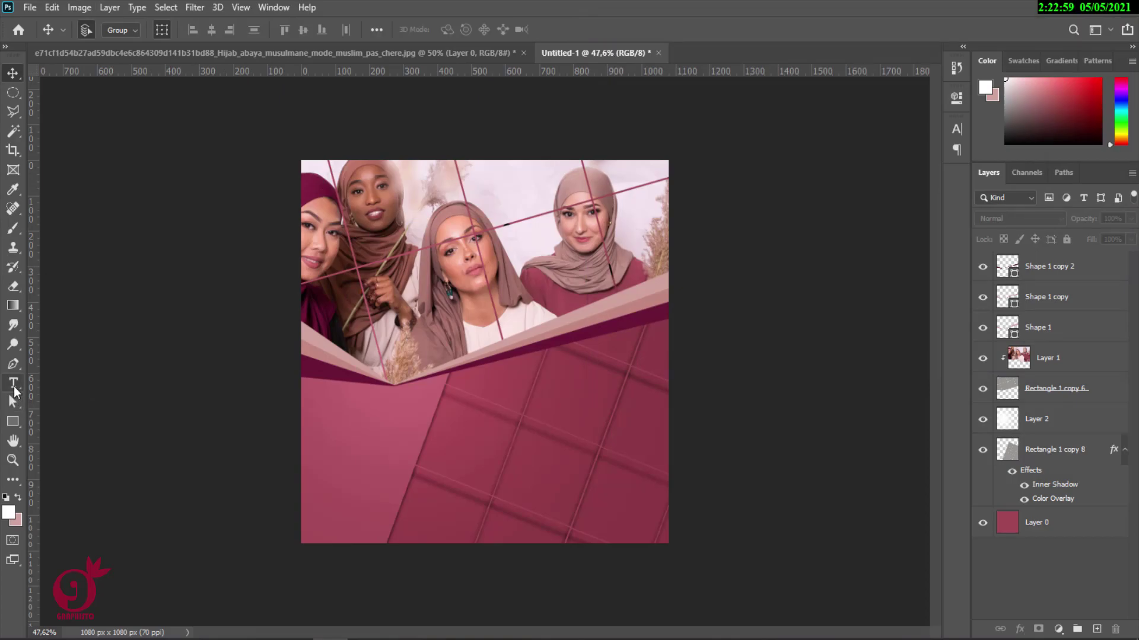
{"action": "left_click", "coordinate": [13, 385]}
{"action": "left_click", "coordinate": [341, 393]}
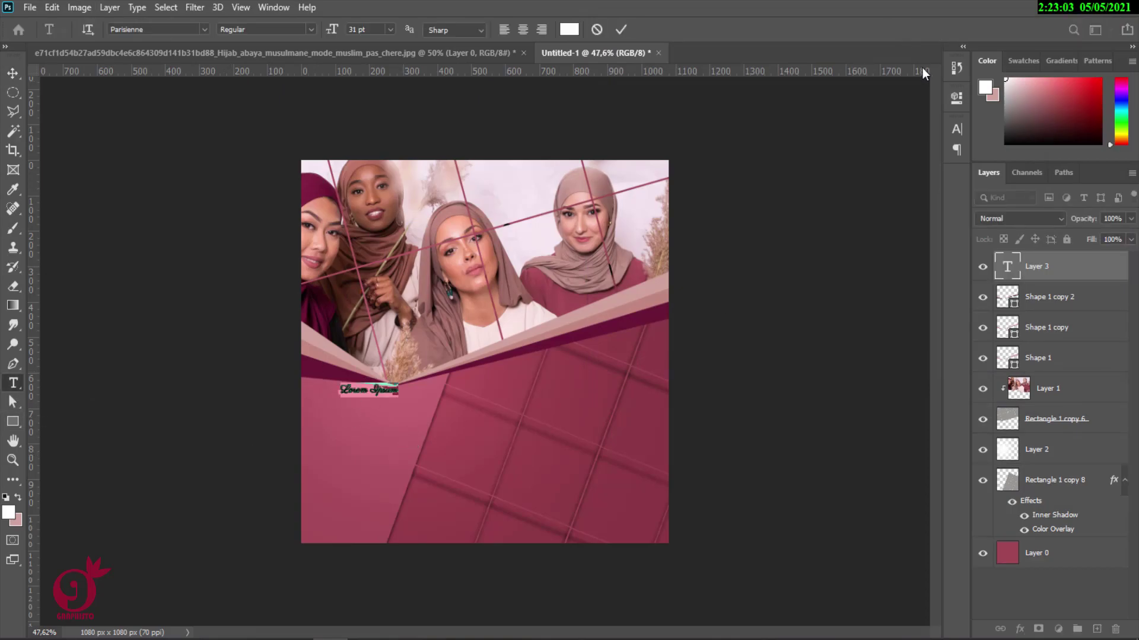
{"action": "left_click", "coordinate": [956, 128]}
{"action": "left_click", "coordinate": [872, 151]}
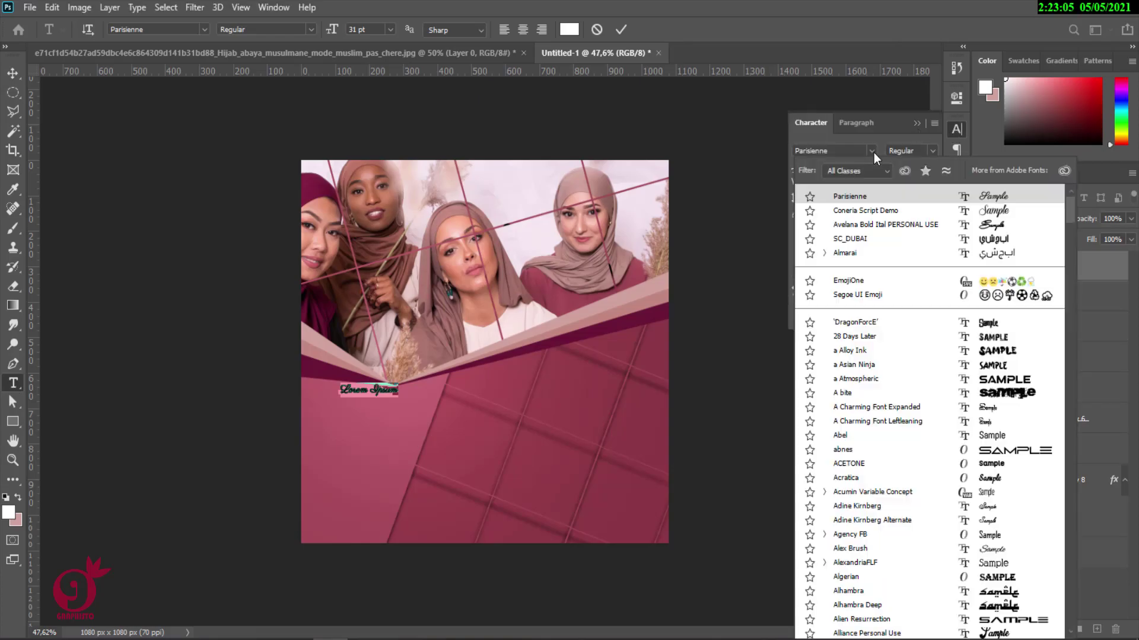
{"action": "left_click", "coordinate": [1011, 240]}
{"action": "left_click", "coordinate": [917, 124]}
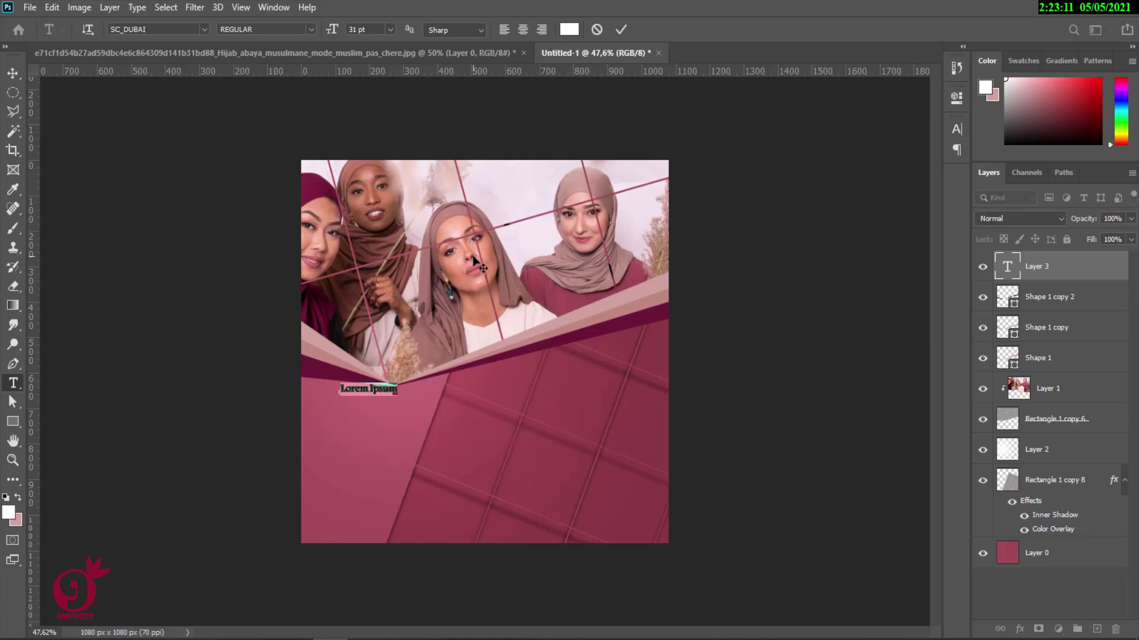
{"action": "key", "text": "BackSpace"}
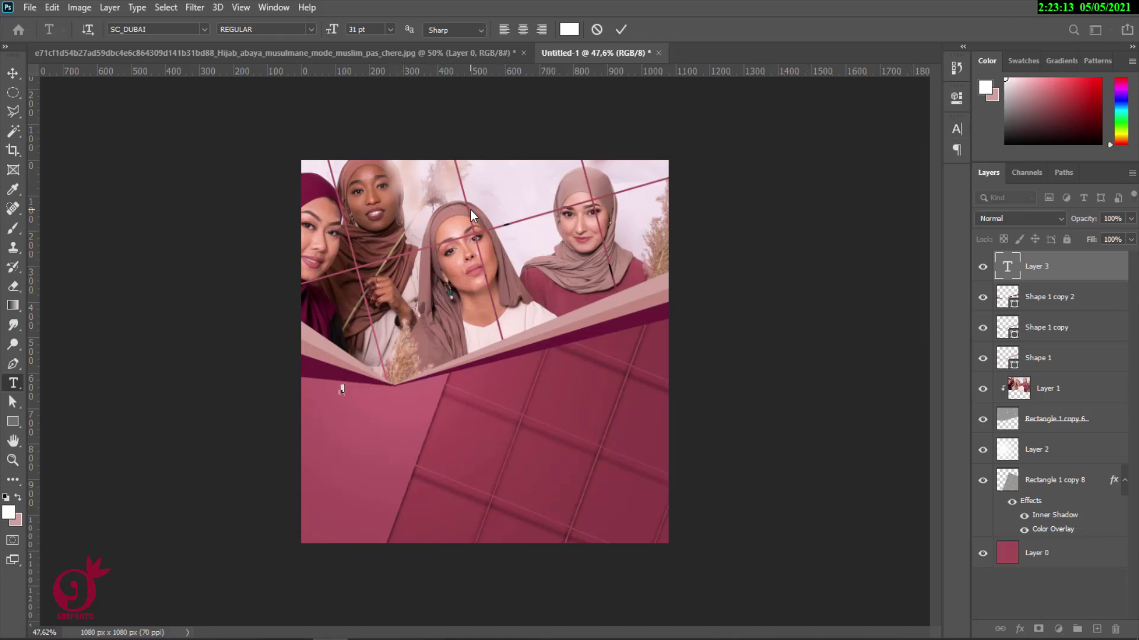
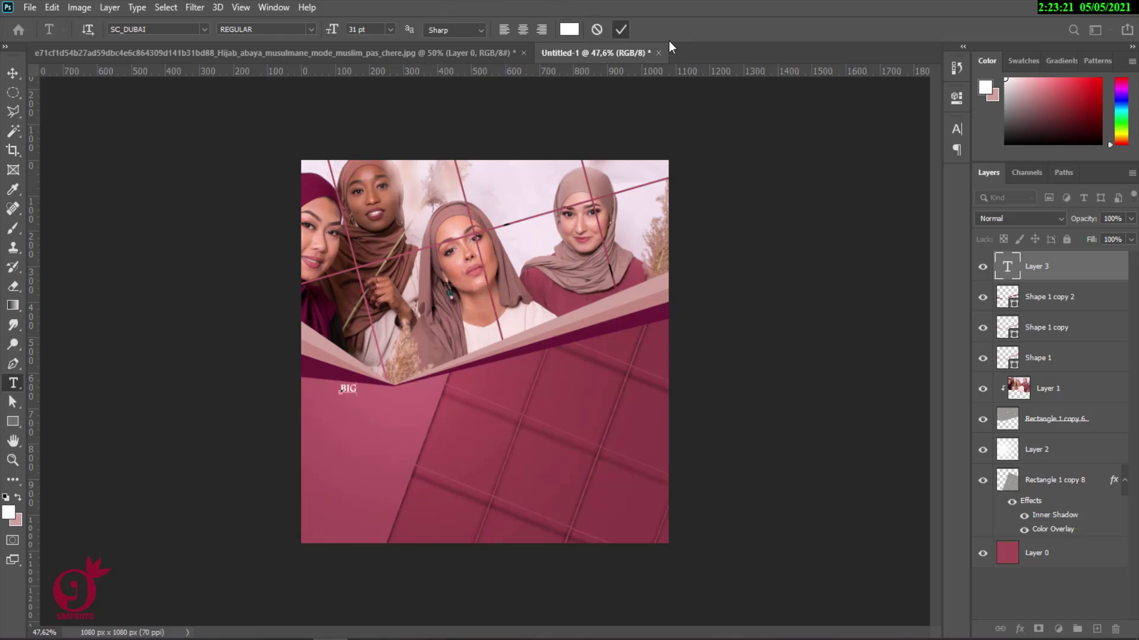
Set the white BIG text in Almarai ExtraBold at 121 pt
{"action": "key", "text": "ctrl+Return"}
{"action": "left_click", "coordinate": [956, 129]}
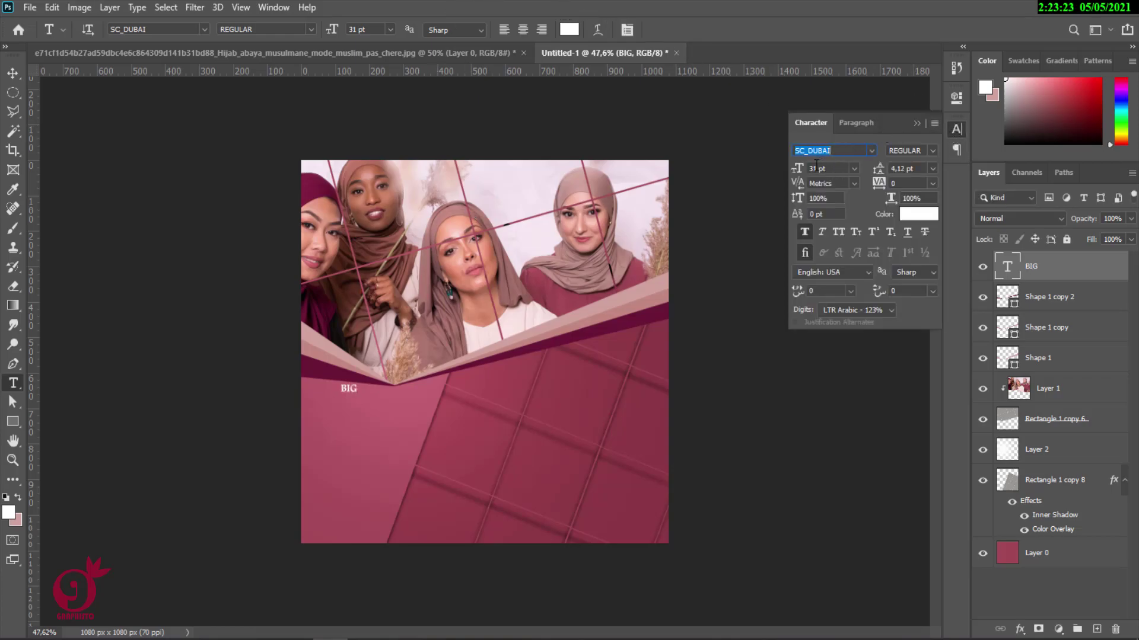
{"action": "left_click", "coordinate": [871, 151]}
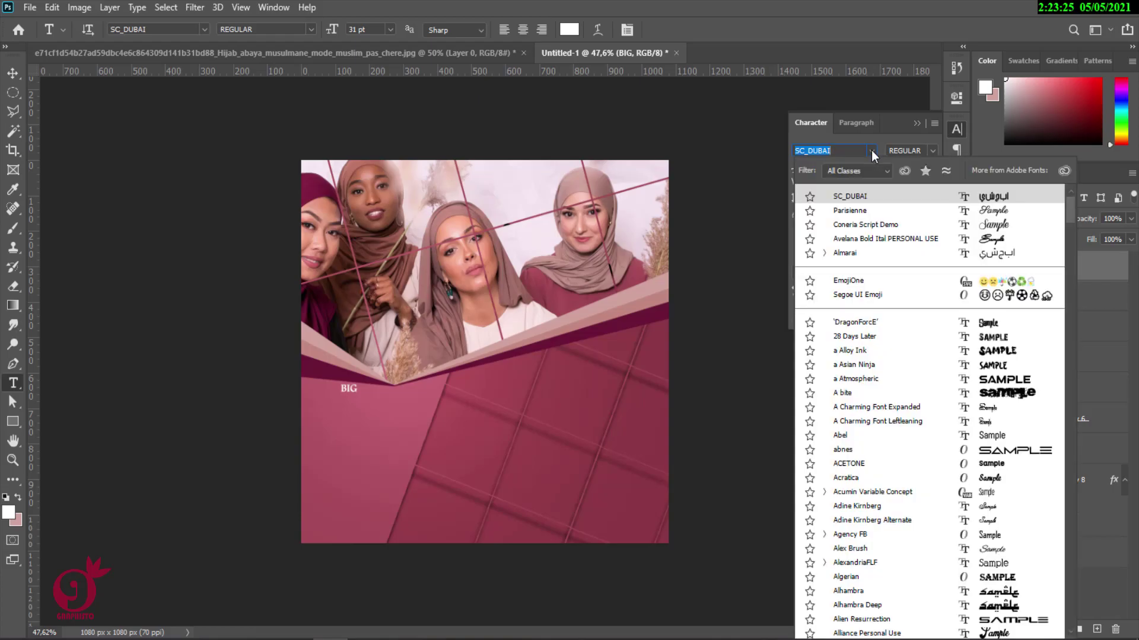
{"action": "key", "text": "Down"}
{"action": "key", "text": "Down"}
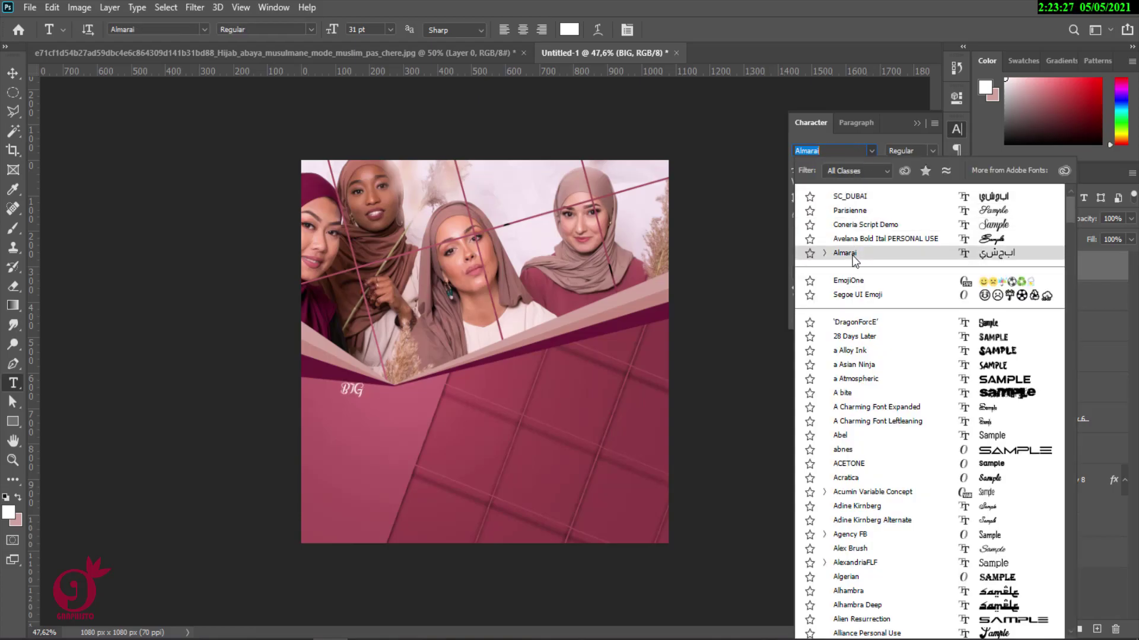
{"action": "left_click", "coordinate": [853, 256]}
{"action": "left_click", "coordinate": [932, 150]}
{"action": "left_click", "coordinate": [917, 189]}
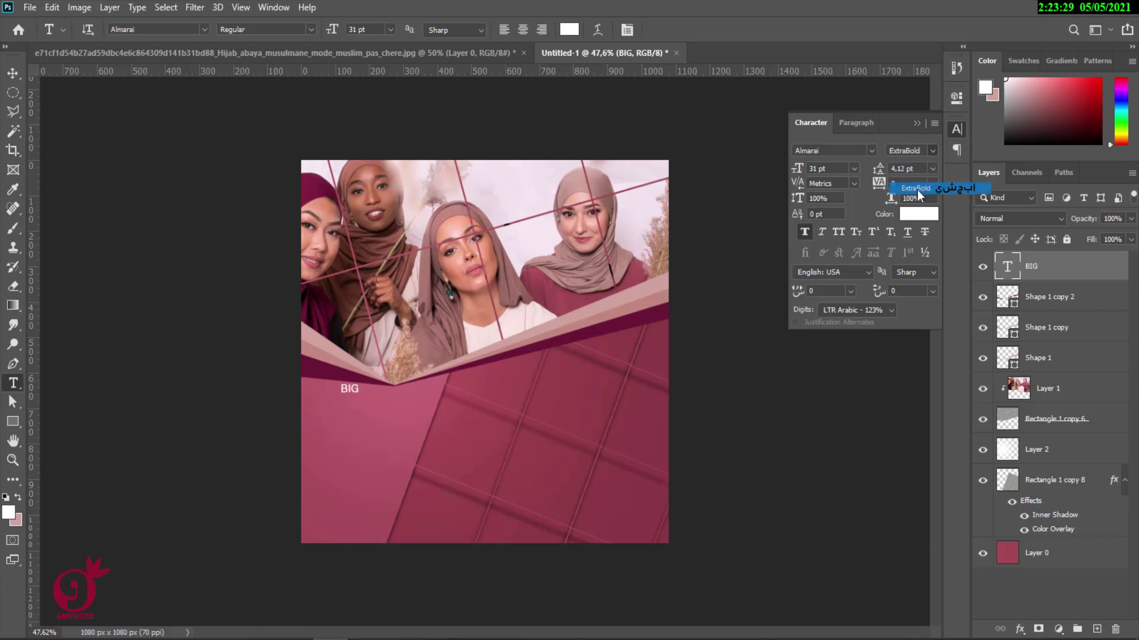
{"action": "mouse_move", "coordinate": [804, 172]}
{"action": "left_mouse_down"}
{"action": "mouse_move", "coordinate": [857, 168]}
{"action": "mouse_move", "coordinate": [819, 173]}
{"action": "left_mouse_up"}
{"action": "type", "text": "121"}
{"action": "left_click", "coordinate": [956, 128]}
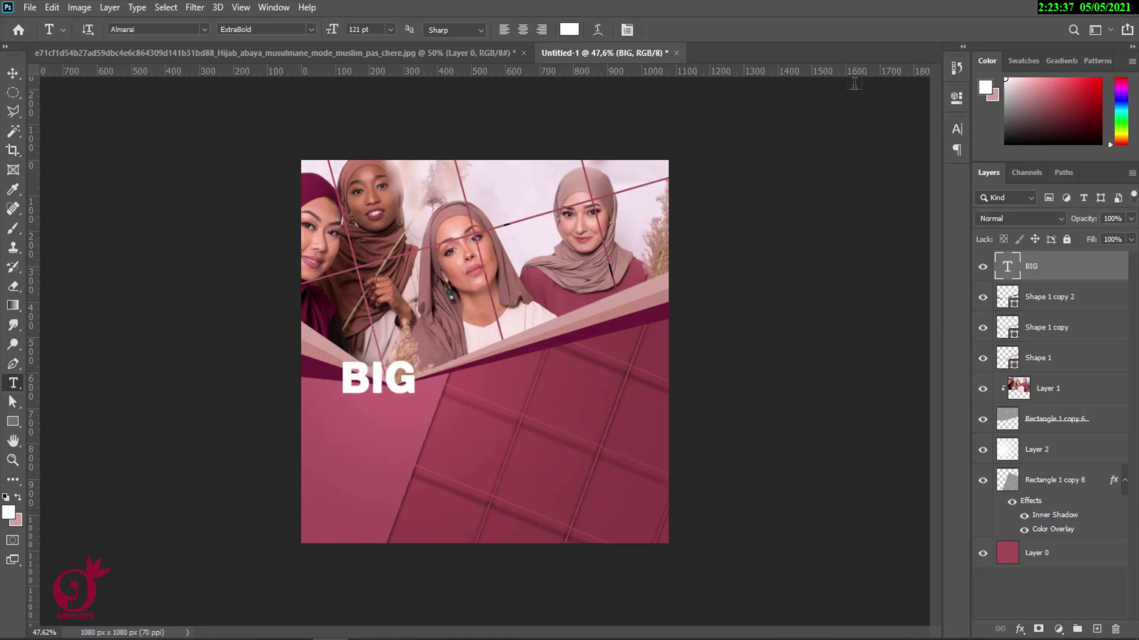
{"action": "left_click", "coordinate": [13, 73]}
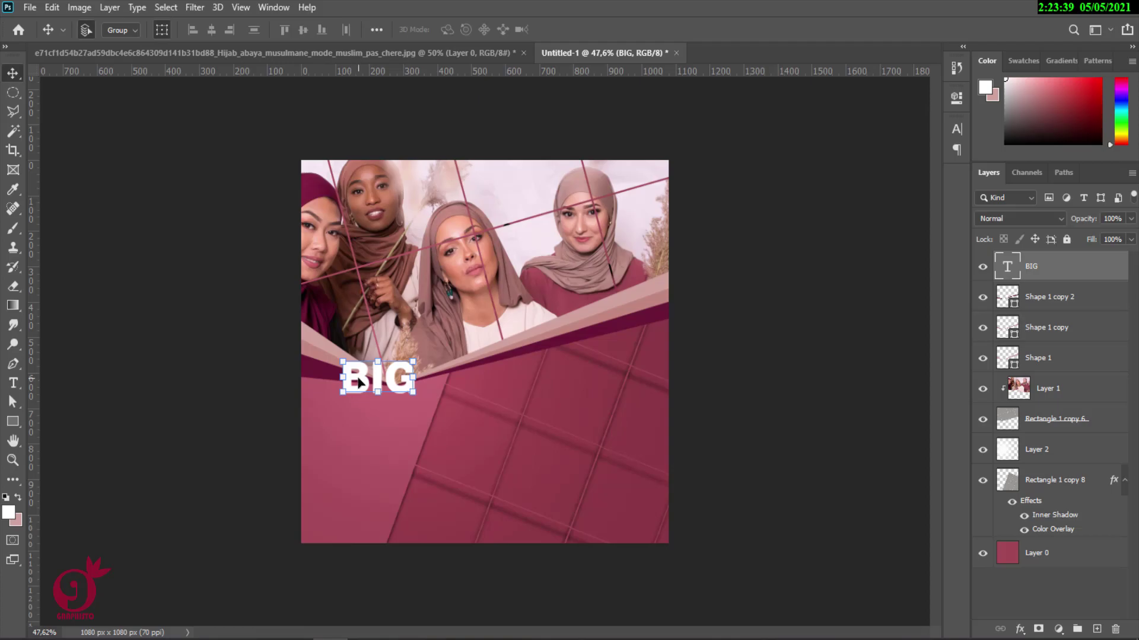
Move BIG left and down, then Alt-drag a copy below it and retype it as SALE
{"action": "left_click_drag", "start_coordinate": [360, 383], "coordinate": [349, 397]}
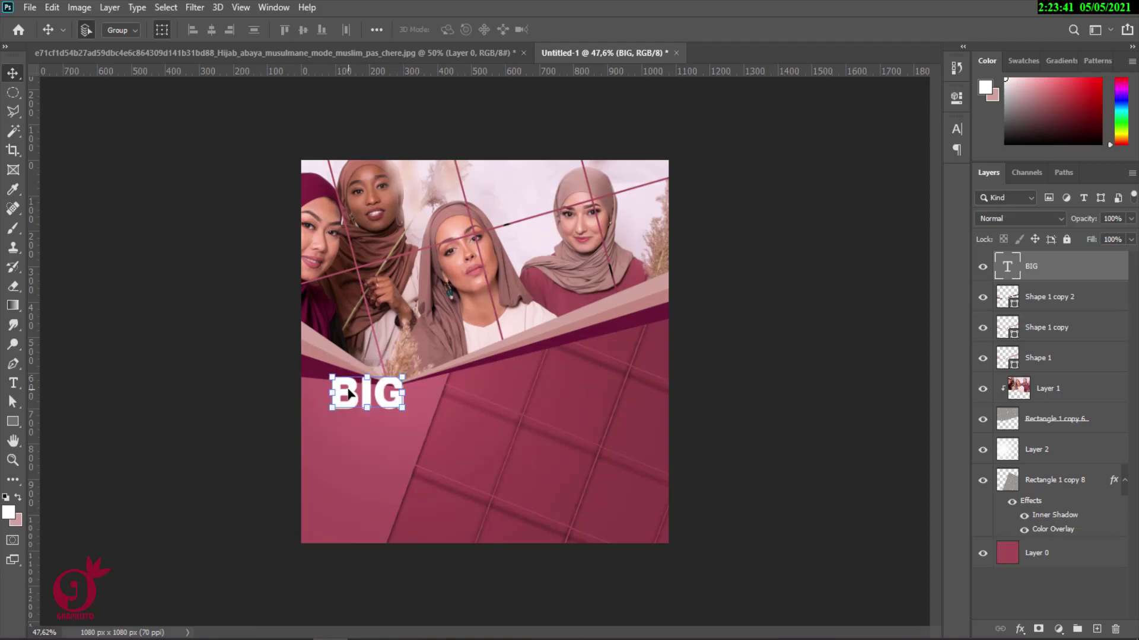
{"action": "left_click_drag", "start_coordinate": [349, 398], "coordinate": [350, 429]}
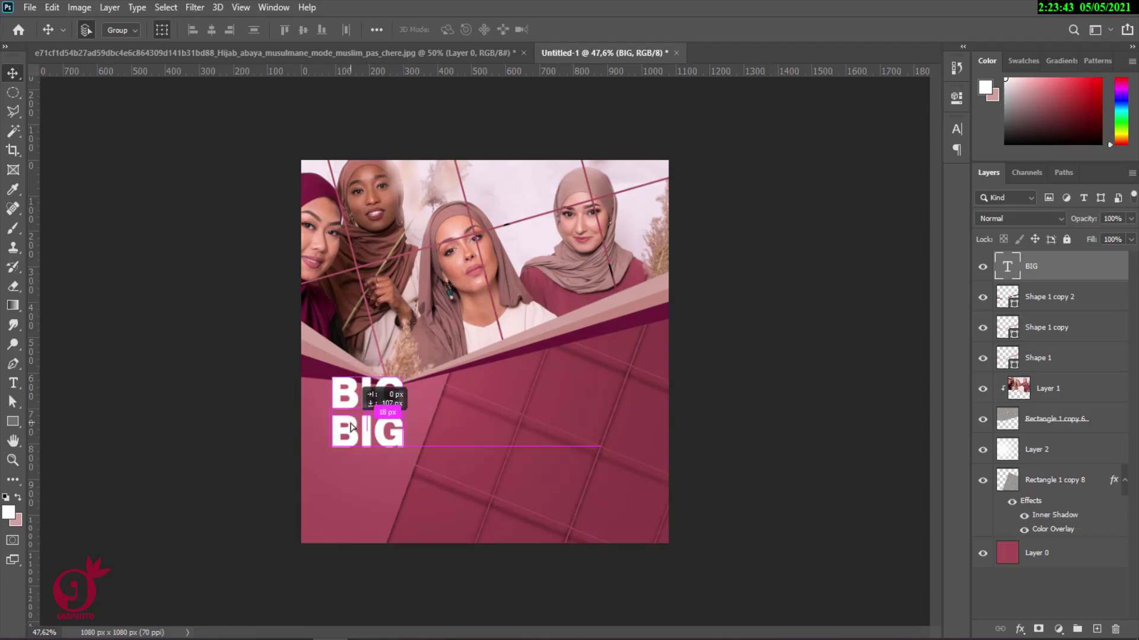
{"action": "key", "text": "t"}
{"action": "double_click", "coordinate": [351, 419]}
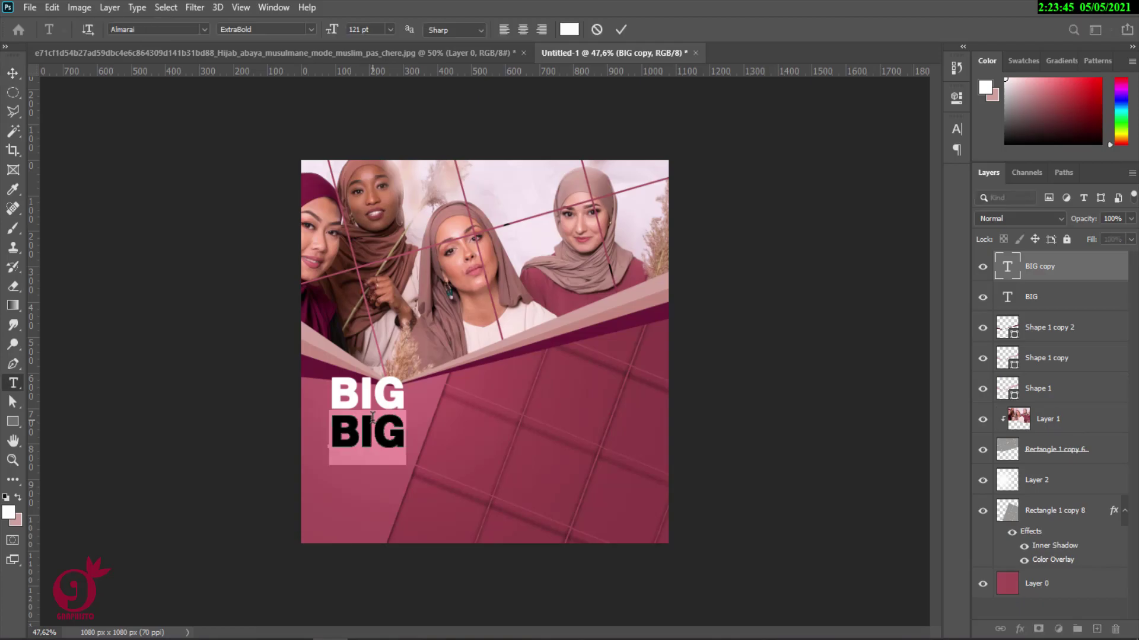
{"action": "type", "text": "SA"}
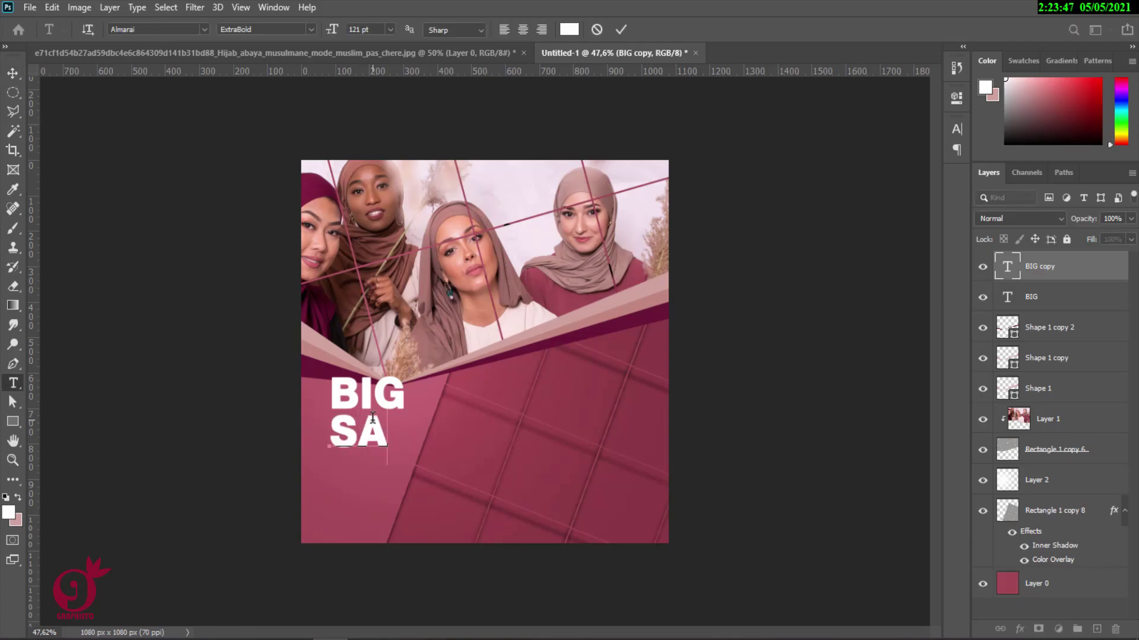
{"action": "type", "text": "LE"}
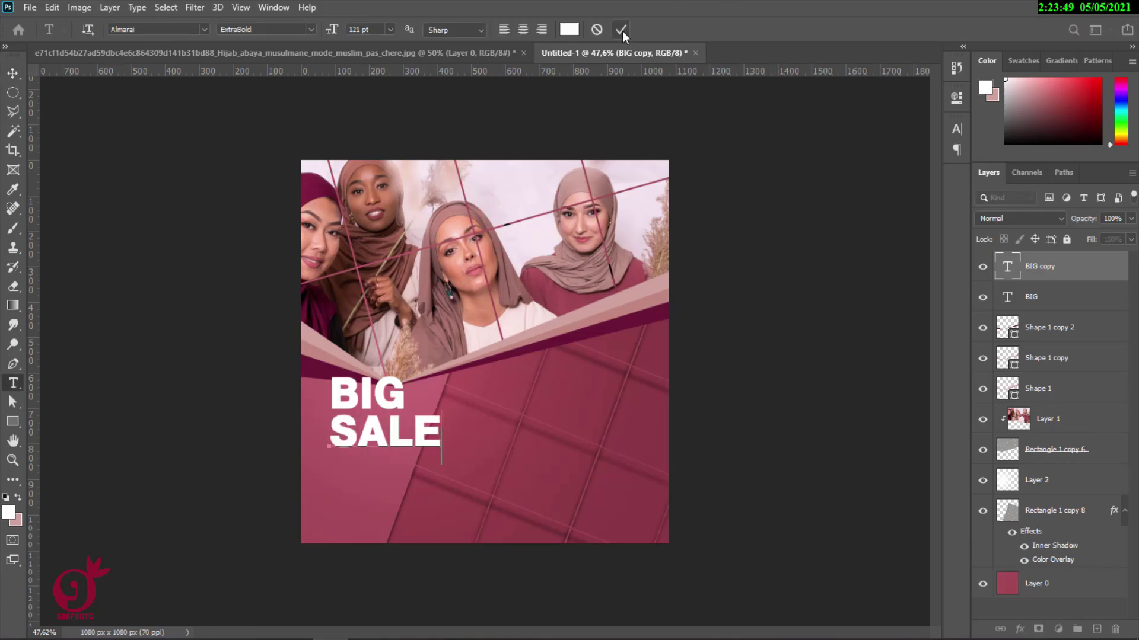
{"action": "left_click", "coordinate": [621, 31]}
{"action": "key", "text": "v"}
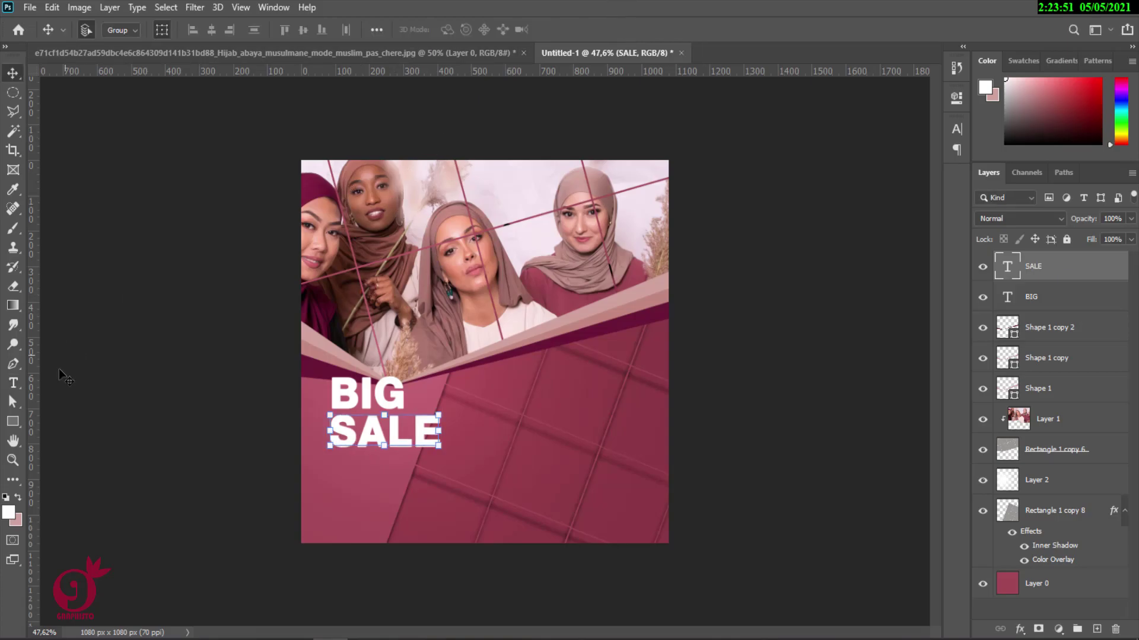
{"action": "left_click", "coordinate": [13, 383]}
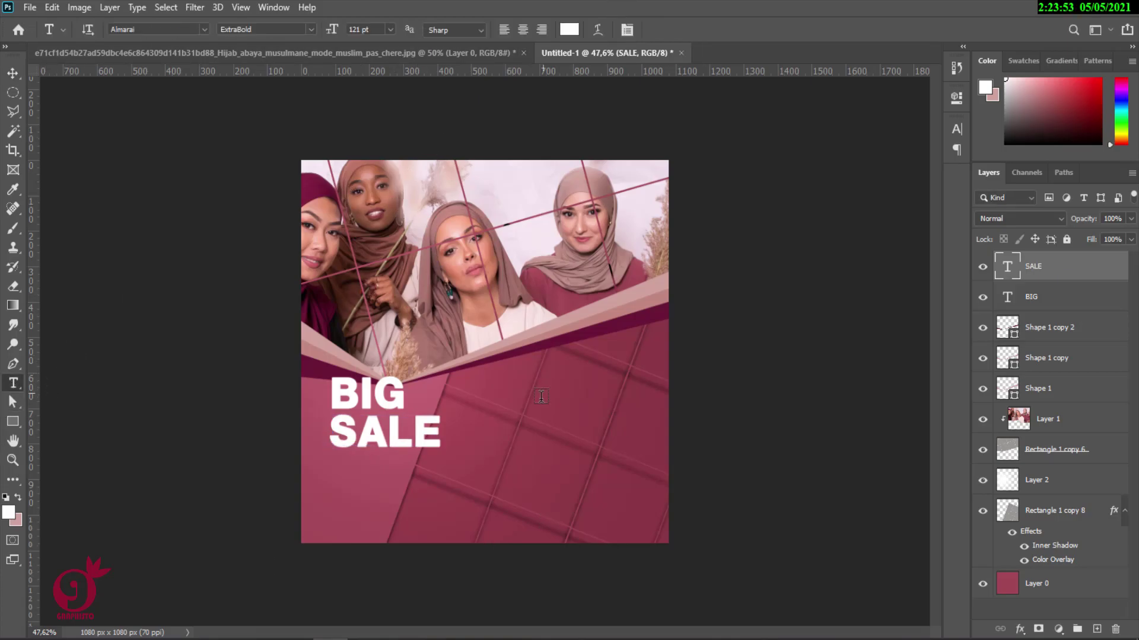
Type the word Fashion to the right of BIG
{"action": "left_click", "coordinate": [544, 351]}
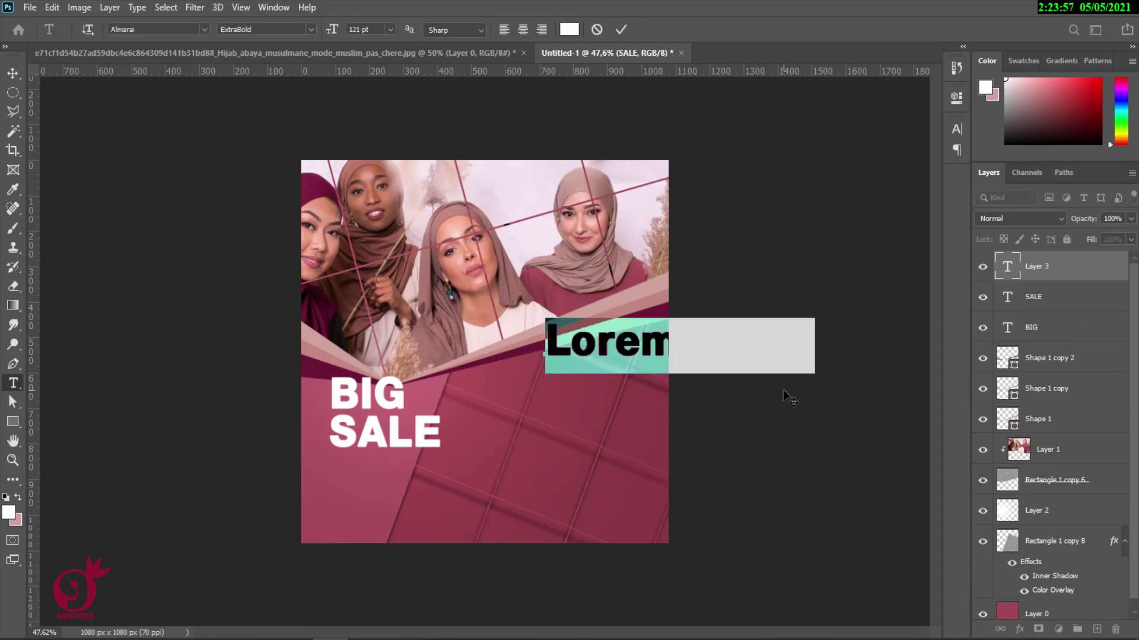
{"action": "type", "text": "Fa"}
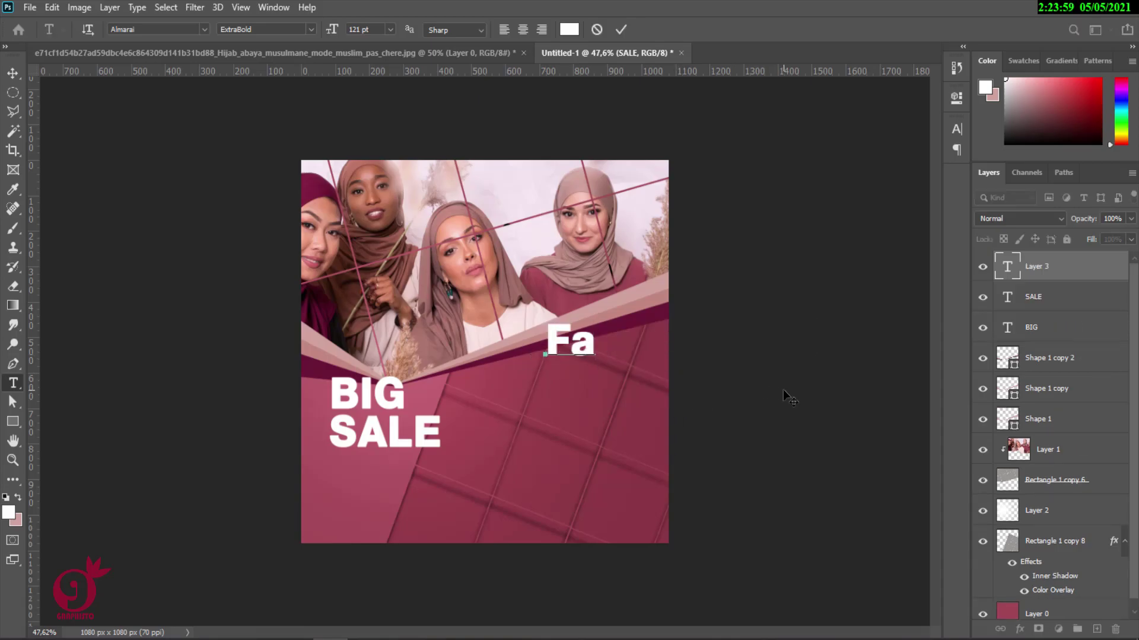
{"action": "type", "text": "shion"}
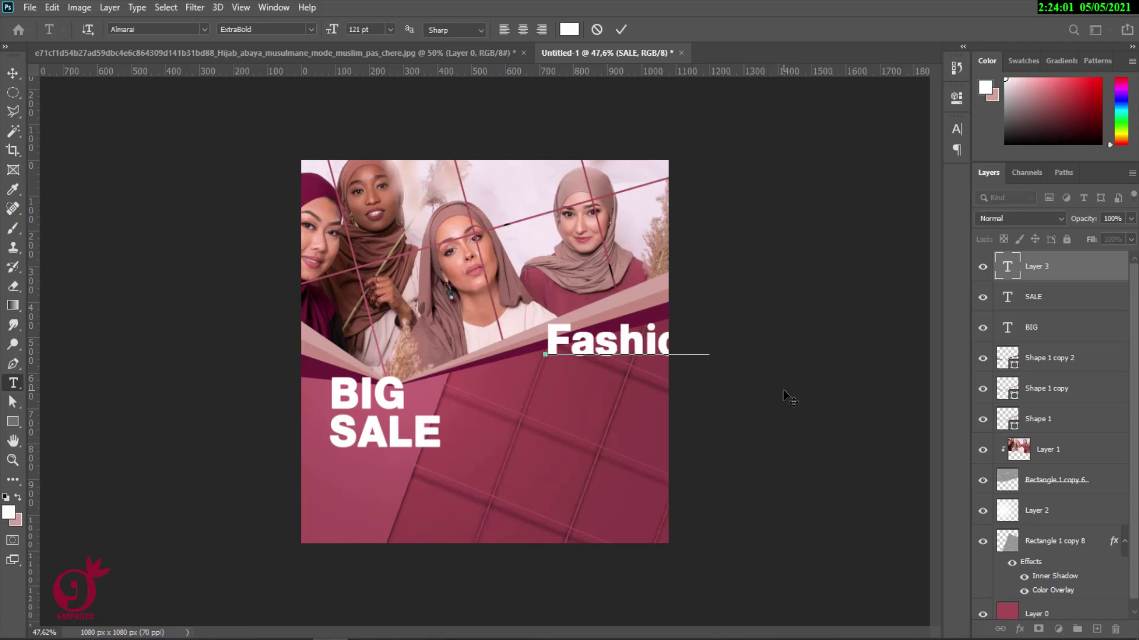
{"action": "left_click", "coordinate": [621, 29]}
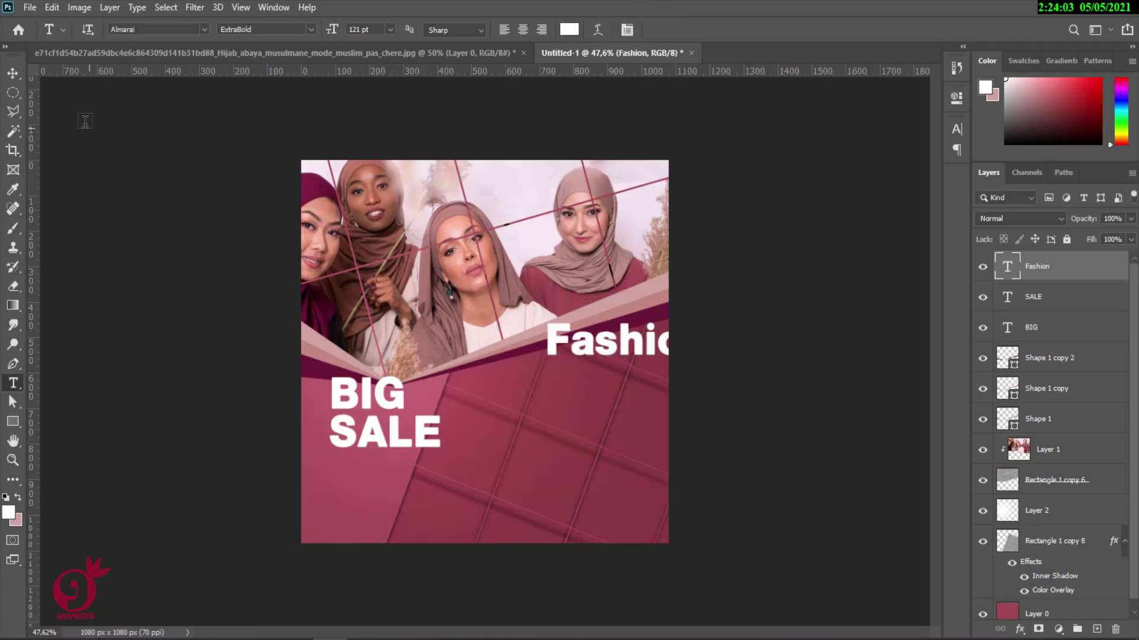
{"action": "key", "text": "v"}
Move Fashion onto the panel with a copy below, and change the copy to Hidjab
{"action": "left_click_drag", "start_coordinate": [591, 351], "coordinate": [540, 408]}
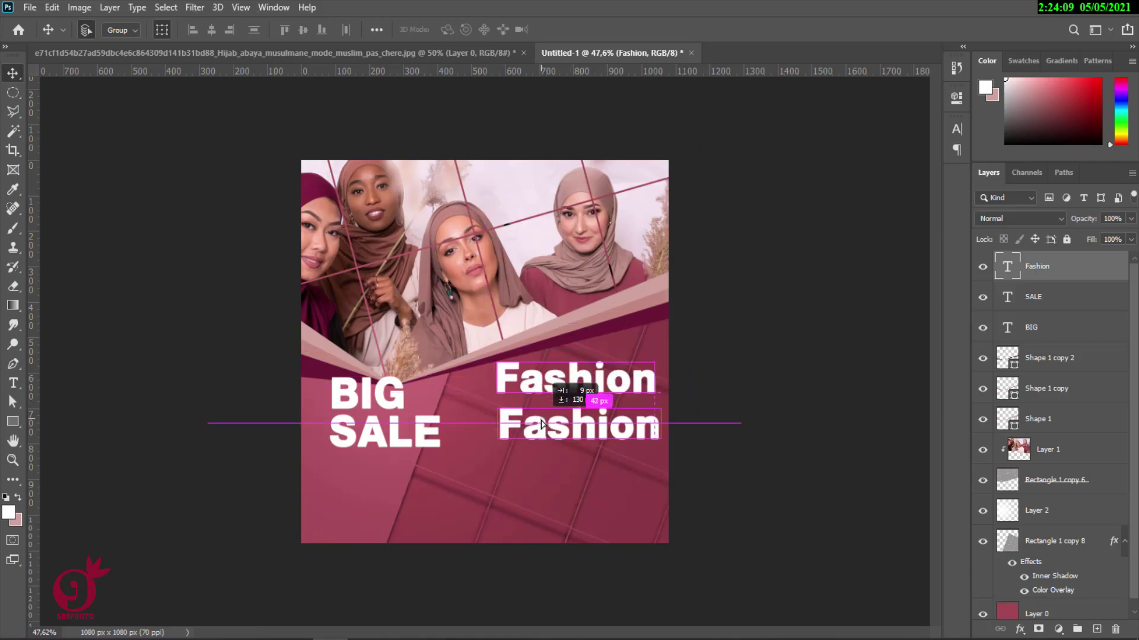
{"action": "double_click", "coordinate": [539, 408]}
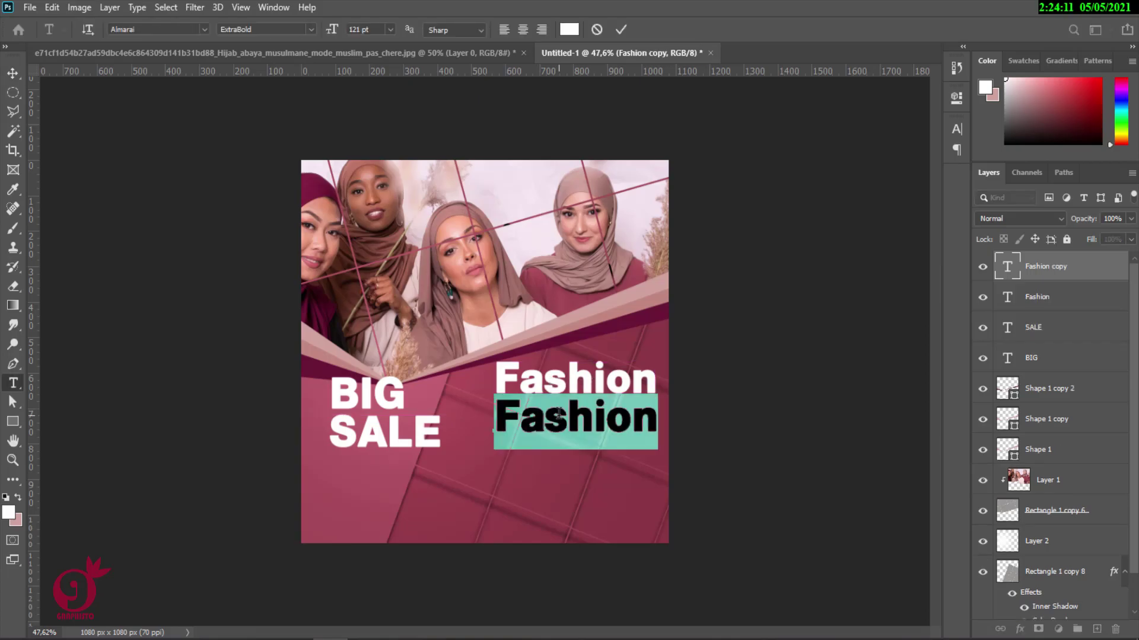
{"action": "type", "text": "Hid"}
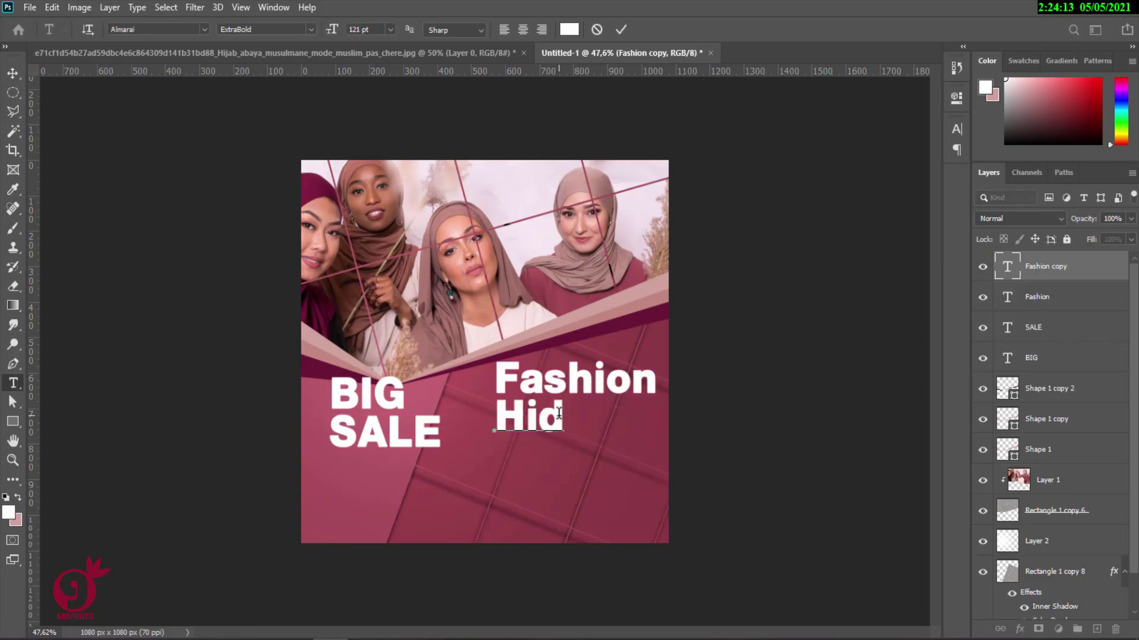
{"action": "type", "text": "jab"}
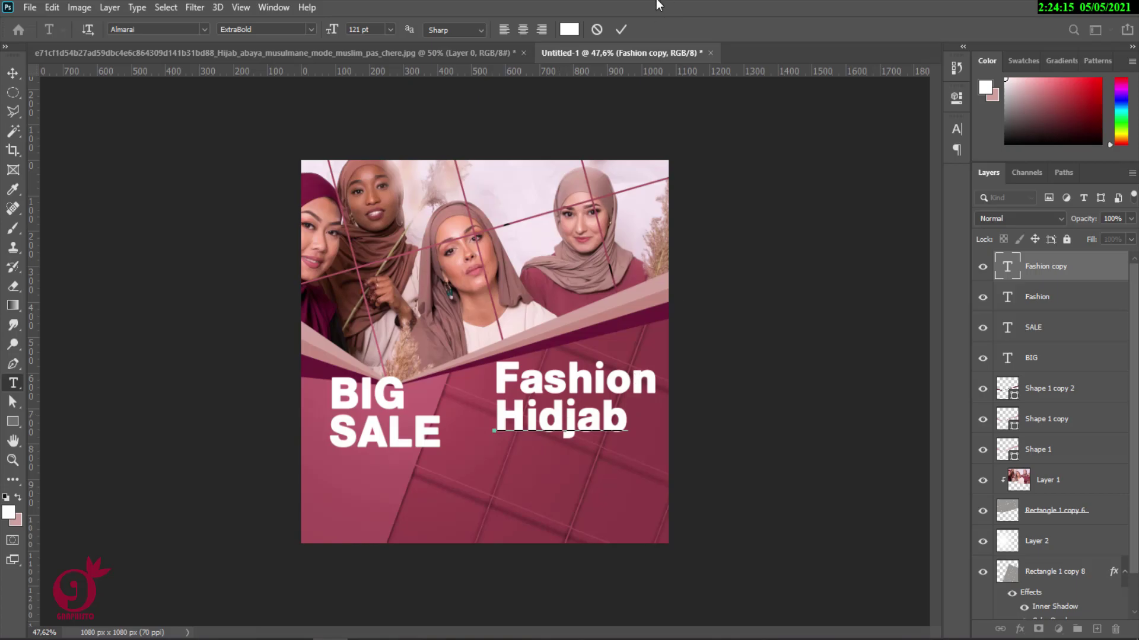
{"action": "left_click", "coordinate": [616, 31]}
{"action": "key", "text": "v"}
{"action": "left_click", "coordinate": [616, 385]}
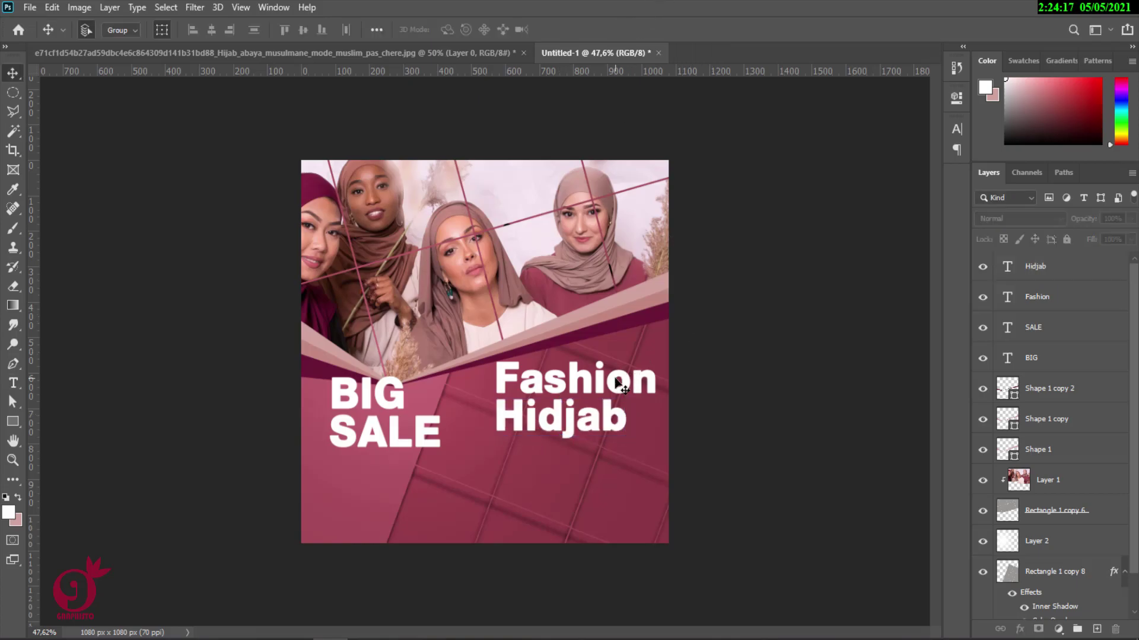
Set Fashion in Avelana Bold Ital at about 113 pt, with faux bold off
{"action": "left_click", "coordinate": [955, 129]}
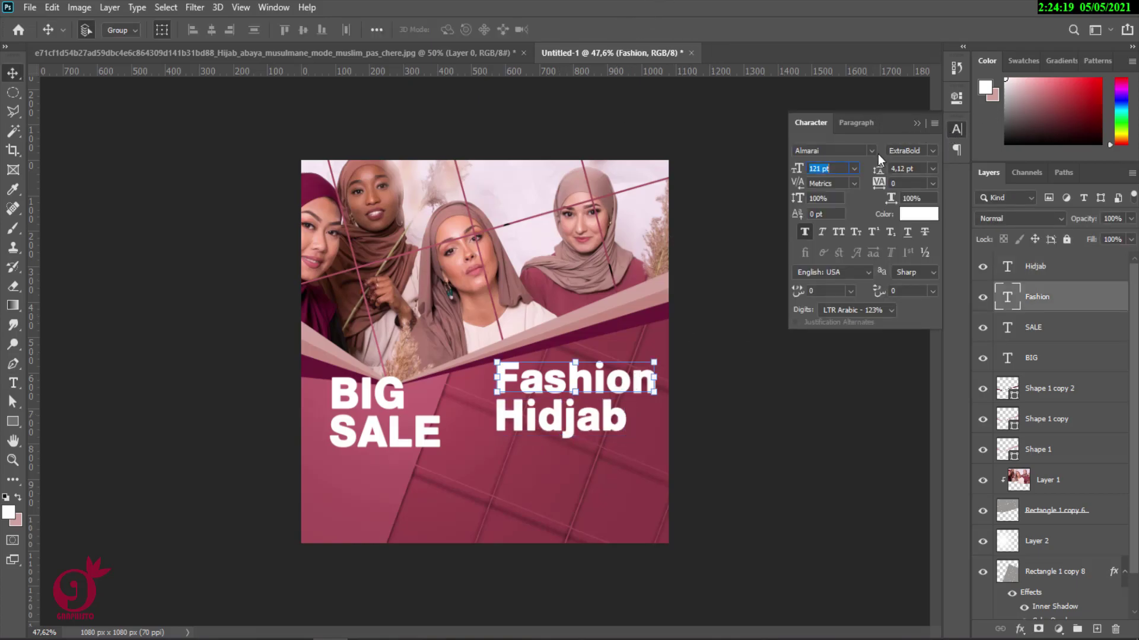
{"action": "left_click_drag", "start_coordinate": [804, 171], "coordinate": [783, 169]}
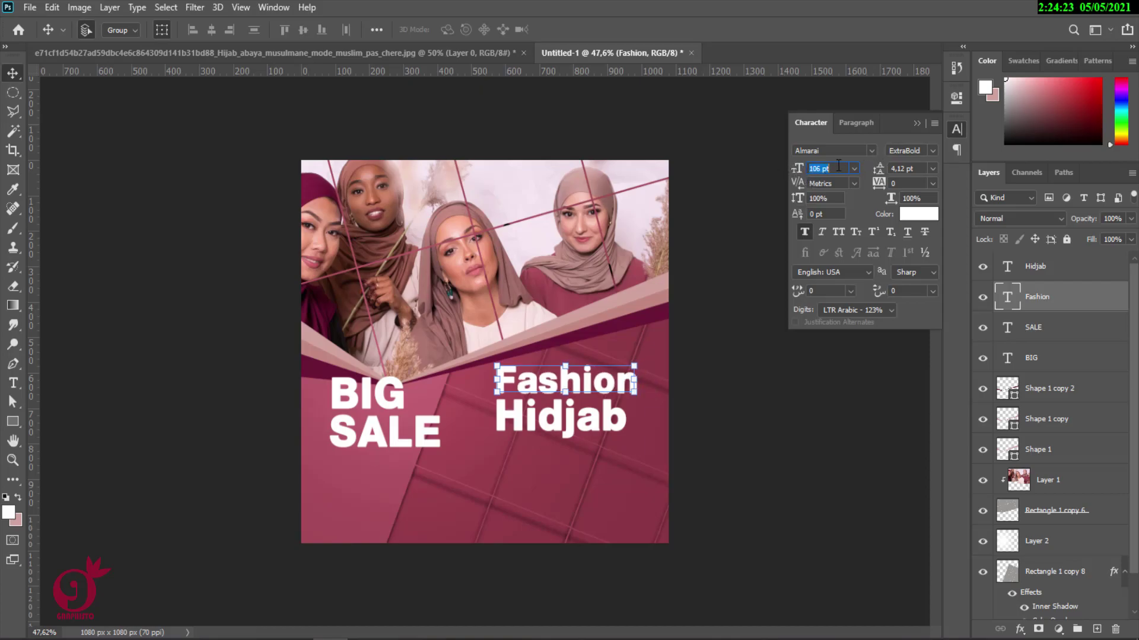
{"action": "left_click", "coordinate": [803, 230]}
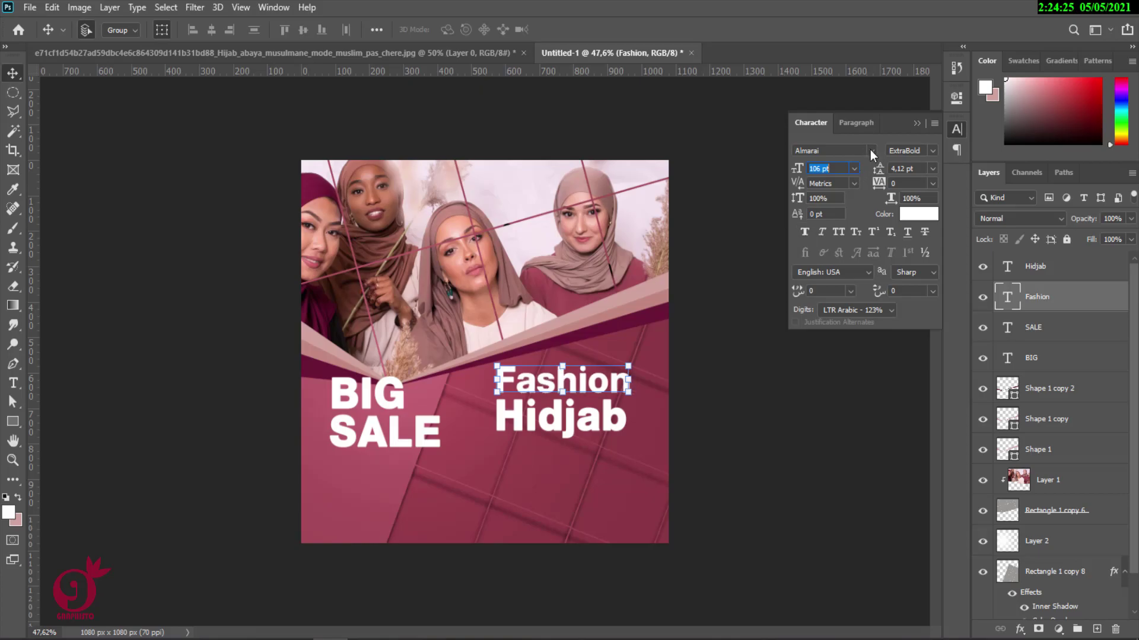
{"action": "left_click", "coordinate": [871, 150]}
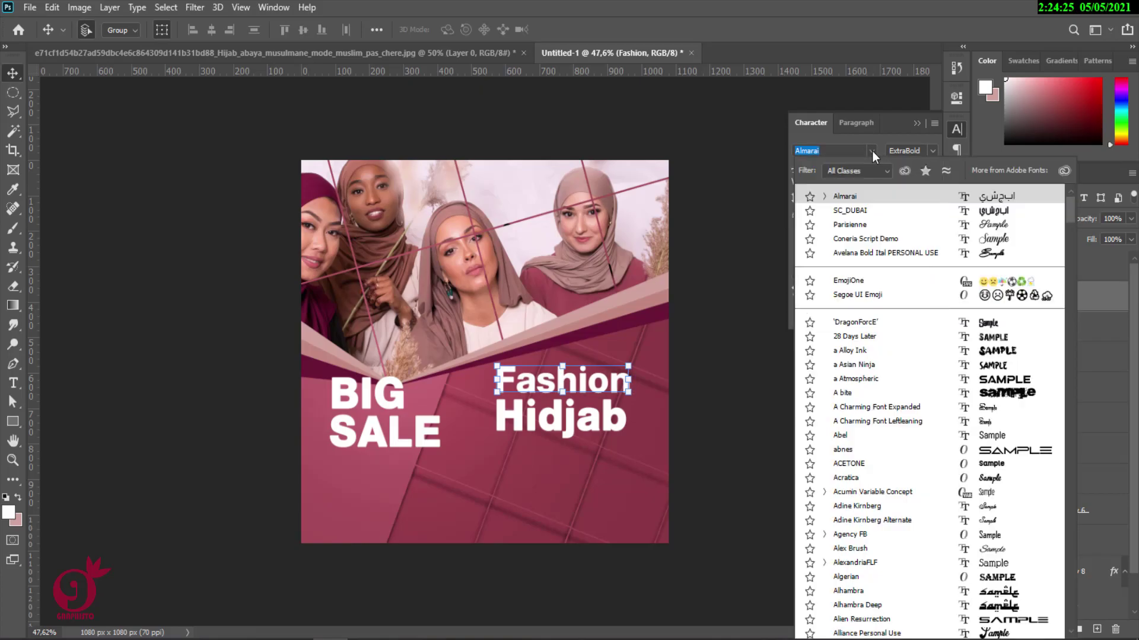
{"action": "left_click", "coordinate": [998, 254]}
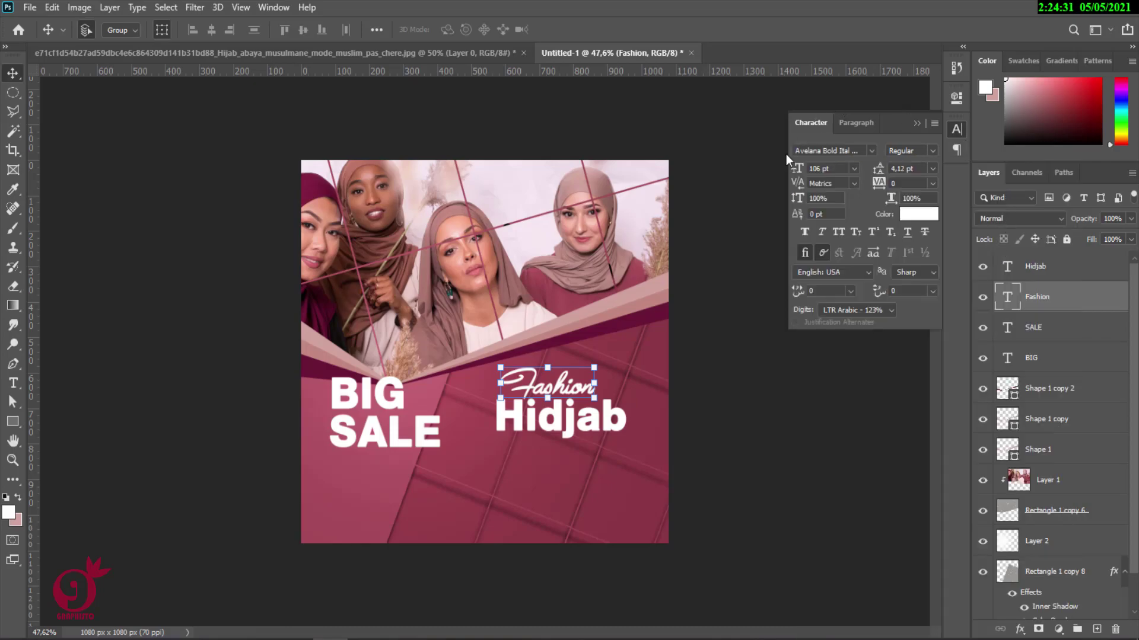
{"action": "left_click_drag", "start_coordinate": [797, 168], "coordinate": [836, 171]}
{"action": "left_click", "coordinate": [917, 124]}
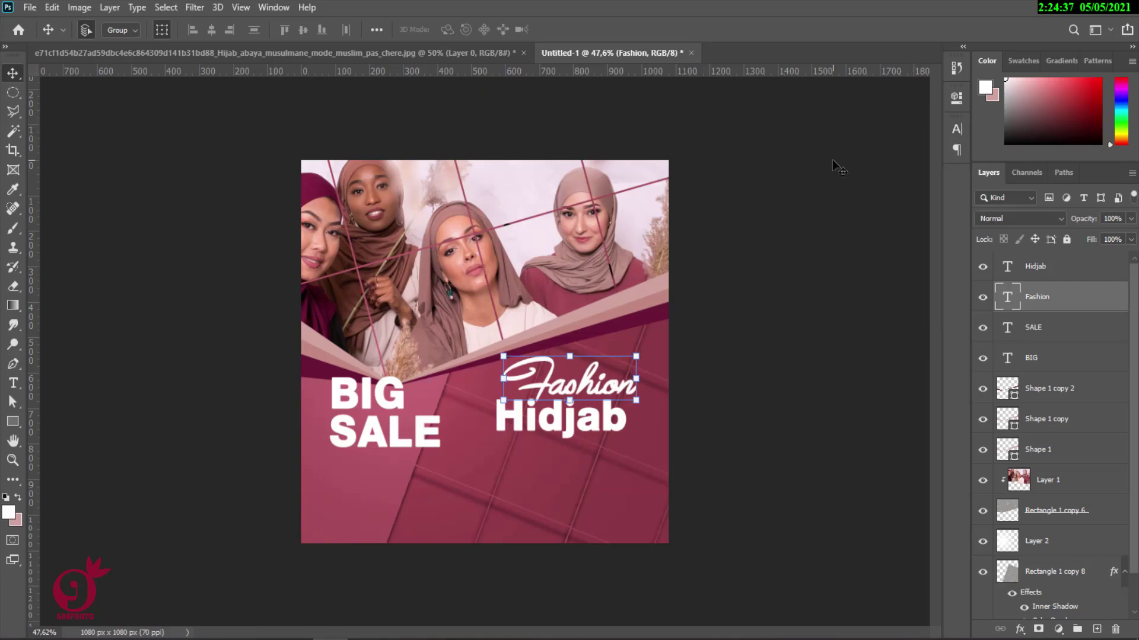
{"action": "left_click", "coordinate": [1034, 266]}
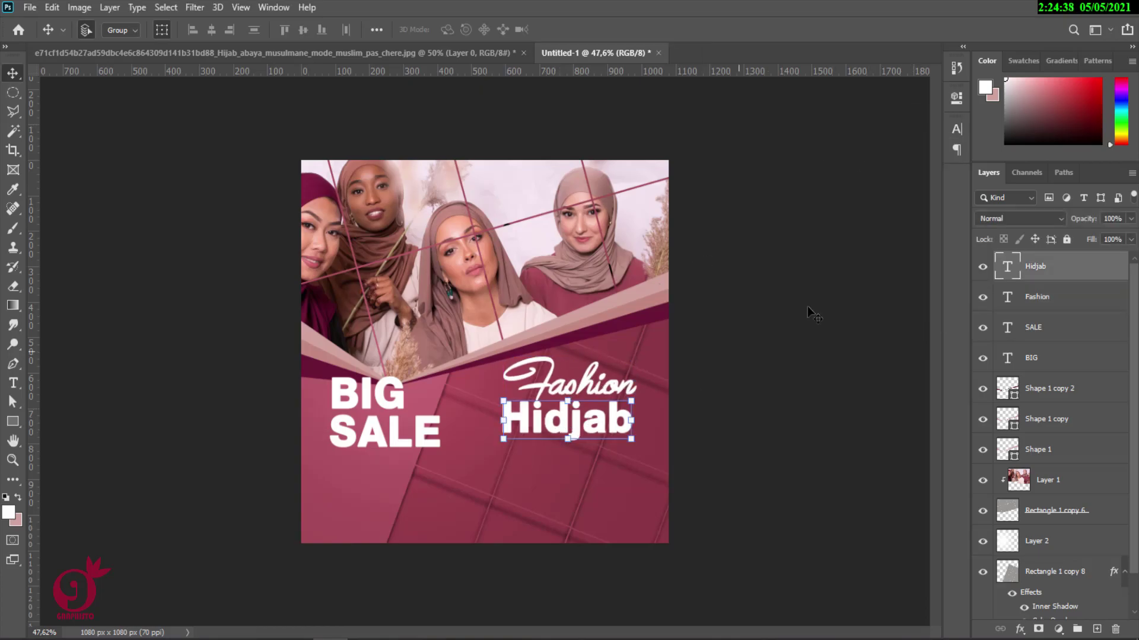
Restyle Hidjab in Avelana Bold Ital at about 110 pt, no faux bold, shifted right under Fashion
{"action": "left_click", "coordinate": [959, 125]}
{"action": "left_click", "coordinate": [870, 150]}
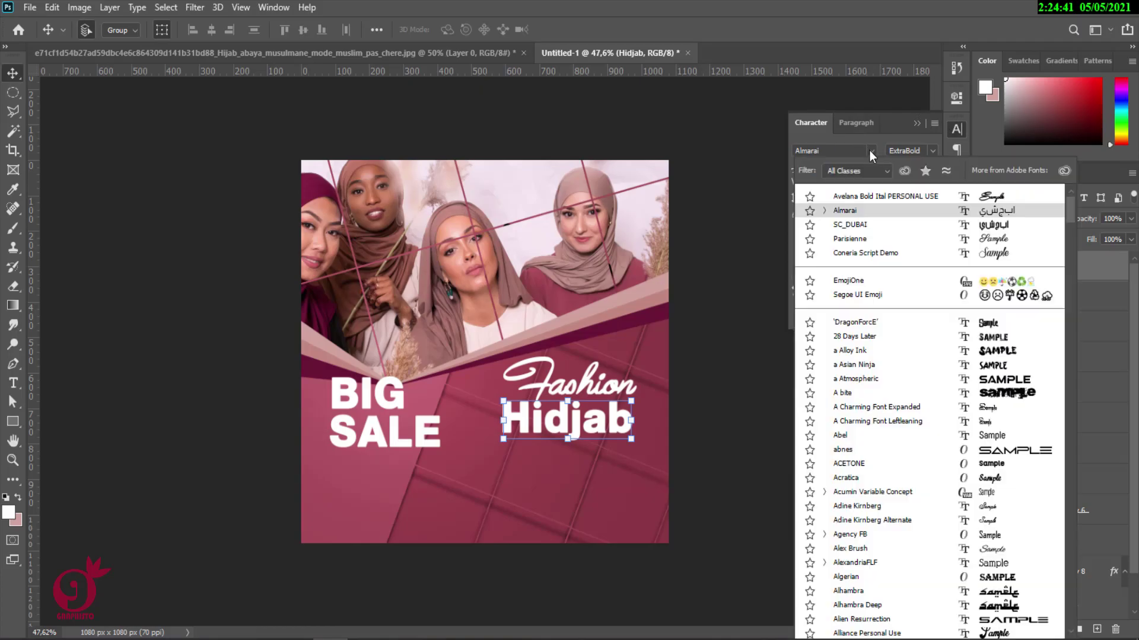
{"action": "left_click", "coordinate": [867, 196]}
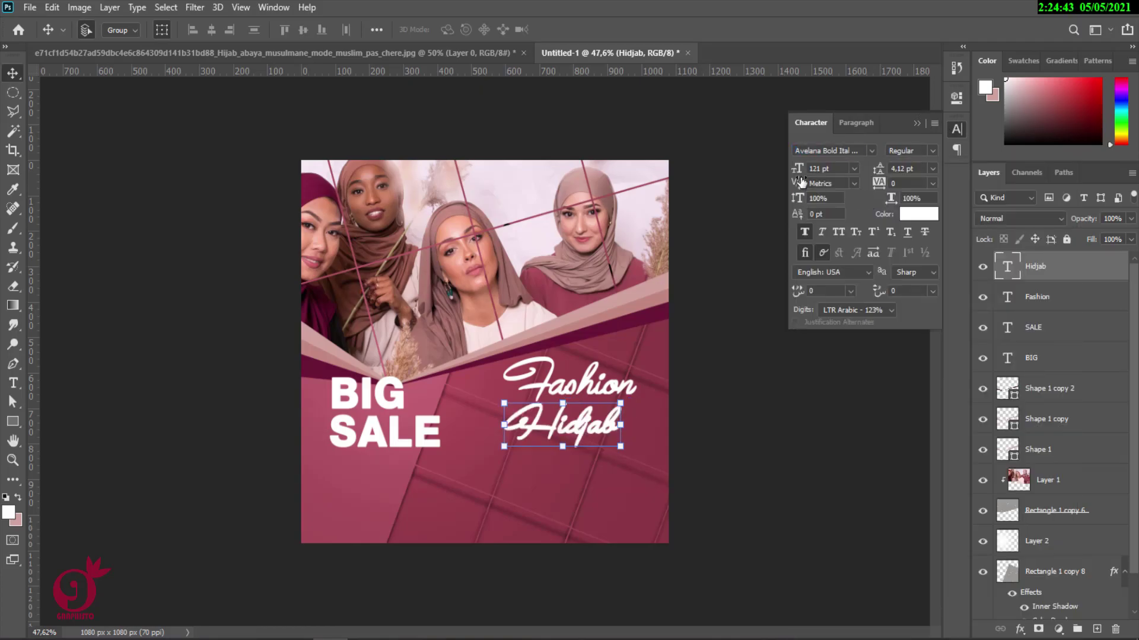
{"action": "left_click_drag", "start_coordinate": [797, 169], "coordinate": [786, 170]}
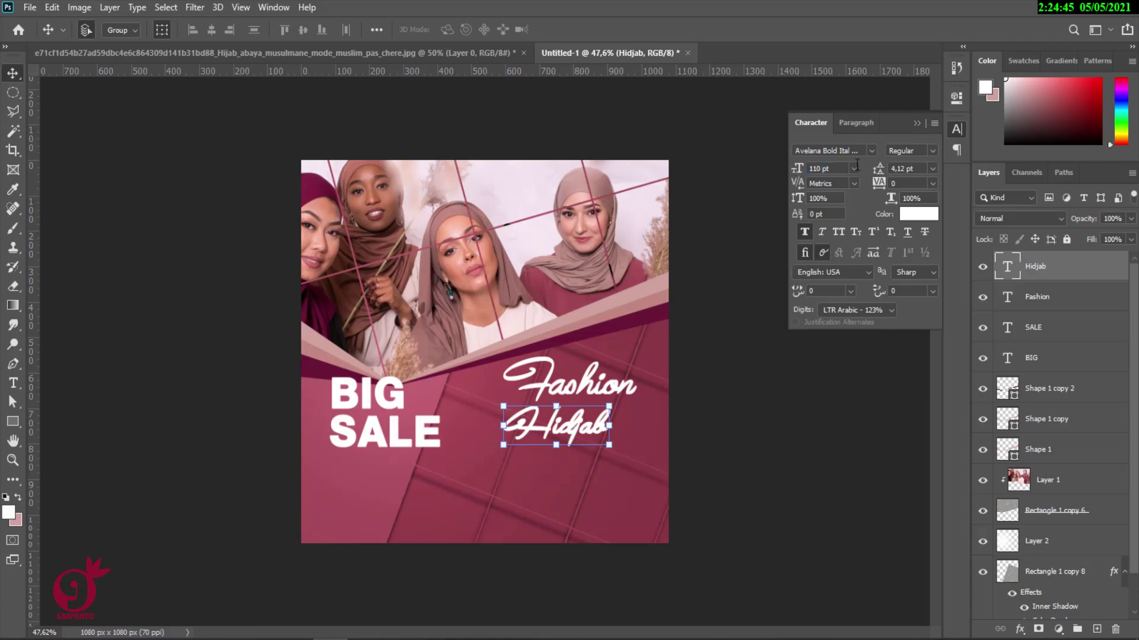
{"action": "left_click", "coordinate": [805, 230]}
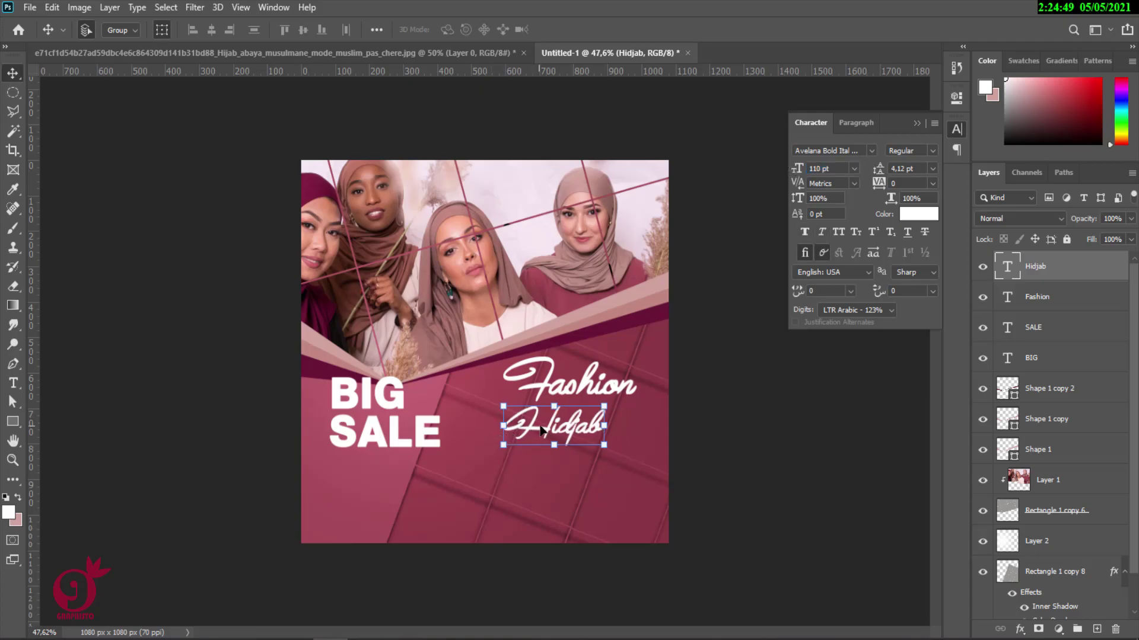
{"action": "left_click_drag", "start_coordinate": [541, 431], "coordinate": [582, 427]}
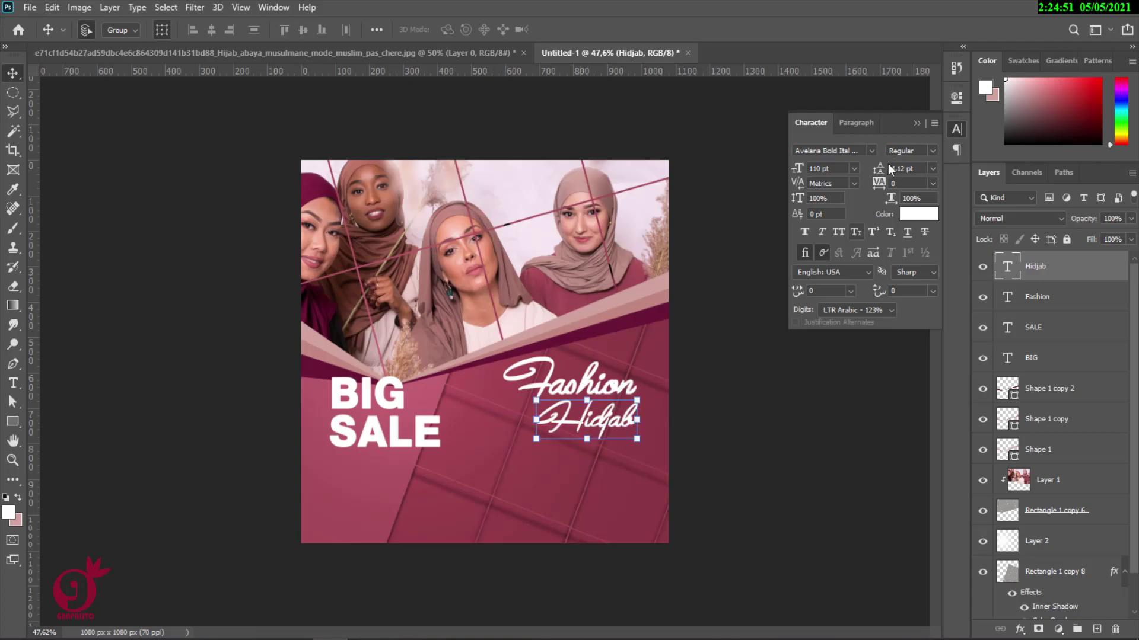
{"action": "left_click", "coordinate": [919, 123]}
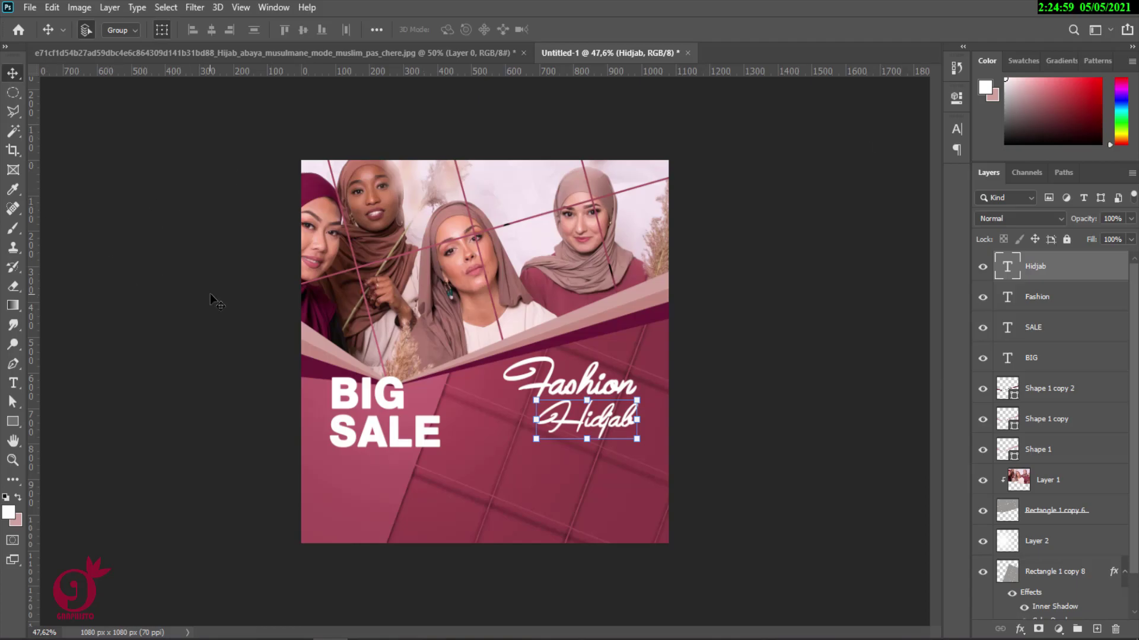
{"action": "left_click", "coordinate": [374, 409]}
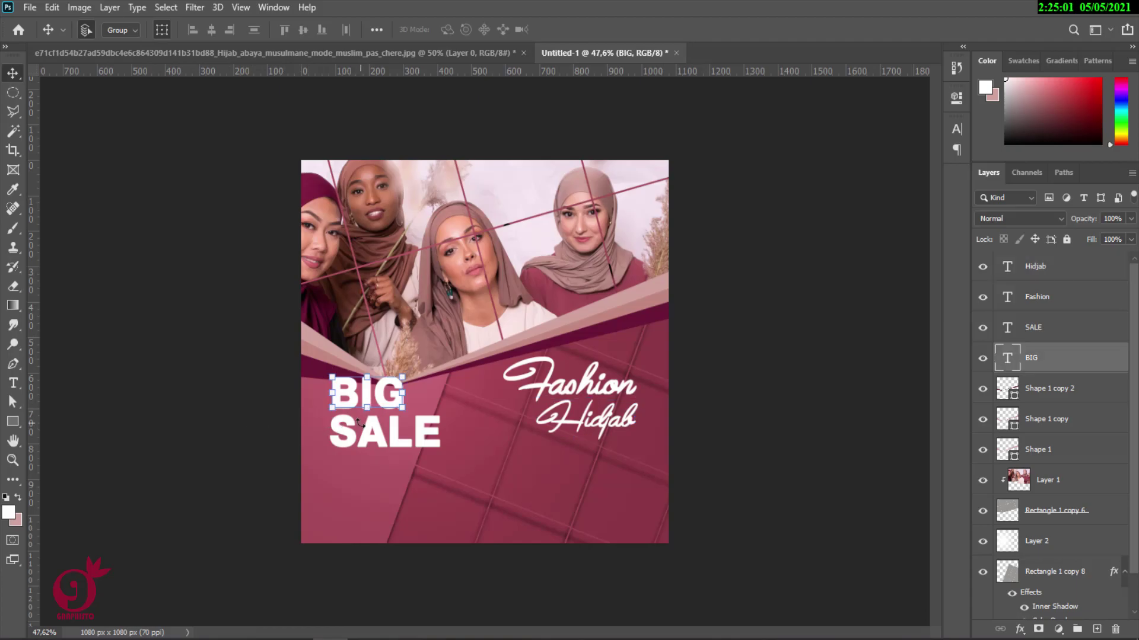
Resize BIG to 112 pt and SALE to 98 pt
{"action": "left_click", "coordinate": [956, 128]}
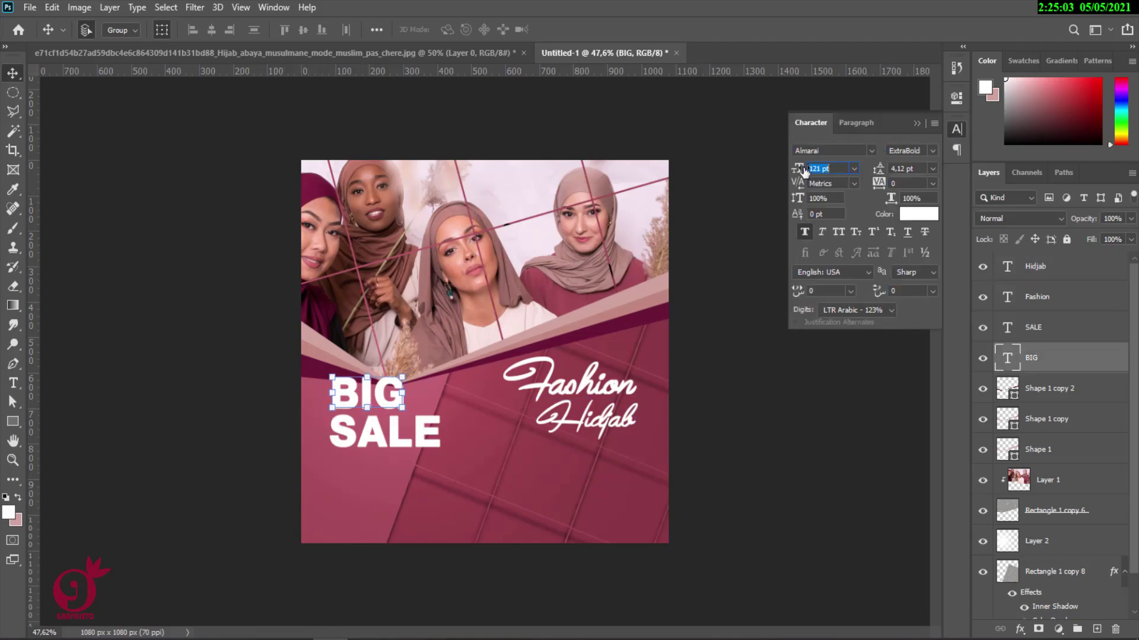
{"action": "left_click_drag", "start_coordinate": [804, 171], "coordinate": [796, 167]}
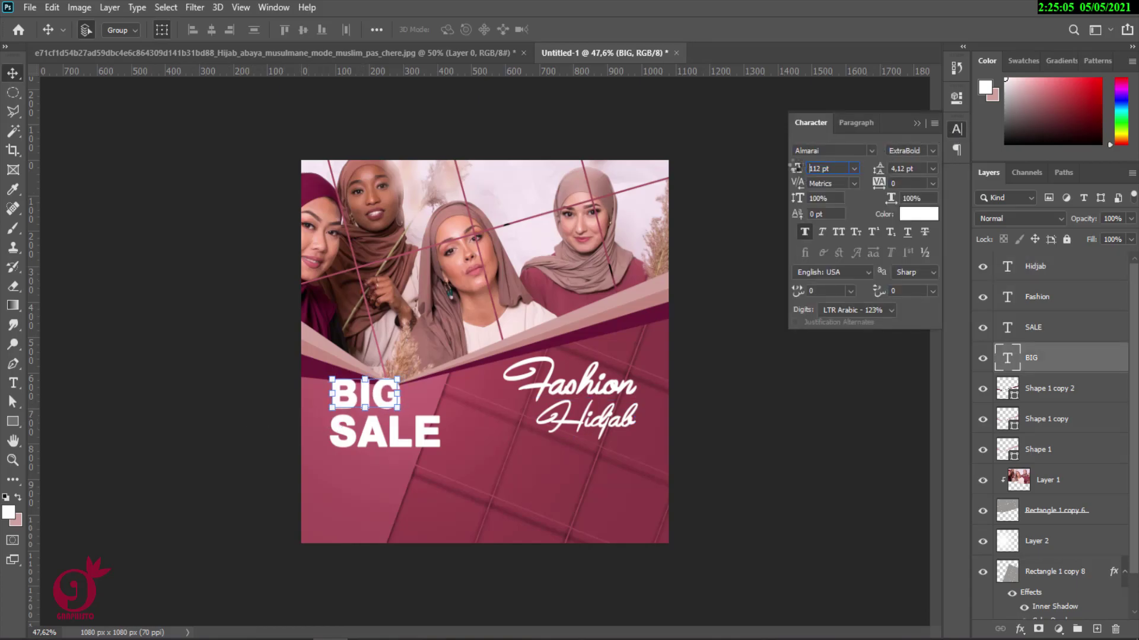
{"action": "left_click", "coordinate": [917, 123]}
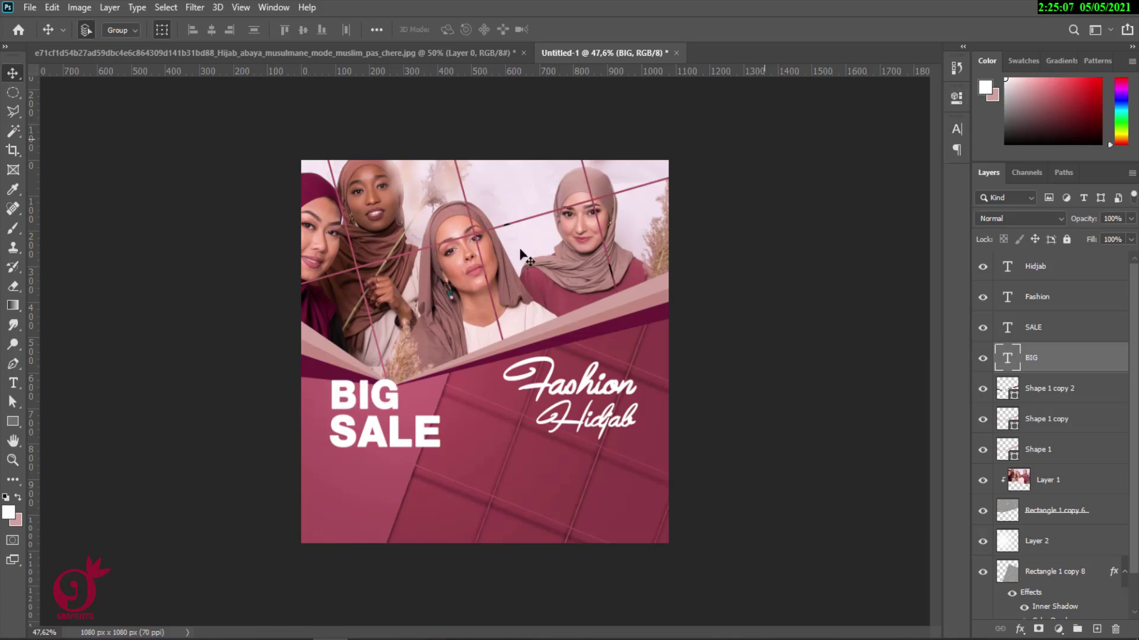
{"action": "left_click", "coordinate": [394, 431]}
{"action": "left_click", "coordinate": [957, 129]}
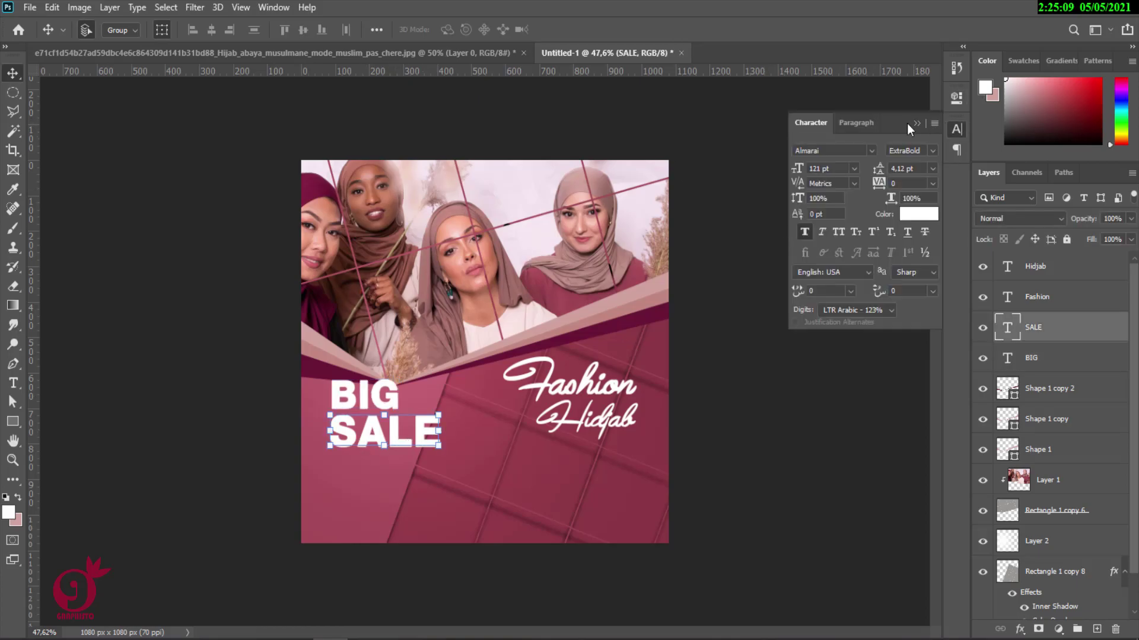
{"action": "left_click_drag", "start_coordinate": [796, 169], "coordinate": [790, 167]}
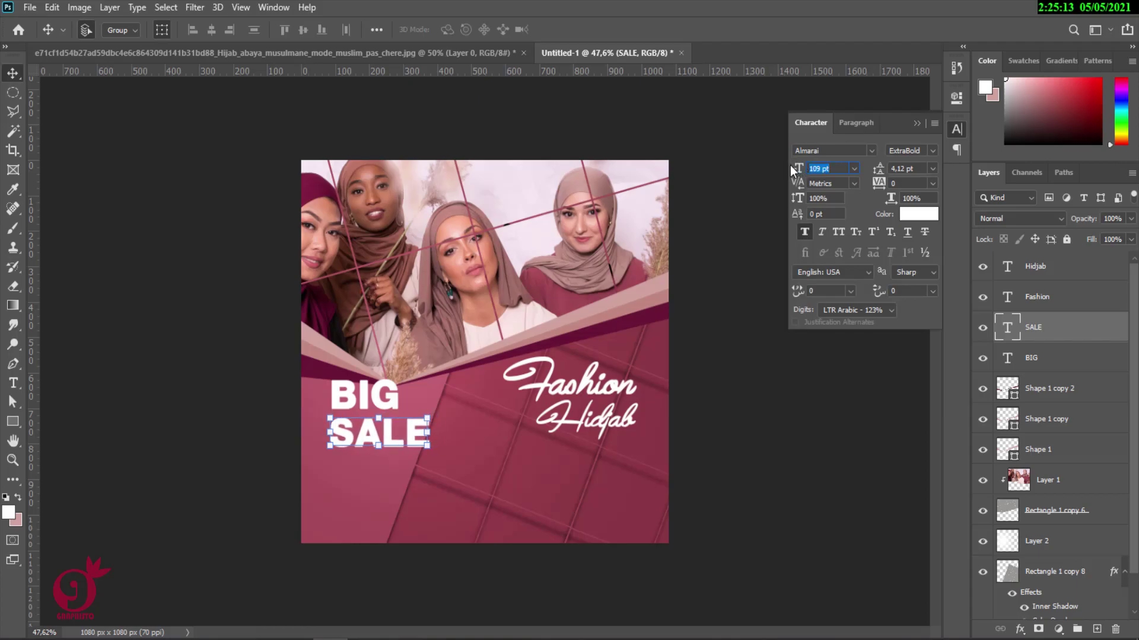
{"action": "left_click_drag", "start_coordinate": [790, 167], "coordinate": [783, 168]}
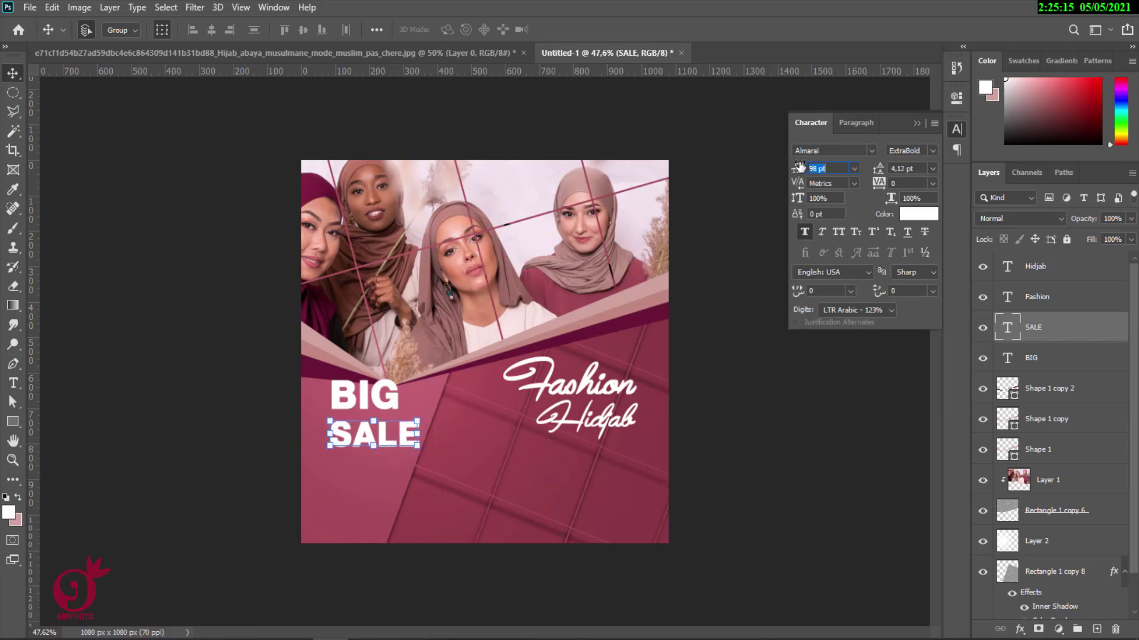
{"action": "left_click", "coordinate": [920, 124]}
Nudge SALE up toward BIG and draw a wide rectangle below it
{"action": "left_click_drag", "start_coordinate": [381, 435], "coordinate": [381, 427]}
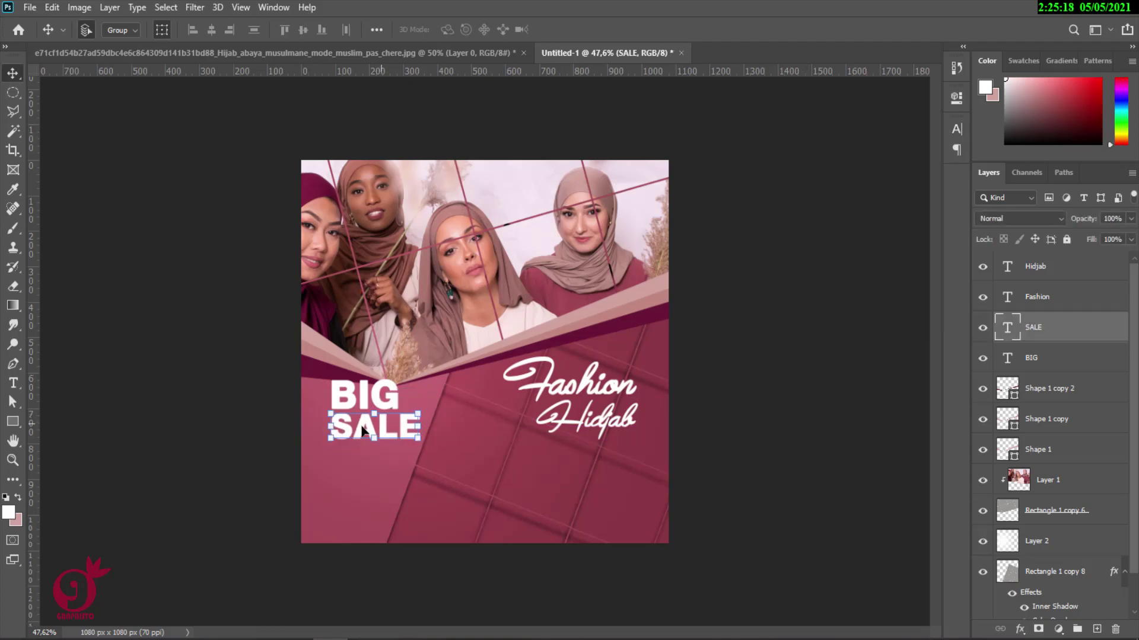
{"action": "right_click", "coordinate": [14, 421]}
{"action": "left_click", "coordinate": [67, 424]}
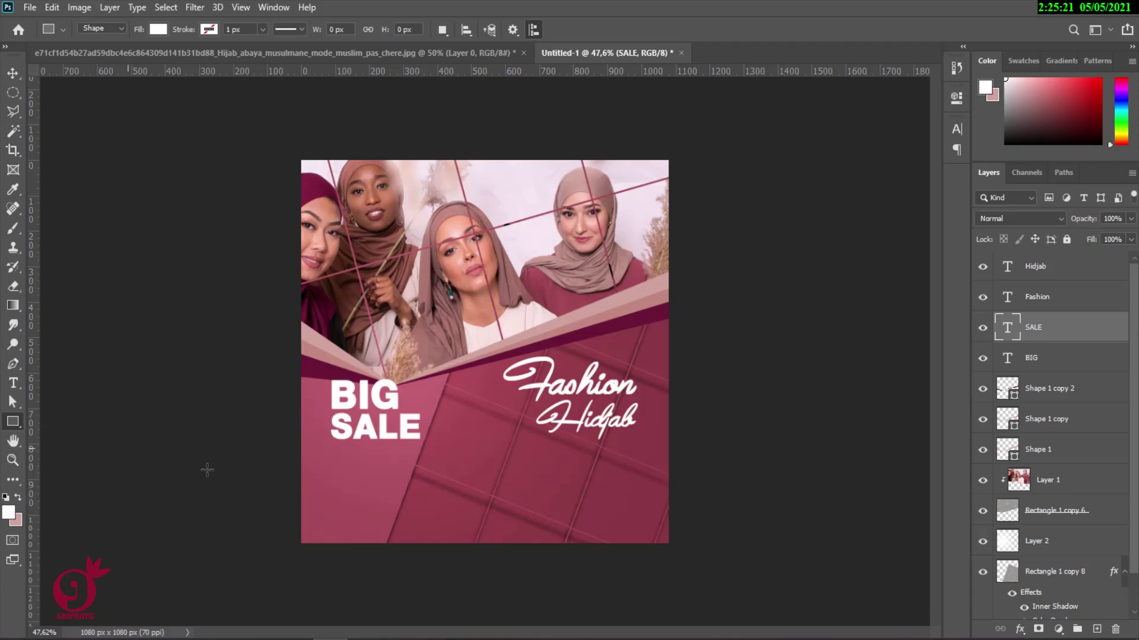
{"action": "left_click_drag", "start_coordinate": [331, 453], "coordinate": [492, 495]}
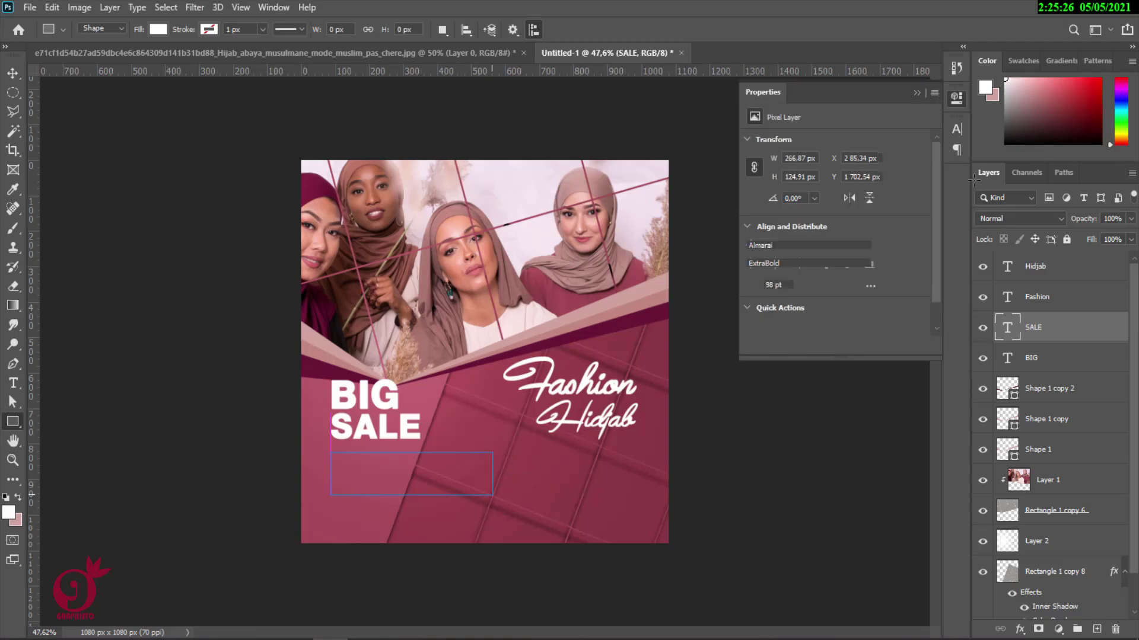
{"action": "left_click", "coordinate": [916, 93]}
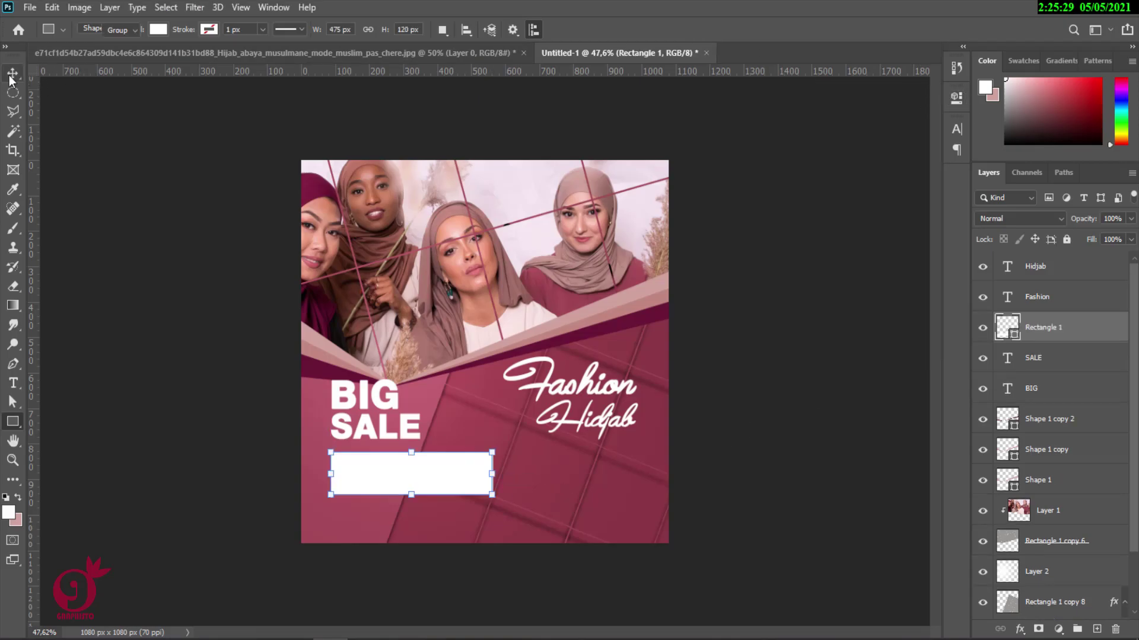
Type UP TO 50% and move it onto the white box
{"action": "left_click", "coordinate": [13, 382]}
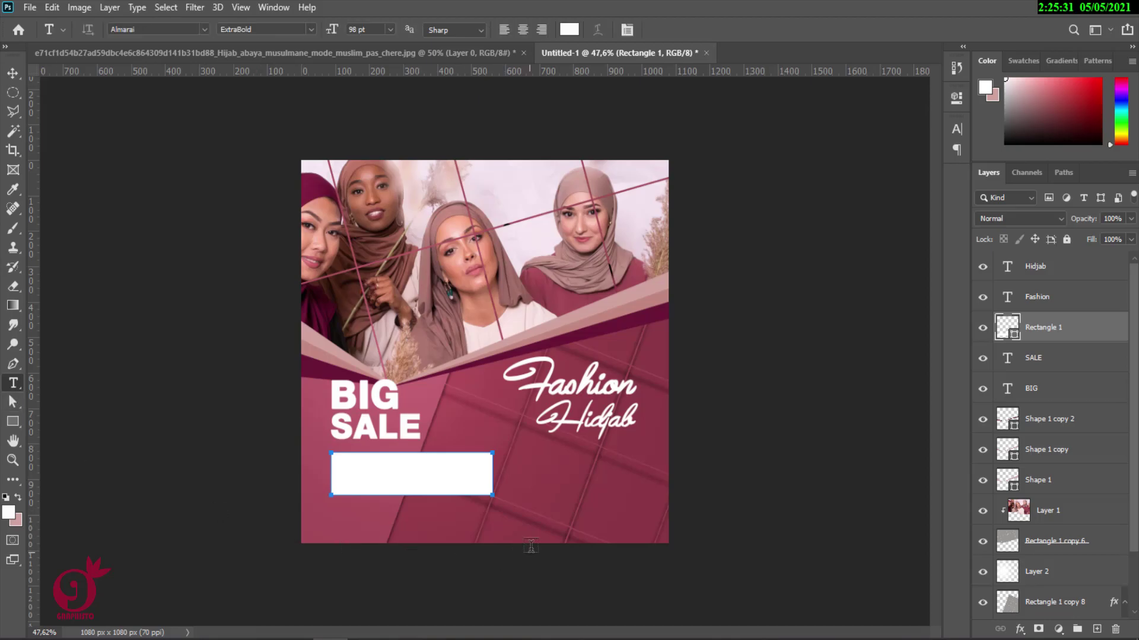
{"action": "left_click", "coordinate": [554, 489]}
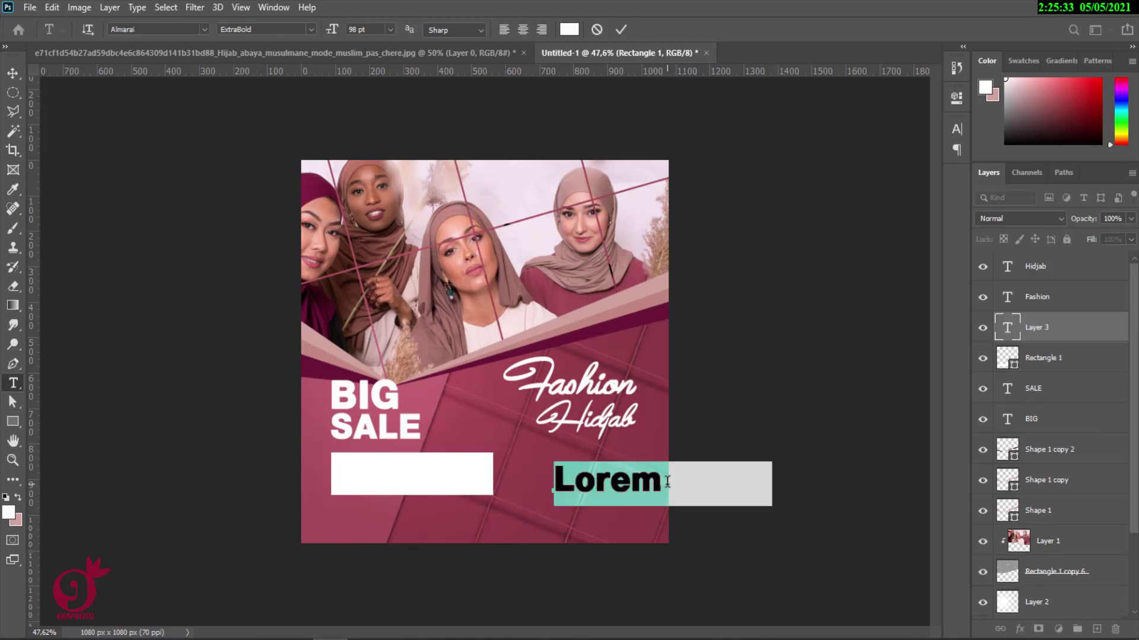
{"action": "type", "text": "U"}
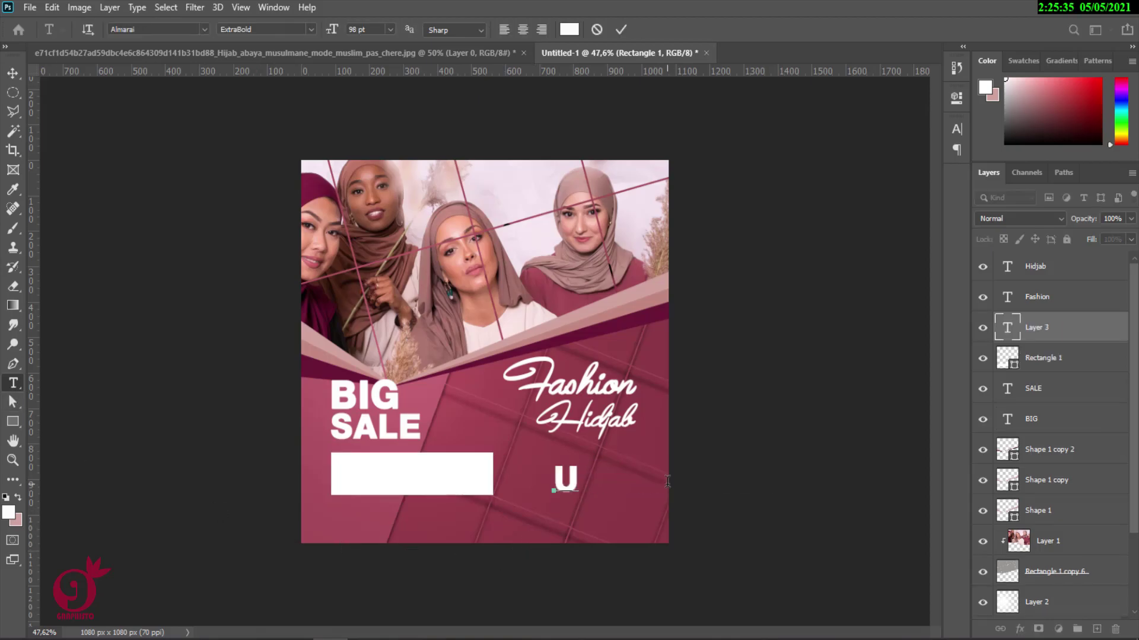
{"action": "type", "text": "P"}
{"action": "type", "text": " TO"}
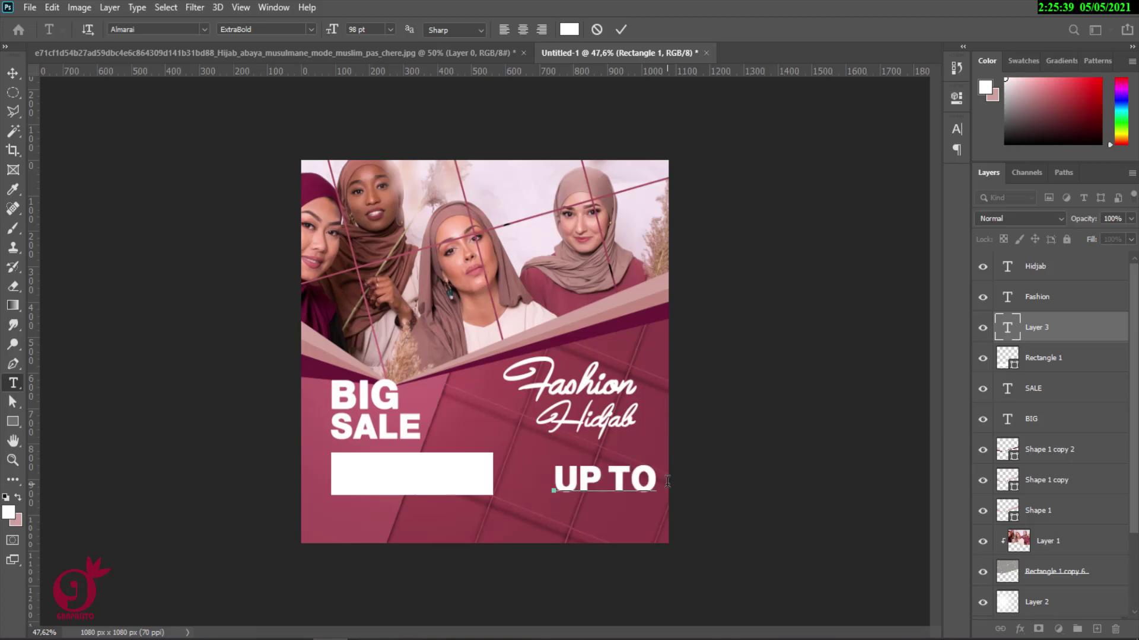
{"action": "type", "text": " 50"}
{"action": "type", "text": "%"}
{"action": "left_click", "coordinate": [621, 29]}
{"action": "left_click", "coordinate": [12, 73]}
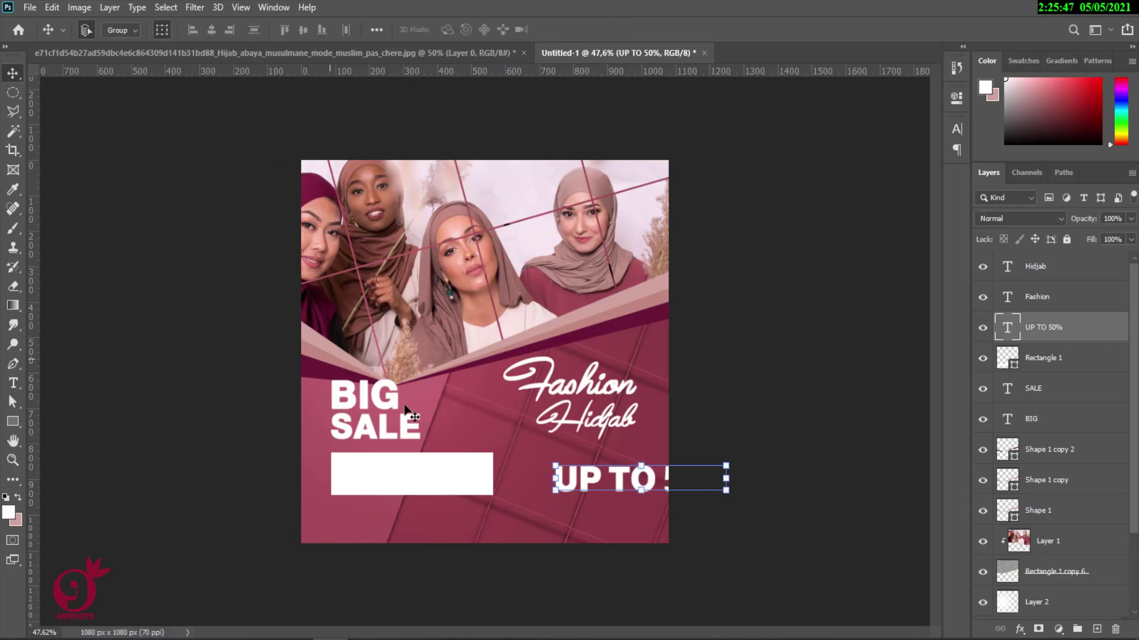
{"action": "mouse_move", "coordinate": [593, 477]}
{"action": "left_mouse_down"}
{"action": "mouse_move", "coordinate": [385, 464]}
{"action": "mouse_move", "coordinate": [379, 474]}
{"action": "left_mouse_up"}
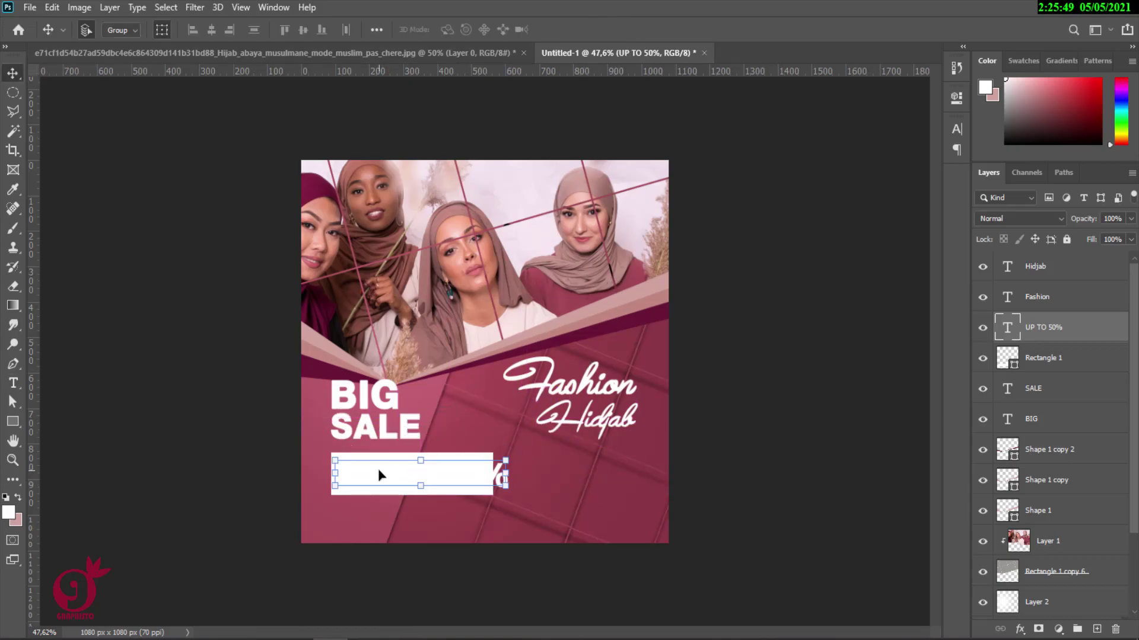
Colour UP TO 50% dark maroon #6a1735 and shrink it to about 85 pt
{"action": "left_click", "coordinate": [955, 131]}
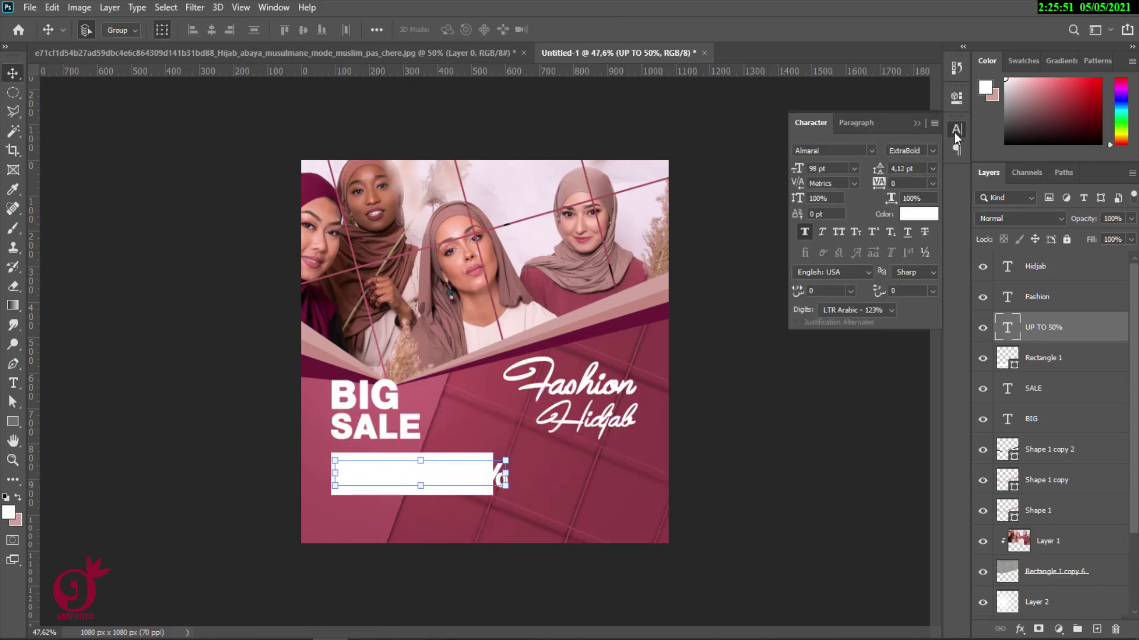
{"action": "left_click", "coordinate": [921, 215]}
{"action": "left_click", "coordinate": [662, 314]}
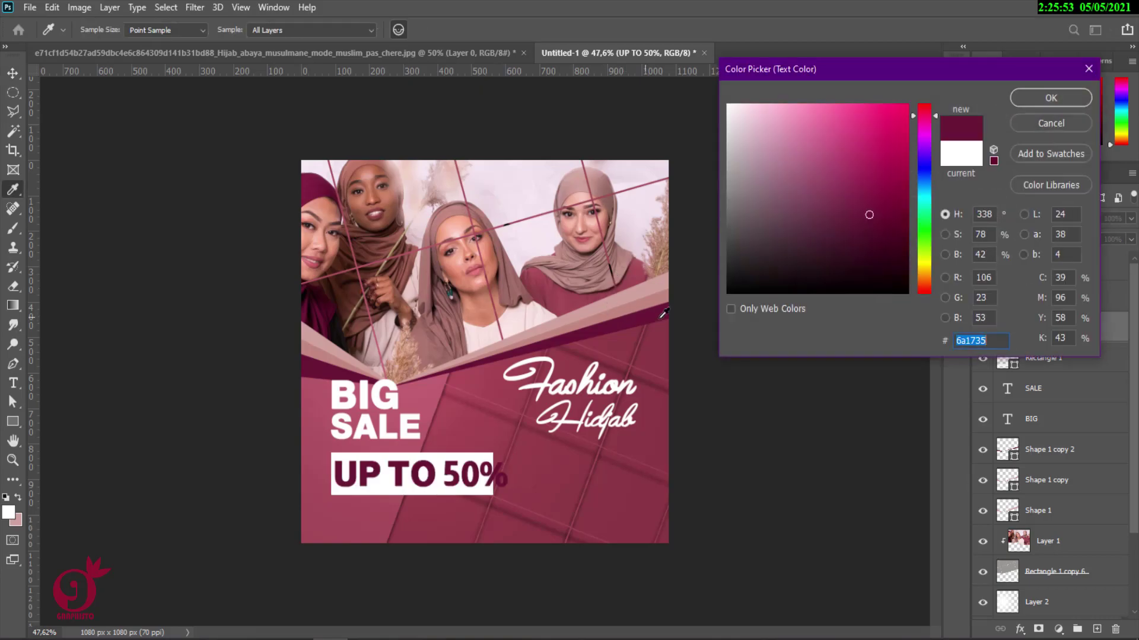
{"action": "left_click", "coordinate": [1065, 97]}
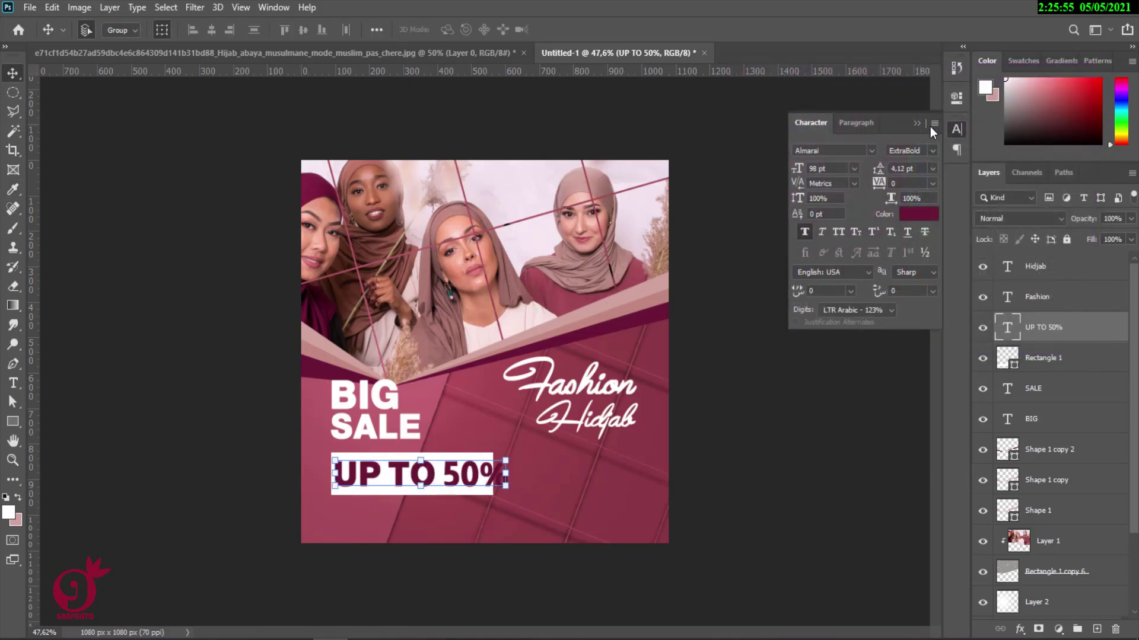
{"action": "left_click_drag", "start_coordinate": [802, 173], "coordinate": [790, 171]}
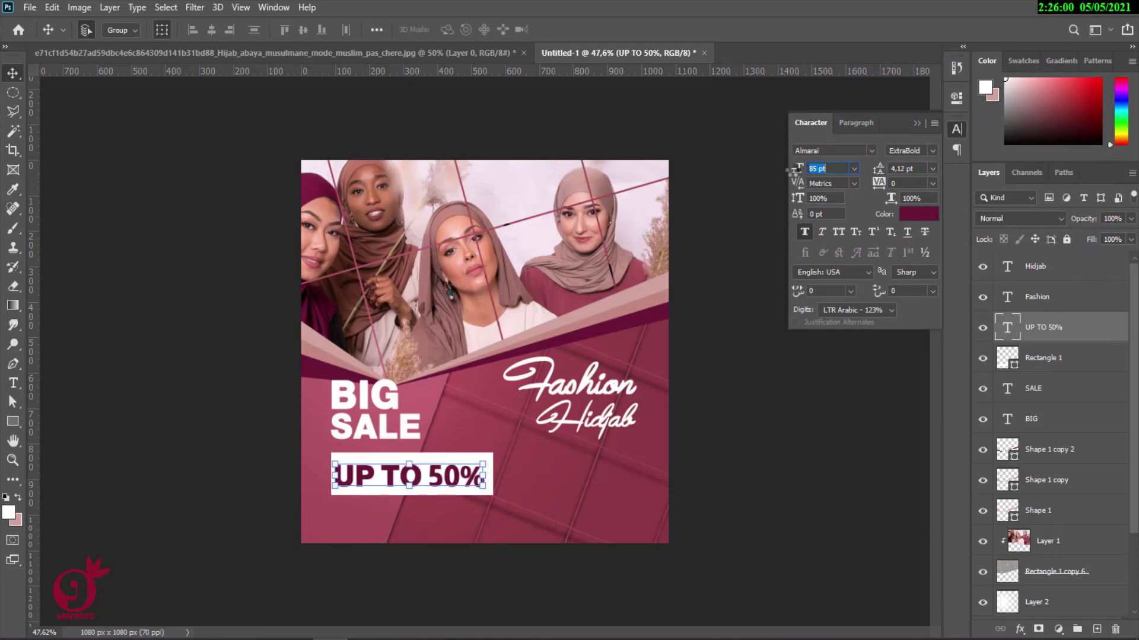
{"action": "left_click", "coordinate": [446, 482]}
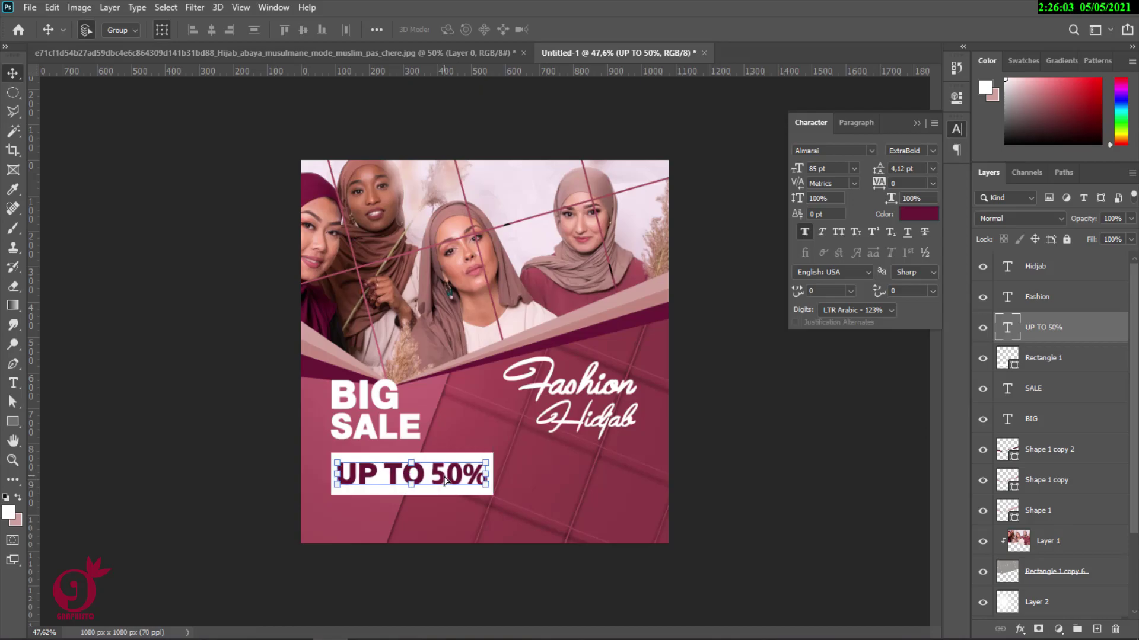
{"action": "left_click", "coordinate": [955, 129]}
{"action": "left_click", "coordinate": [764, 214]}
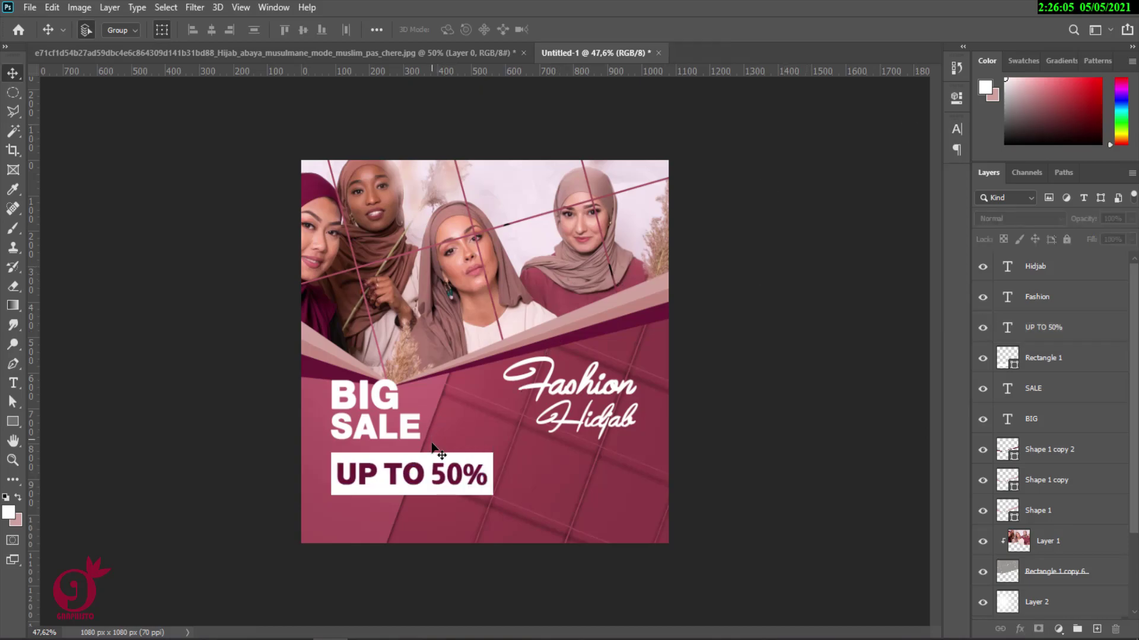
Duplicate SALE below the UP TO 50% box and retype the copy as CALL NOW
{"action": "left_click", "coordinate": [364, 433]}
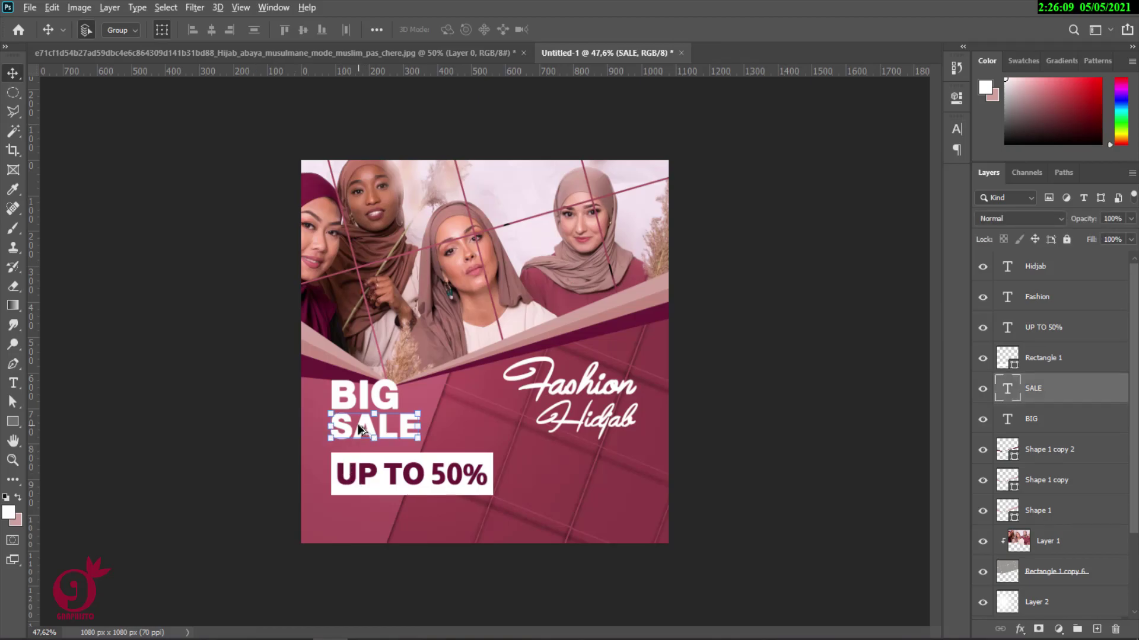
{"action": "left_click_drag", "start_coordinate": [362, 428], "coordinate": [358, 518]}
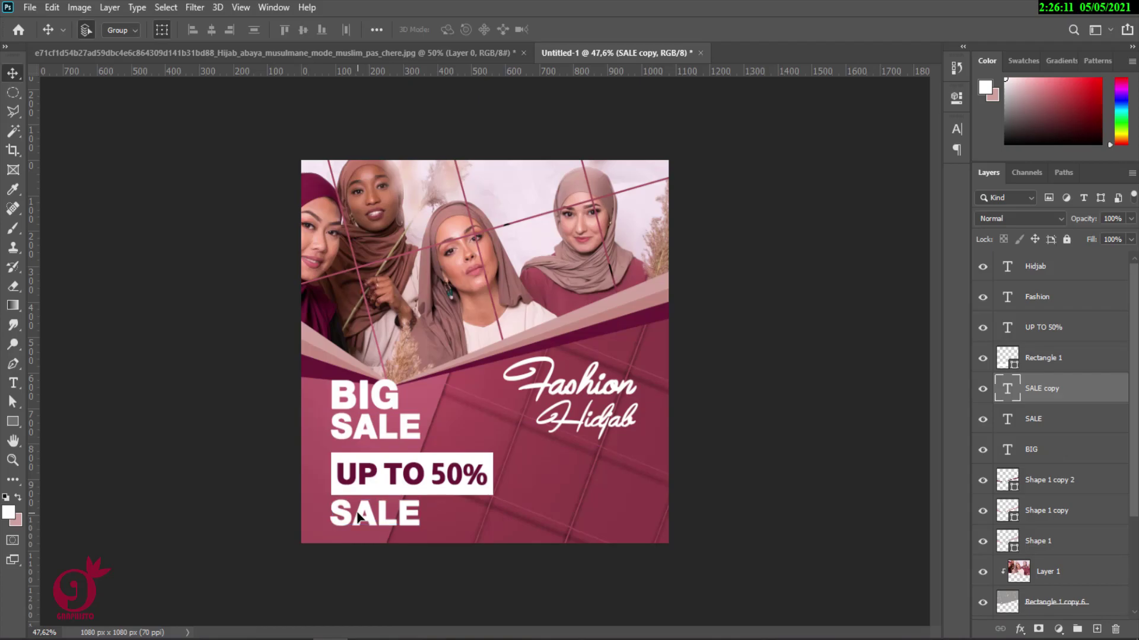
{"action": "double_click", "coordinate": [374, 513]}
{"action": "type", "text": "ca"}
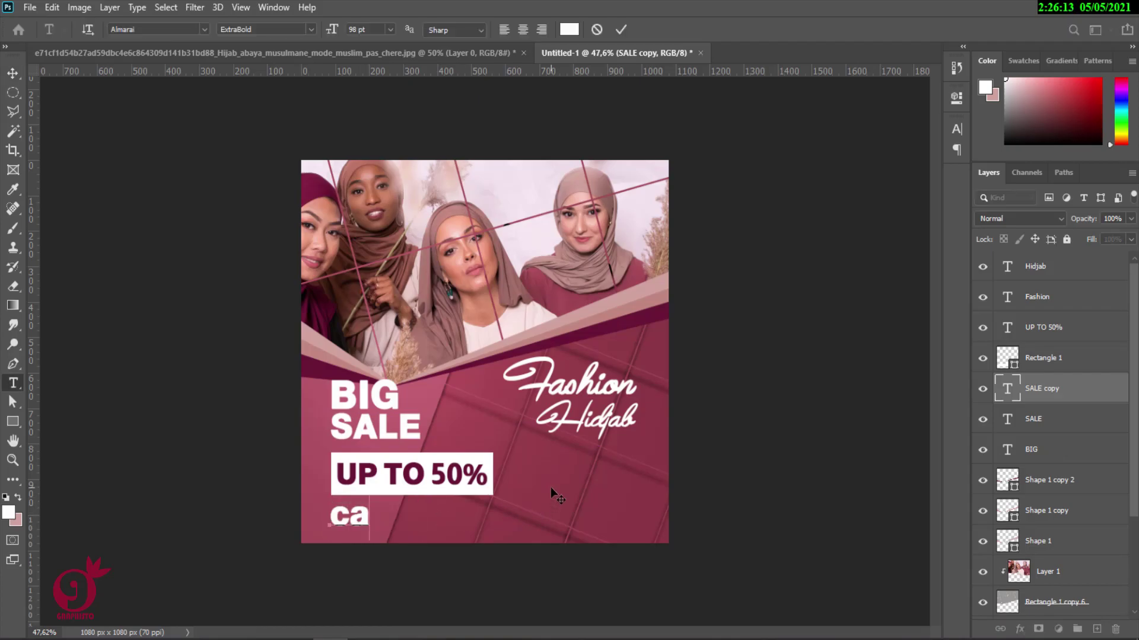
{"action": "type", "text": "ll"}
{"action": "key", "text": "BackSpace"}
{"action": "key", "text": "BackSpace"}
{"action": "key", "text": "BackSpace"}
{"action": "key", "text": "BackSpace"}
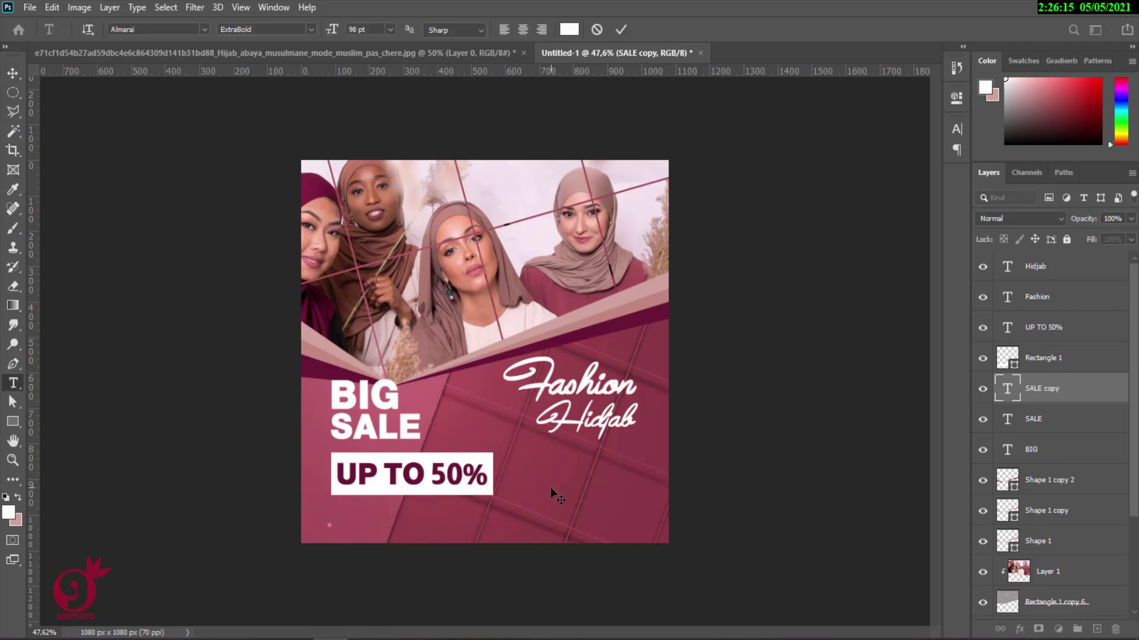
{"action": "type", "text": "CALL"}
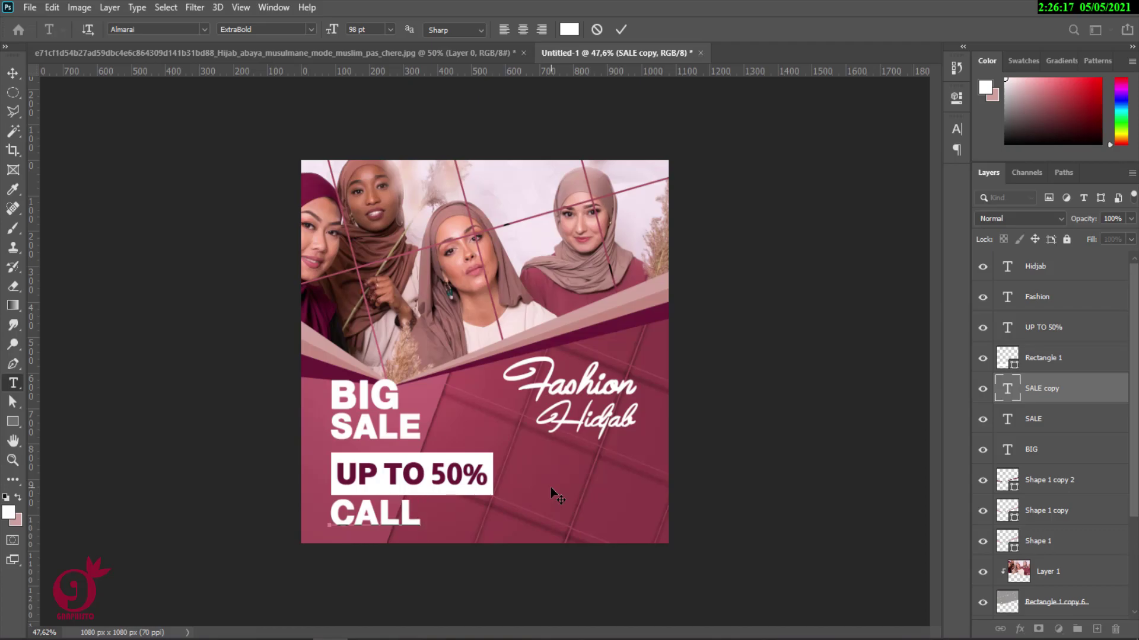
{"action": "type", "text": " NP"}
{"action": "key", "text": "BackSpace"}
{"action": "type", "text": "O"}
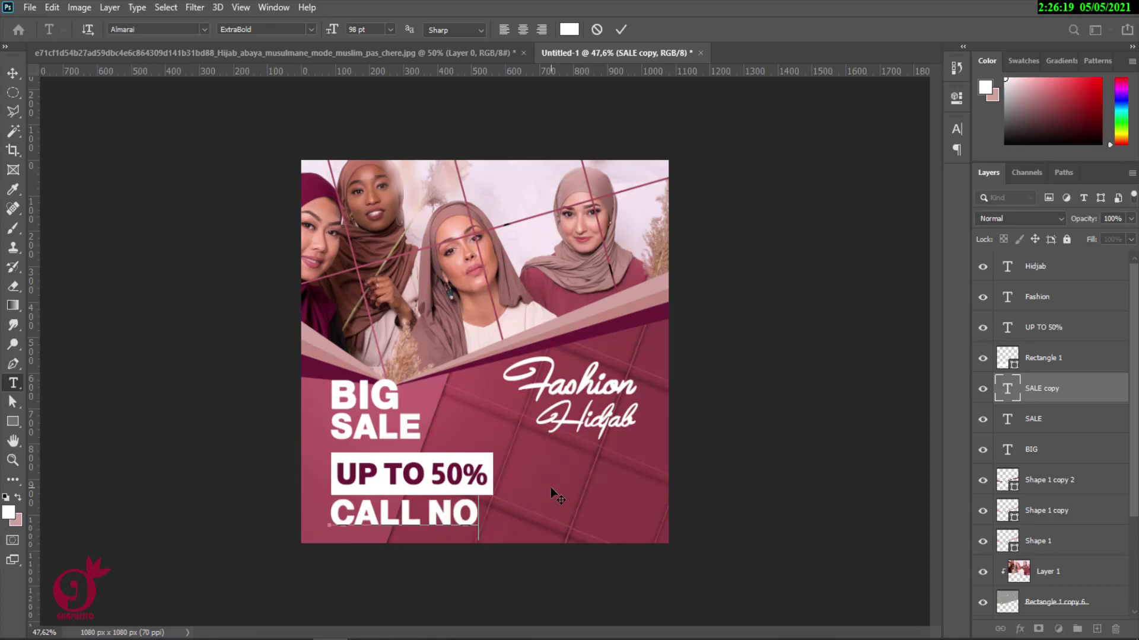
{"action": "type", "text": "W"}
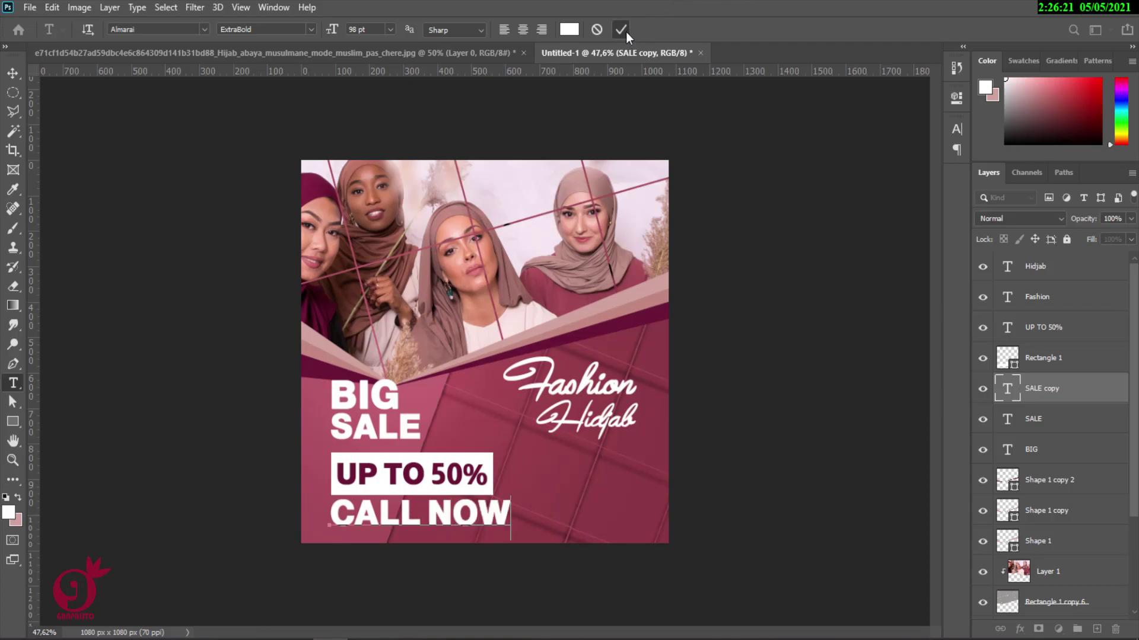
{"action": "left_click", "coordinate": [621, 30]}
{"action": "key", "text": "v"}
Shrink the CALL NOW text to 65 pt
{"action": "left_click", "coordinate": [957, 129]}
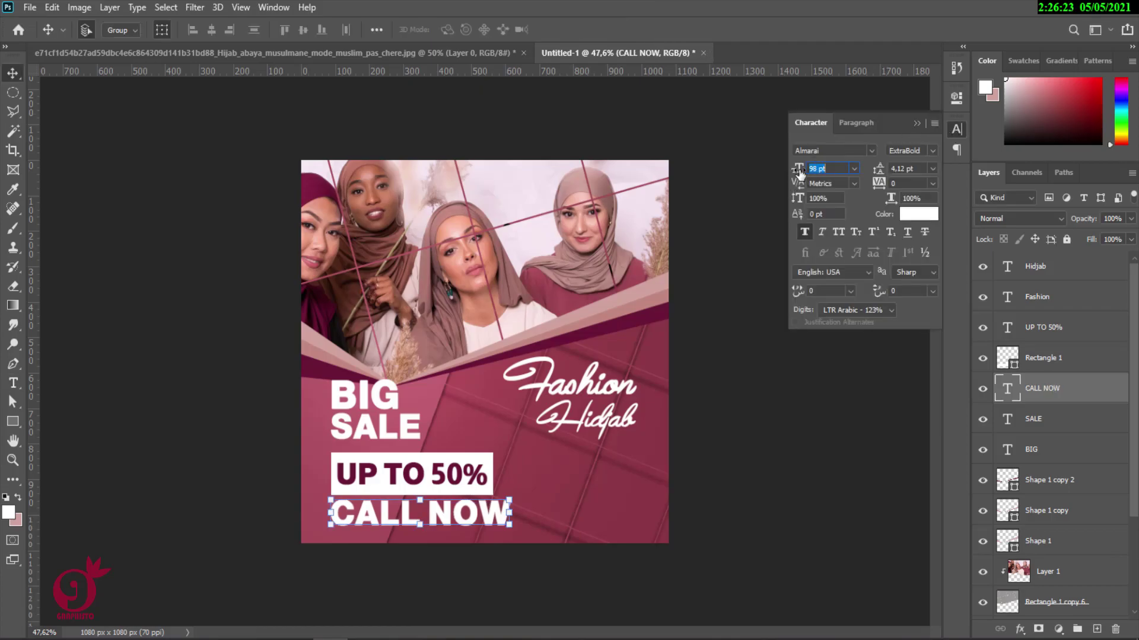
{"action": "left_click_drag", "start_coordinate": [799, 172], "coordinate": [787, 171]}
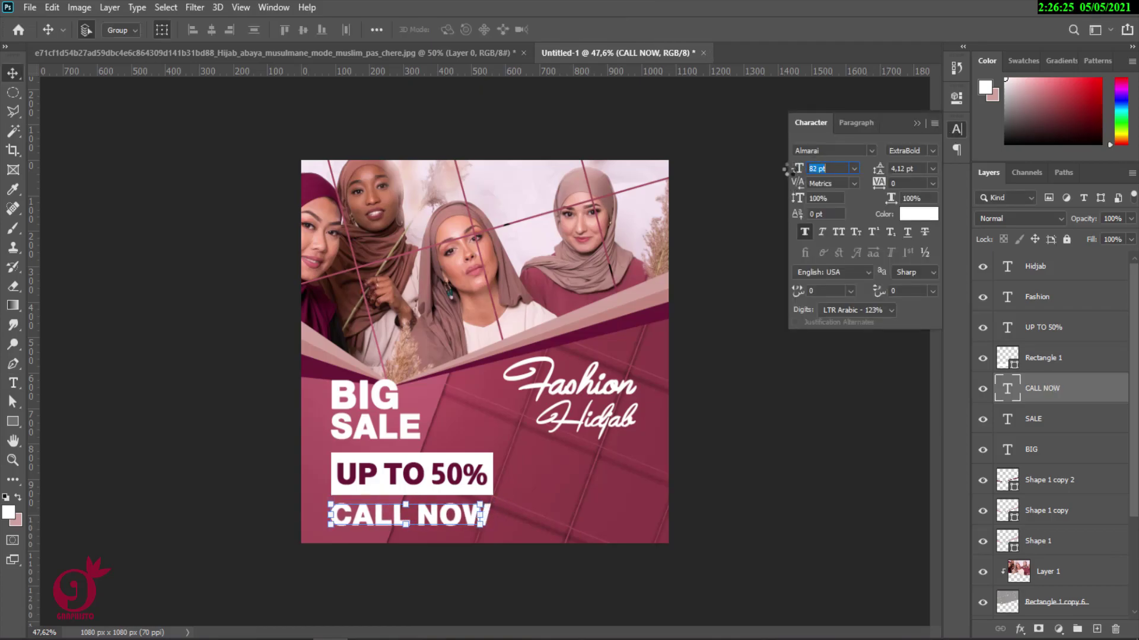
{"action": "left_click_drag", "start_coordinate": [788, 170], "coordinate": [798, 164]}
{"action": "left_click", "coordinate": [917, 123]}
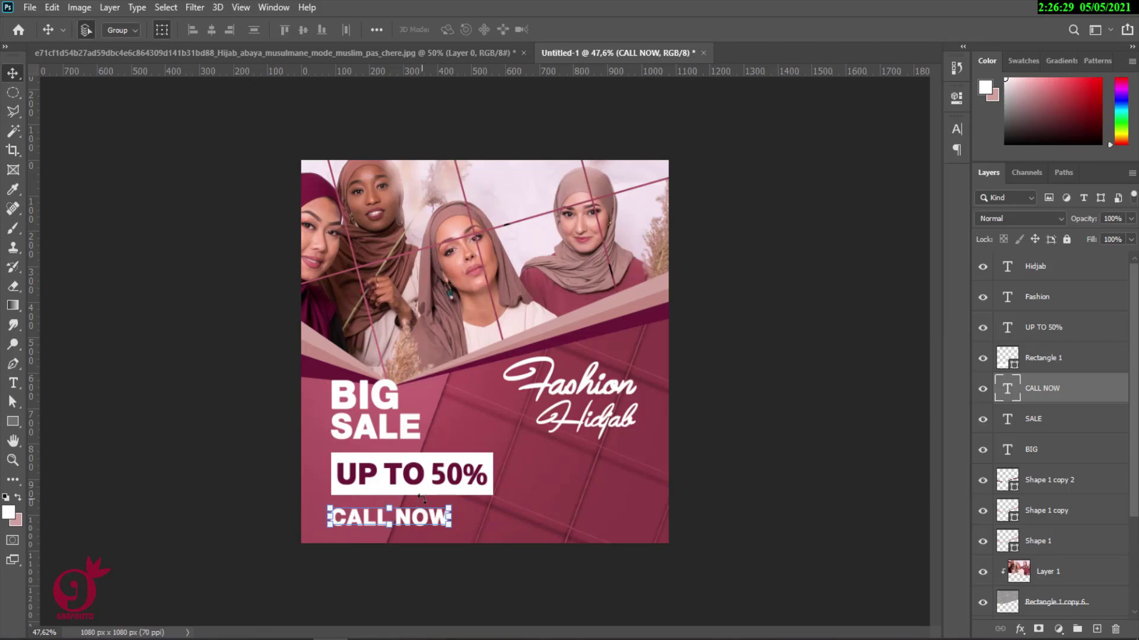
Tighten the layout: nudge BIG up, SALE closer, and the UP TO 50% box under SALE
{"action": "scroll", "coordinate": [436, 469], "scroll_direction": "up", "scroll_amount": 3}
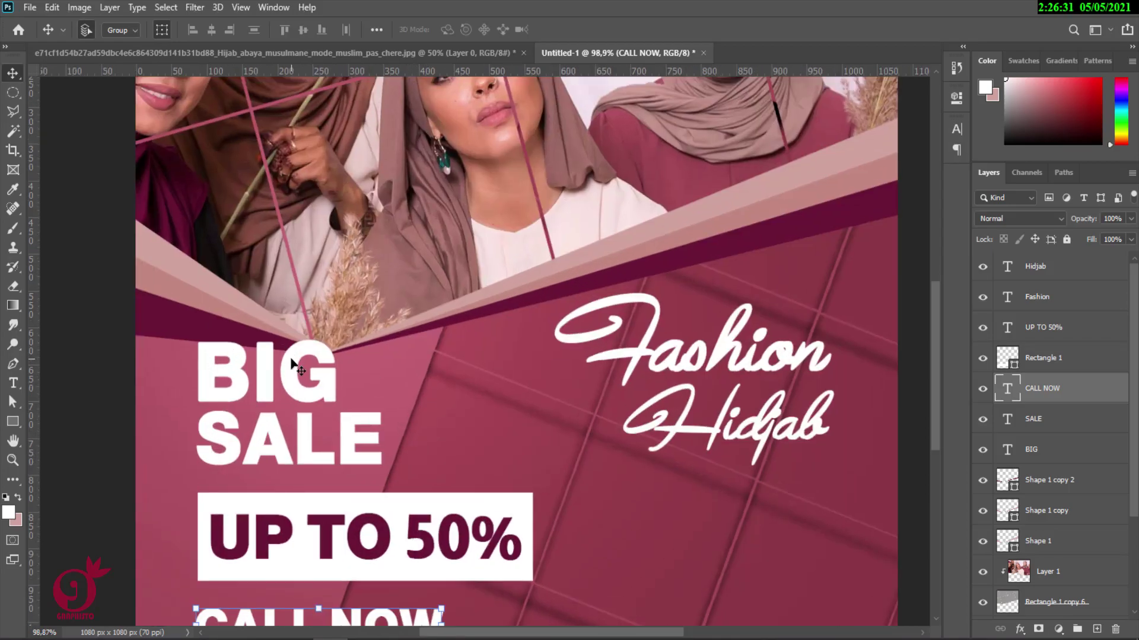
{"action": "left_click_drag", "start_coordinate": [291, 363], "coordinate": [293, 349]}
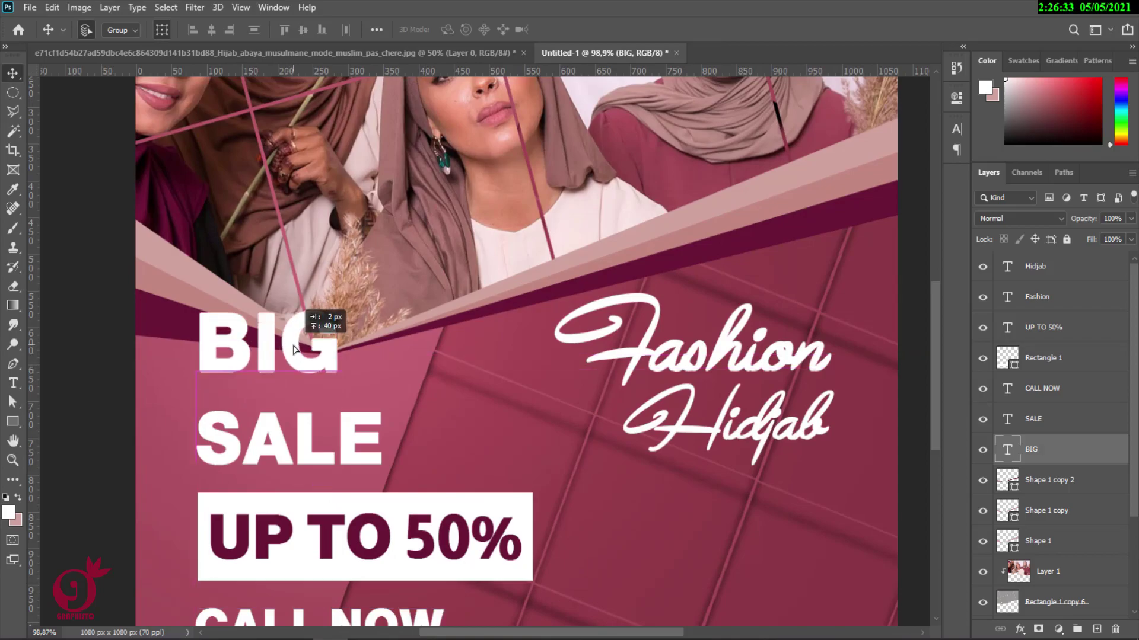
{"action": "left_click_drag", "start_coordinate": [279, 436], "coordinate": [270, 404]}
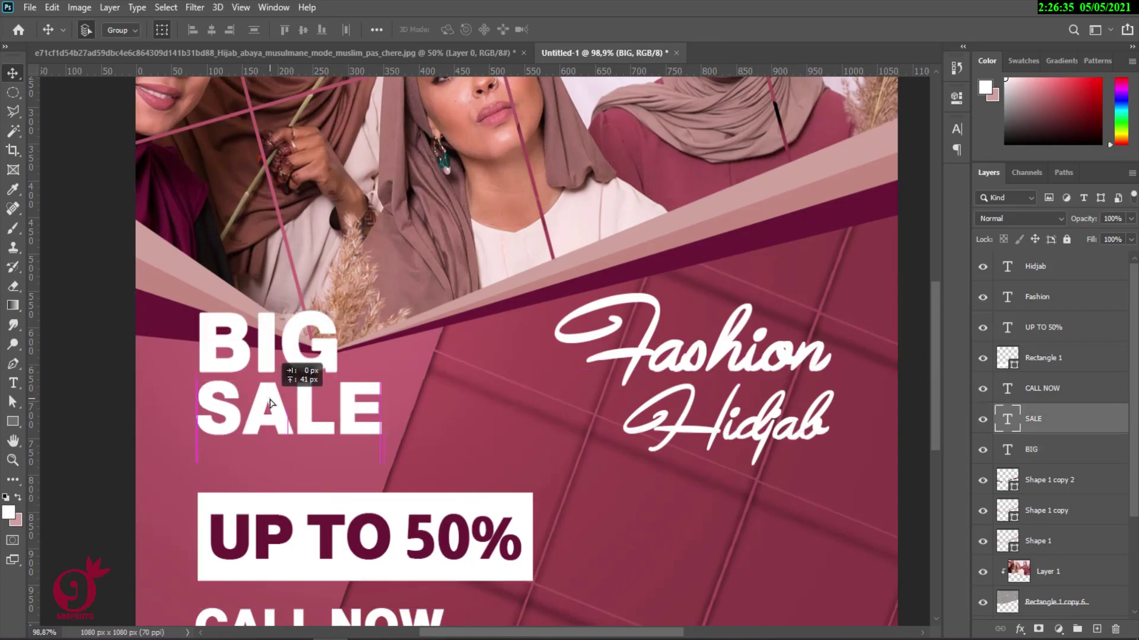
{"action": "left_click", "coordinate": [312, 504]}
{"action": "left_click", "coordinate": [276, 528], "text": "shift"}
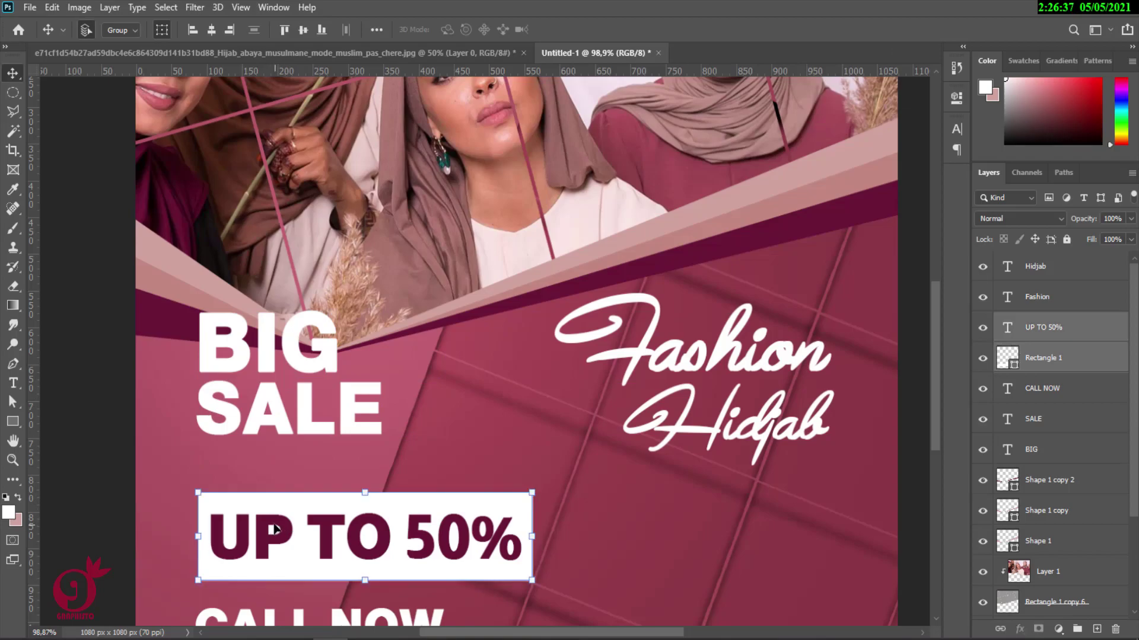
{"action": "mouse_move", "coordinate": [275, 528]}
{"action": "left_mouse_down"}
{"action": "mouse_move", "coordinate": [274, 485]}
{"action": "mouse_move", "coordinate": [336, 433]}
{"action": "left_mouse_up"}
{"action": "scroll", "coordinate": [274, 485], "scroll_direction": "down", "scroll_amount": 5}
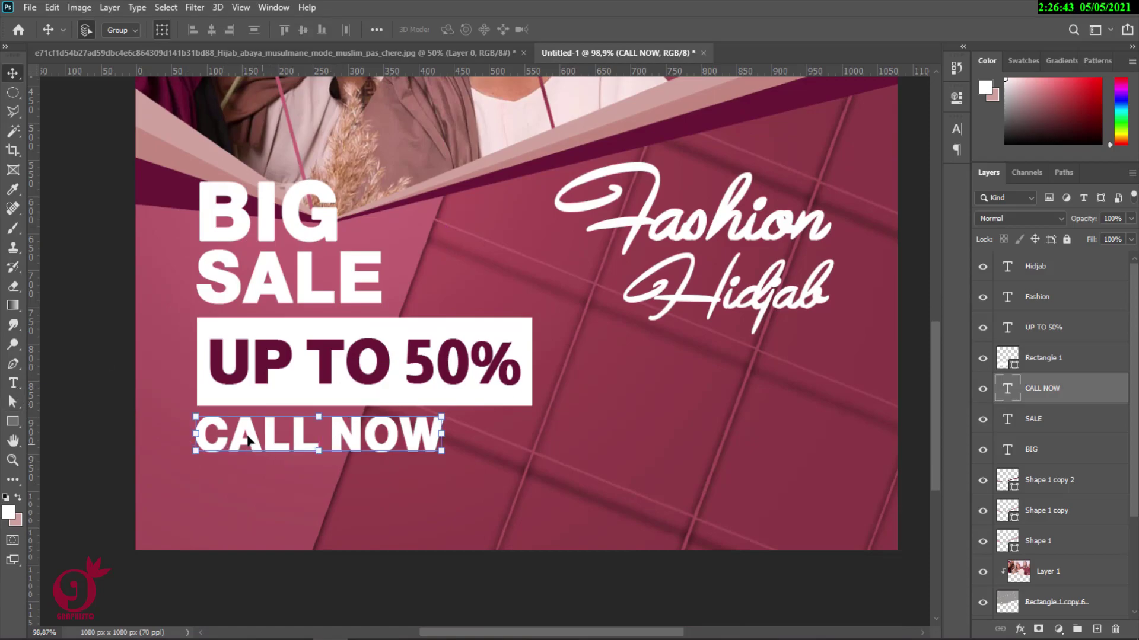
Duplicate CALL NOW below itself and replace the copy with the sample phone number
{"action": "left_click_drag", "start_coordinate": [245, 428], "coordinate": [245, 473]}
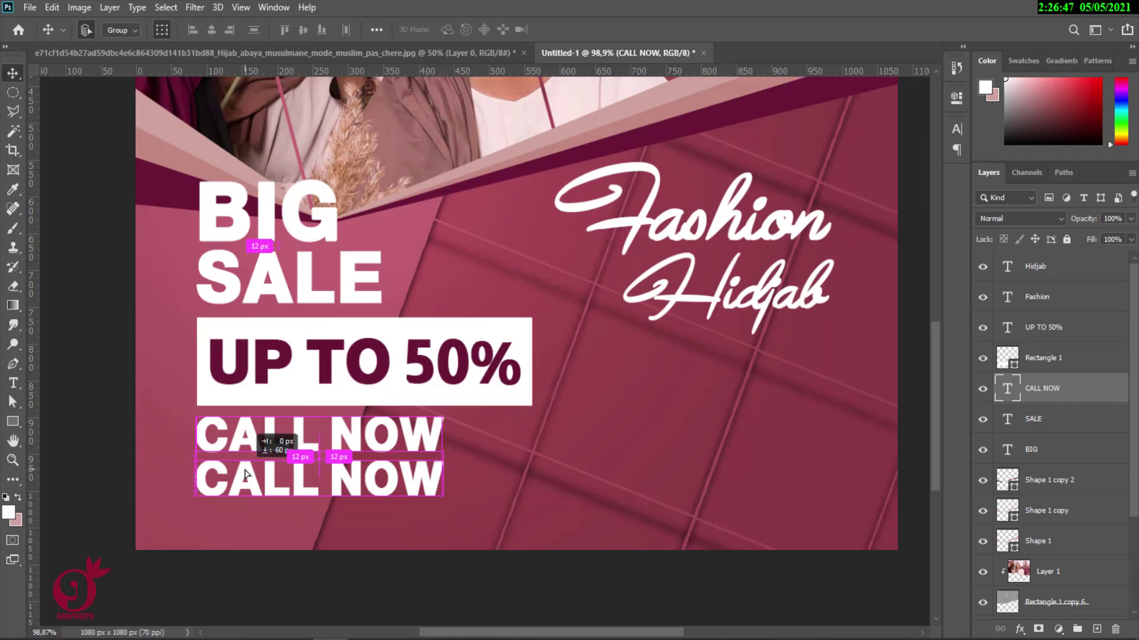
{"action": "double_click", "coordinate": [246, 475]}
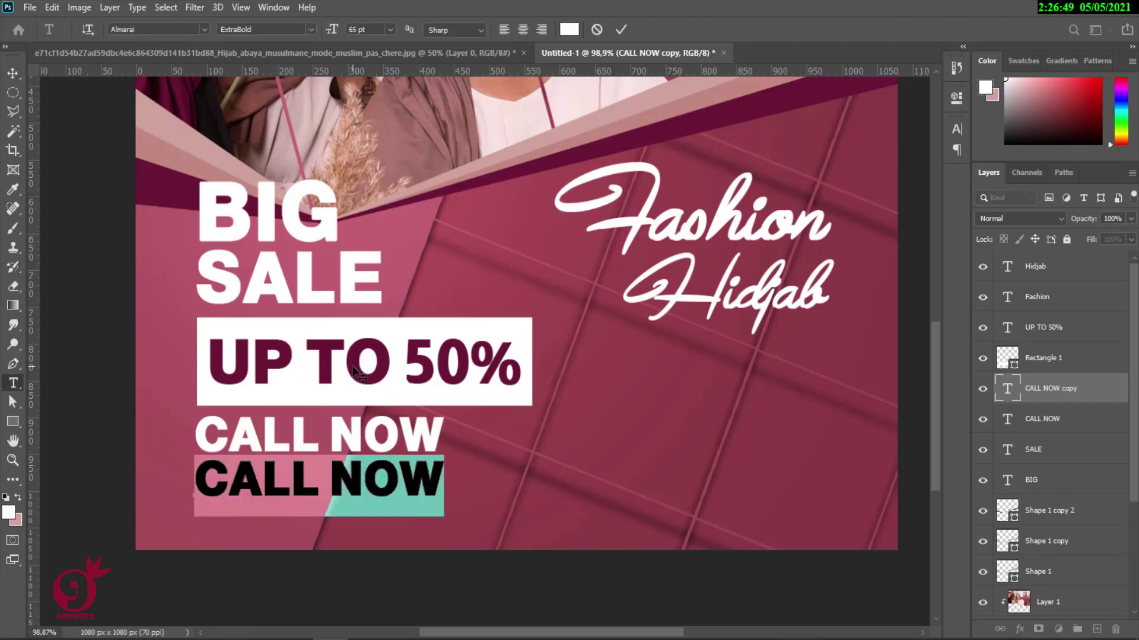
{"action": "type", "text": "+123"}
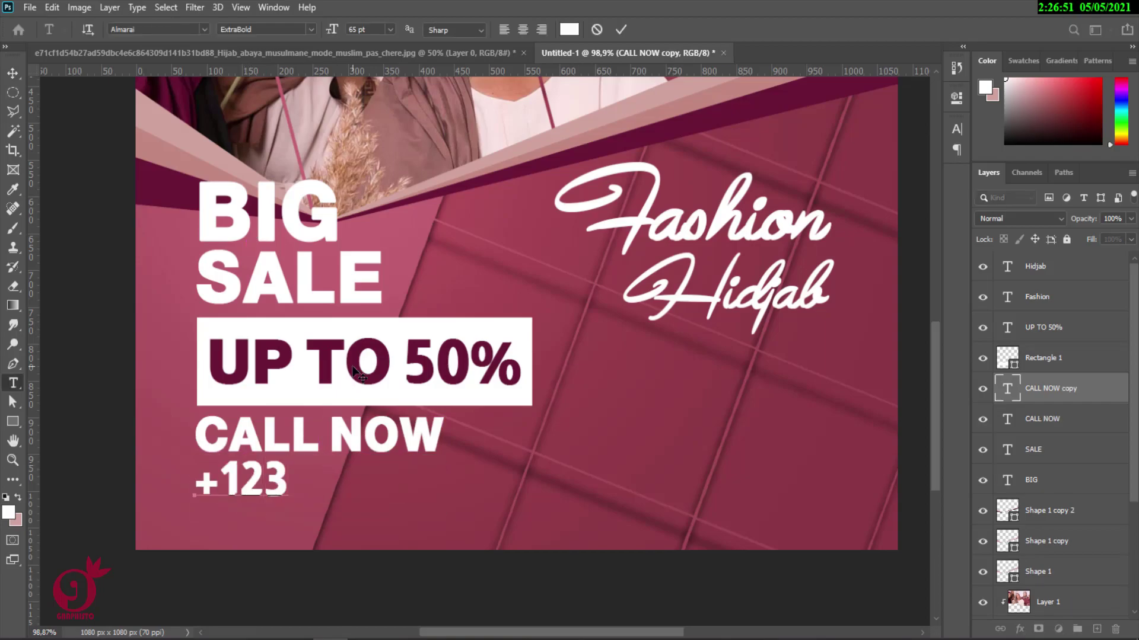
{"action": "type", "text": " 456"}
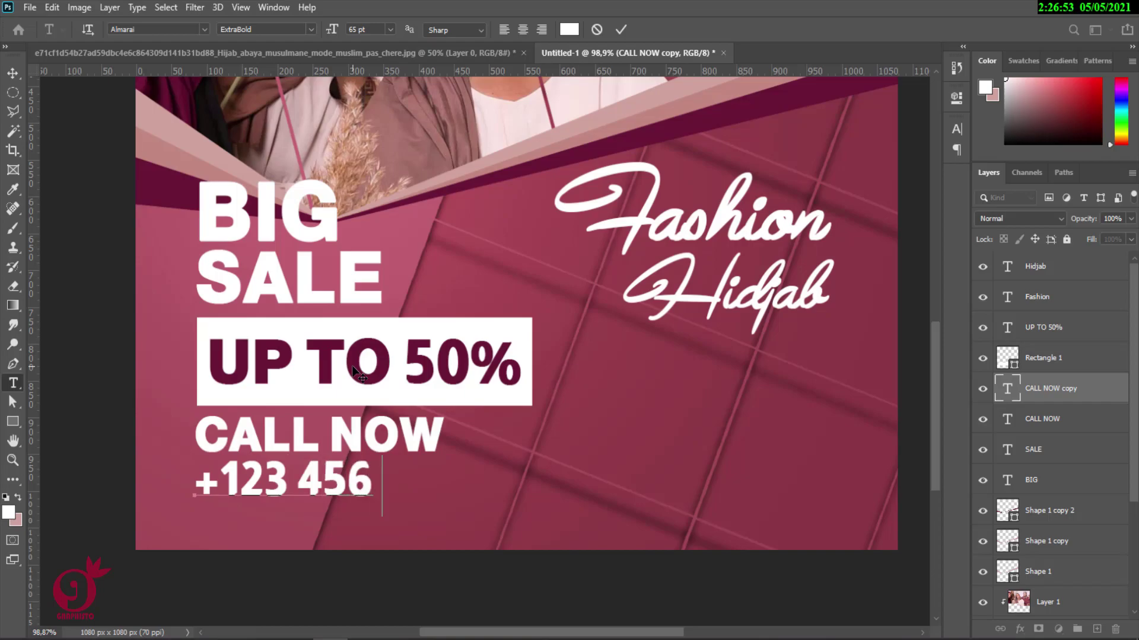
{"action": "type", "text": " 78"}
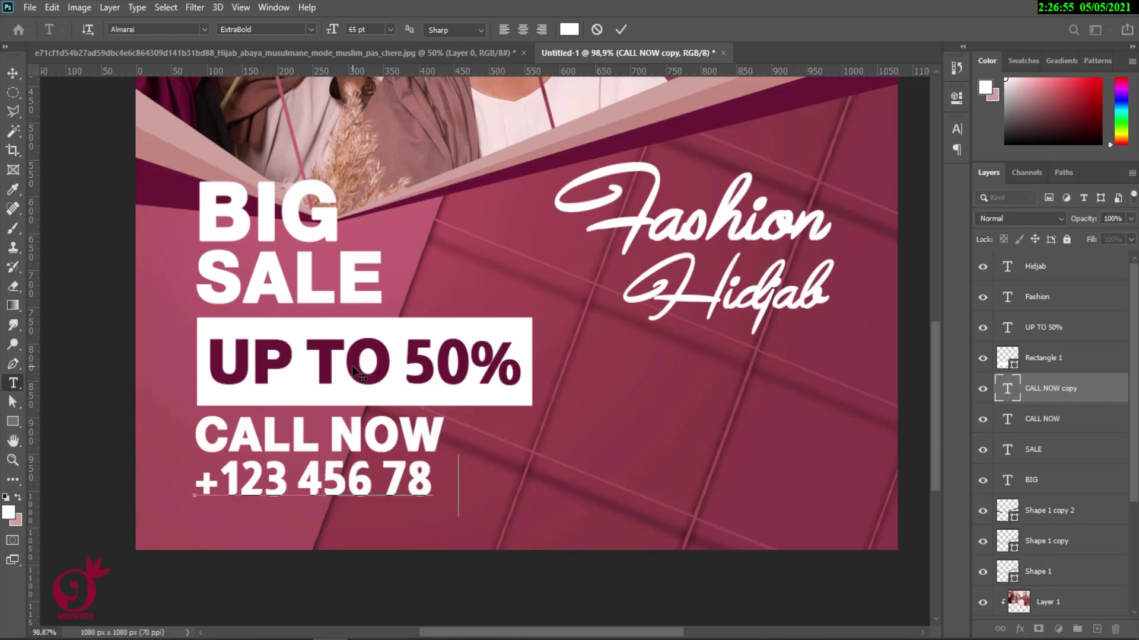
{"action": "type", "text": "9"}
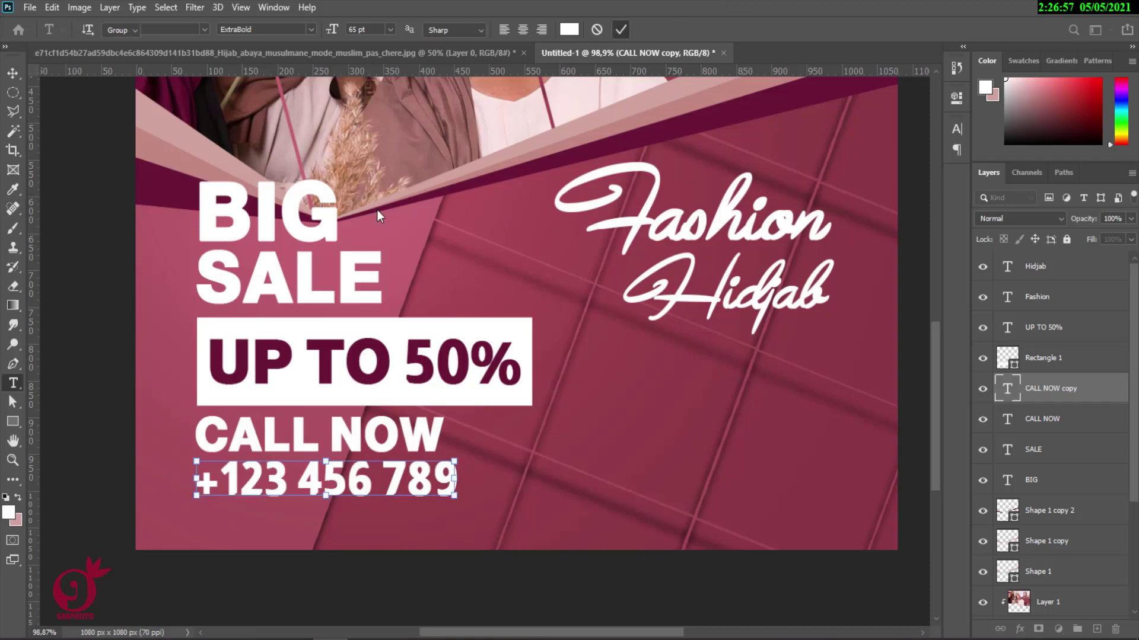
{"action": "key", "text": "ctrl+Return"}
Size the phone number to 61 pt and duplicate it below for the website line
{"action": "left_click", "coordinate": [956, 129]}
{"action": "left_click", "coordinate": [809, 169]}
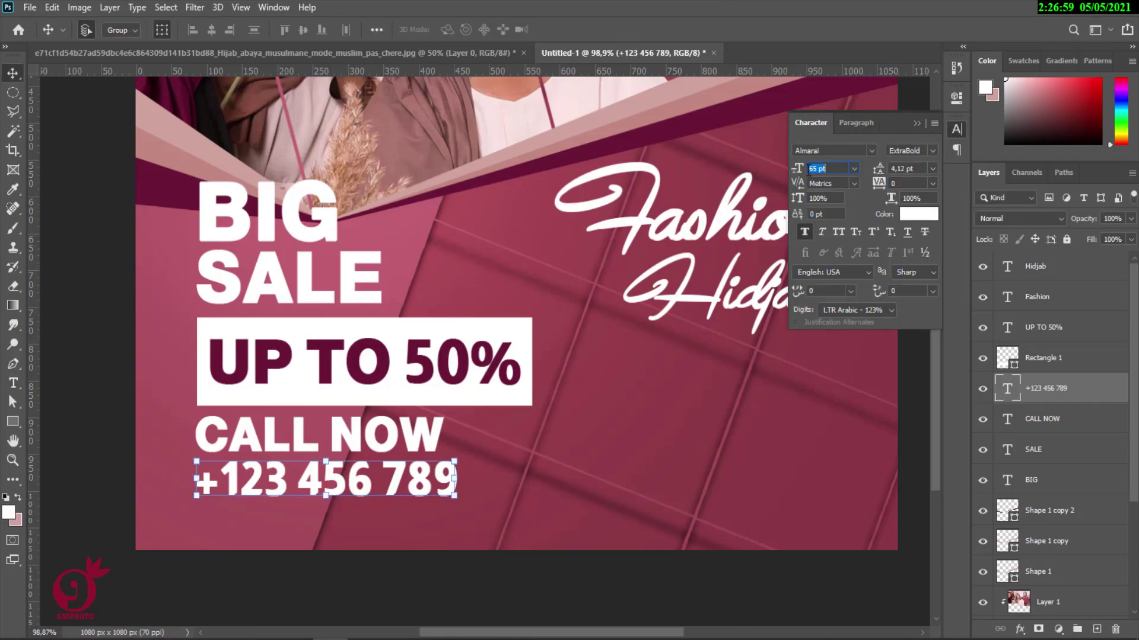
{"action": "left_click_drag", "start_coordinate": [801, 171], "coordinate": [797, 169]}
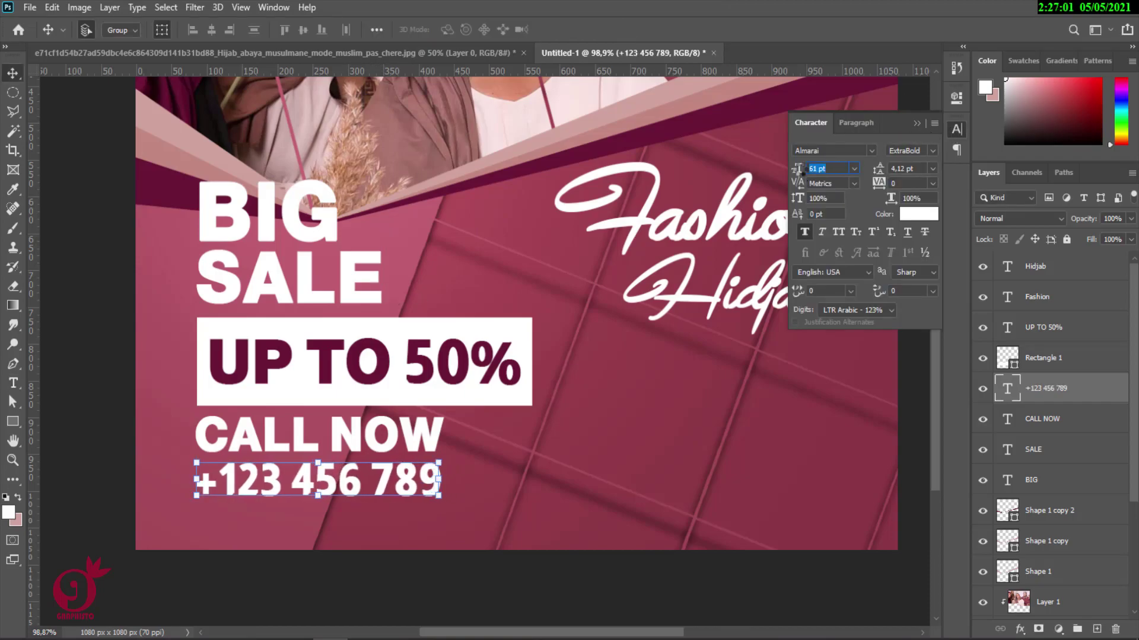
{"action": "left_click", "coordinate": [918, 123]}
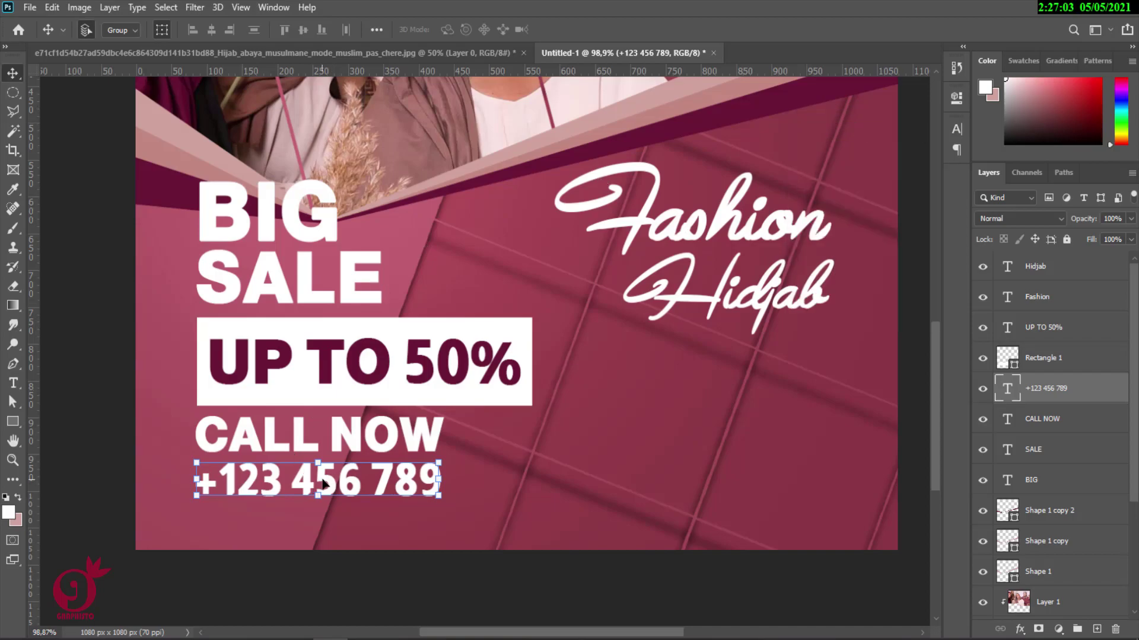
{"action": "left_click_drag", "start_coordinate": [324, 481], "coordinate": [323, 522]}
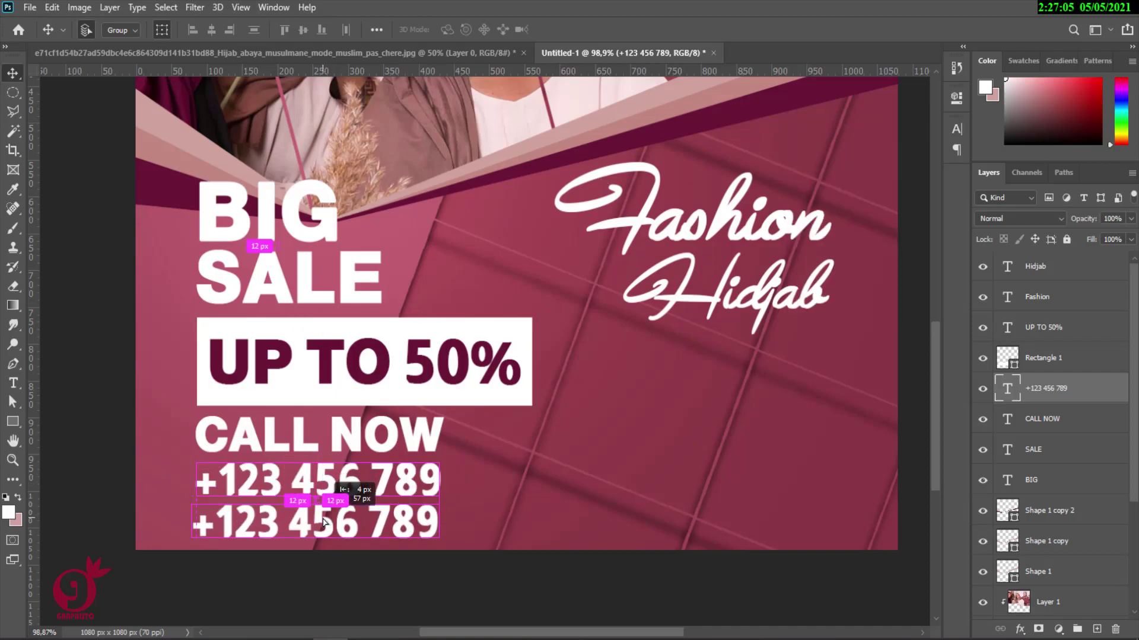
{"action": "double_click", "coordinate": [323, 522]}
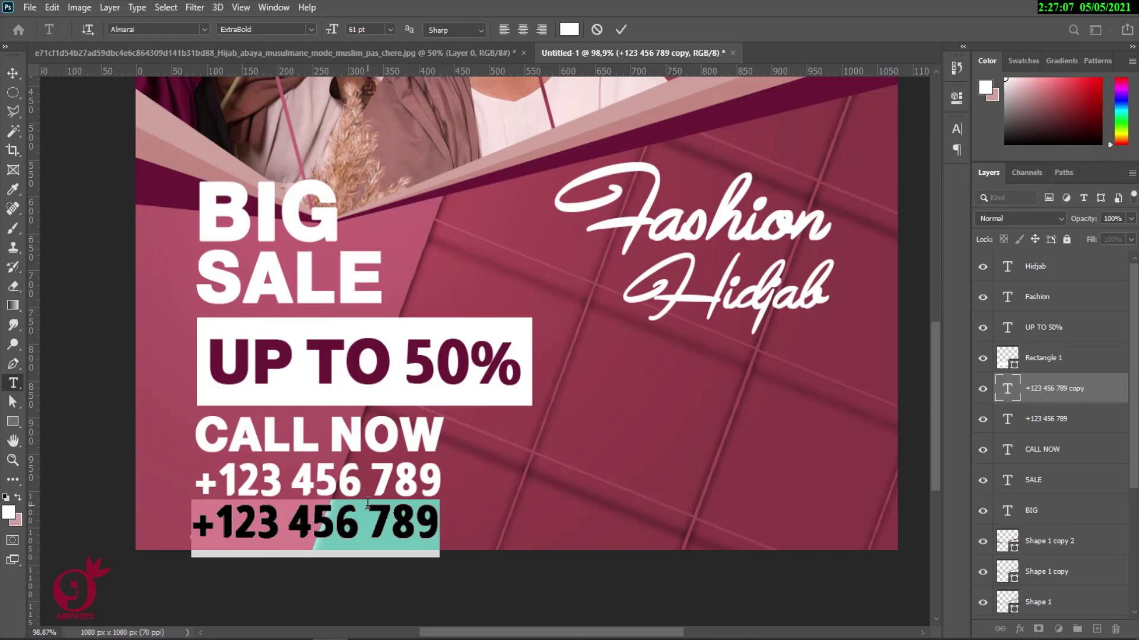
{"action": "type", "text": "ww"}
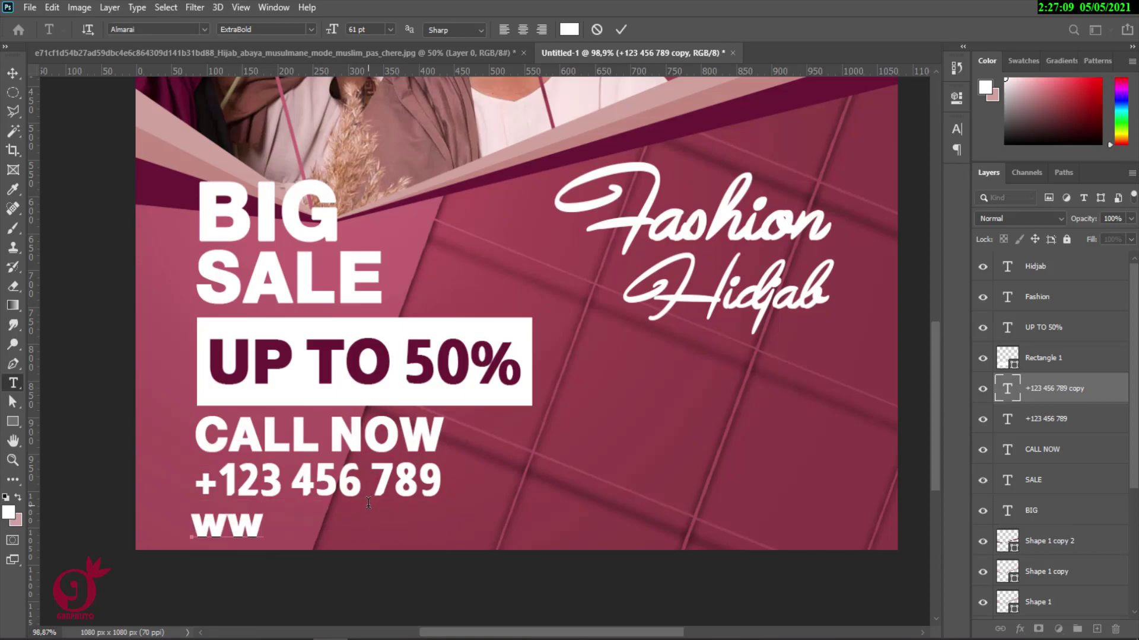
{"action": "type", "text": "3"}
{"action": "key", "text": "BackSpace"}
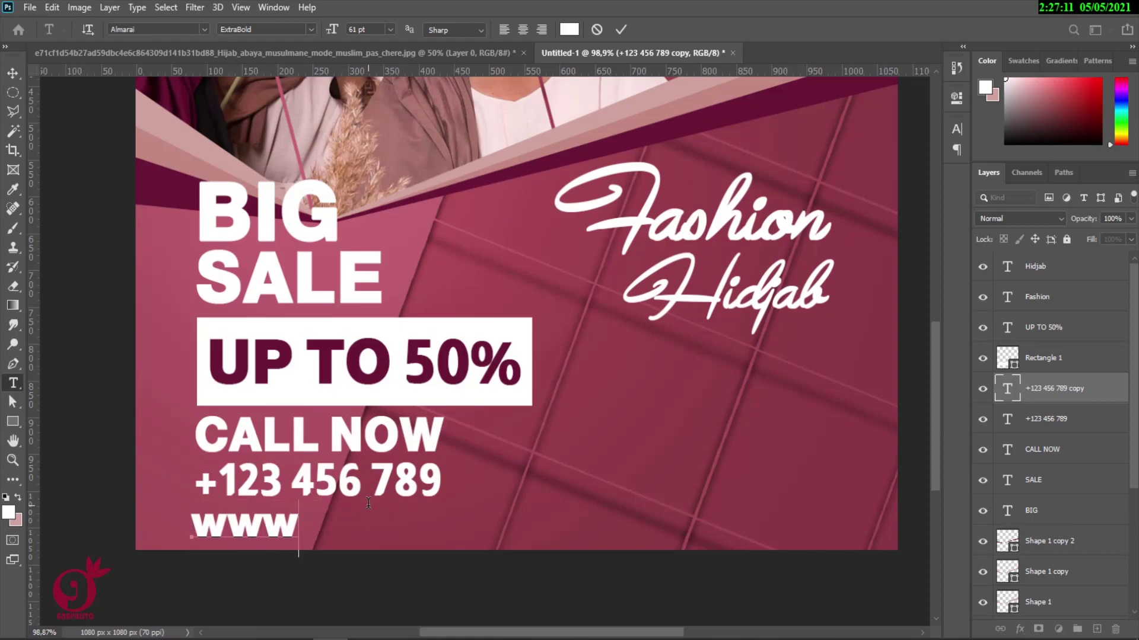
{"action": "type", "text": ".w"}
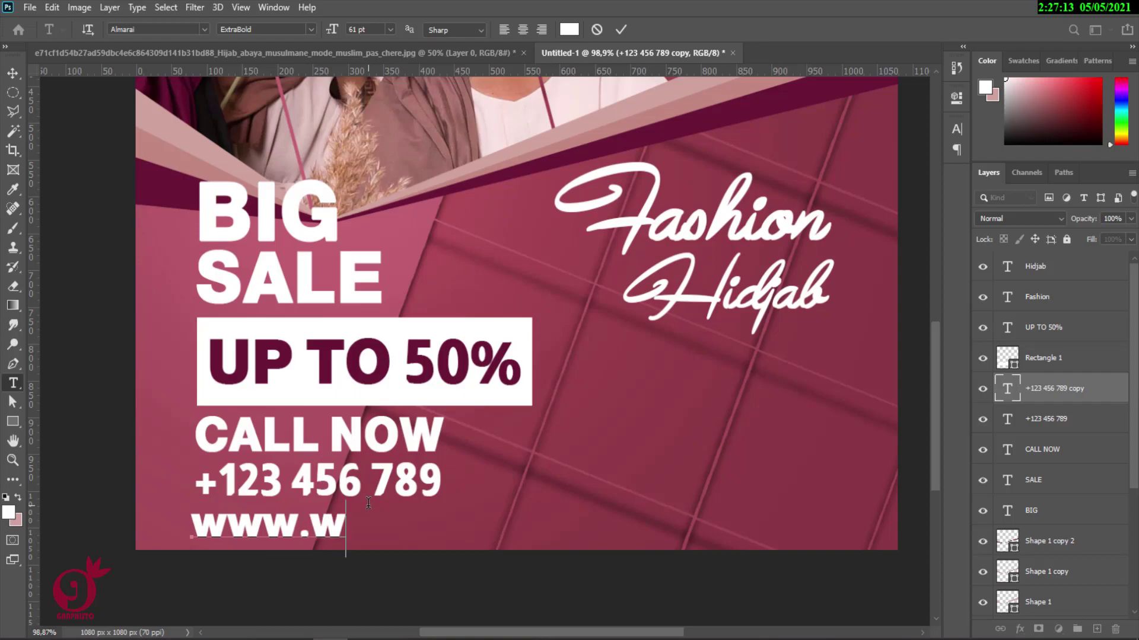
{"action": "type", "text": "ebsite."}
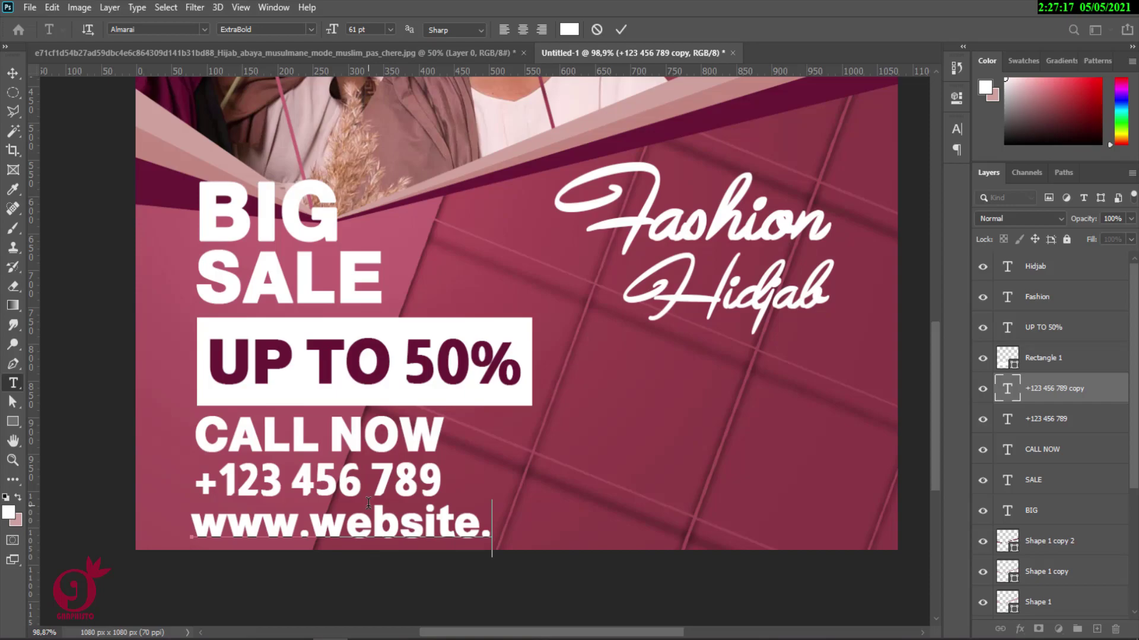
{"action": "type", "text": " com"}
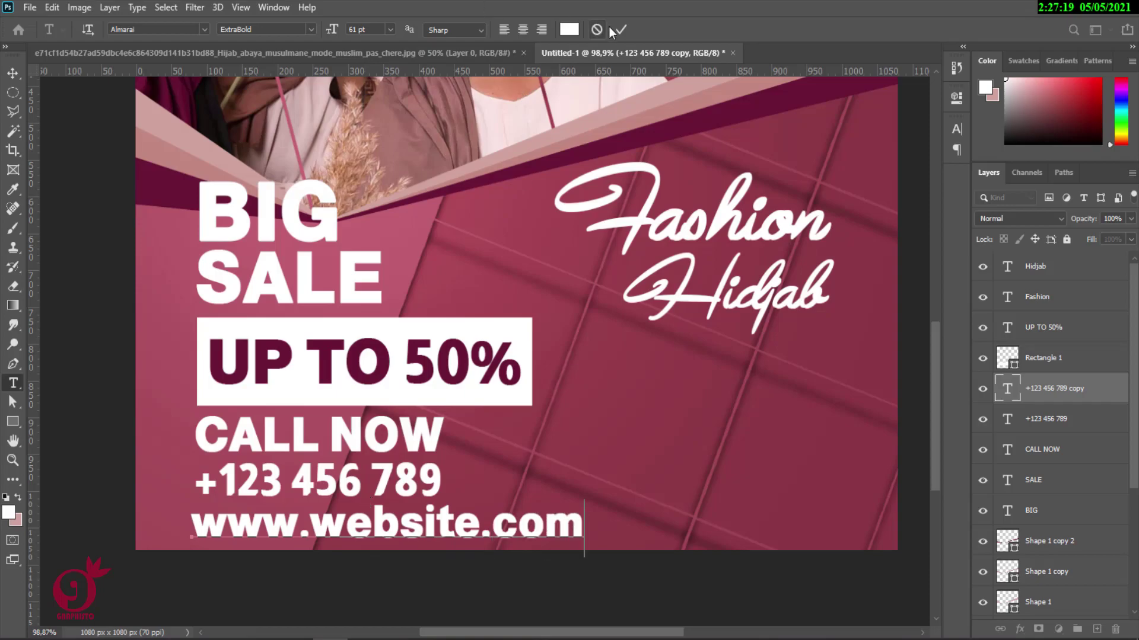
{"action": "left_click", "coordinate": [617, 29]}
{"action": "key", "text": "v"}
Make the website line Almarai Light at 45 pt, no faux bold, aligned under the phone number
{"action": "left_click", "coordinate": [952, 126]}
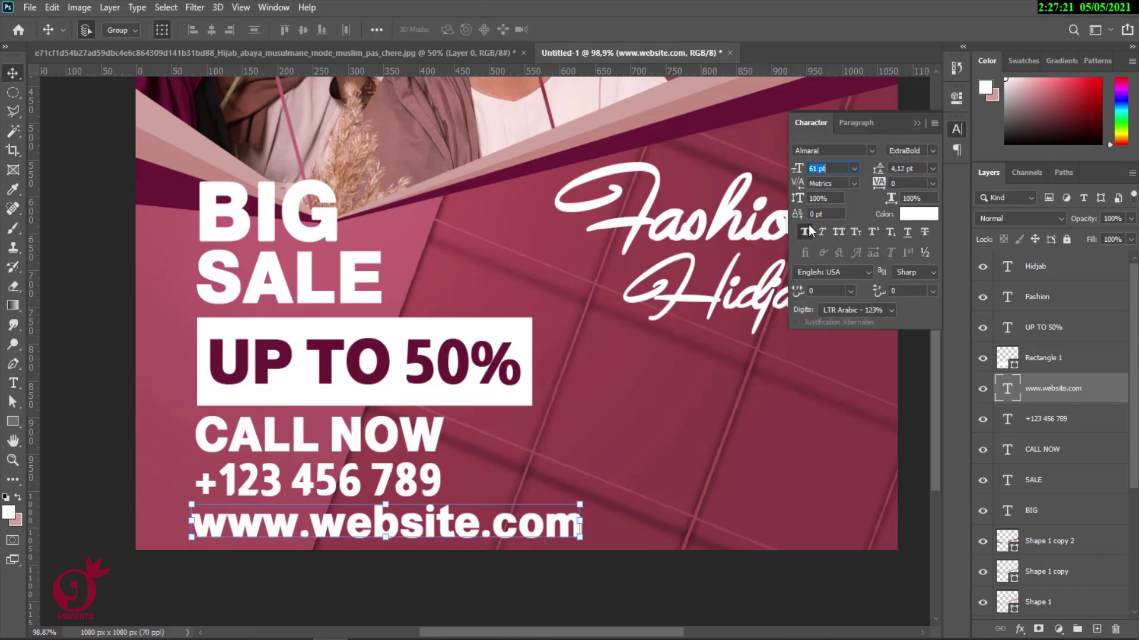
{"action": "left_click", "coordinate": [807, 228]}
{"action": "left_click", "coordinate": [930, 151]}
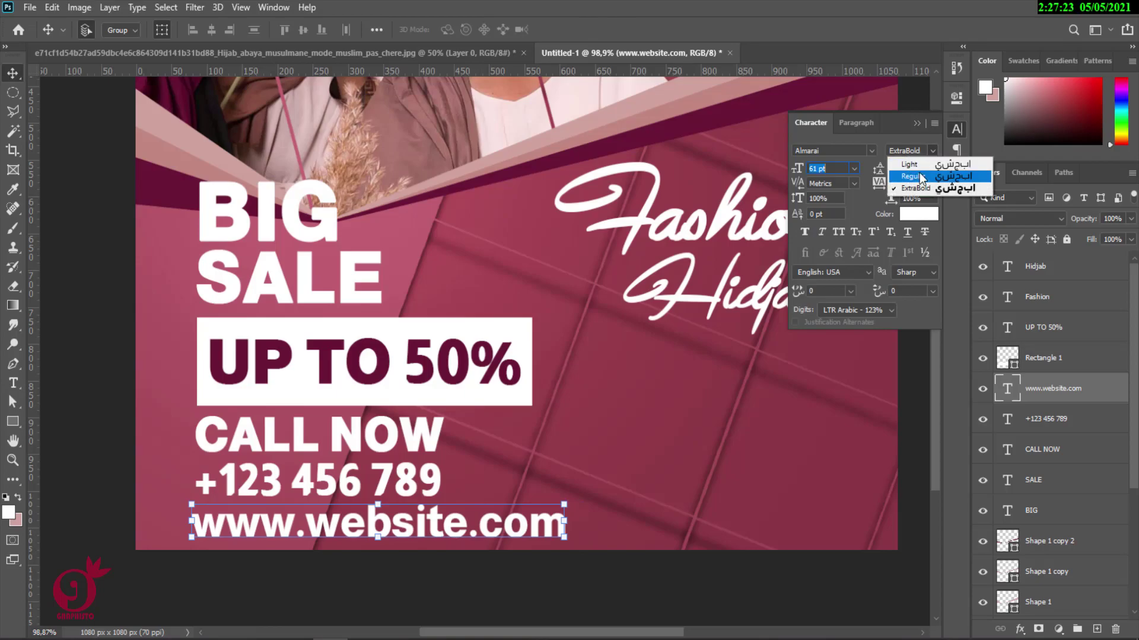
{"action": "left_click", "coordinate": [910, 164]}
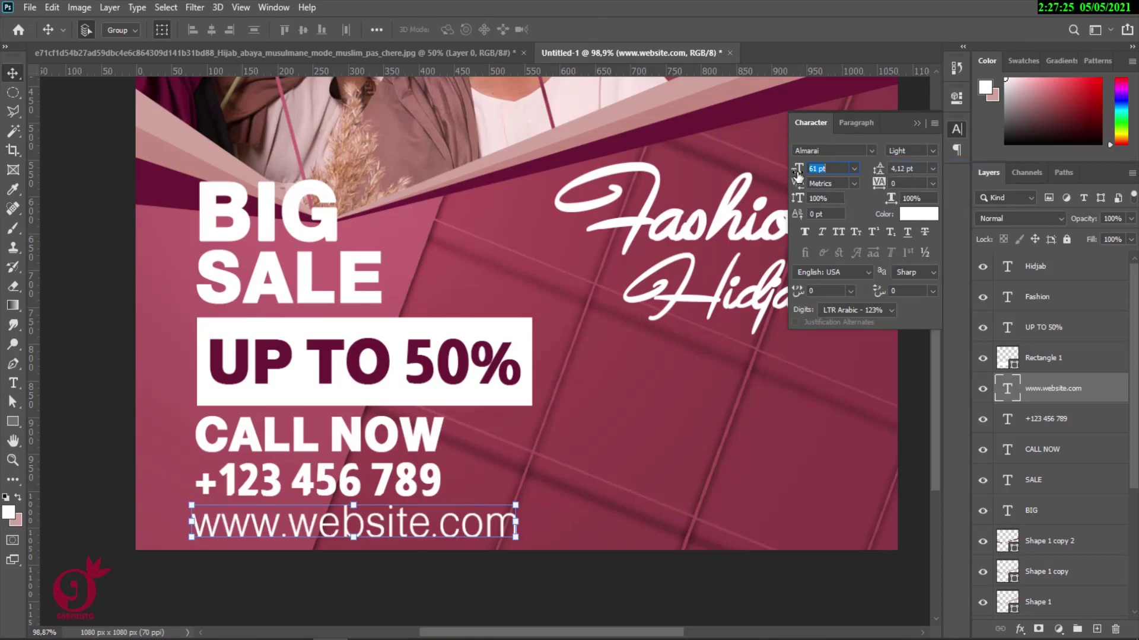
{"action": "left_click_drag", "start_coordinate": [798, 175], "coordinate": [781, 172]}
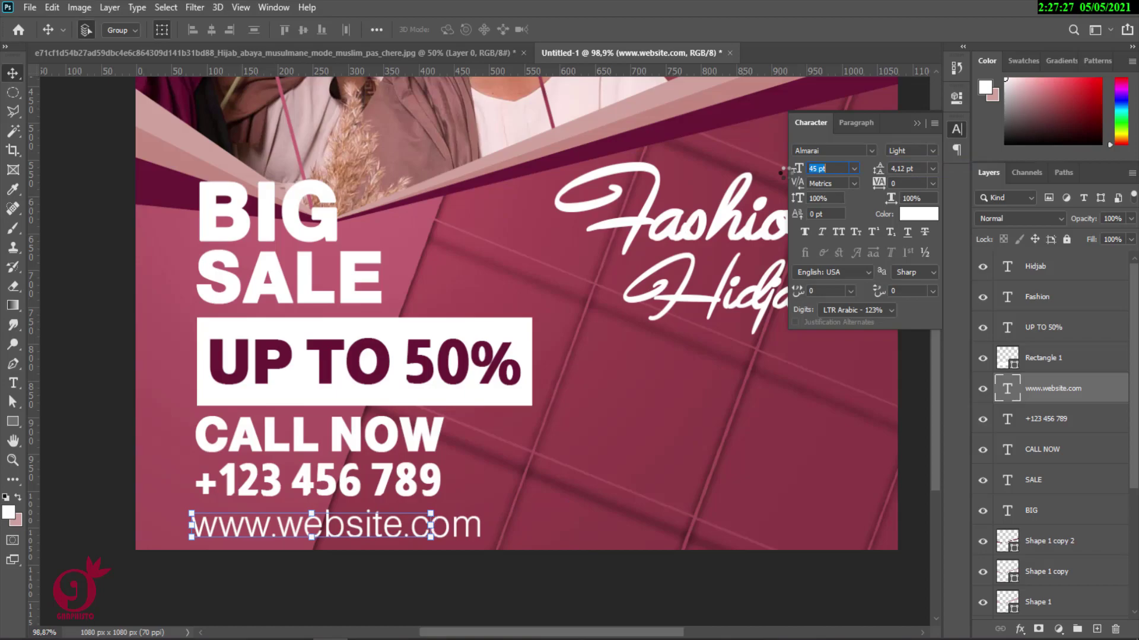
{"action": "left_click_drag", "start_coordinate": [343, 530], "coordinate": [354, 520]}
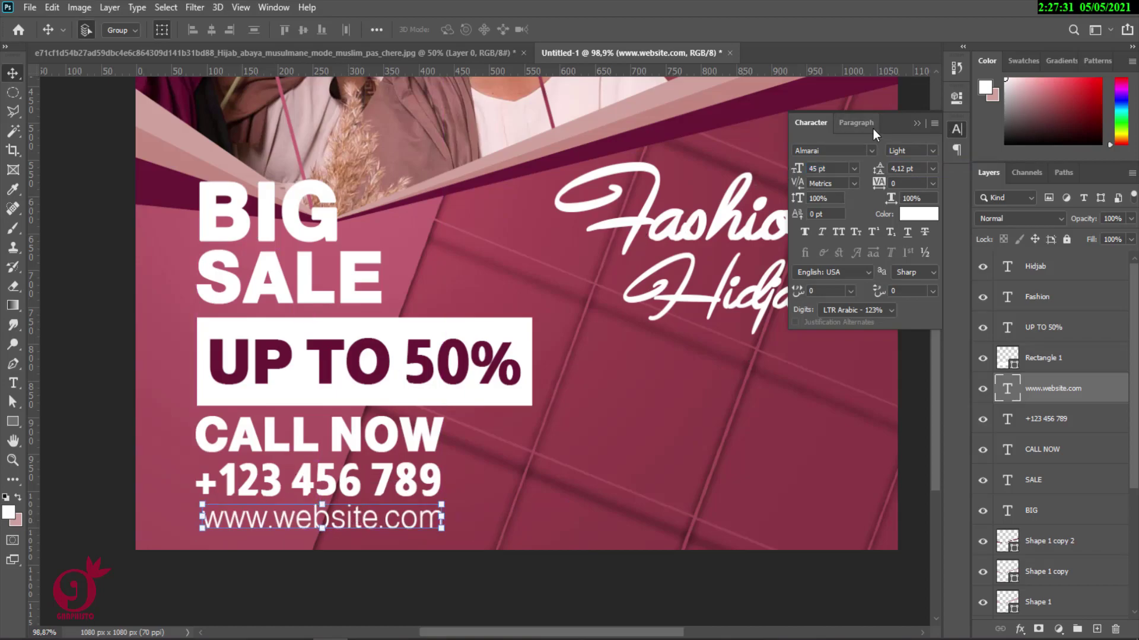
{"action": "left_click", "coordinate": [917, 123]}
{"action": "left_click", "coordinate": [510, 343]}
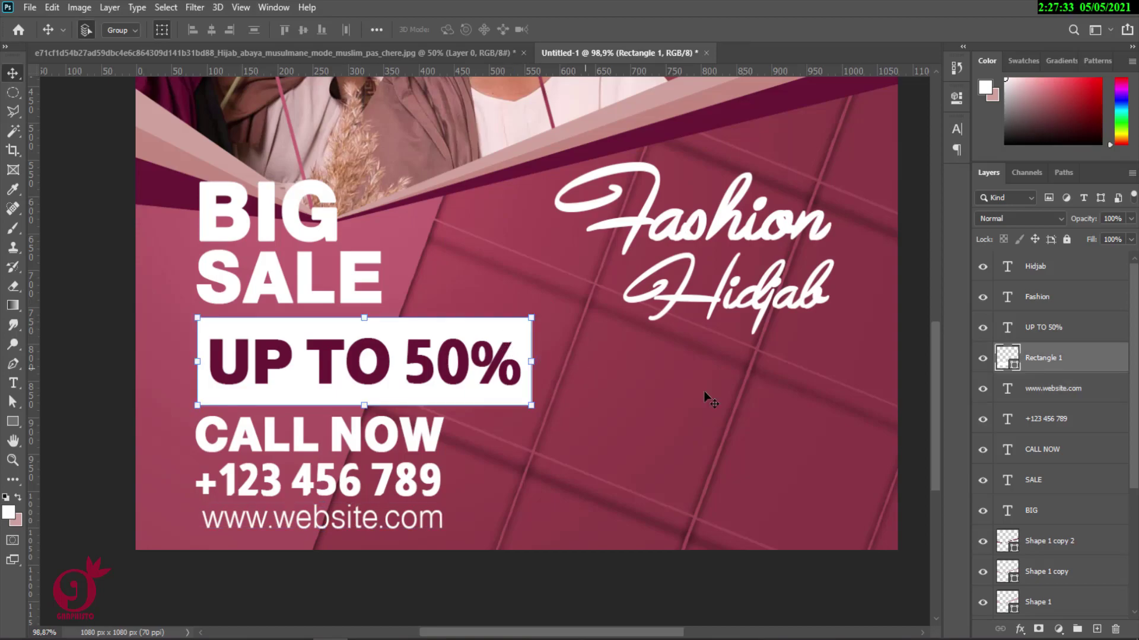
Add a 6 px stroke in maroon 6a1735, sampled from the 50% text, to the Rectangle 1 box
{"action": "right_click", "coordinate": [1089, 366]}
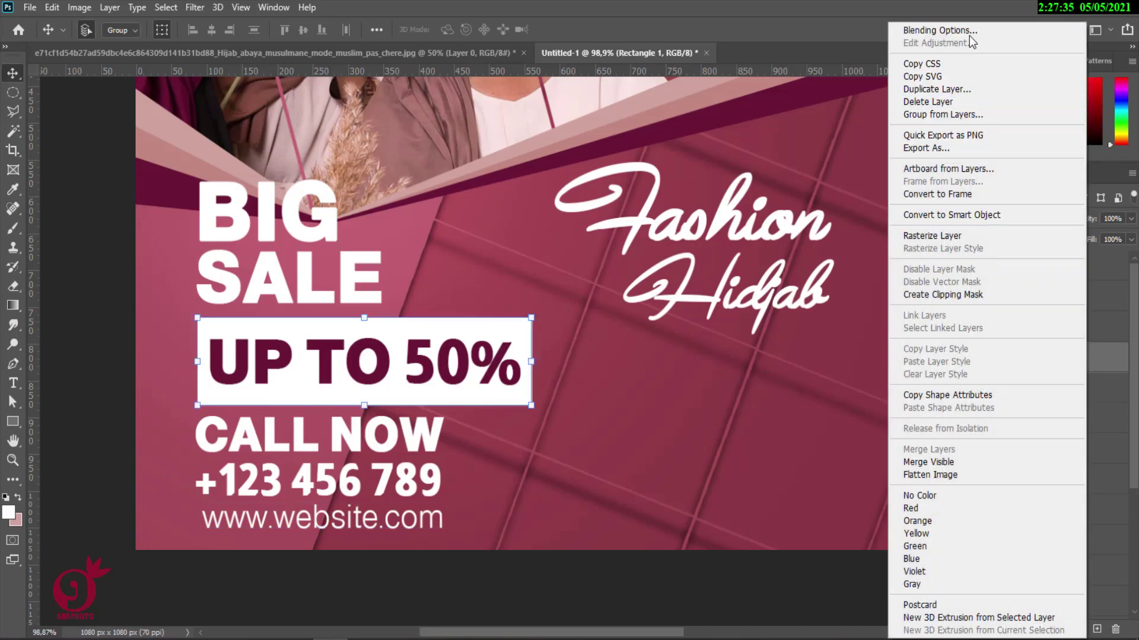
{"action": "left_click", "coordinate": [754, 129]}
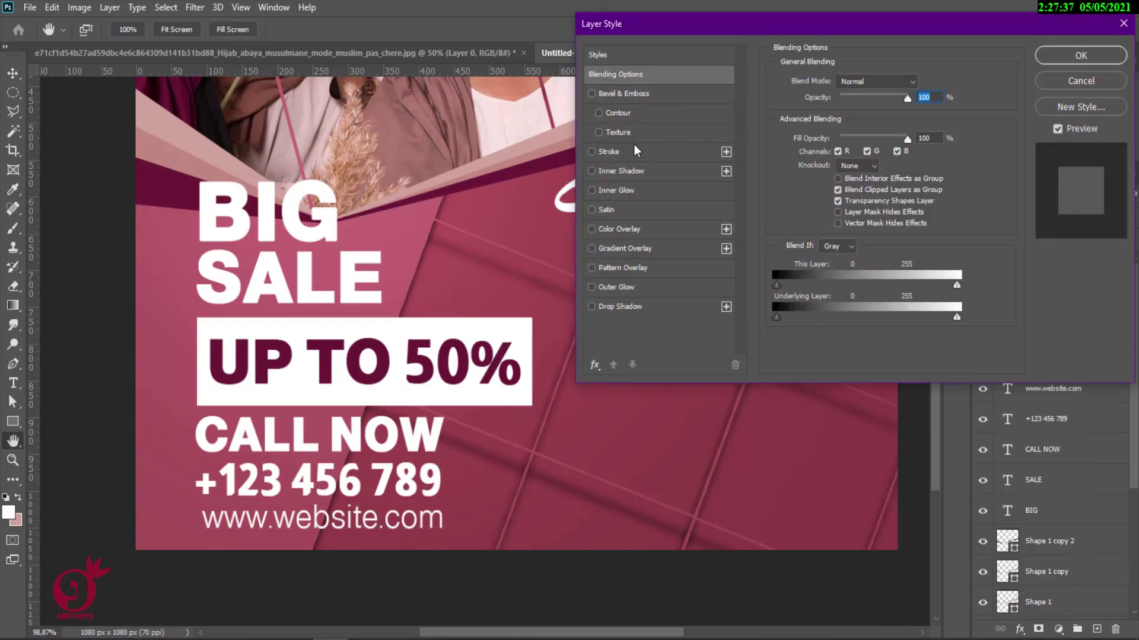
{"action": "left_click", "coordinate": [640, 154]}
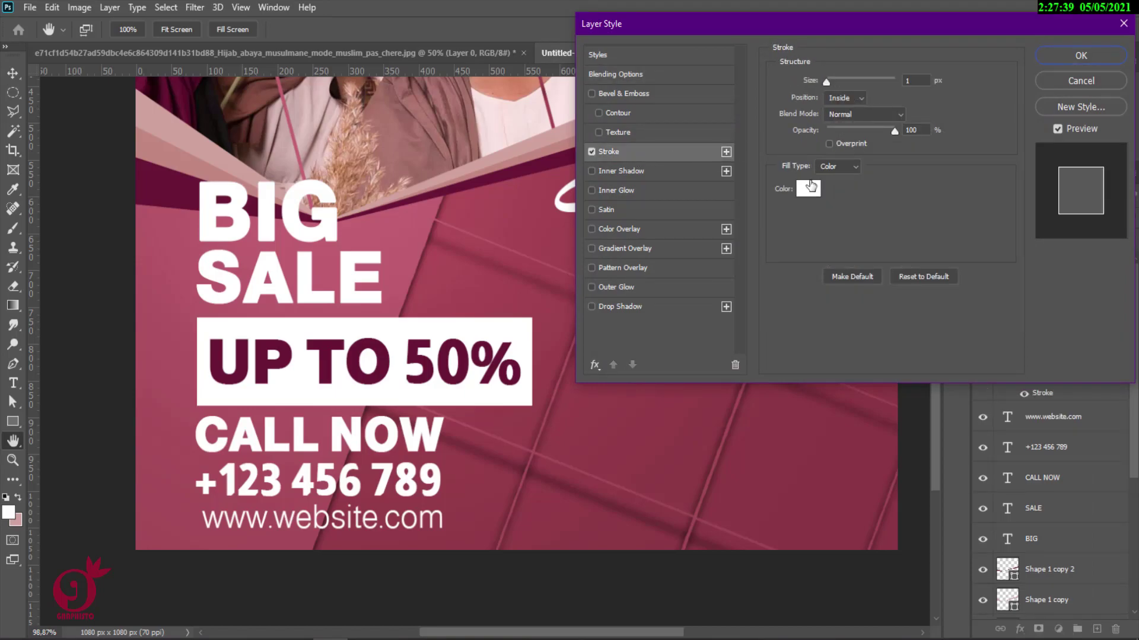
{"action": "left_click", "coordinate": [807, 188]}
{"action": "left_click", "coordinate": [453, 344]}
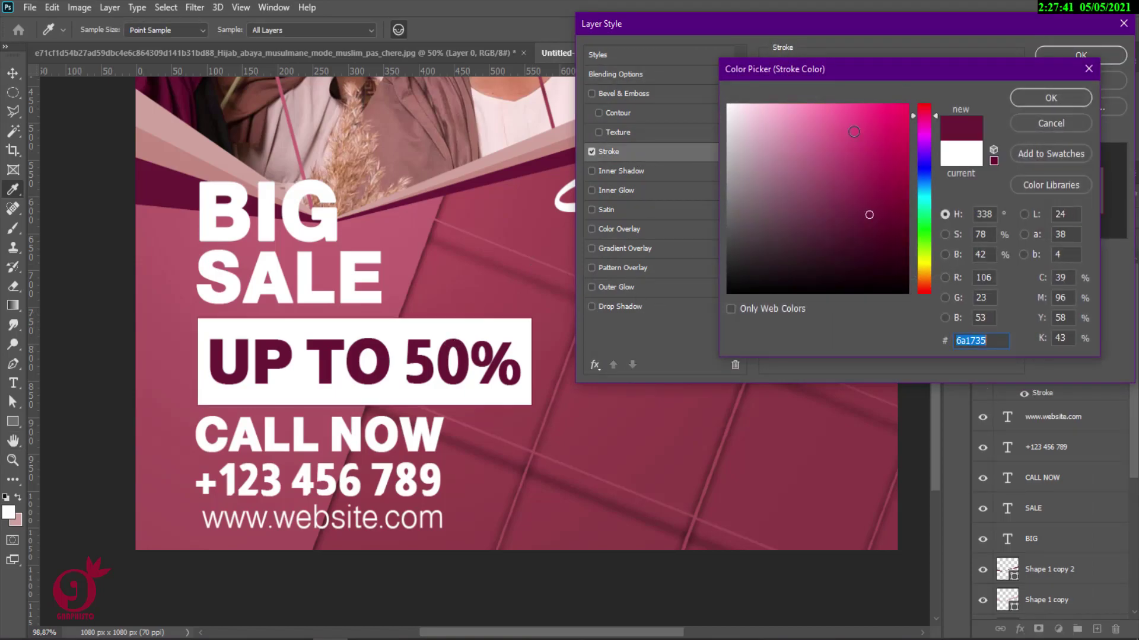
{"action": "left_click", "coordinate": [1013, 100]}
{"action": "left_click_drag", "start_coordinate": [829, 83], "coordinate": [830, 83]}
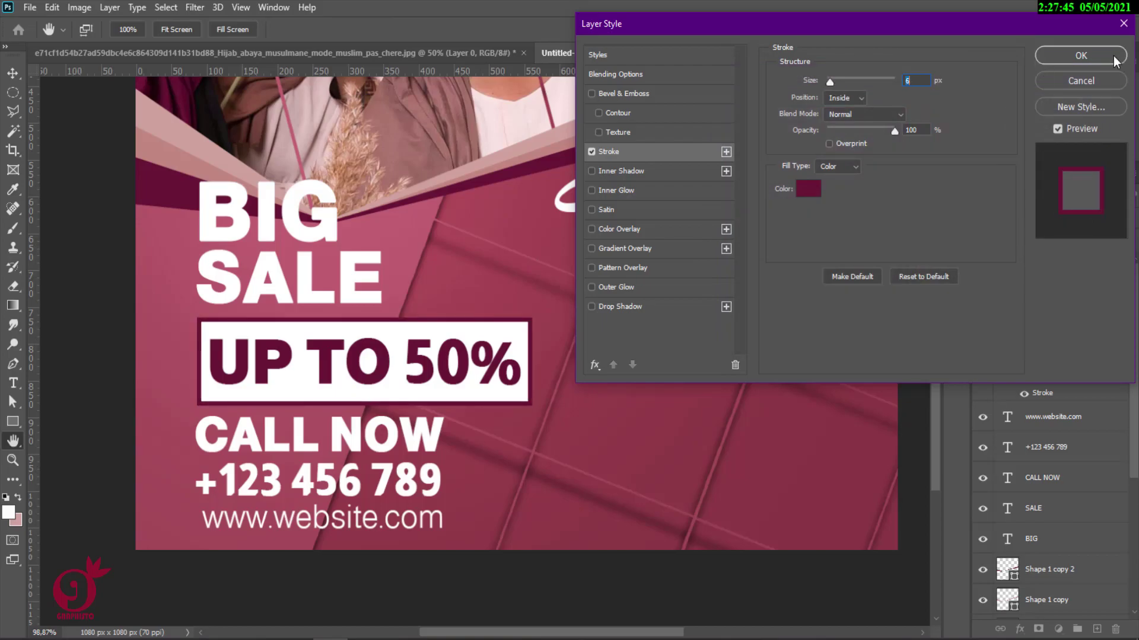
{"action": "left_click", "coordinate": [1080, 55]}
{"action": "scroll", "coordinate": [522, 178], "scroll_direction": "down", "scroll_amount": 5}
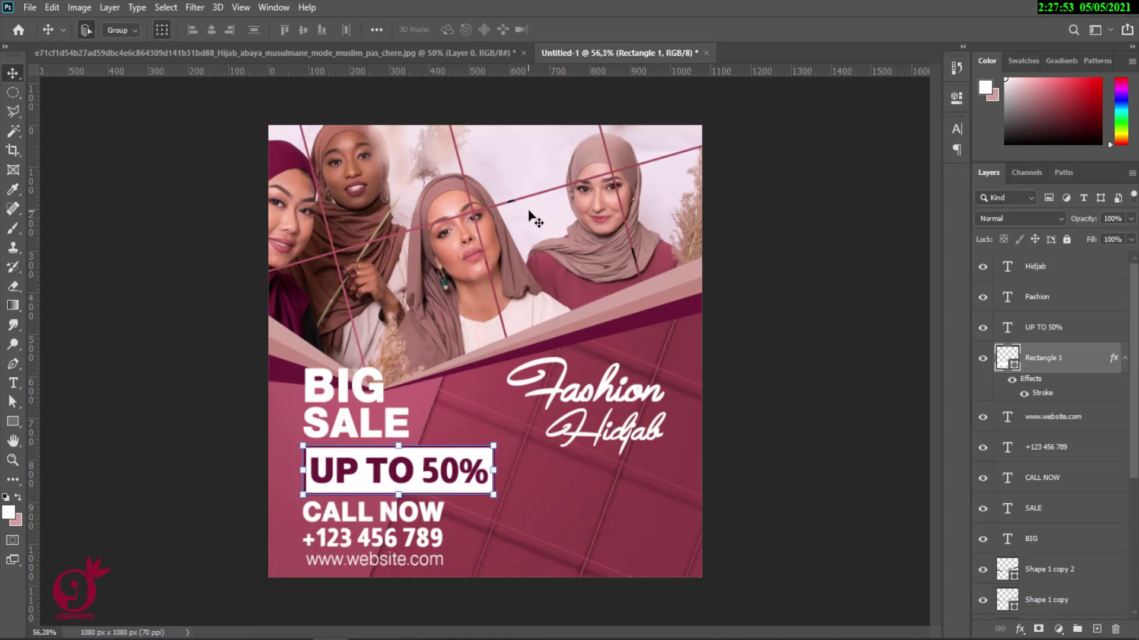
Shift the Layer 2 overlay texture about 138 px right and scale it to roughly 120%
{"action": "scroll", "coordinate": [528, 255], "scroll_direction": "up", "scroll_amount": 3}
{"action": "scroll", "coordinate": [528, 255], "scroll_direction": "down", "scroll_amount": 2}
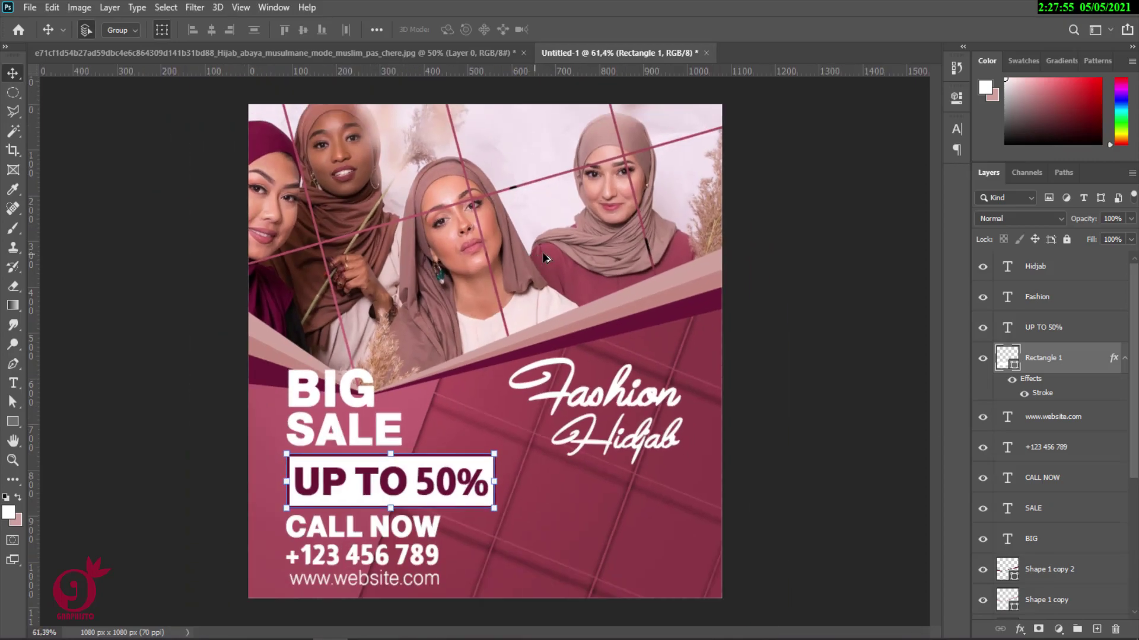
{"action": "scroll", "coordinate": [552, 255], "scroll_direction": "up", "scroll_amount": 1}
{"action": "scroll", "coordinate": [552, 255], "scroll_direction": "up", "scroll_amount": 1}
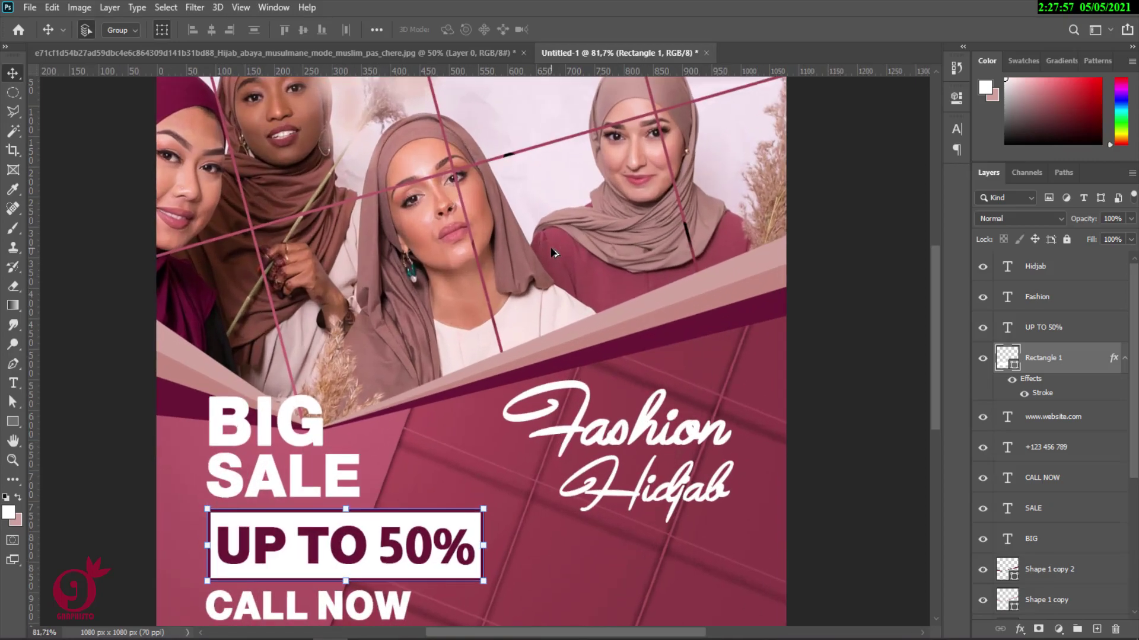
{"action": "scroll", "coordinate": [551, 255], "scroll_direction": "down", "scroll_amount": 1}
{"action": "scroll", "coordinate": [551, 255], "scroll_direction": "up", "scroll_amount": 1}
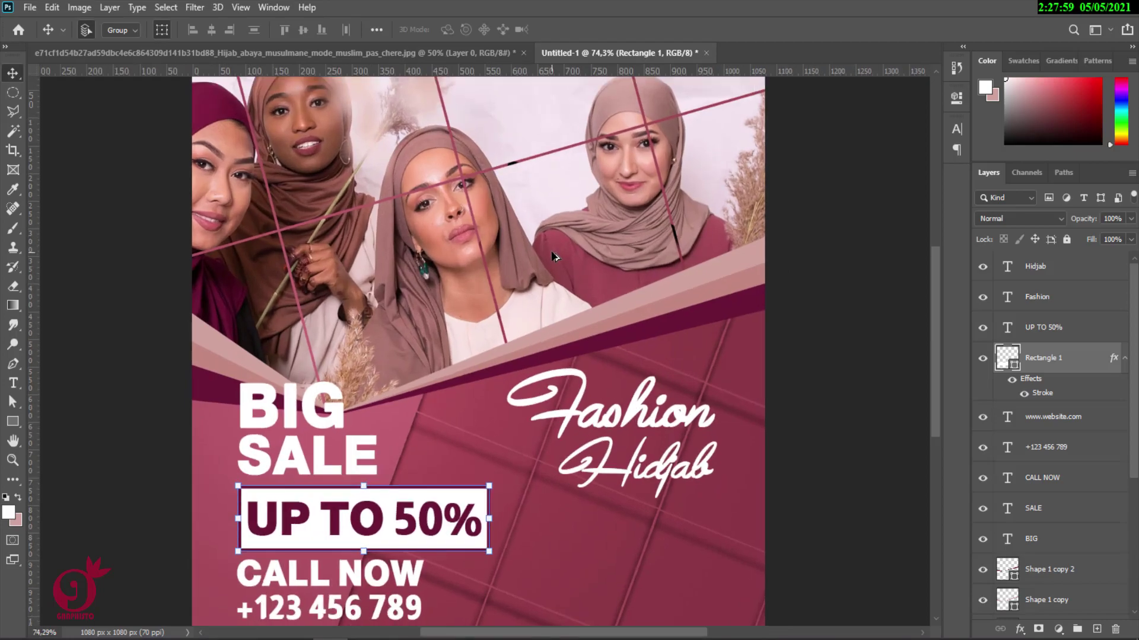
{"action": "scroll", "coordinate": [552, 255], "scroll_direction": "down", "scroll_amount": 1}
{"action": "scroll", "coordinate": [553, 256], "scroll_direction": "down", "scroll_amount": 1}
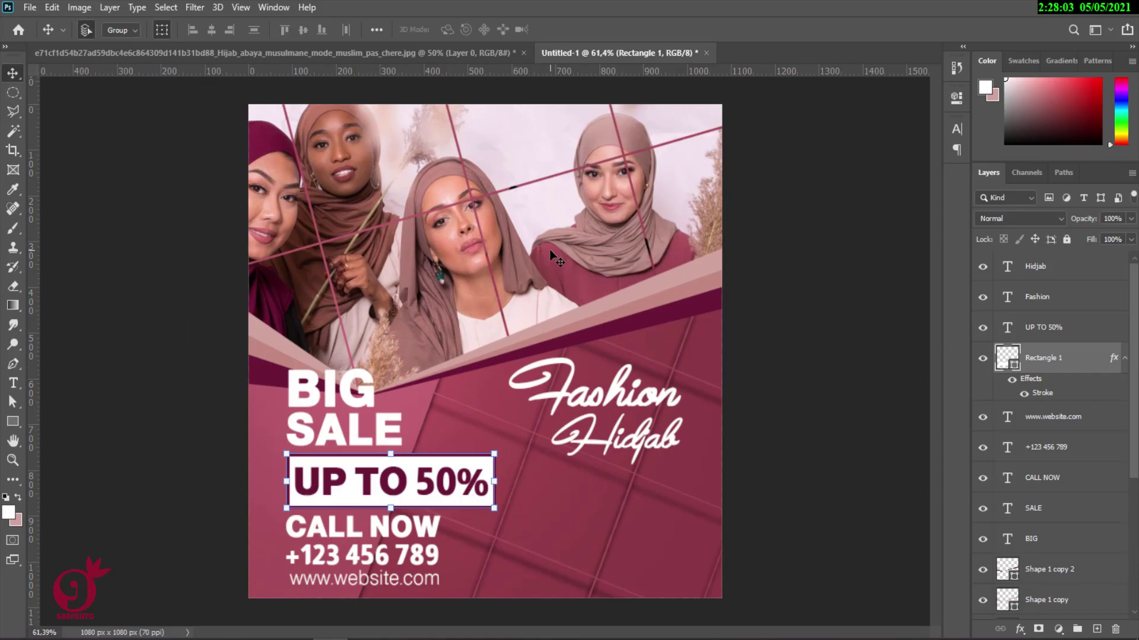
{"action": "left_click", "coordinate": [696, 489]}
{"action": "left_click", "coordinate": [408, 400]}
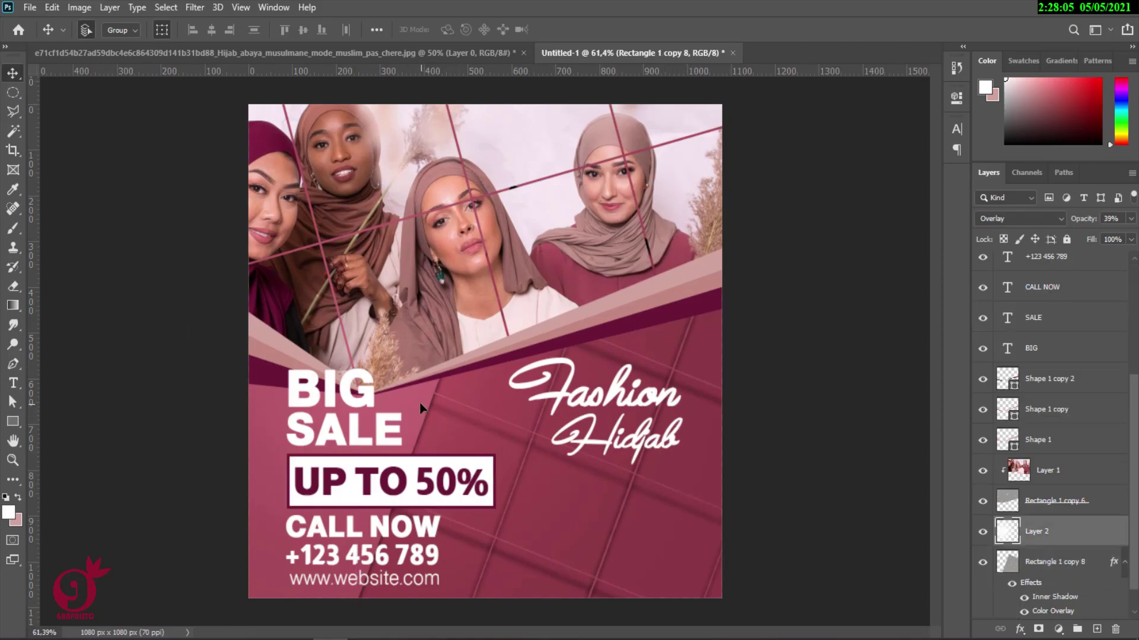
{"action": "left_click_drag", "start_coordinate": [408, 401], "coordinate": [490, 400]}
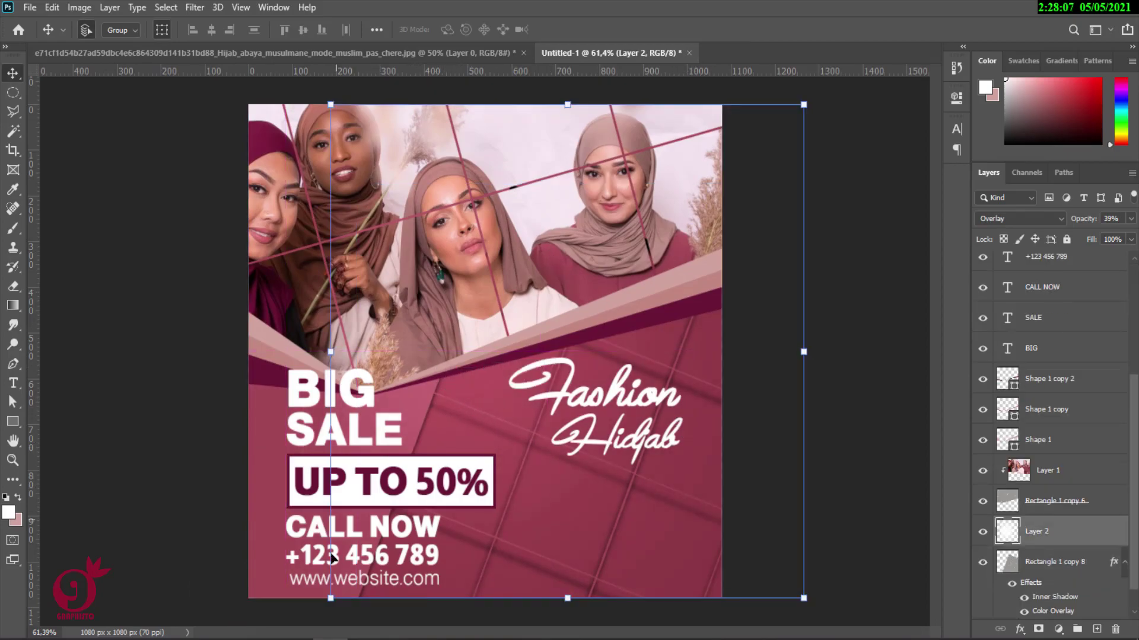
{"action": "left_click_drag", "start_coordinate": [330, 599], "coordinate": [234, 619]}
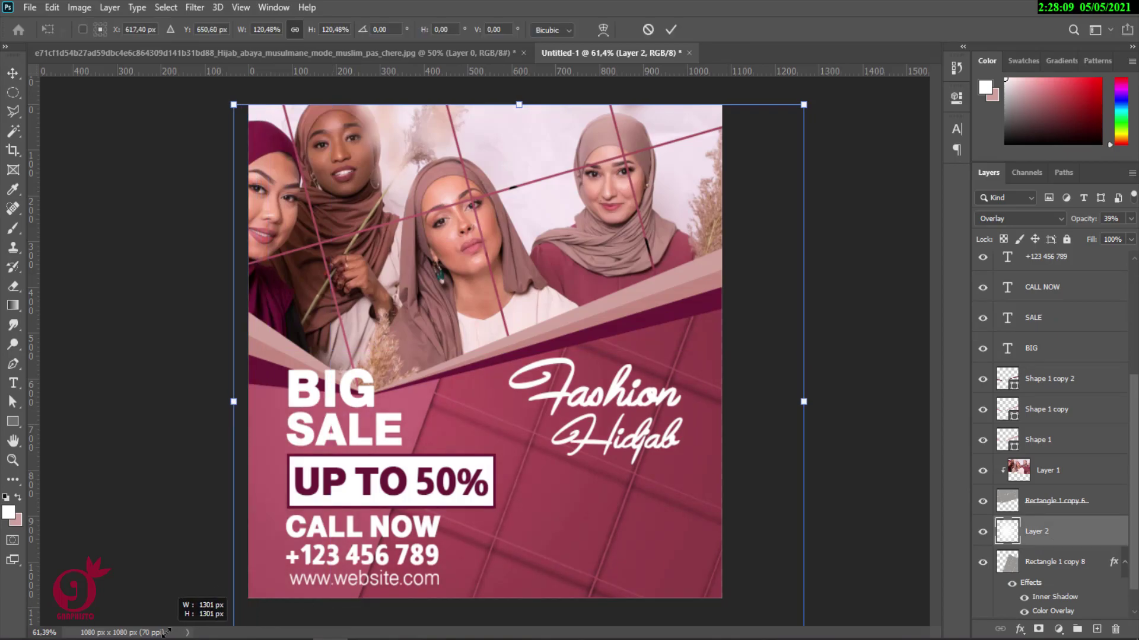
{"action": "left_click", "coordinate": [671, 29]}
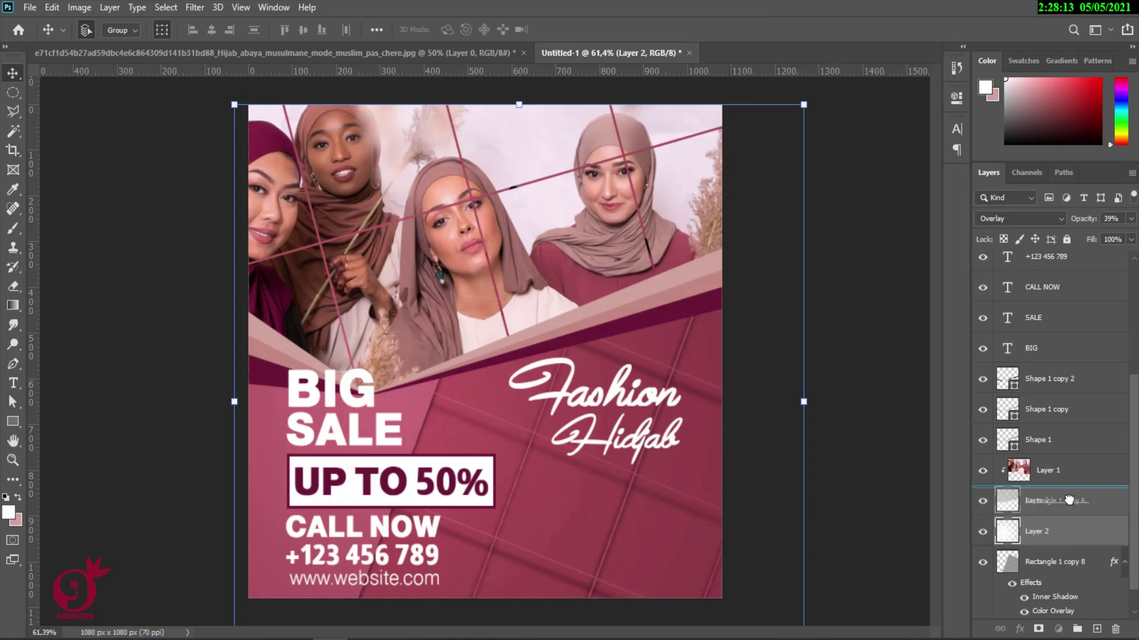
Move Layer 2 above Rectangle 1 copy 6 and raise its opacity to about 76%
{"action": "mouse_move", "coordinate": [1036, 531]}
{"action": "left_mouse_down"}
{"action": "mouse_move", "coordinate": [1068, 498]}
{"action": "mouse_move", "coordinate": [1063, 560]}
{"action": "left_mouse_up"}
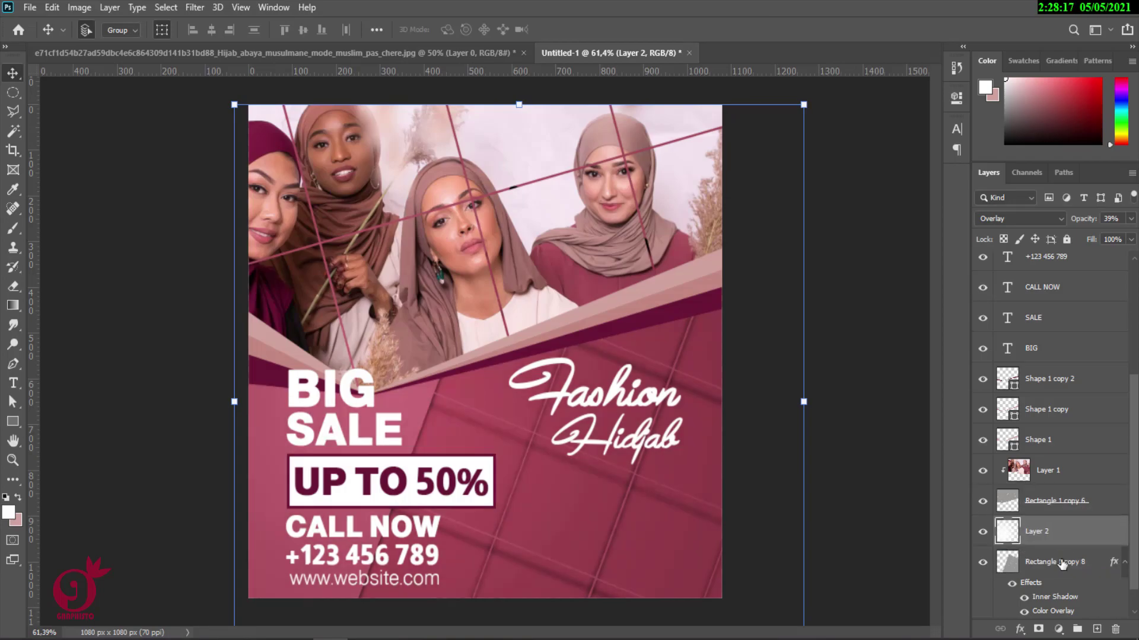
{"action": "left_click", "coordinate": [1131, 219]}
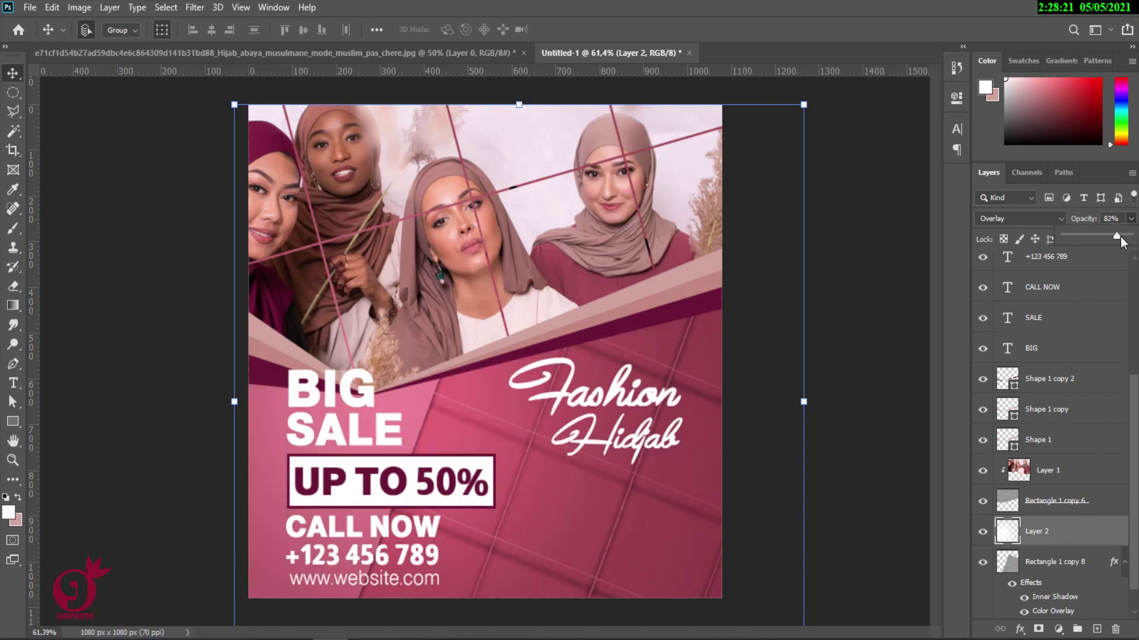
{"action": "left_click_drag", "start_coordinate": [1116, 239], "coordinate": [1127, 241]}
{"action": "left_click", "coordinate": [890, 173]}
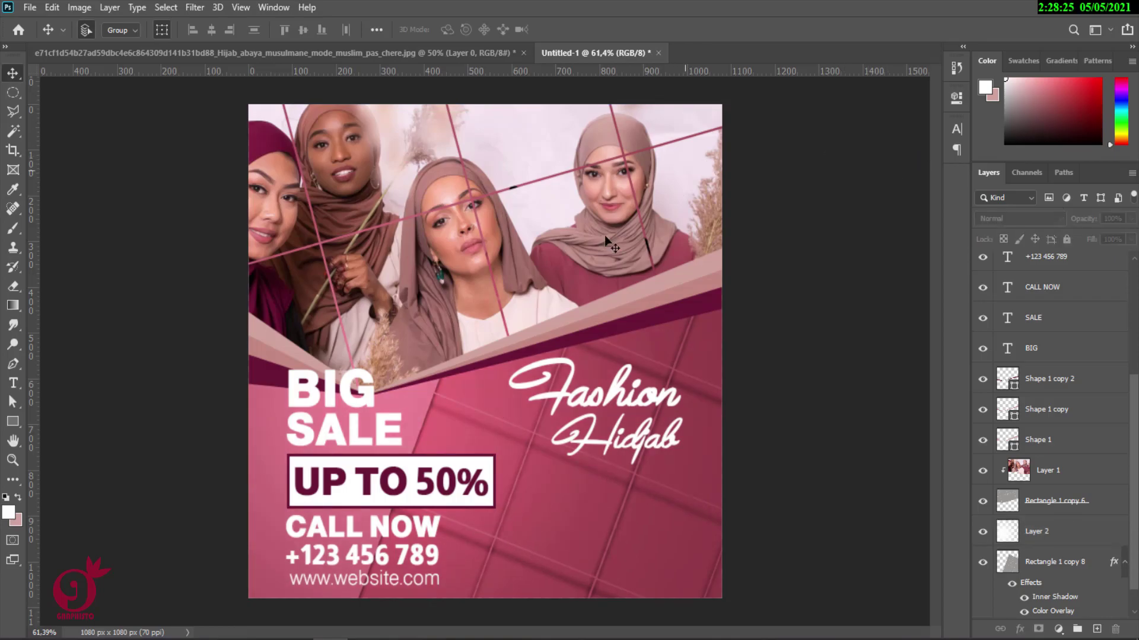
Change the Fashion text layer's font to the Authentic Signature script
{"action": "left_click", "coordinate": [595, 404]}
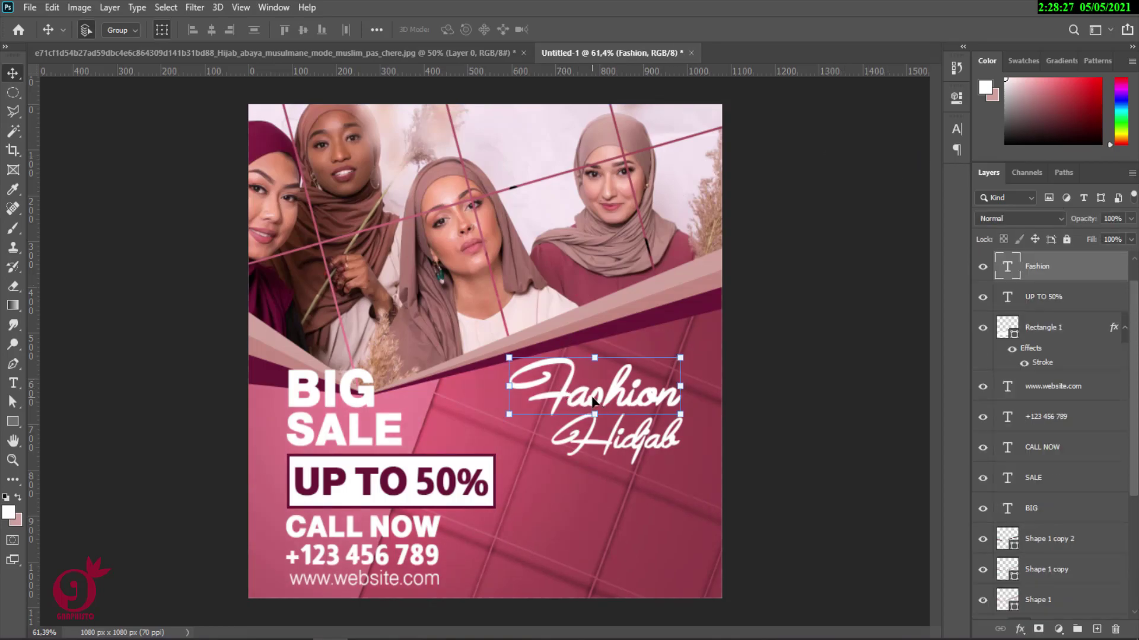
{"action": "left_click", "coordinate": [957, 129]}
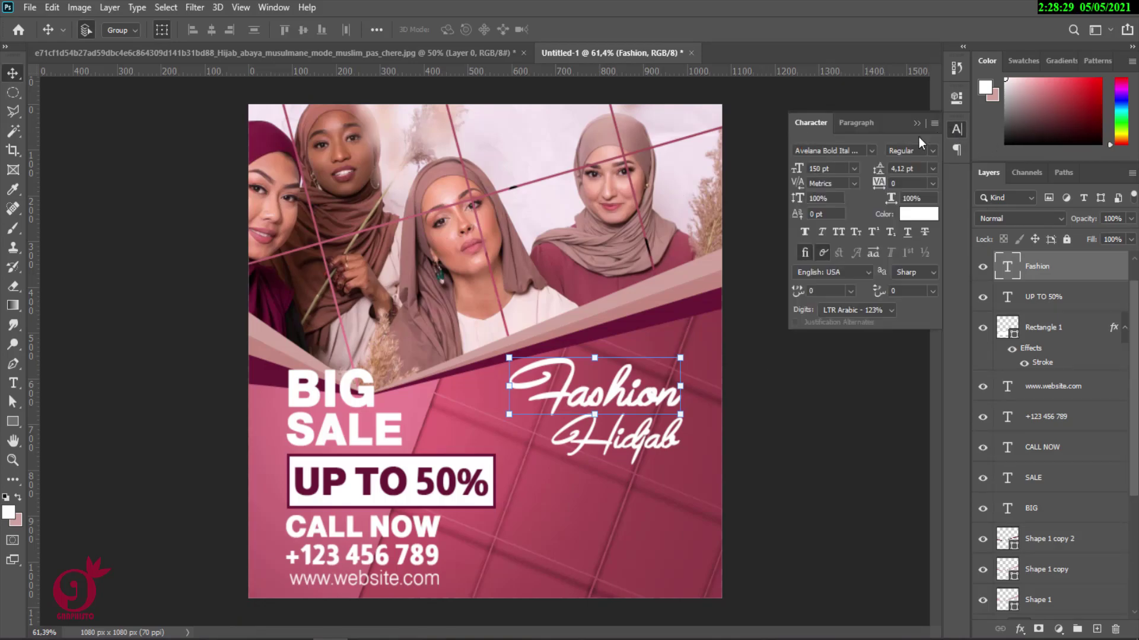
{"action": "left_click", "coordinate": [871, 151]}
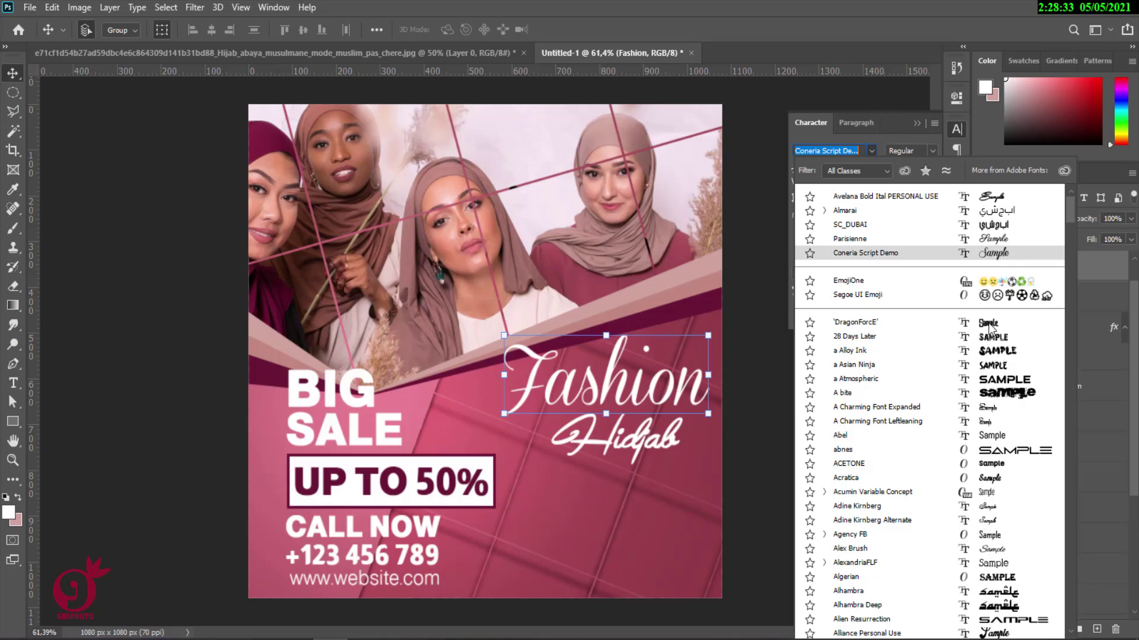
{"action": "scroll", "coordinate": [1000, 266], "scroll_direction": "down", "scroll_amount": 3}
{"action": "scroll", "coordinate": [1003, 355], "scroll_direction": "down", "scroll_amount": 2}
{"action": "scroll", "coordinate": [1006, 458], "scroll_direction": "down", "scroll_amount": 1}
{"action": "scroll", "coordinate": [1005, 447], "scroll_direction": "down", "scroll_amount": 3}
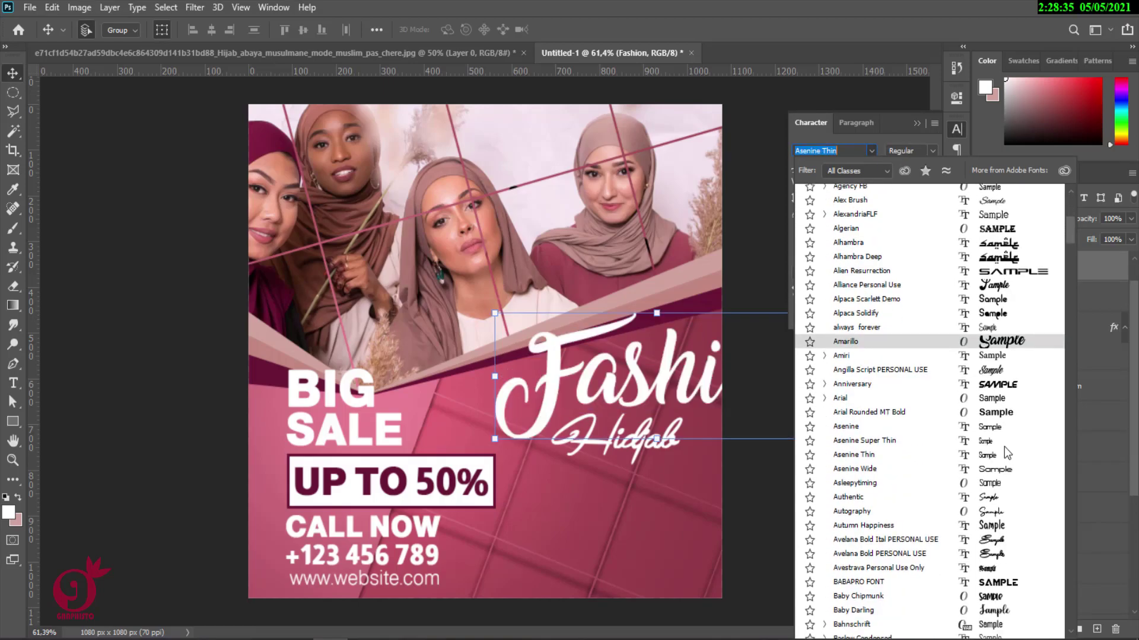
{"action": "scroll", "coordinate": [1005, 446], "scroll_direction": "down", "scroll_amount": 2}
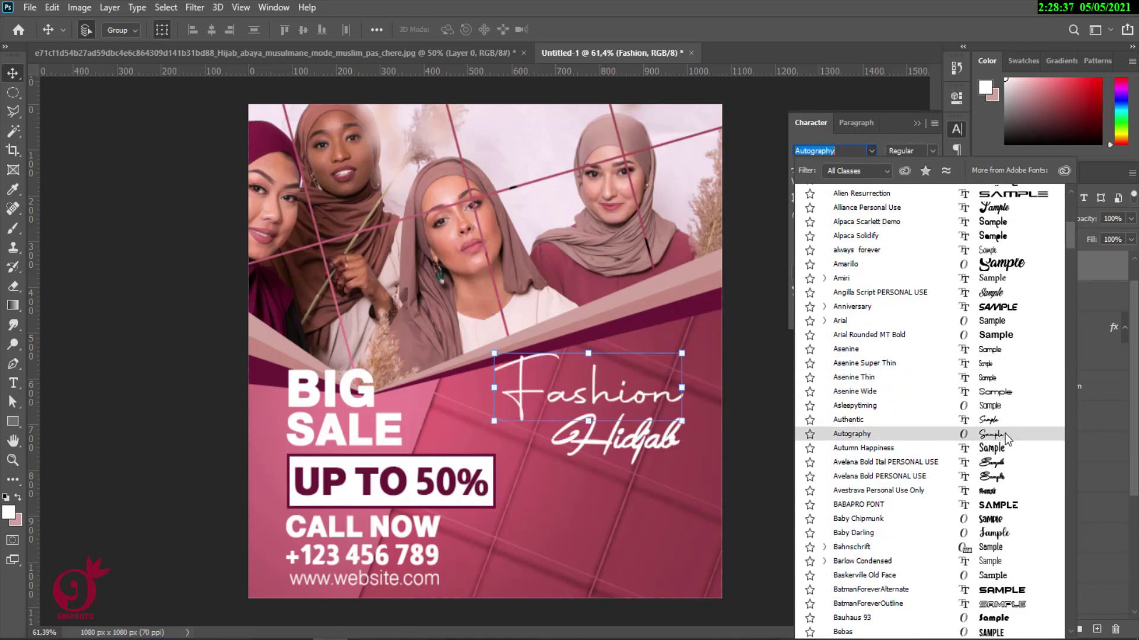
{"action": "left_click", "coordinate": [1007, 421]}
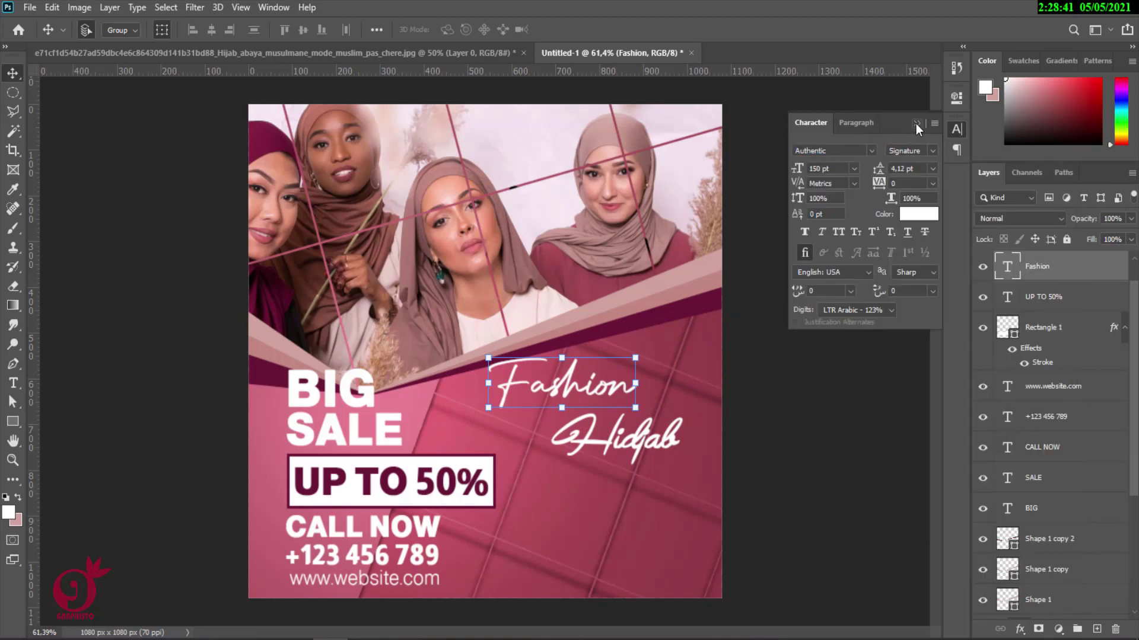
Apply Faux Bold to Fashion and shift it about 79 px right
{"action": "left_click", "coordinate": [806, 232]}
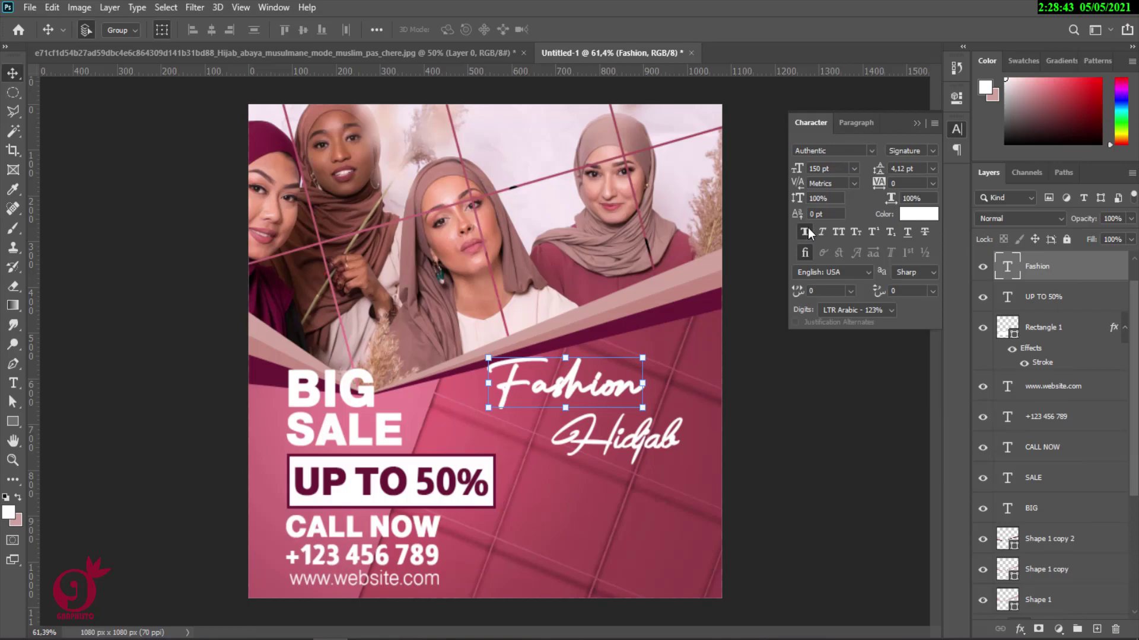
{"action": "left_click", "coordinate": [917, 123]}
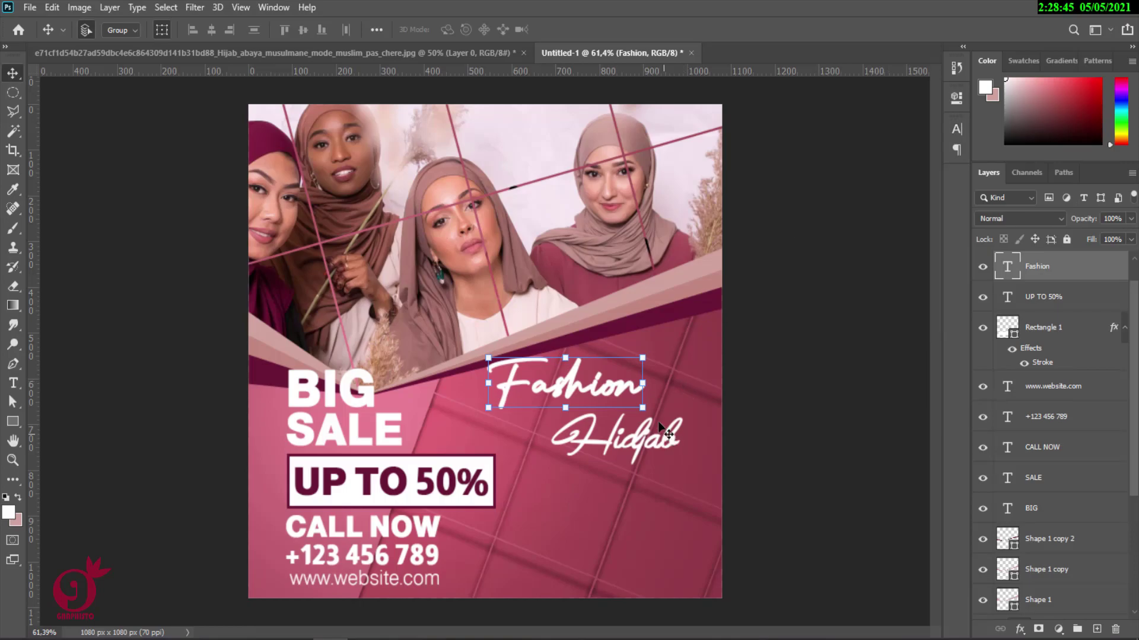
{"action": "left_click_drag", "start_coordinate": [625, 393], "coordinate": [654, 395]}
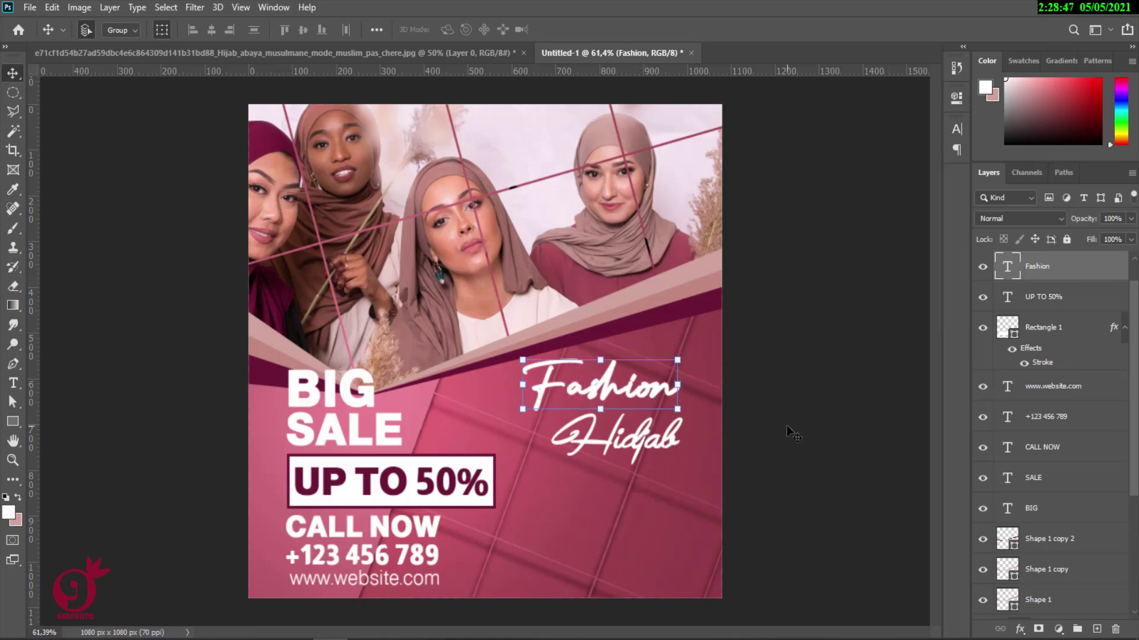
{"action": "left_click", "coordinate": [623, 439]}
Set Hidjab to Authentic Signature at 123 pt and move it about 62 px right
{"action": "left_click", "coordinate": [958, 129]}
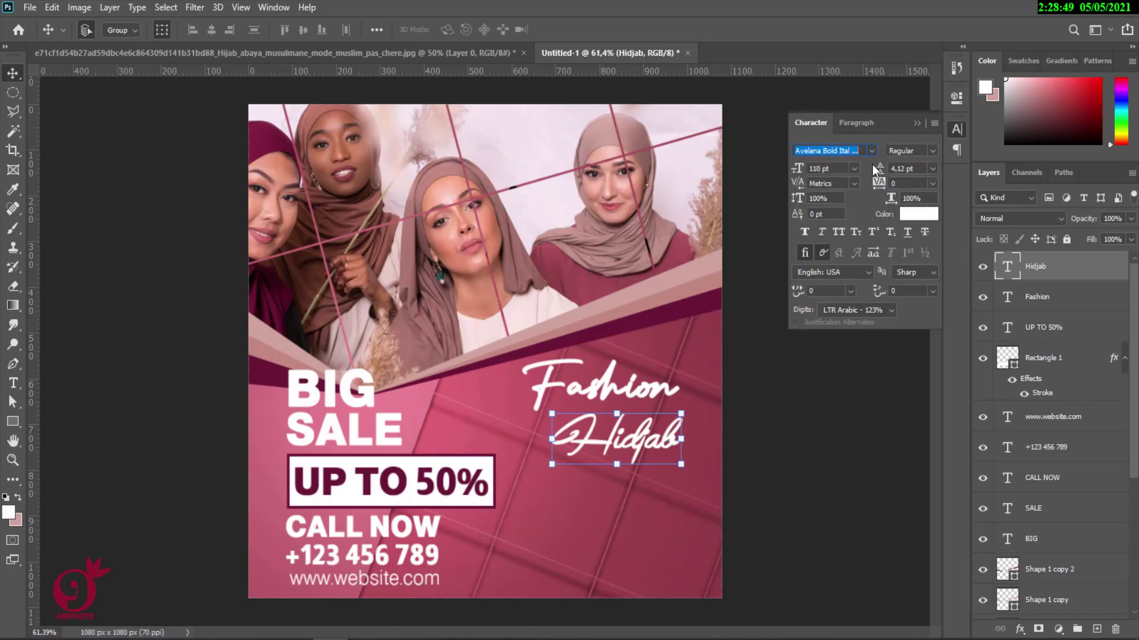
{"action": "left_click", "coordinate": [872, 151]}
{"action": "scroll", "coordinate": [930, 219], "scroll_direction": "up", "scroll_amount": 1}
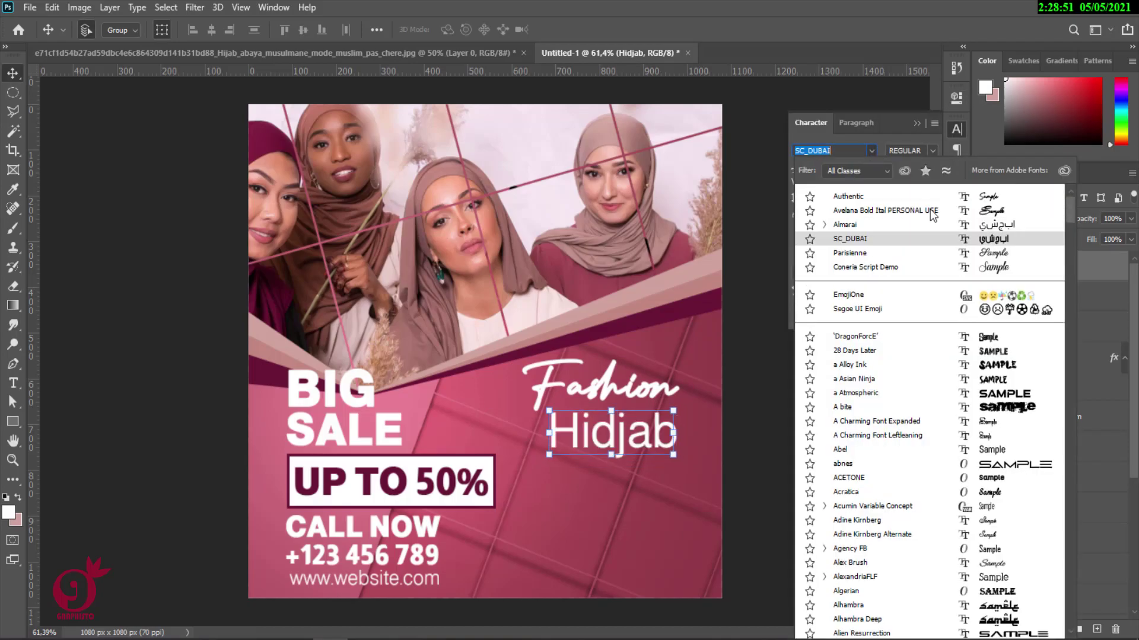
{"action": "left_click", "coordinate": [926, 196]}
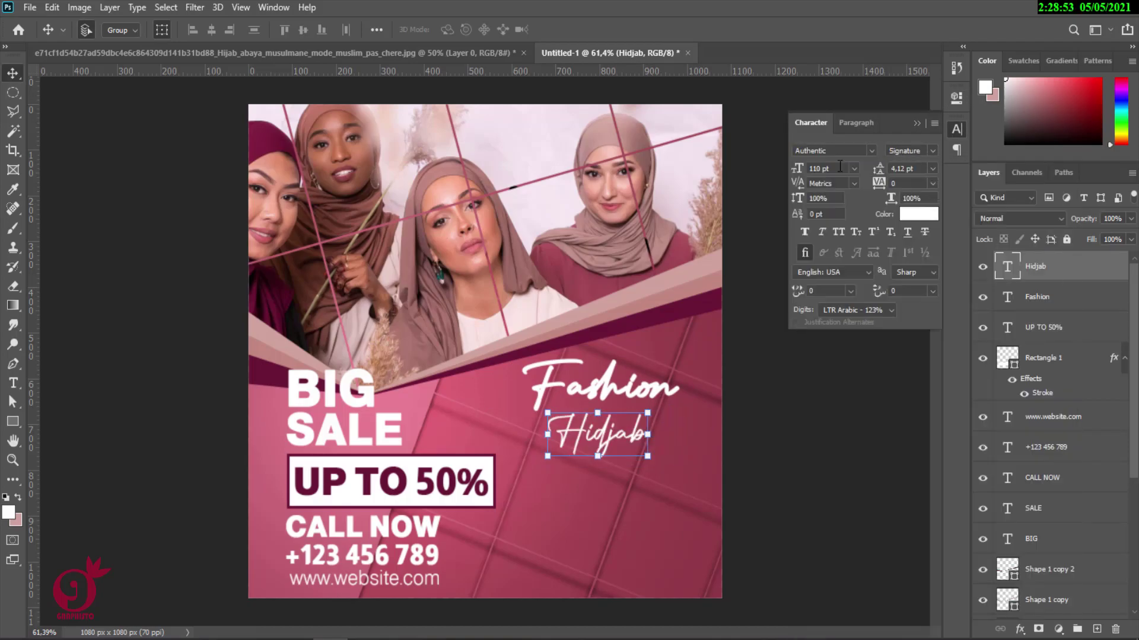
{"action": "left_click_drag", "start_coordinate": [802, 169], "coordinate": [818, 169]}
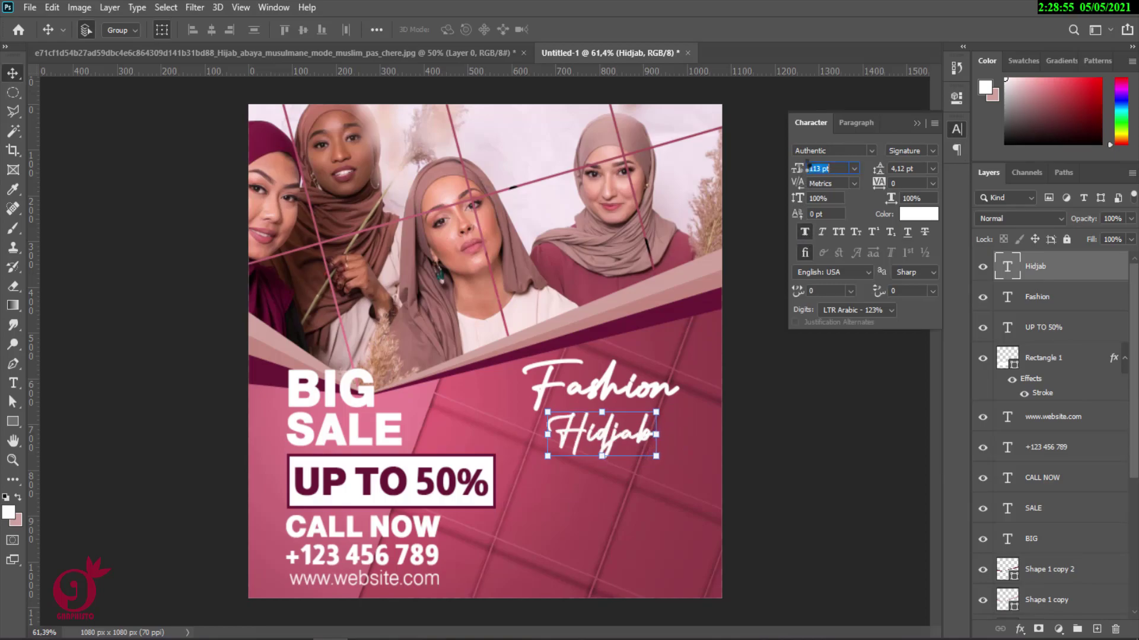
{"action": "left_click", "coordinate": [916, 124]}
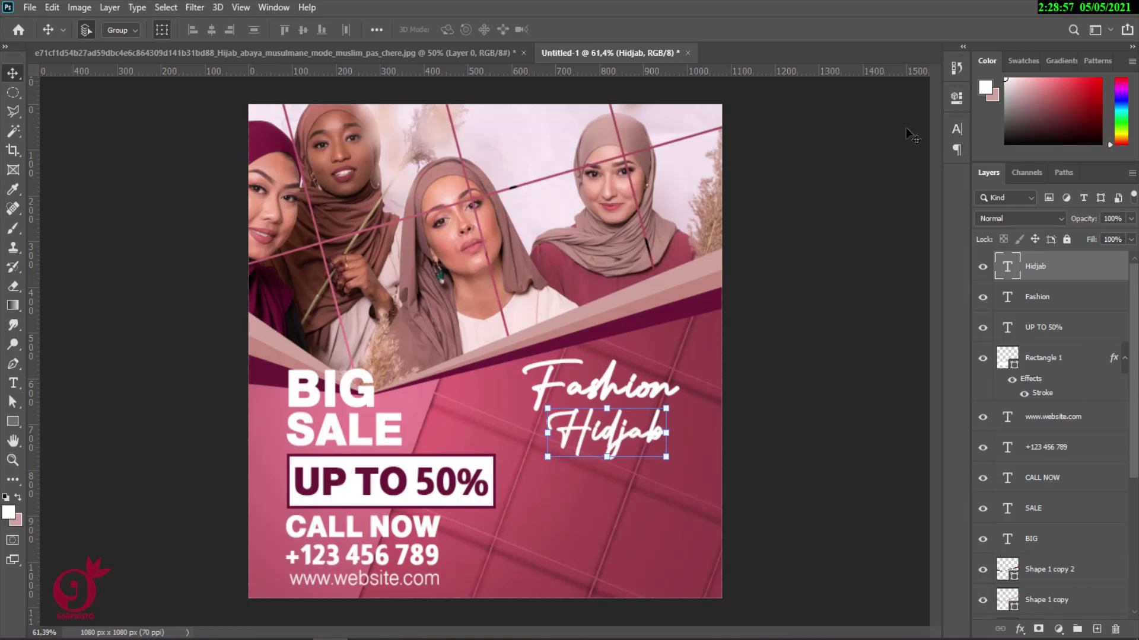
{"action": "left_click_drag", "start_coordinate": [612, 435], "coordinate": [639, 435]}
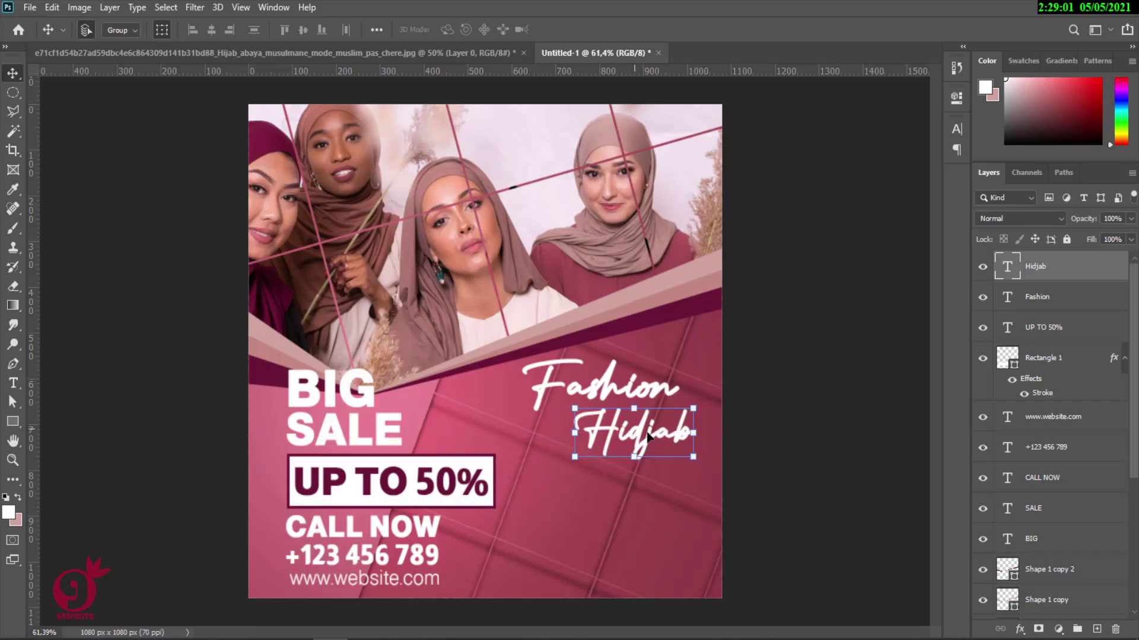
{"action": "left_click", "coordinate": [817, 330]}
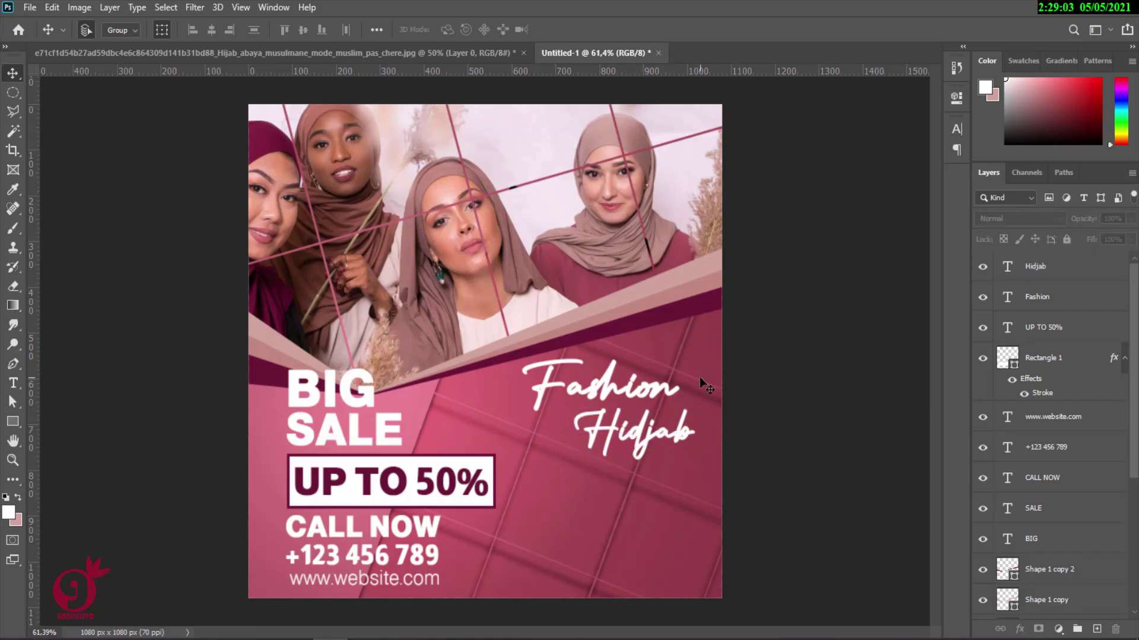